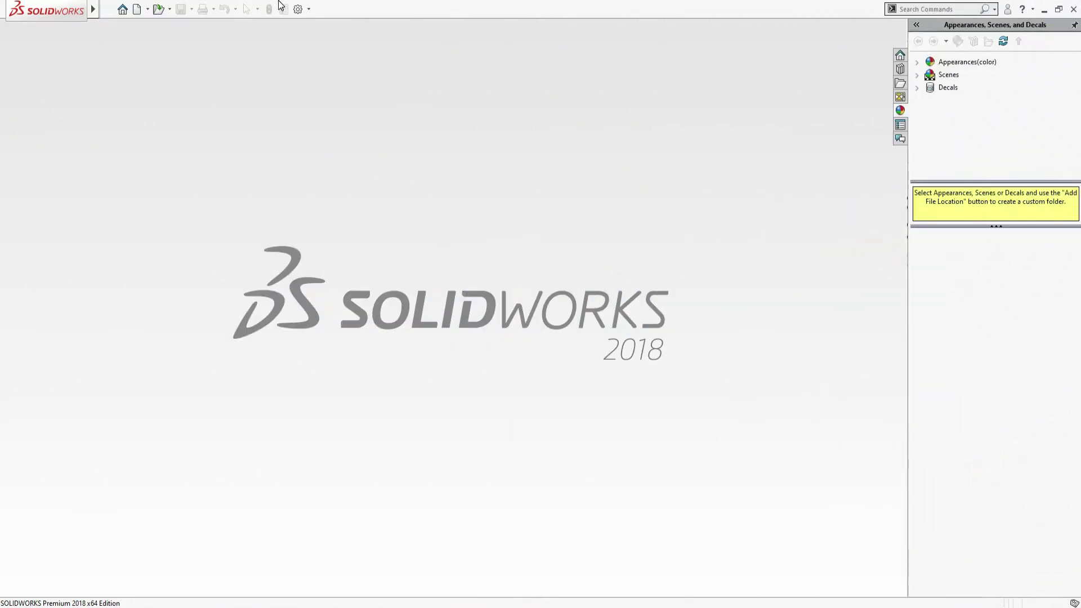
- Create a new part document and check the linkage drawing in CAED manual.pdf
{"action": "key", "text": "alt+Tab"}
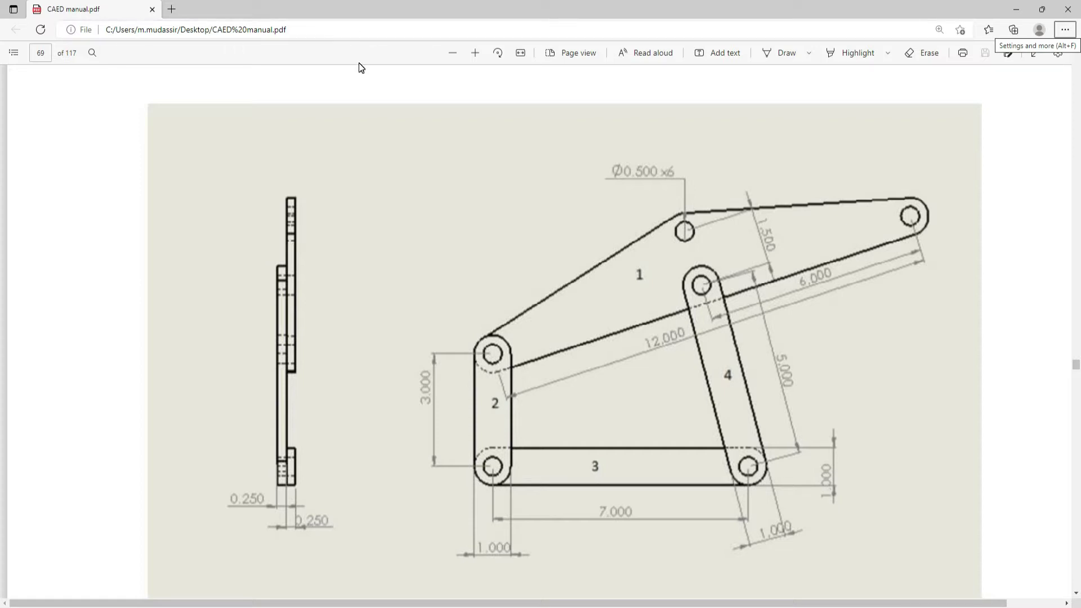
{"action": "key", "text": "alt+Tab"}
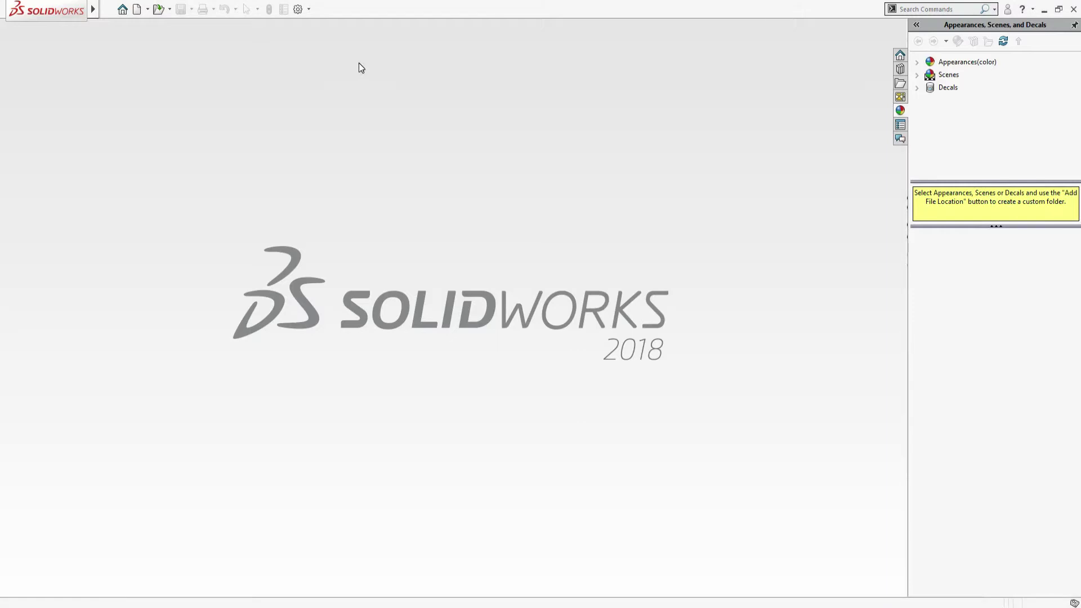
{"action": "left_click", "coordinate": [141, 11]}
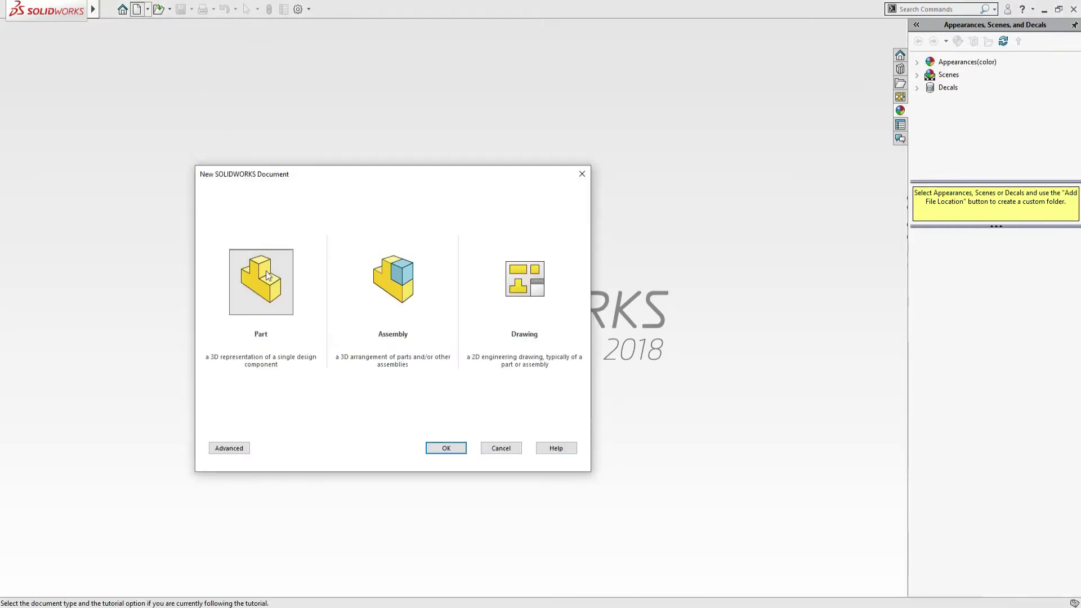
{"action": "left_click", "coordinate": [268, 276]}
{"action": "left_click", "coordinate": [455, 450]}
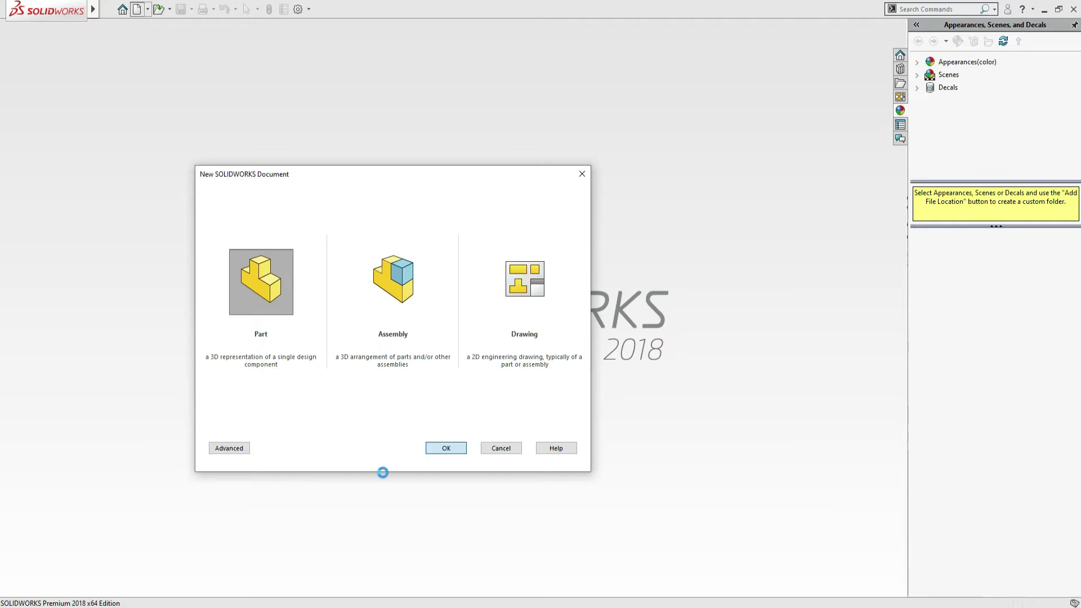
{"action": "left_click", "coordinate": [258, 587]}
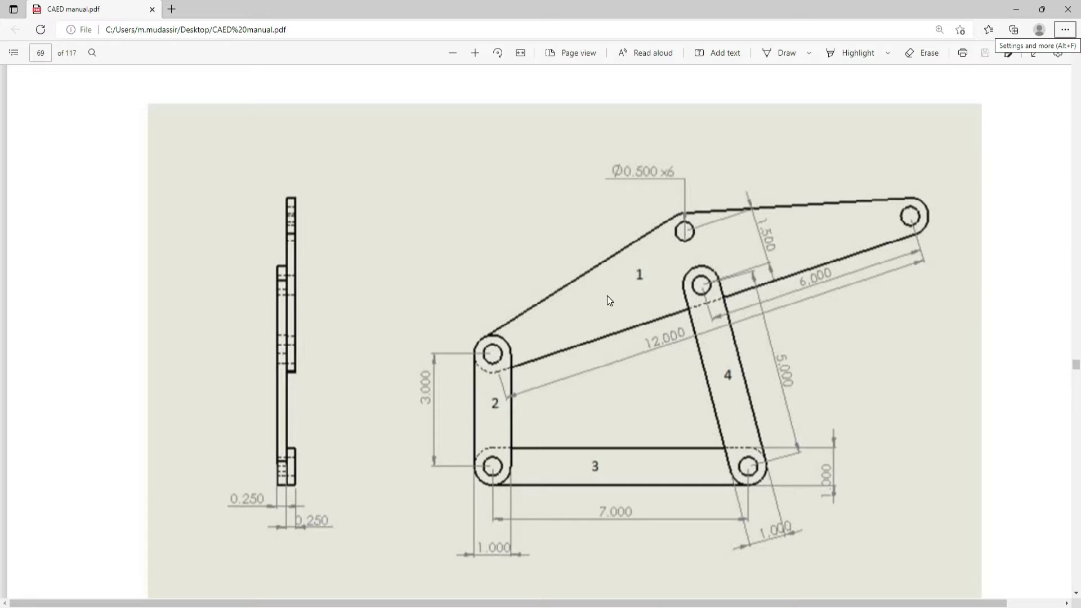
{"action": "key", "text": "alt+Tab"}
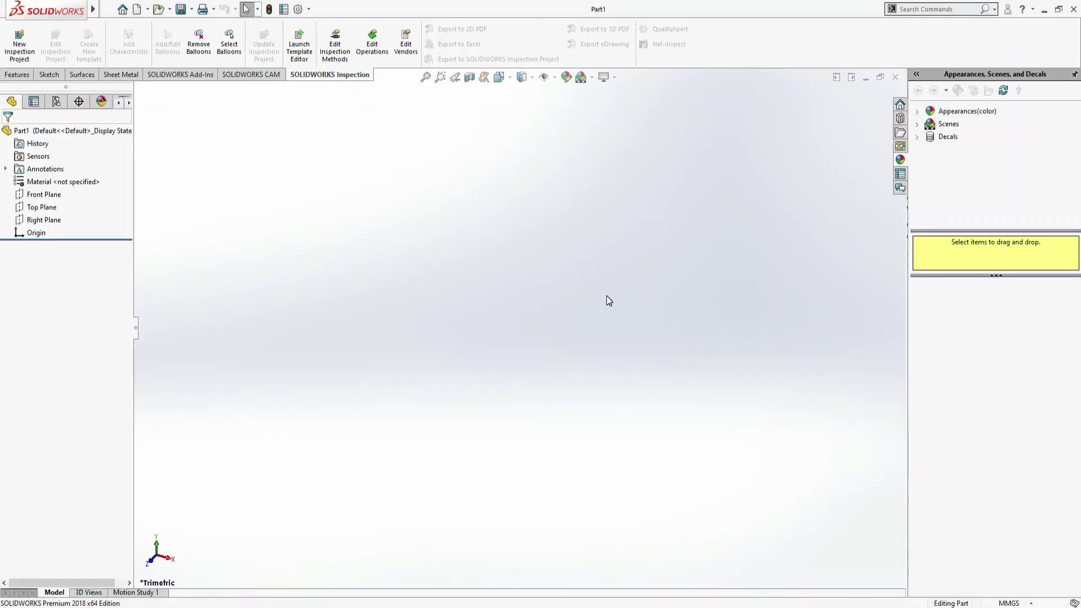
{"action": "left_click", "coordinate": [39, 195]}
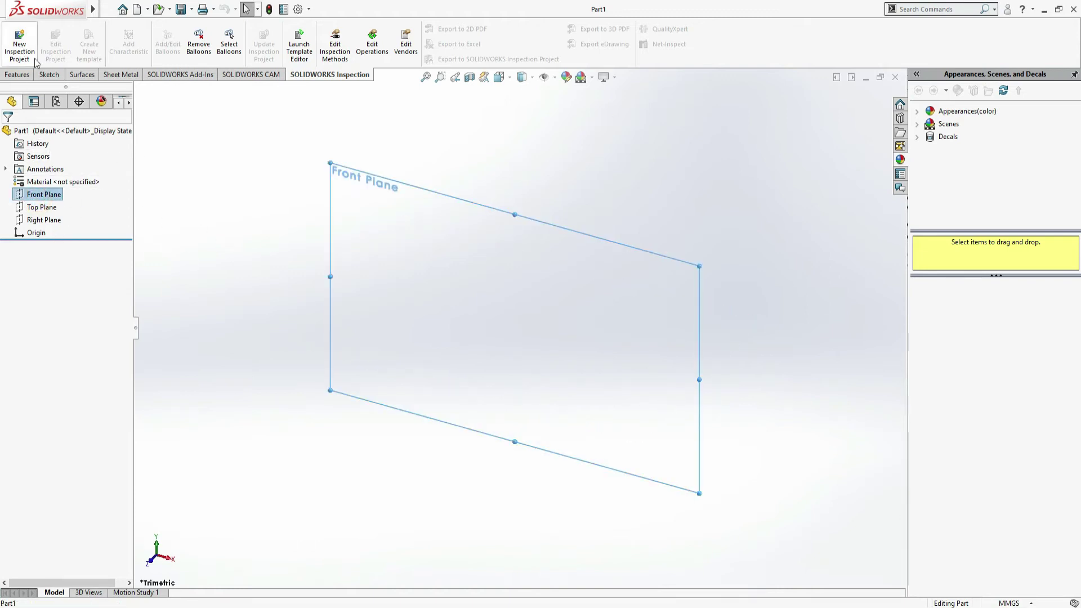
{"action": "left_click", "coordinate": [49, 74]}
{"action": "left_click", "coordinate": [16, 33]}
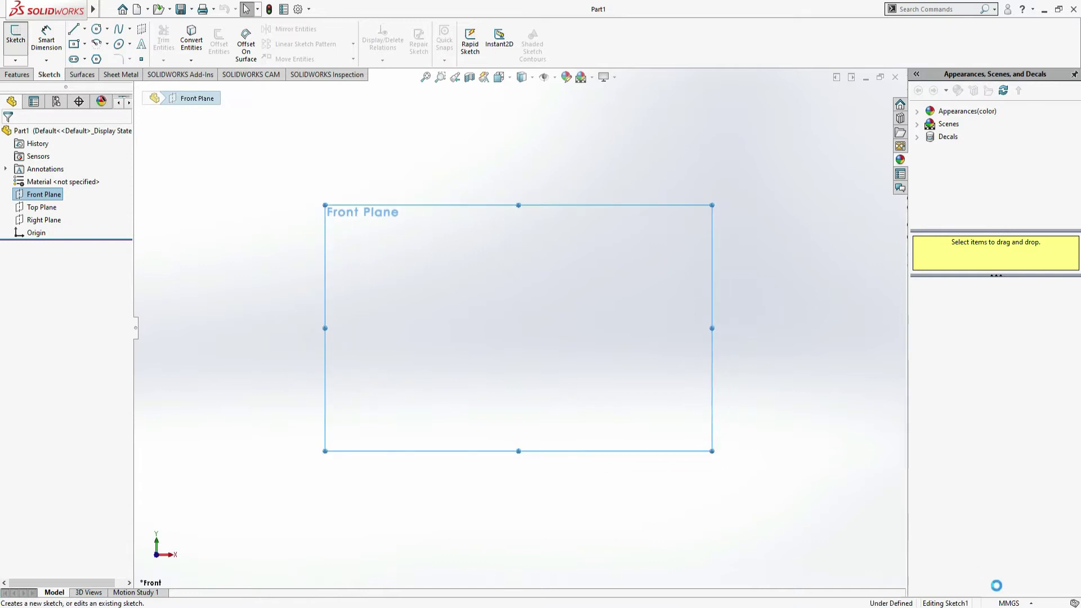
- Set the document units to IPS (inch, pound, second), undo the existing sketch and start a new one on the Front Plane
{"action": "left_click", "coordinate": [1026, 604]}
{"action": "left_click", "coordinate": [1007, 569]}
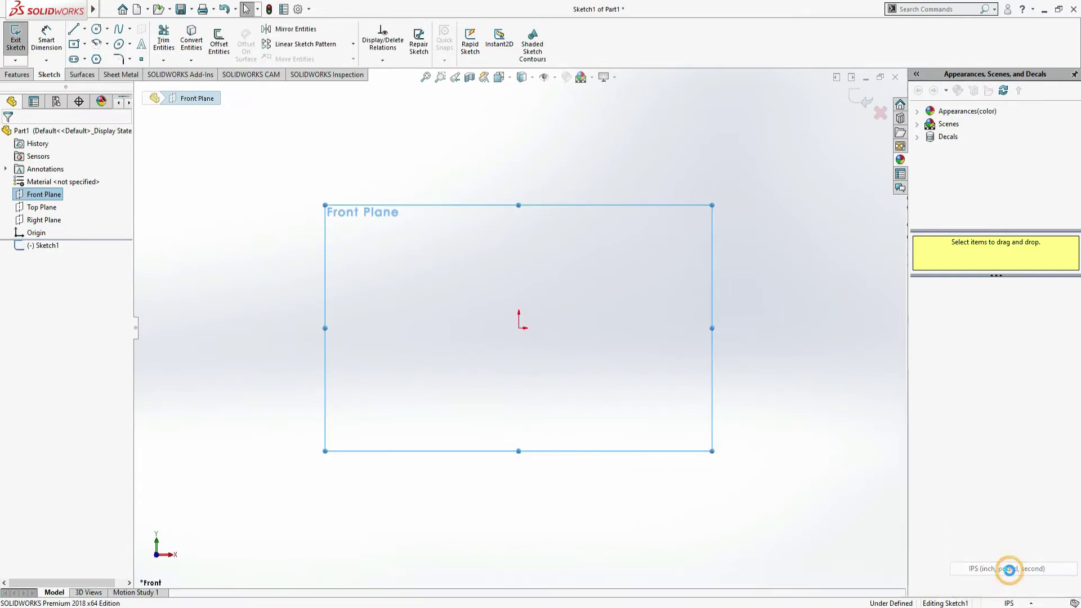
{"action": "key", "text": "ctrl+z"}
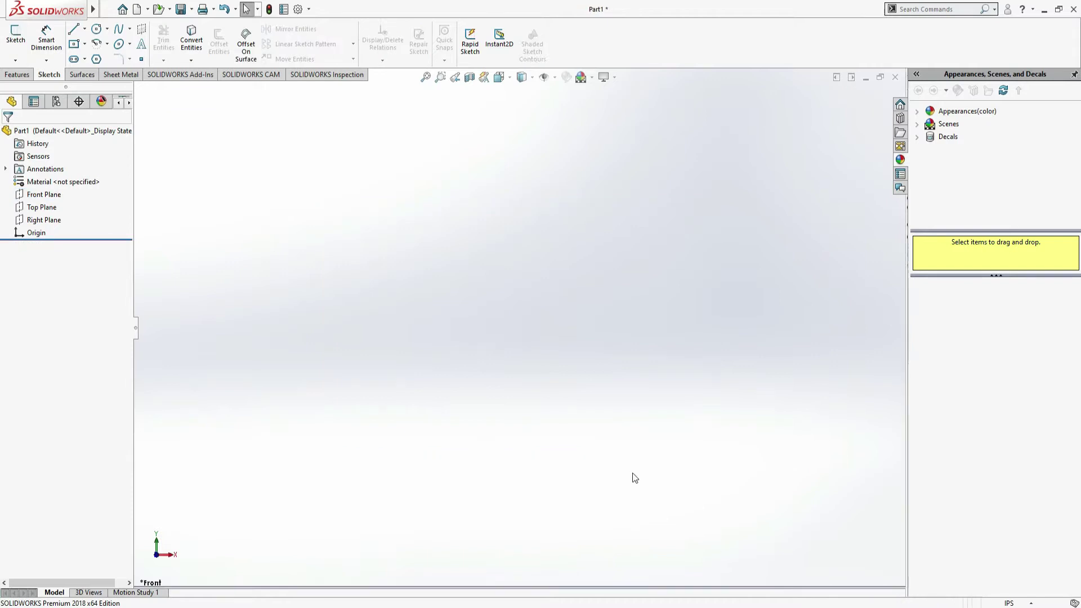
{"action": "left_click", "coordinate": [35, 198]}
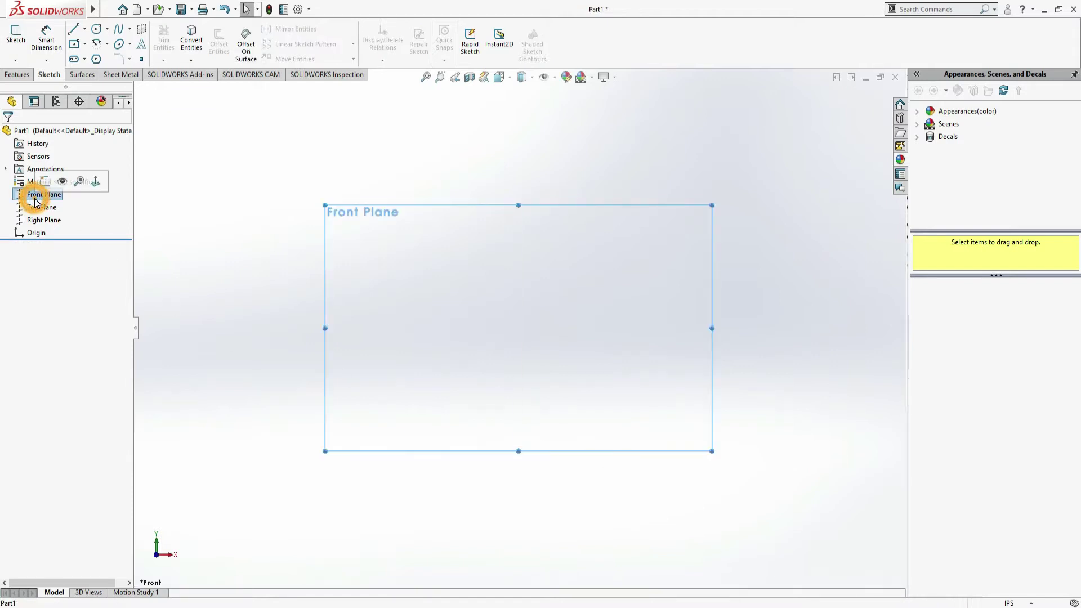
{"action": "left_click", "coordinate": [44, 184]}
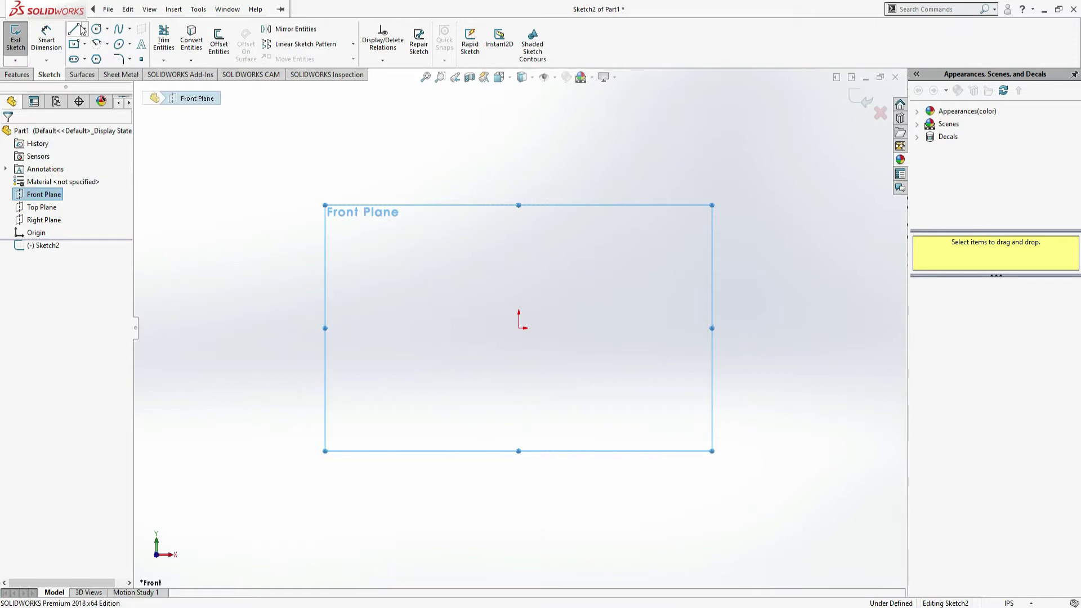
- Sketch a circle of about 0.40 in radius at the origin and one of about 0.46 in radius about 3.17 in directly above
{"action": "left_click", "coordinate": [97, 31]}
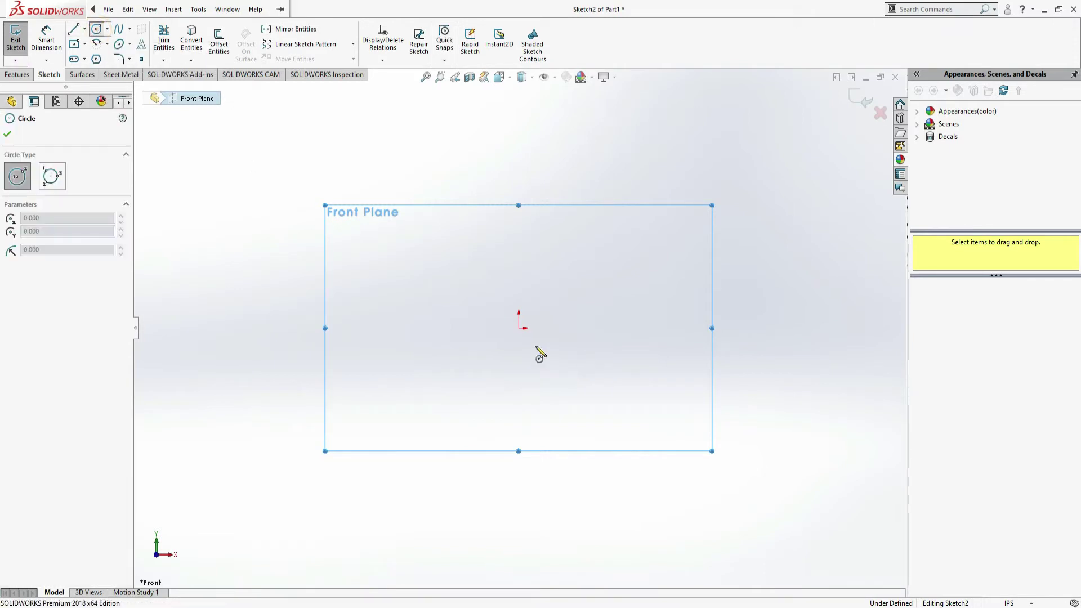
{"action": "left_click", "coordinate": [518, 329]}
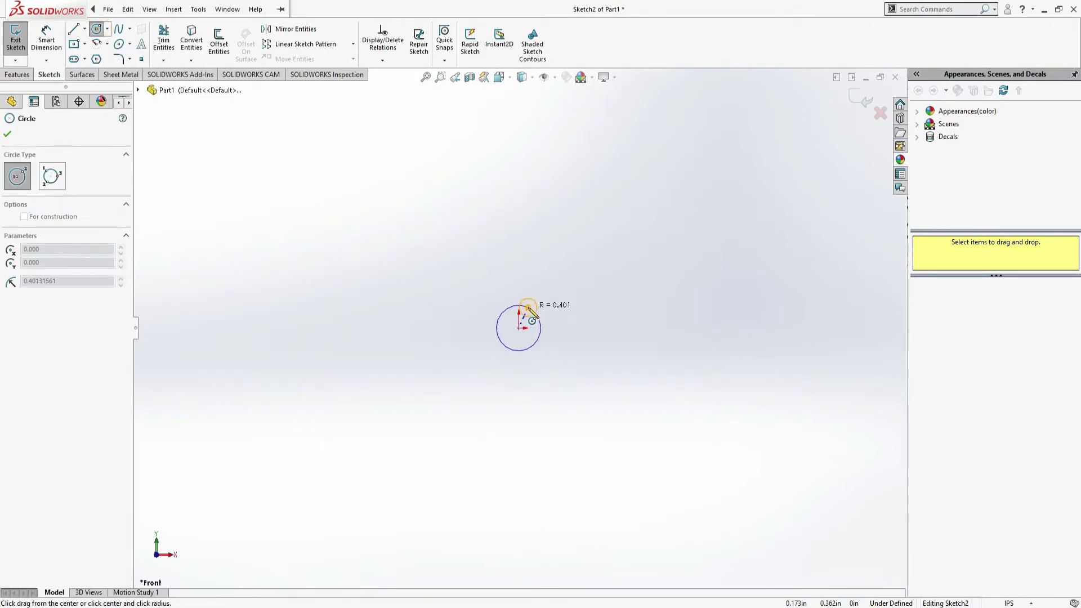
{"action": "left_click", "coordinate": [521, 306]}
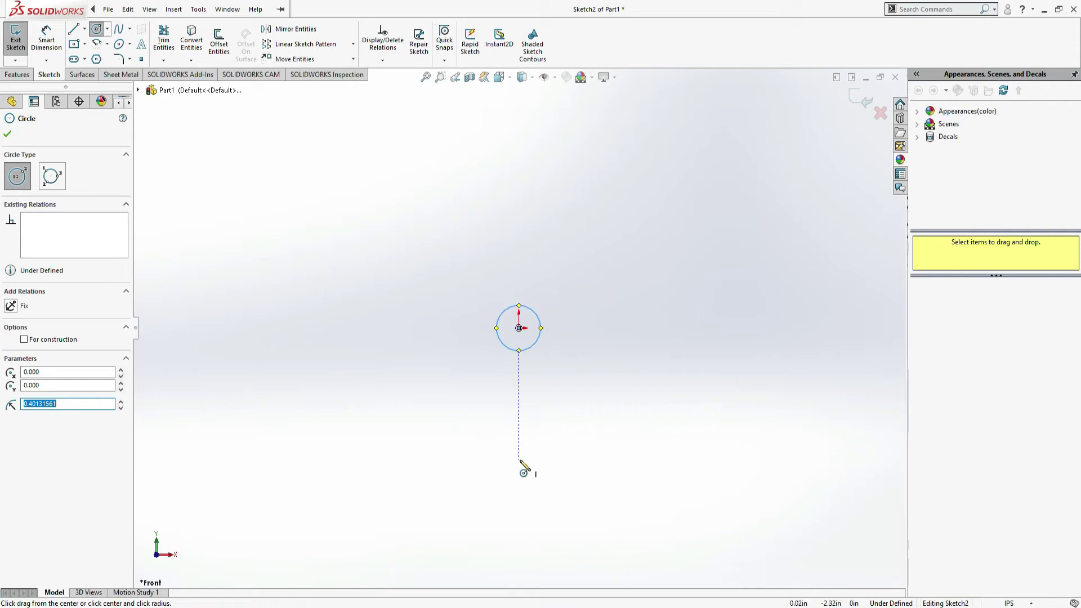
{"action": "left_click", "coordinate": [518, 148]}
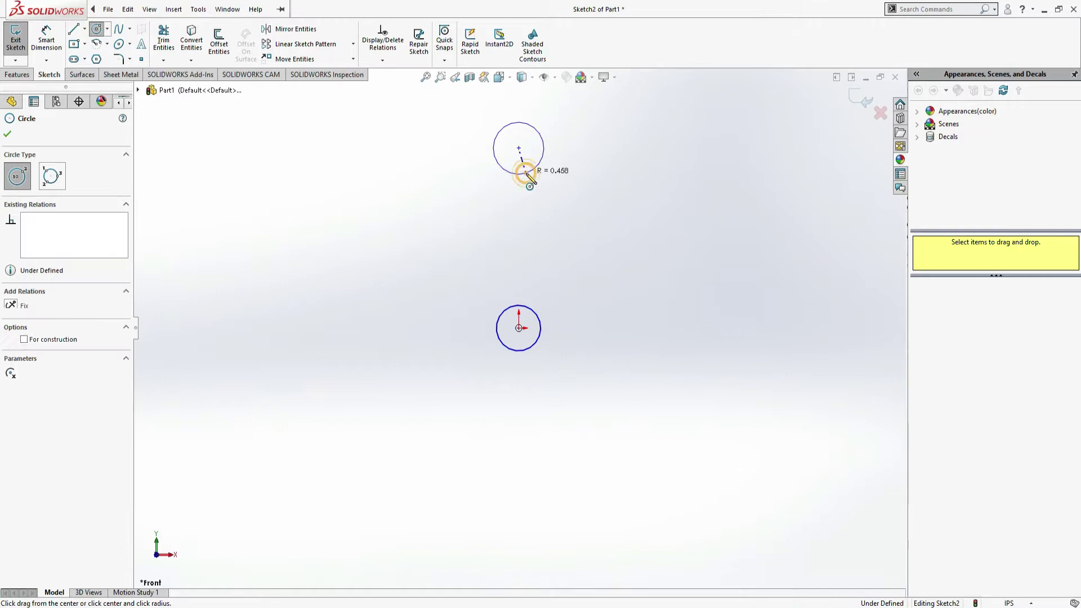
{"action": "left_click", "coordinate": [527, 173]}
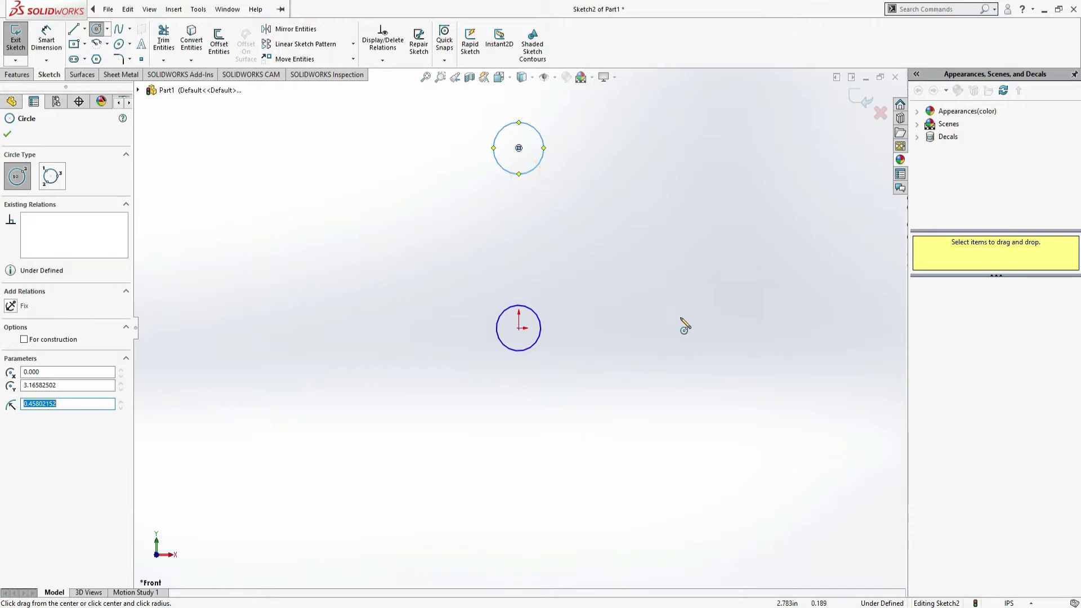
- Sketch circles level with the origin: about 0.38 in radius 5.27 in to its right, about 0.47 in radius 4.33 in to its left
{"action": "left_click", "coordinate": [810, 328]}
{"action": "left_click", "coordinate": [825, 316]}
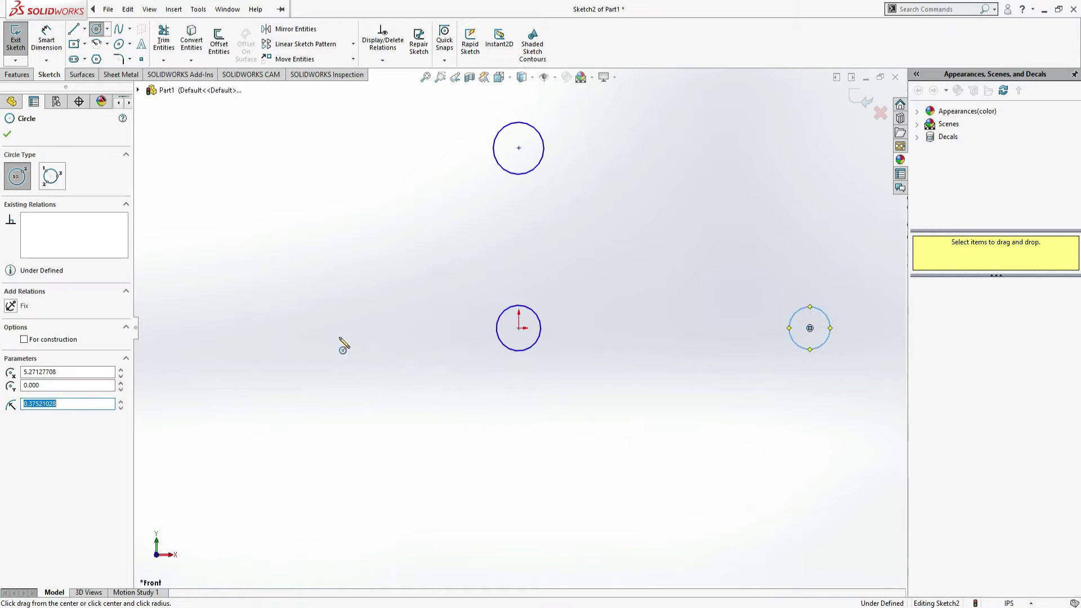
{"action": "left_click", "coordinate": [280, 328]}
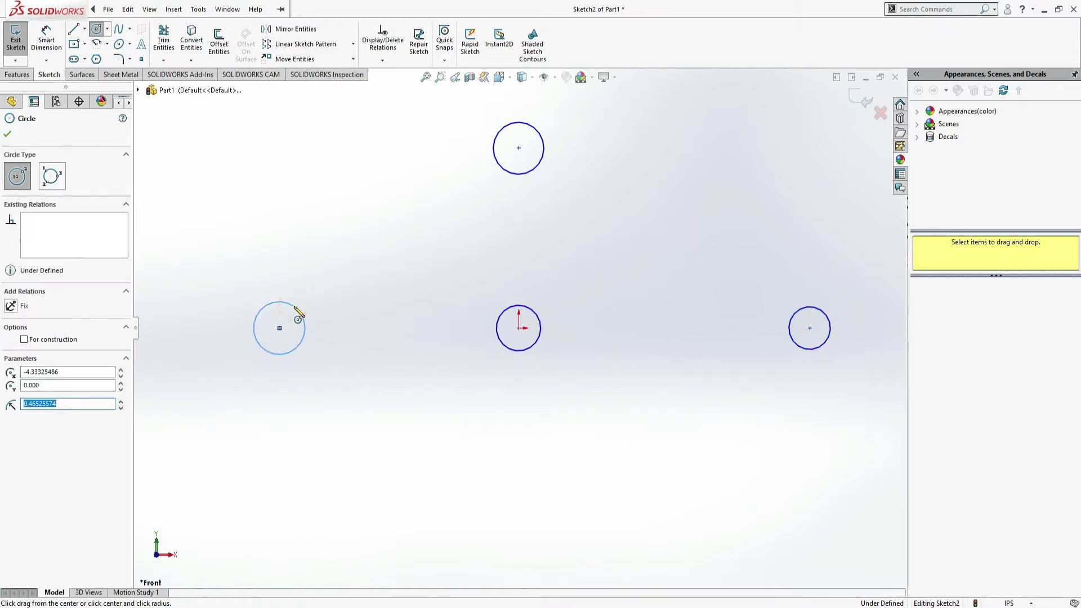
{"action": "left_click", "coordinate": [298, 318]}
- Add concentric outer circles around the two end holes, about 0.85 in radius on the left and 0.73 in on the right
{"action": "left_click", "coordinate": [279, 328]}
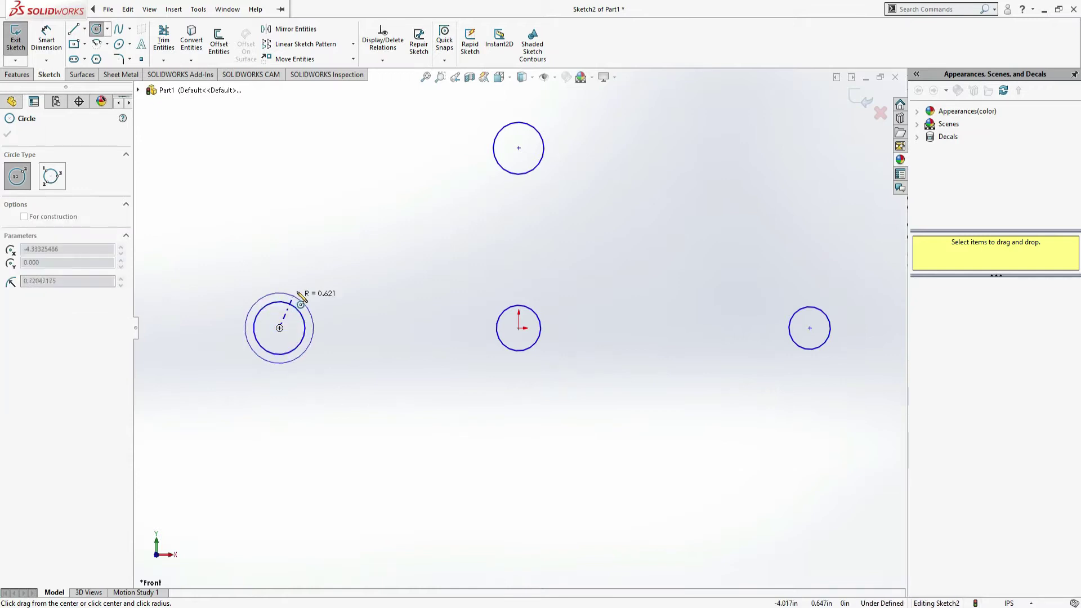
{"action": "left_click", "coordinate": [303, 286]}
{"action": "left_click", "coordinate": [809, 327]}
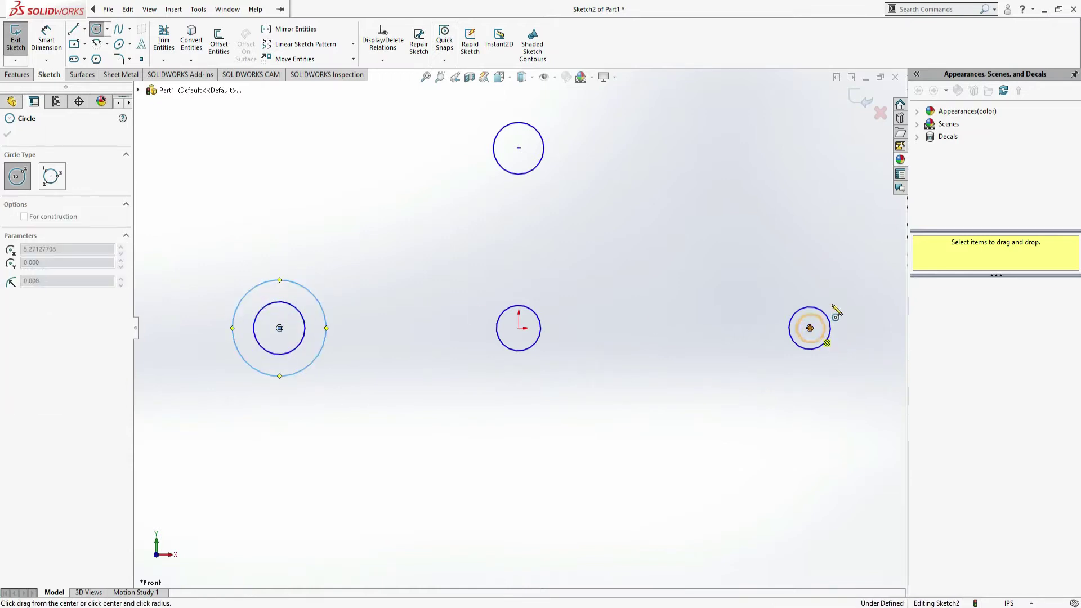
{"action": "left_click", "coordinate": [836, 297]}
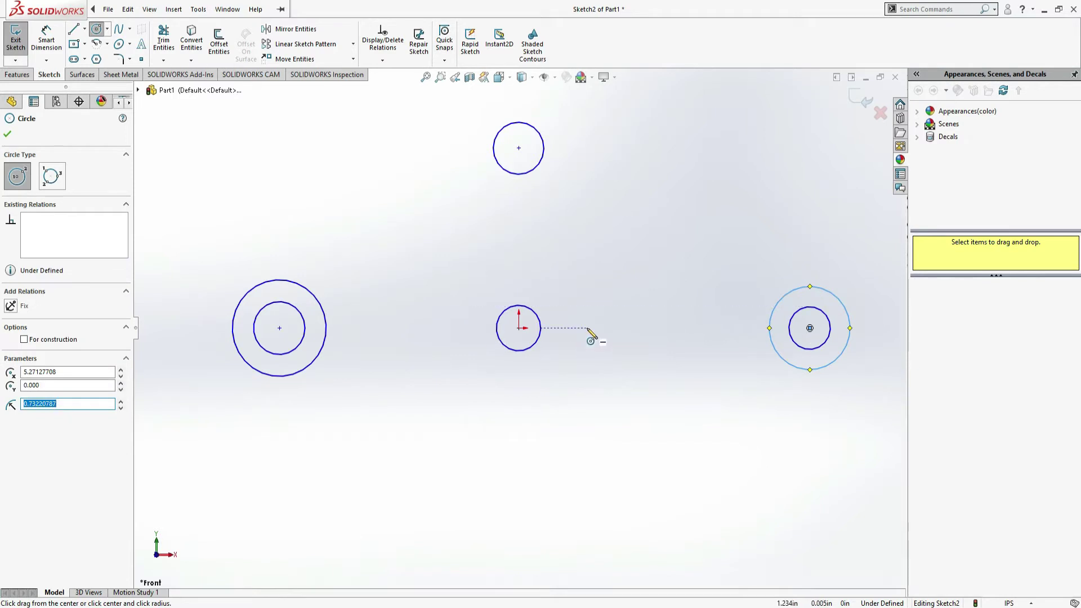
{"action": "key", "text": "Escape"}
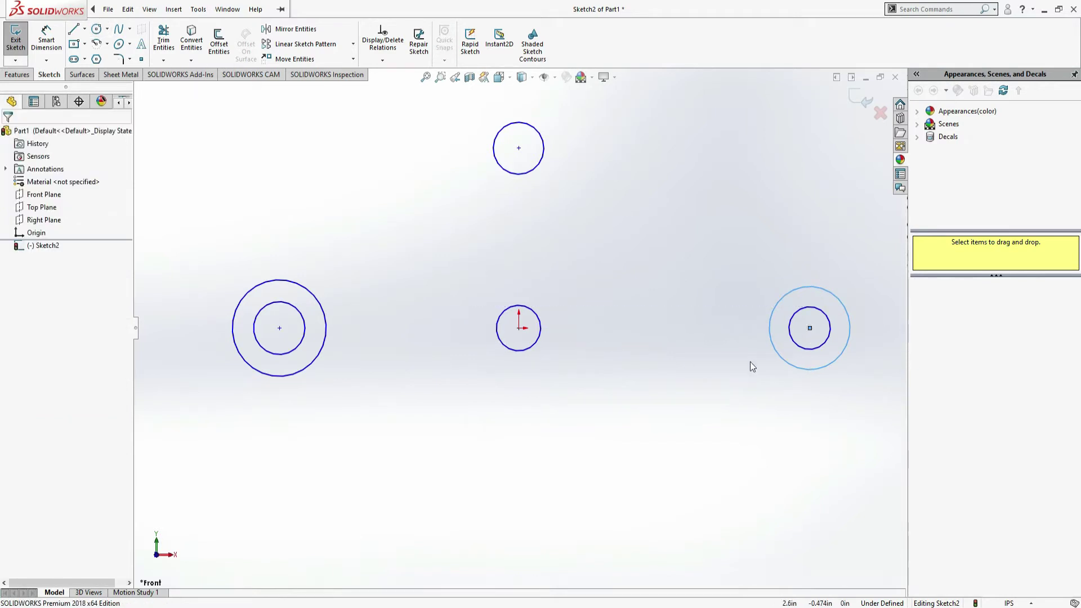
- Apply an Equal relation to the four small hole circles
{"action": "left_click", "coordinate": [802, 348]}
{"action": "left_click", "coordinate": [298, 354], "text": "ctrl"}
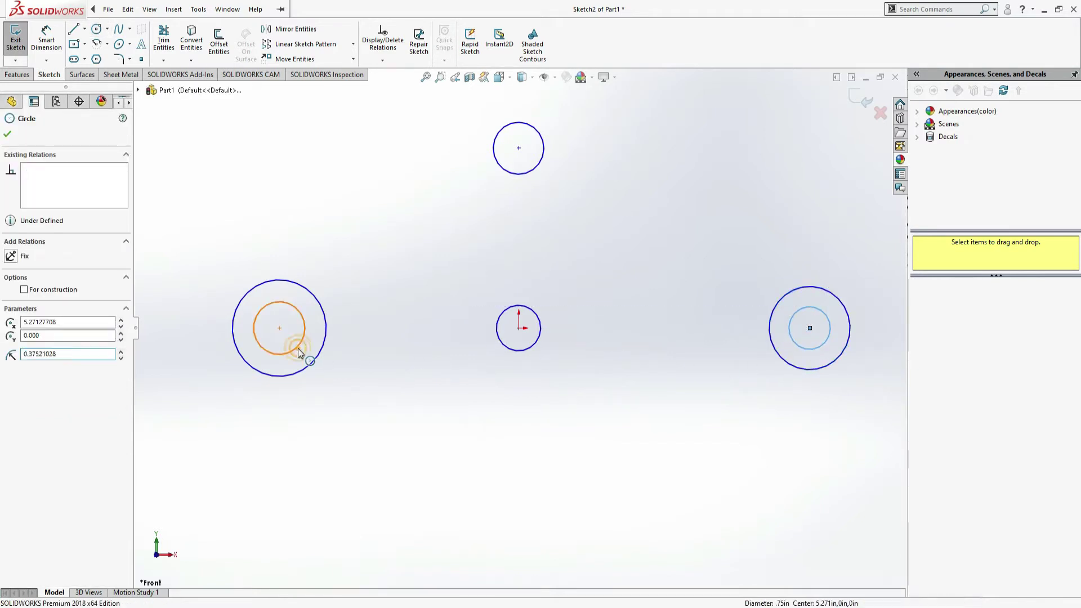
{"action": "left_click", "coordinate": [505, 344]}
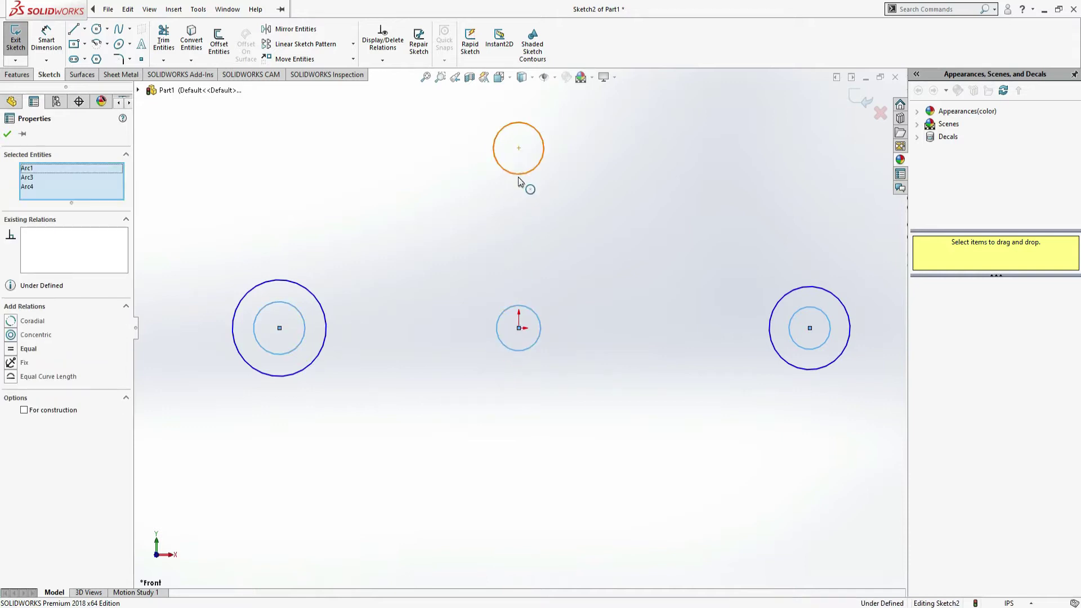
{"action": "left_click", "coordinate": [517, 174], "text": "ctrl"}
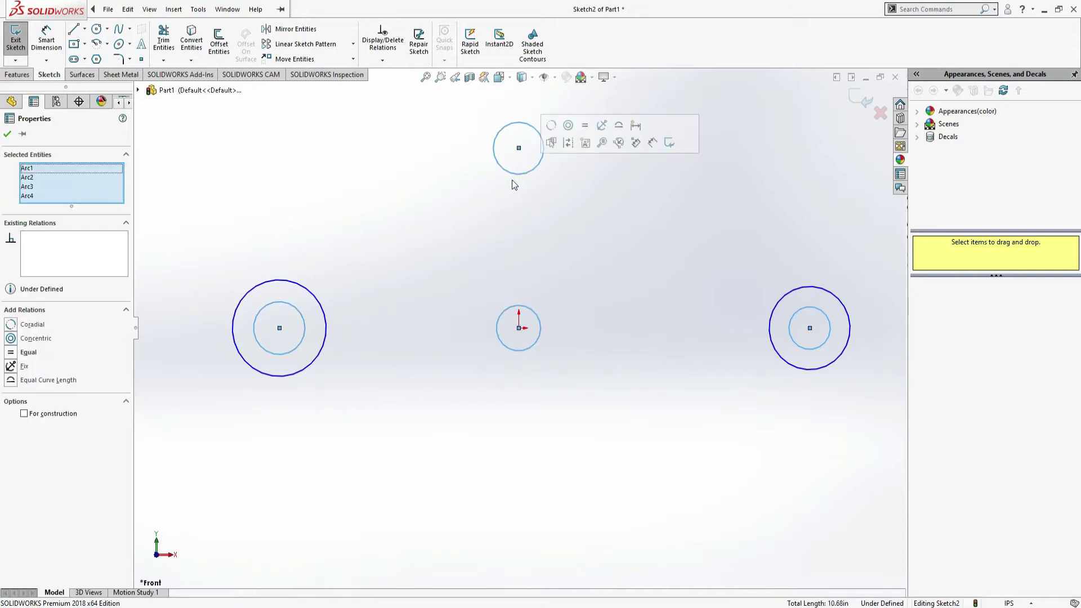
{"action": "left_click", "coordinate": [21, 353]}
{"action": "left_click", "coordinate": [302, 394]}
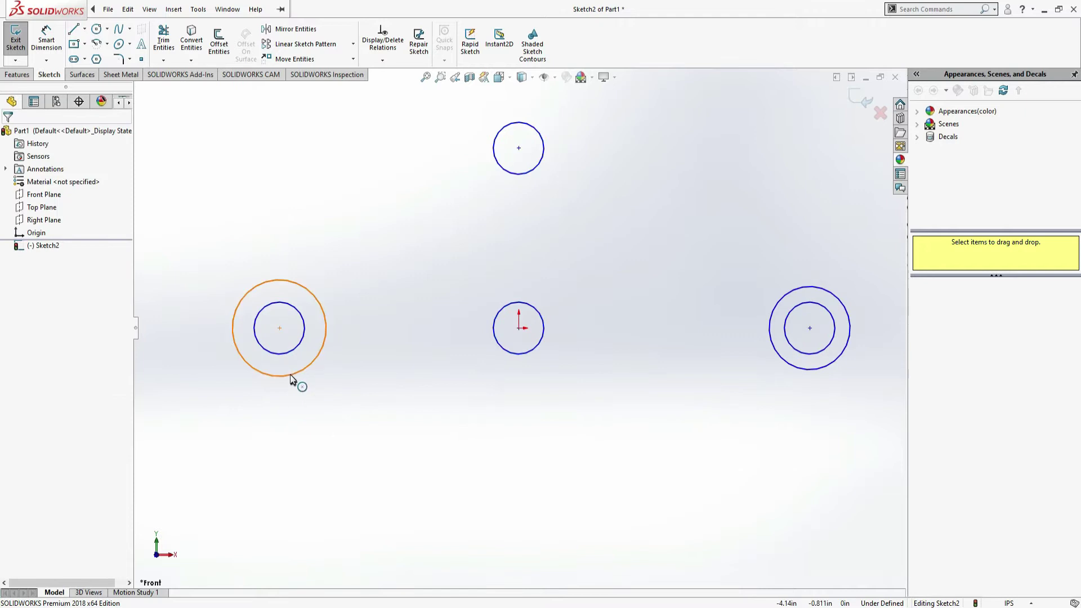
- Make the left and right outer circles equal in size with an Equal relation
{"action": "left_click", "coordinate": [289, 374]}
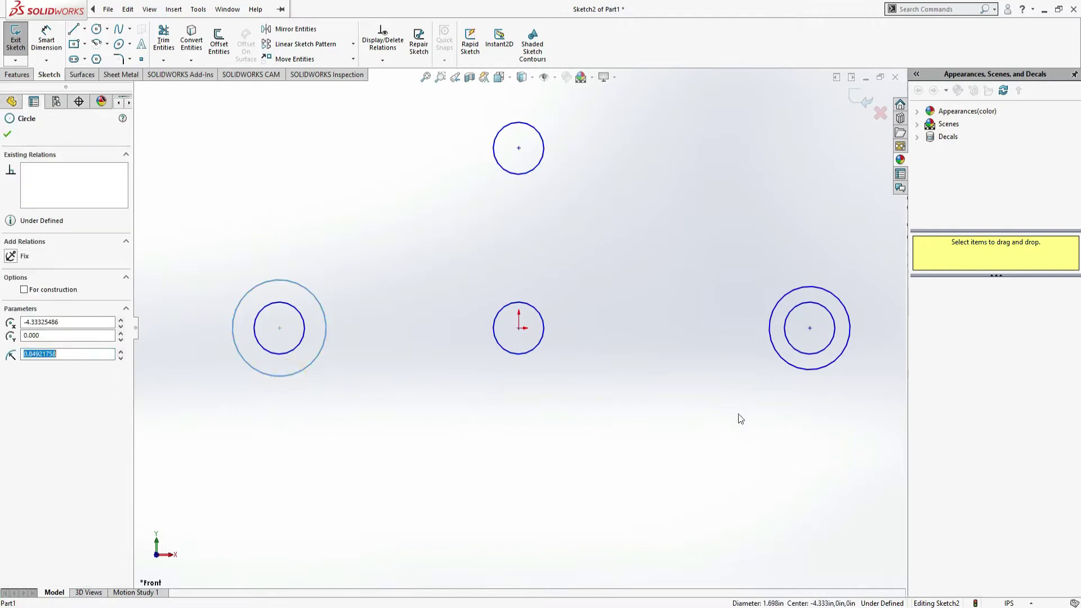
{"action": "left_click", "coordinate": [806, 368], "text": "ctrl"}
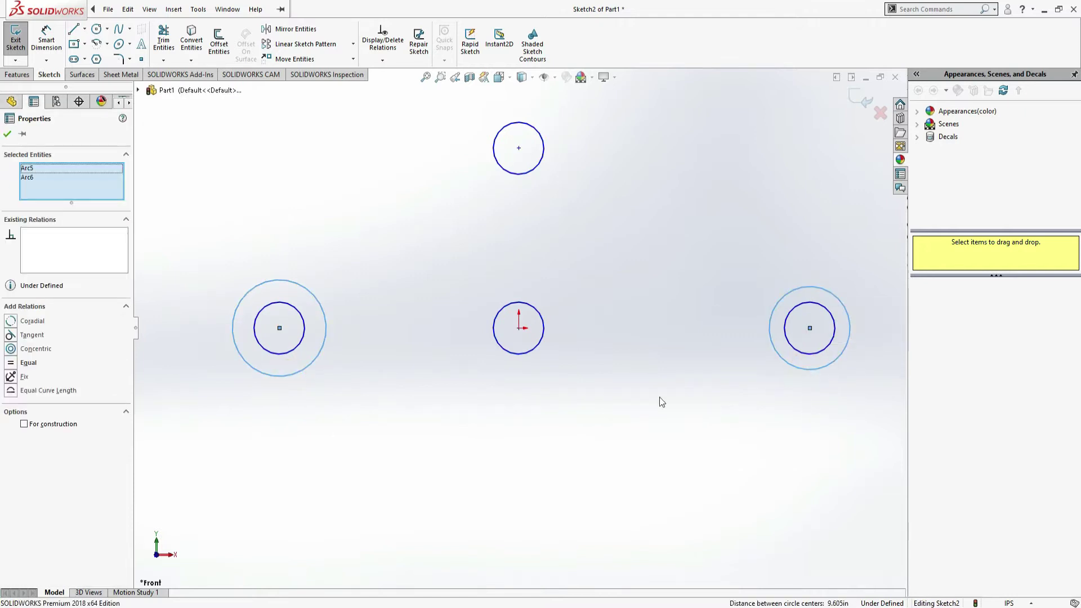
{"action": "left_click", "coordinate": [11, 363]}
{"action": "left_click", "coordinate": [326, 447]}
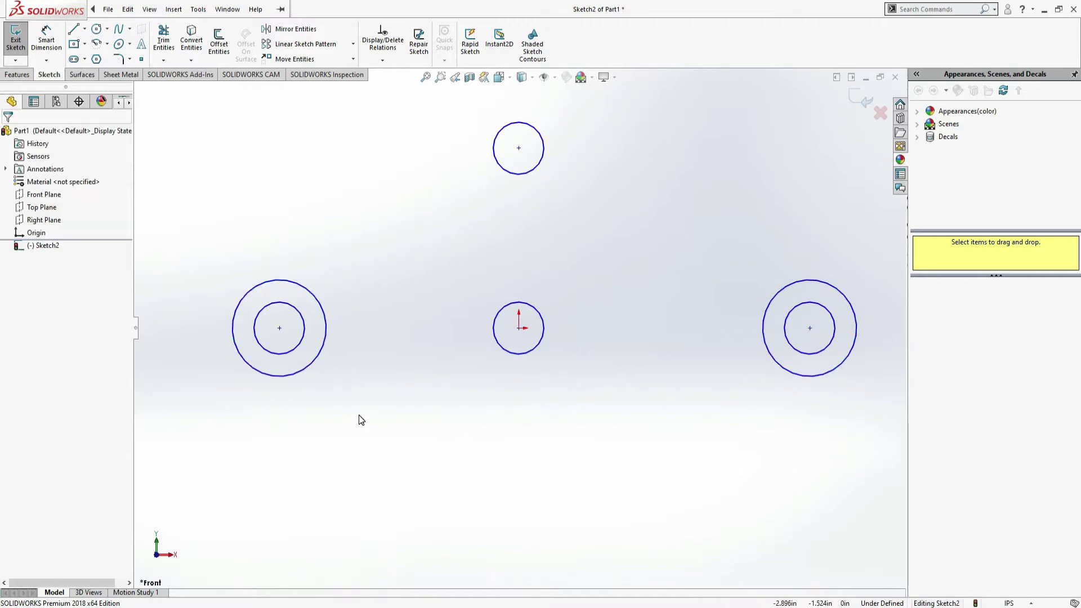
- Check the hole size in the CAED manual PDF and dimension the upper hole's diameter as 0.5 in in the SOLIDWORKS sketch
{"action": "key", "text": "alt+Tab"}
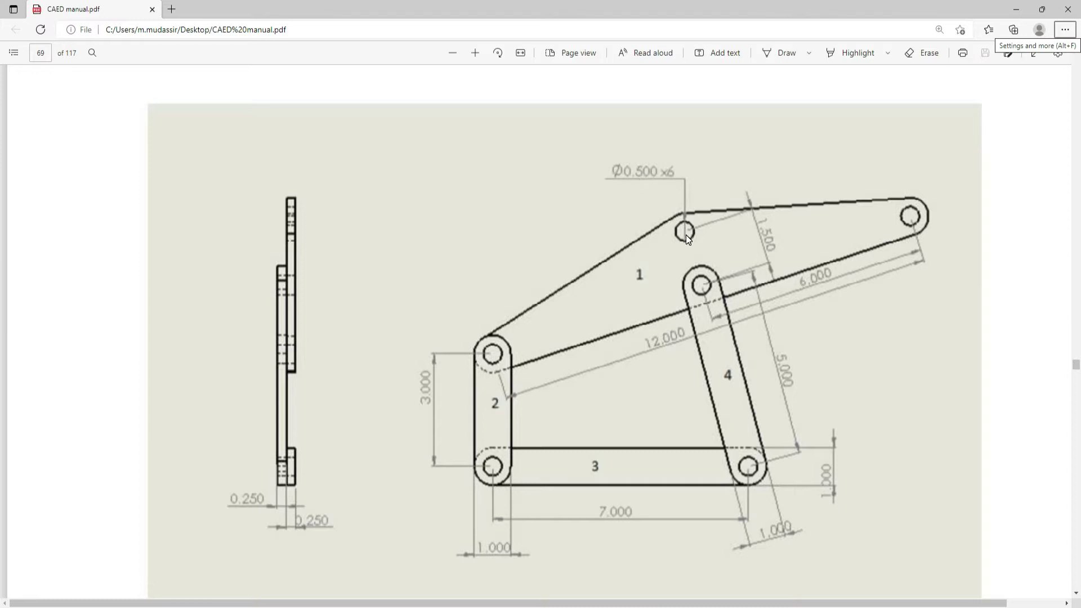
{"action": "key", "text": "alt+Tab"}
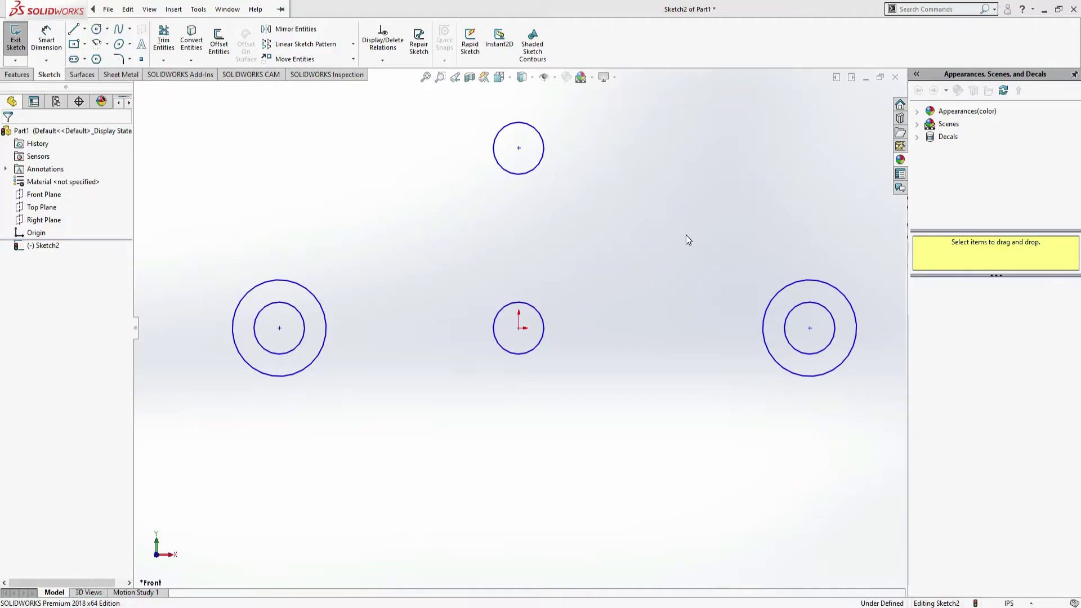
{"action": "left_click", "coordinate": [47, 39]}
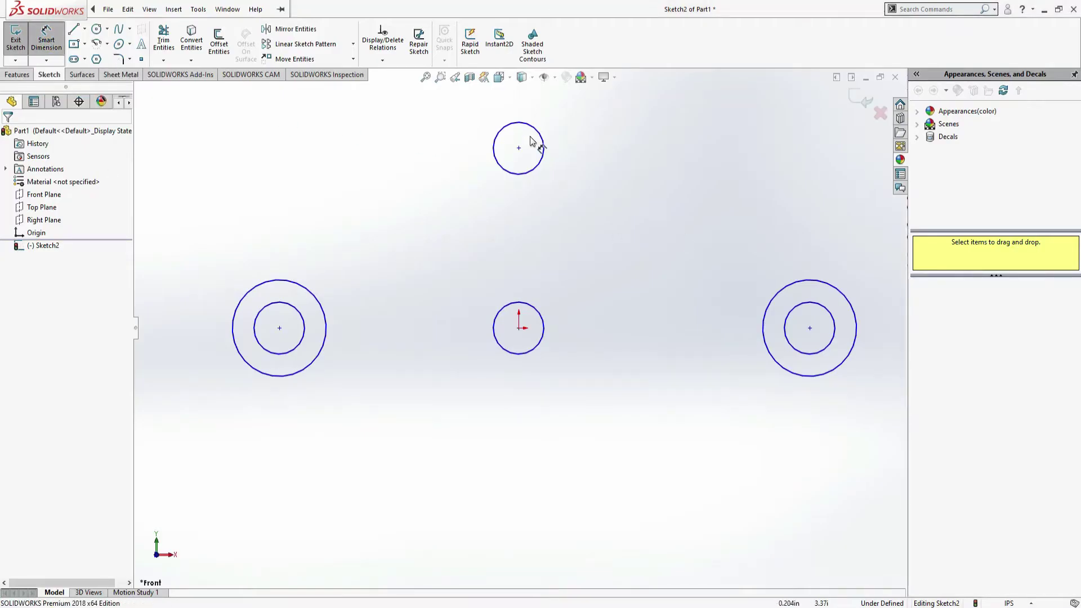
{"action": "left_click", "coordinate": [537, 135]}
{"action": "left_click", "coordinate": [614, 134]}
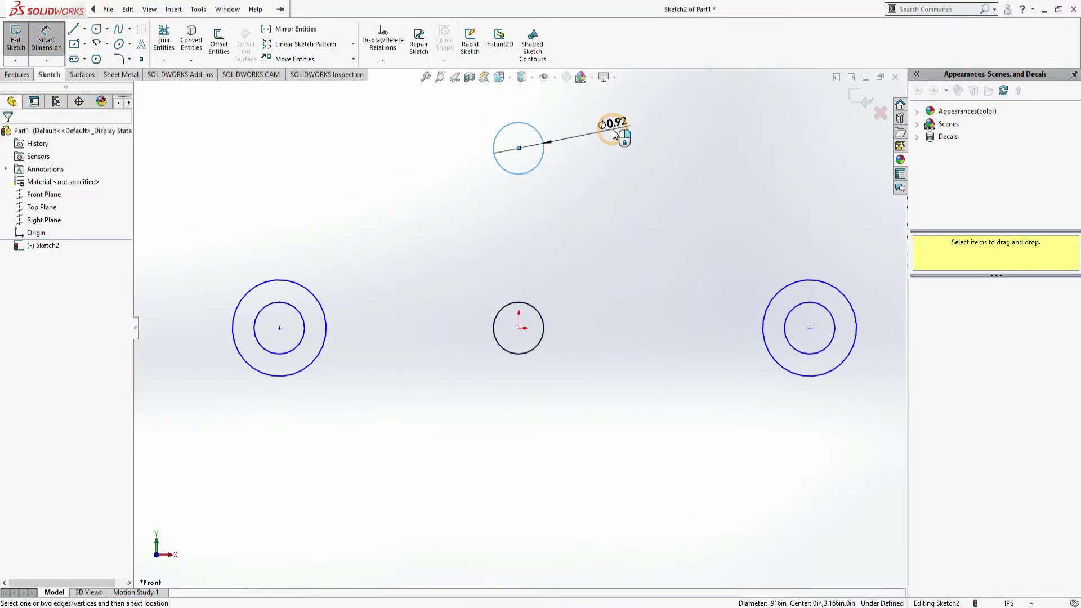
{"action": "type", "text": "0.5"}
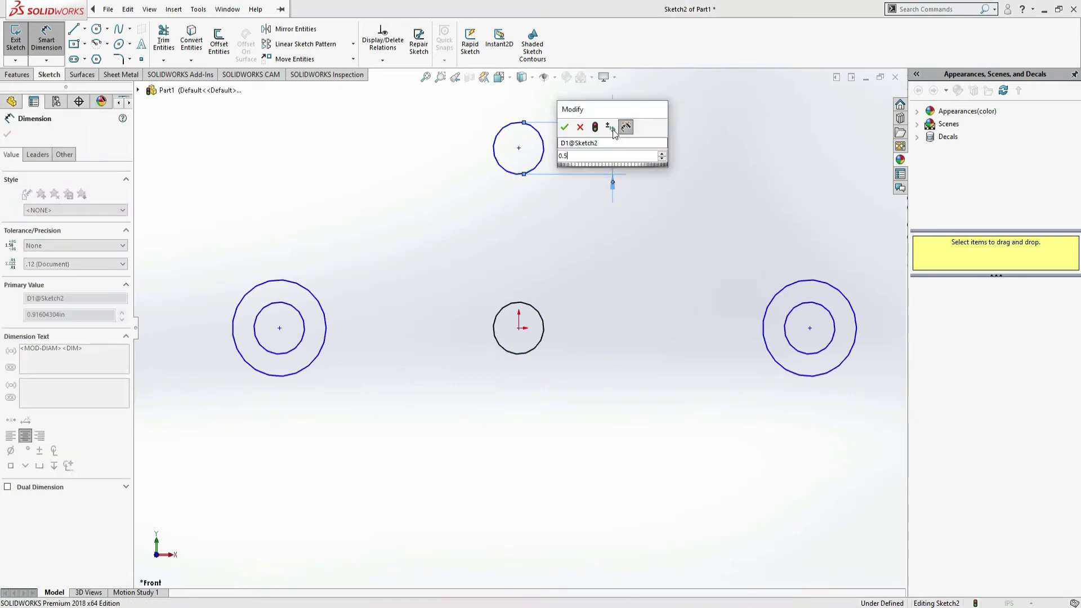
{"action": "key", "text": "Return"}
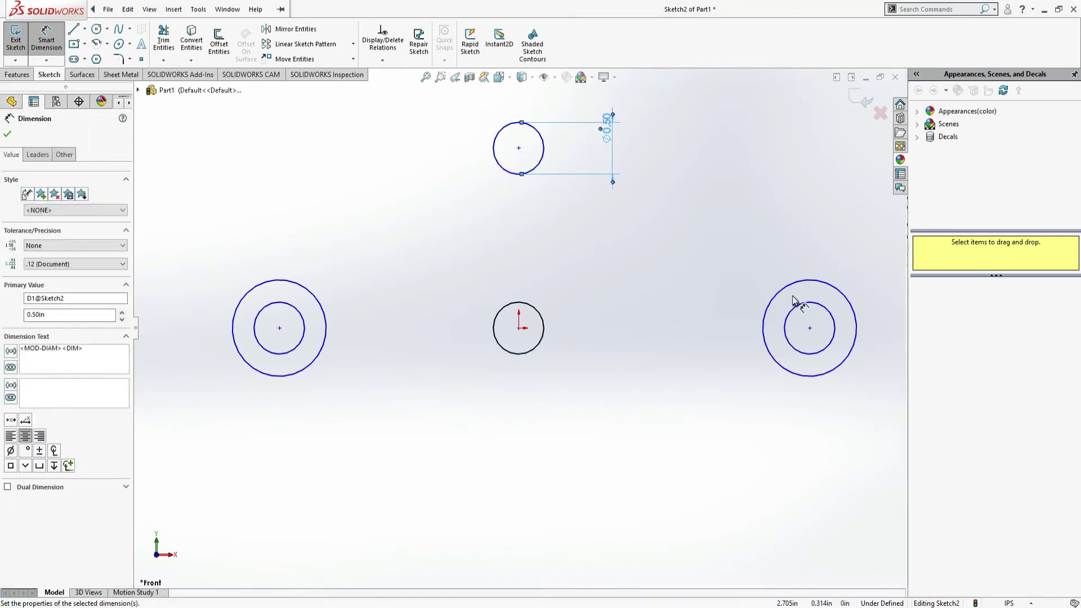
- Check the link width in the CAED manual PDF and dimension the left outer circle's diameter as 1 in in the sketch
{"action": "key", "text": "alt+Tab"}
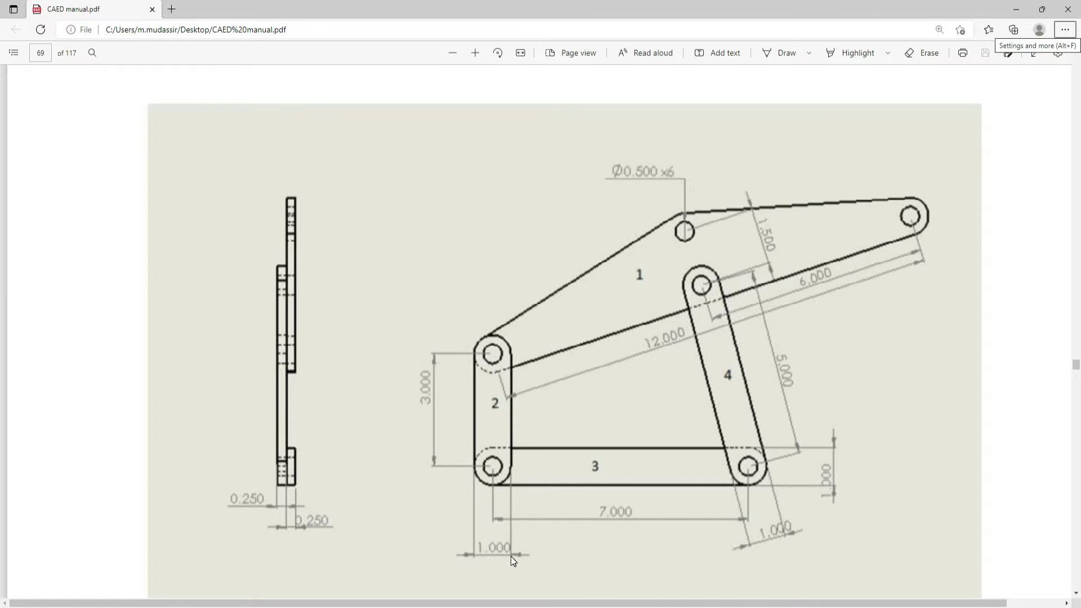
{"action": "key", "text": "alt+Tab"}
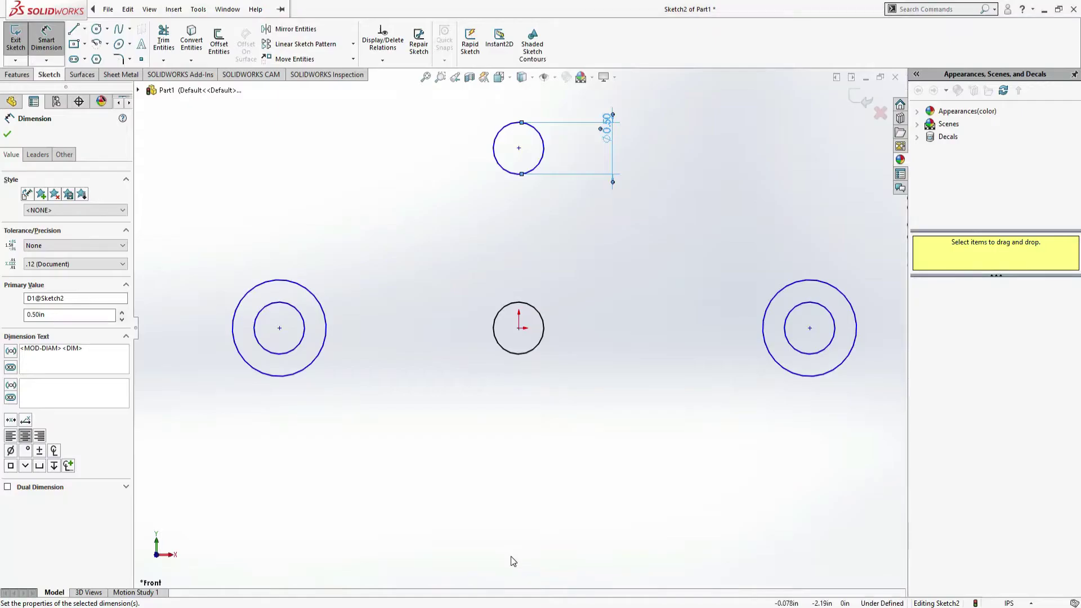
{"action": "left_click", "coordinate": [262, 290]}
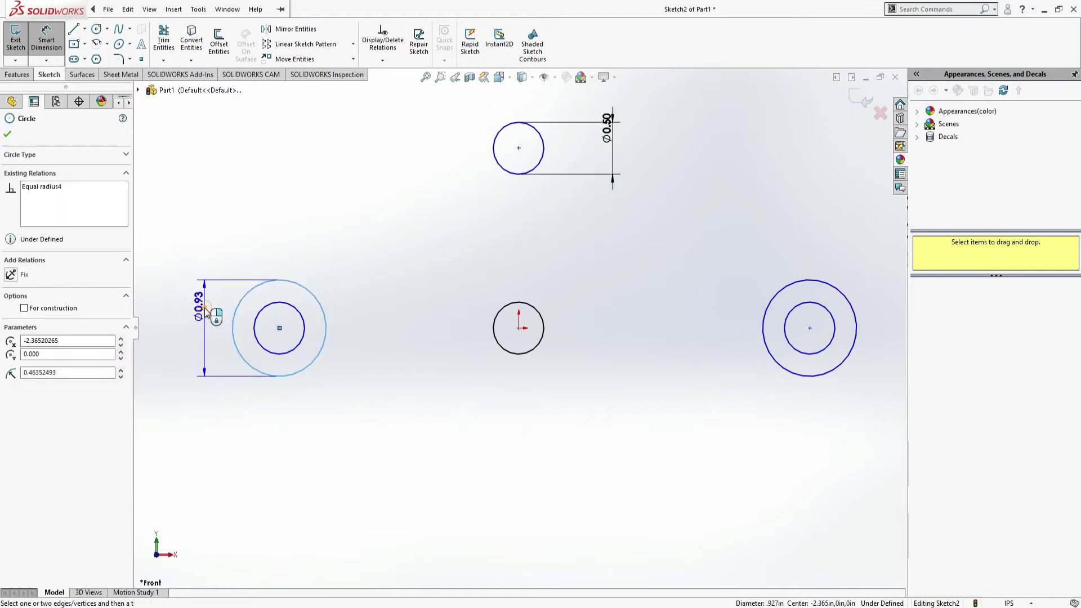
{"action": "left_click", "coordinate": [206, 312]}
{"action": "key", "text": "Return"}
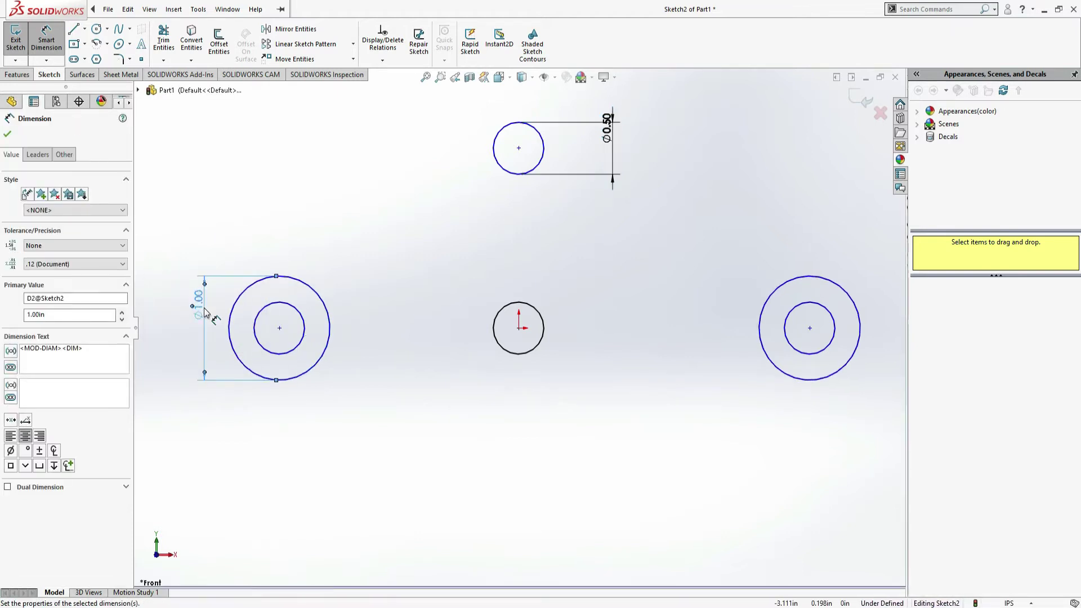
- Consult the CAED manual PDF and dimension the centre distance between the left and right end holes as 12 in
{"action": "key", "text": "alt+Tab"}
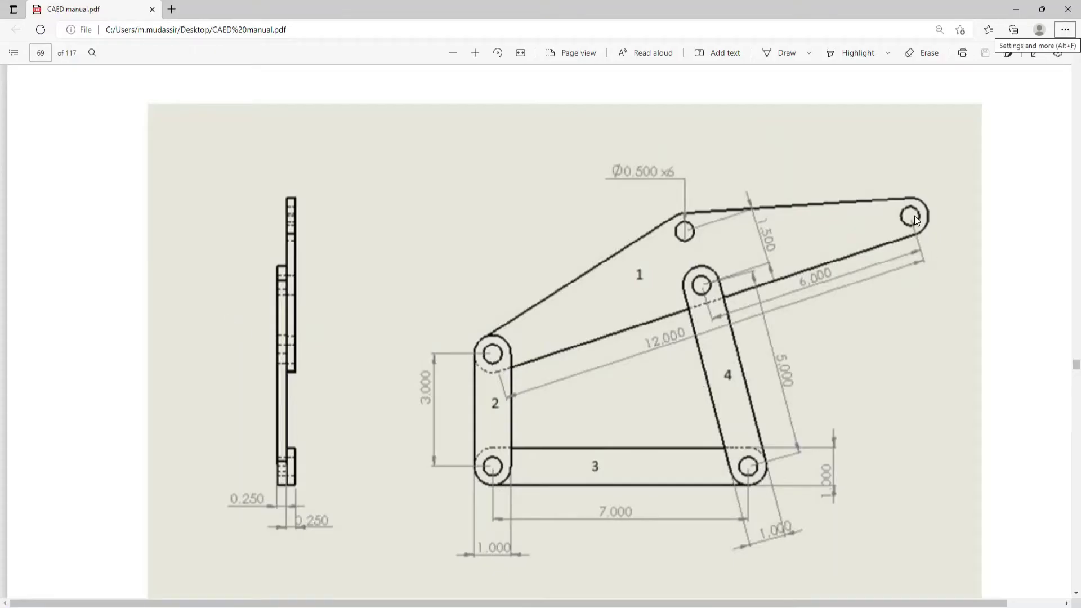
{"action": "key", "text": "alt+Tab"}
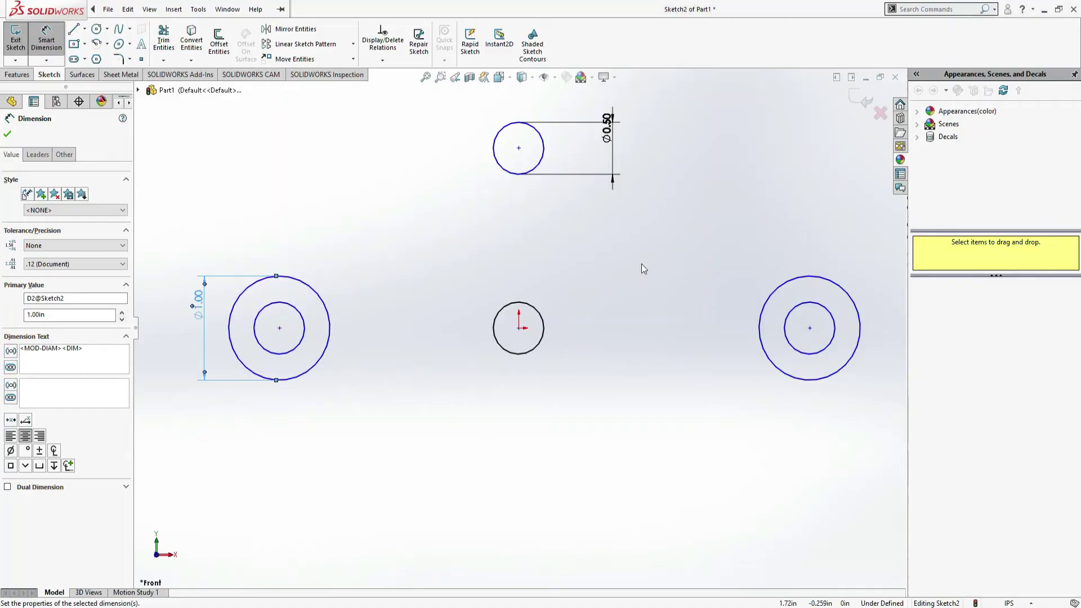
{"action": "left_click", "coordinate": [279, 328]}
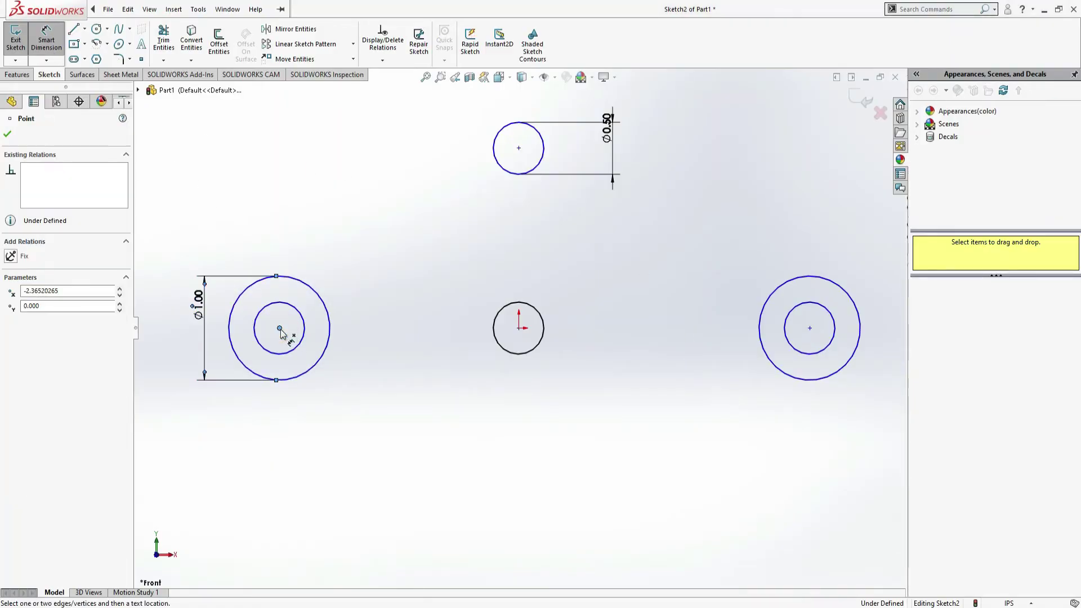
{"action": "left_click", "coordinate": [810, 329]}
{"action": "left_click", "coordinate": [544, 454]}
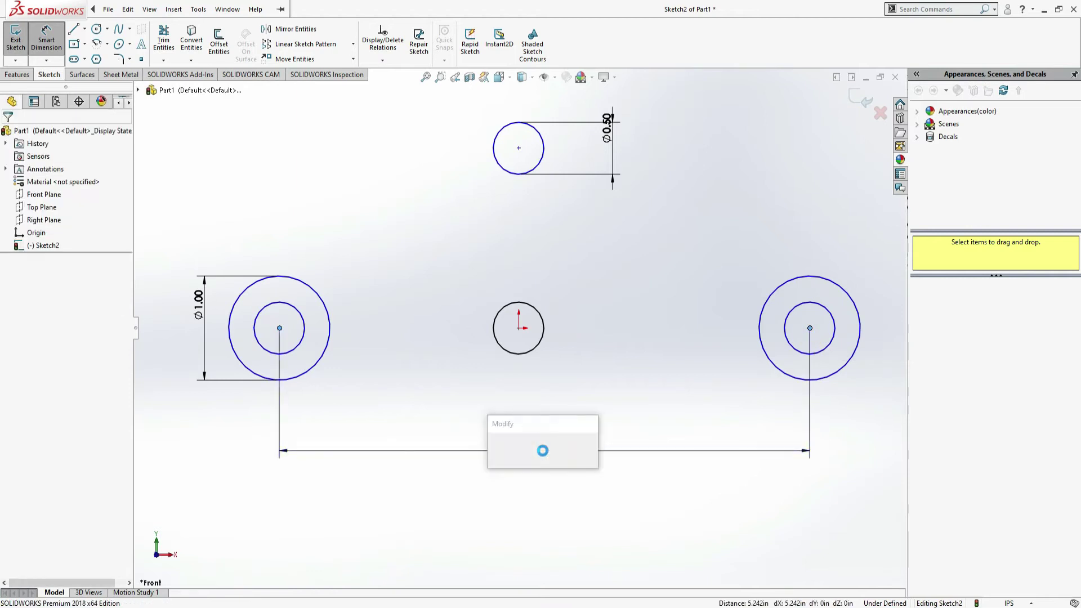
{"action": "type", "text": "12in"}
{"action": "key", "text": "Return"}
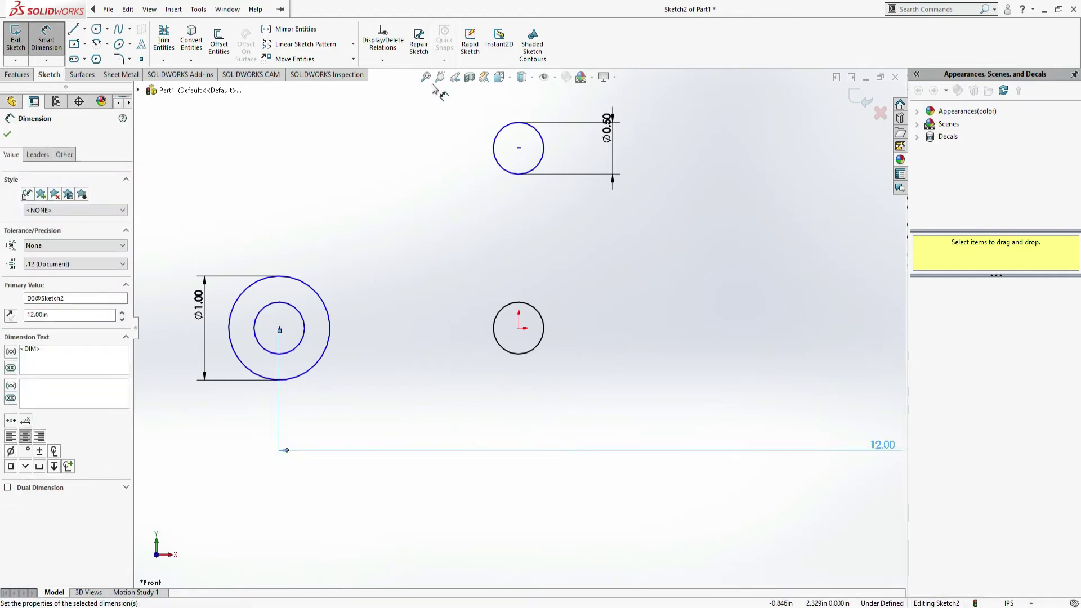
- Dimension the distance from the left end hole's centre to the hole at the origin as 6 in
{"action": "left_click", "coordinate": [426, 77]}
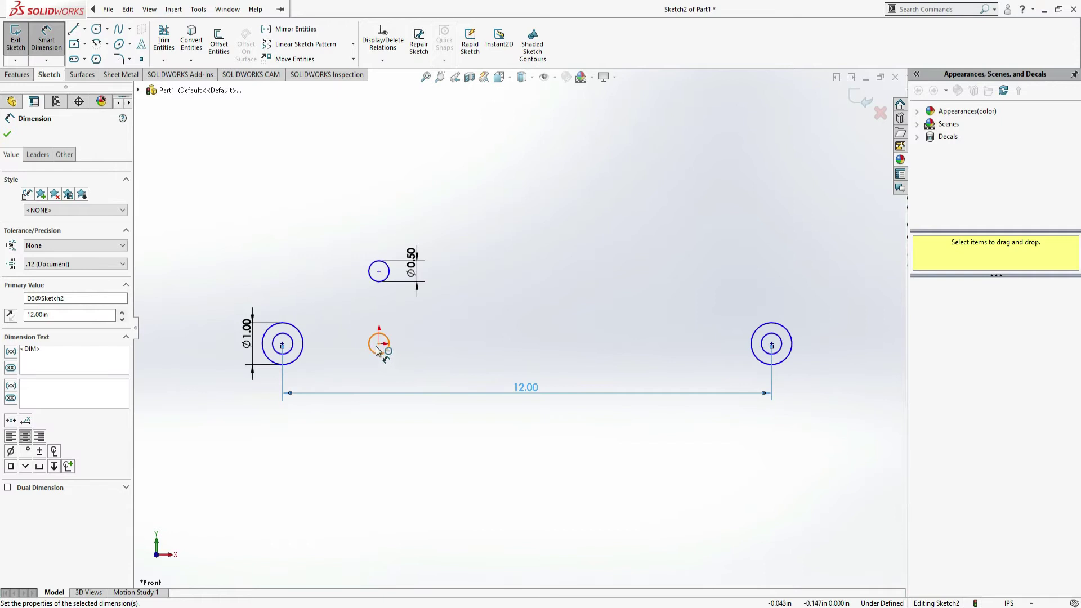
{"action": "left_click", "coordinate": [381, 345]}
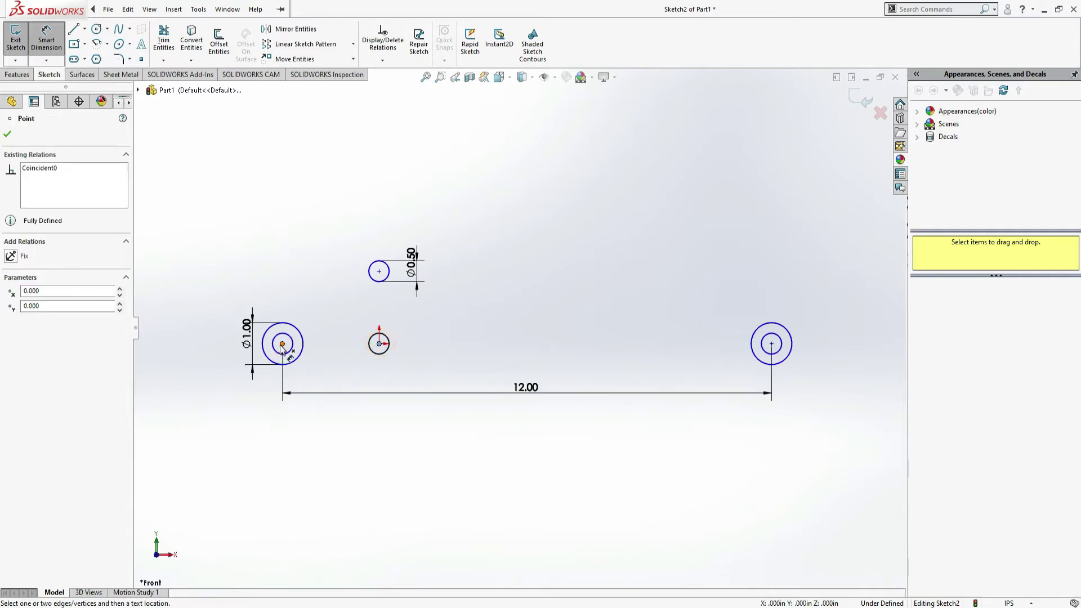
{"action": "left_click", "coordinate": [282, 344]}
{"action": "left_click", "coordinate": [356, 380]}
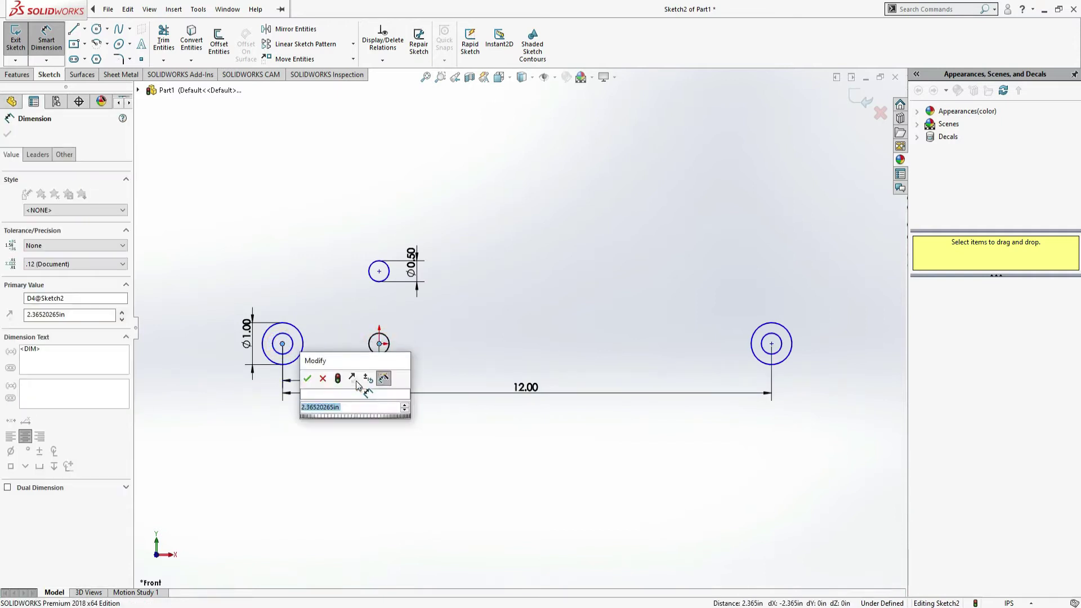
{"action": "key", "text": "Return"}
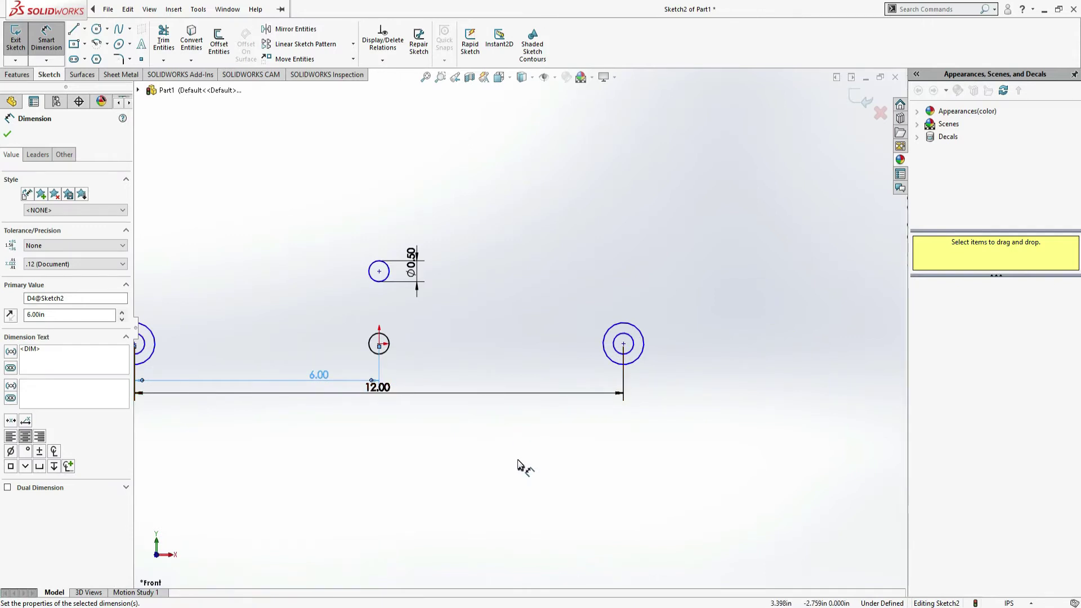
{"action": "key", "text": "Escape"}
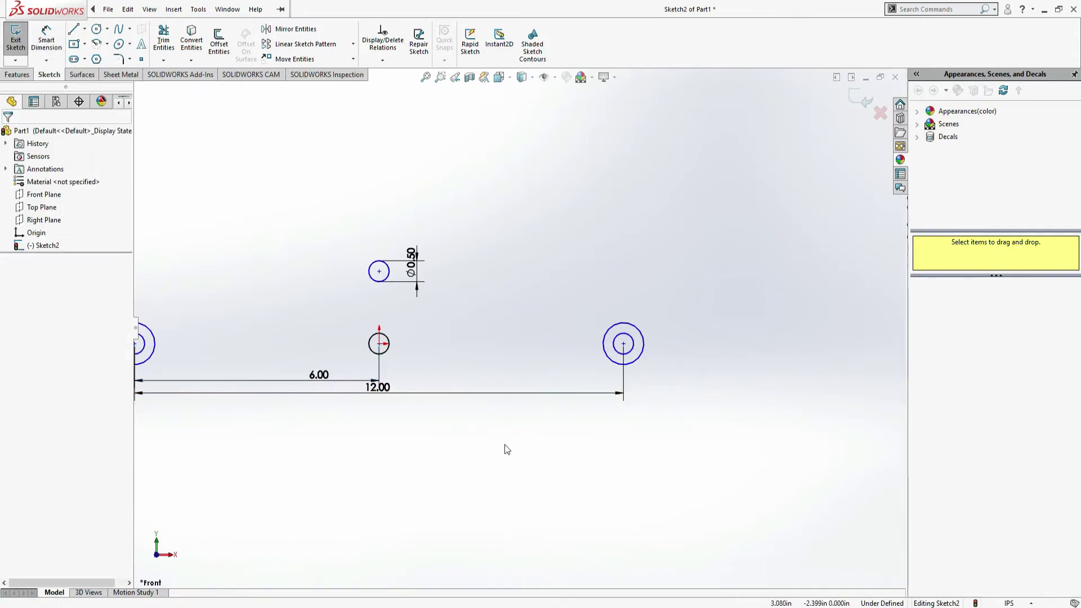
- Consult the CAED manual PDF and dimension the vertical distance between the upper hole and the origin hole as 1.5 in
{"action": "scroll", "coordinate": [501, 338], "scroll_direction": "up", "scroll_amount": 1}
{"action": "left_click", "coordinate": [426, 76]}
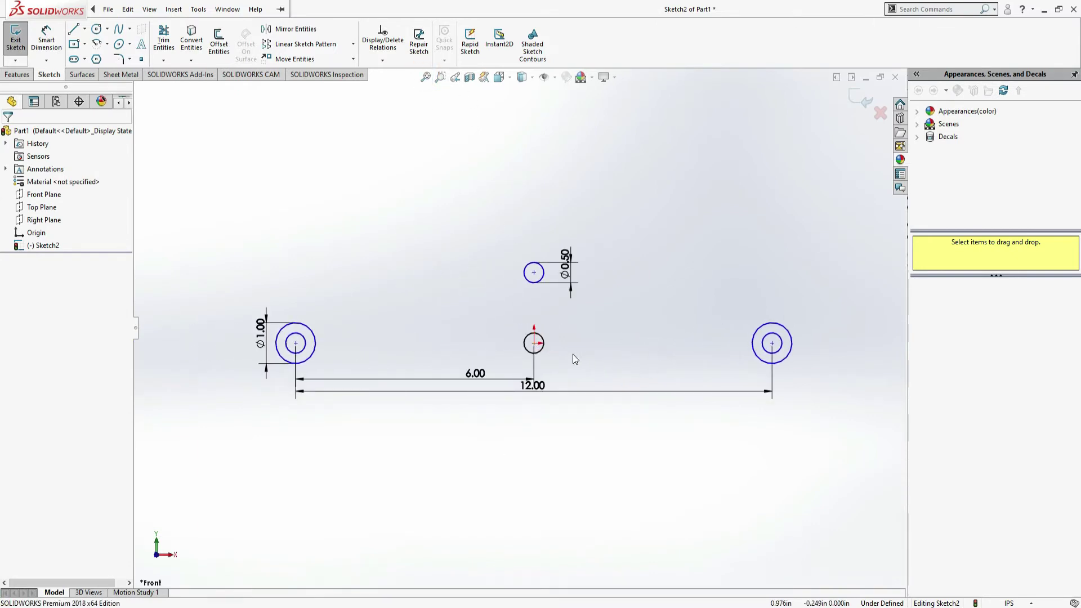
{"action": "key", "text": "alt+Tab"}
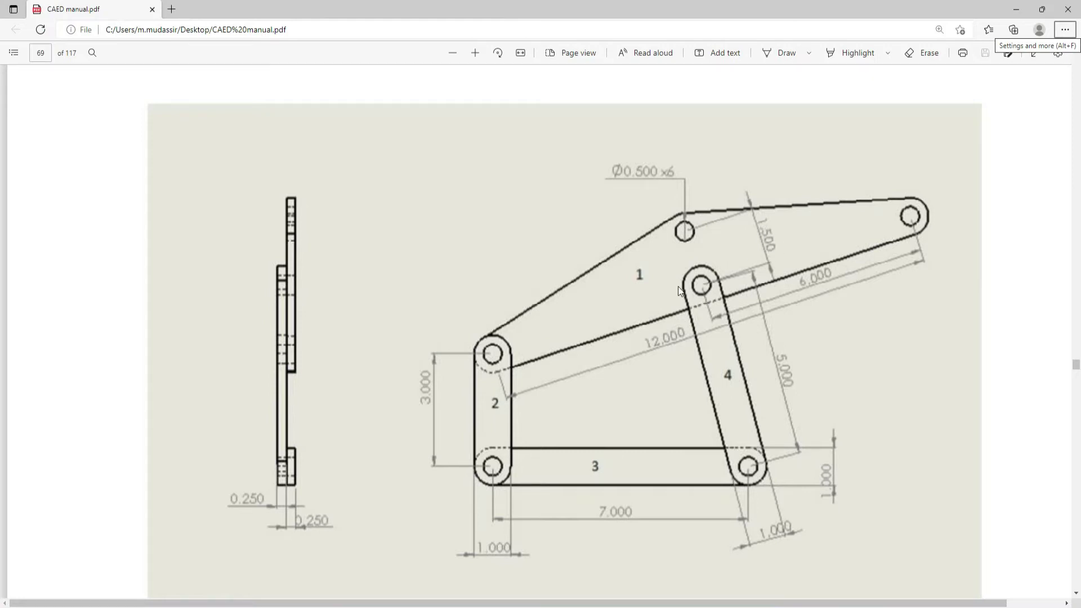
{"action": "key", "text": "alt+Tab"}
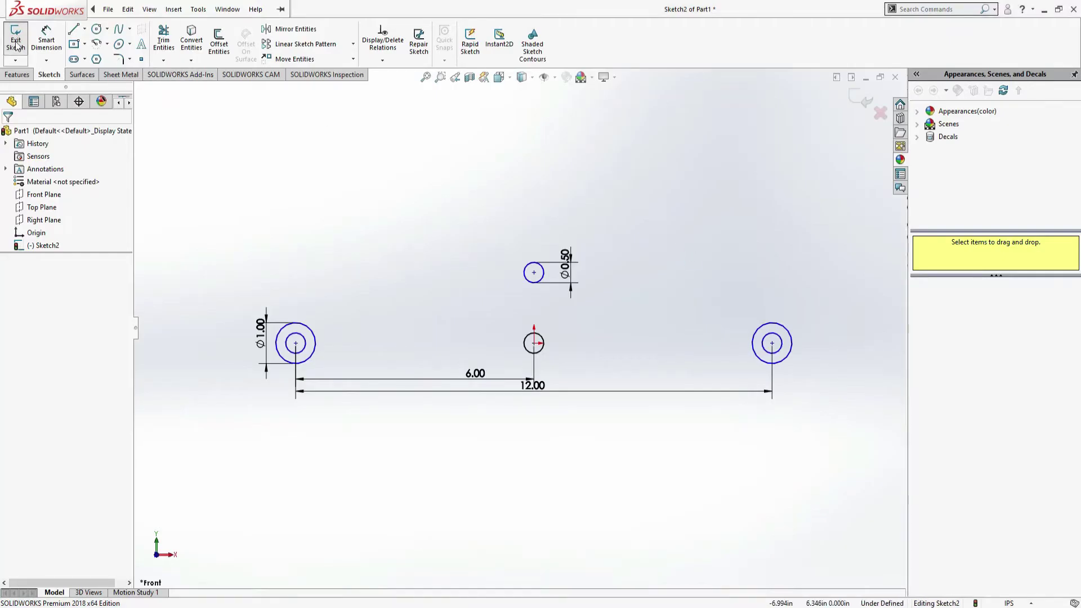
{"action": "left_click", "coordinate": [46, 38]}
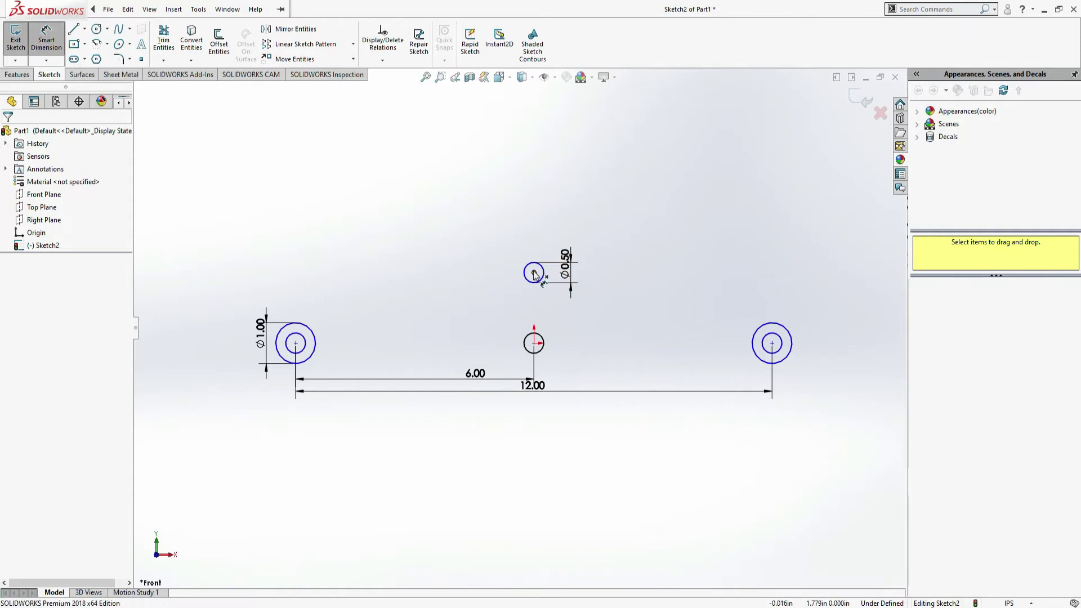
{"action": "left_click", "coordinate": [533, 273]}
{"action": "left_click", "coordinate": [533, 343]}
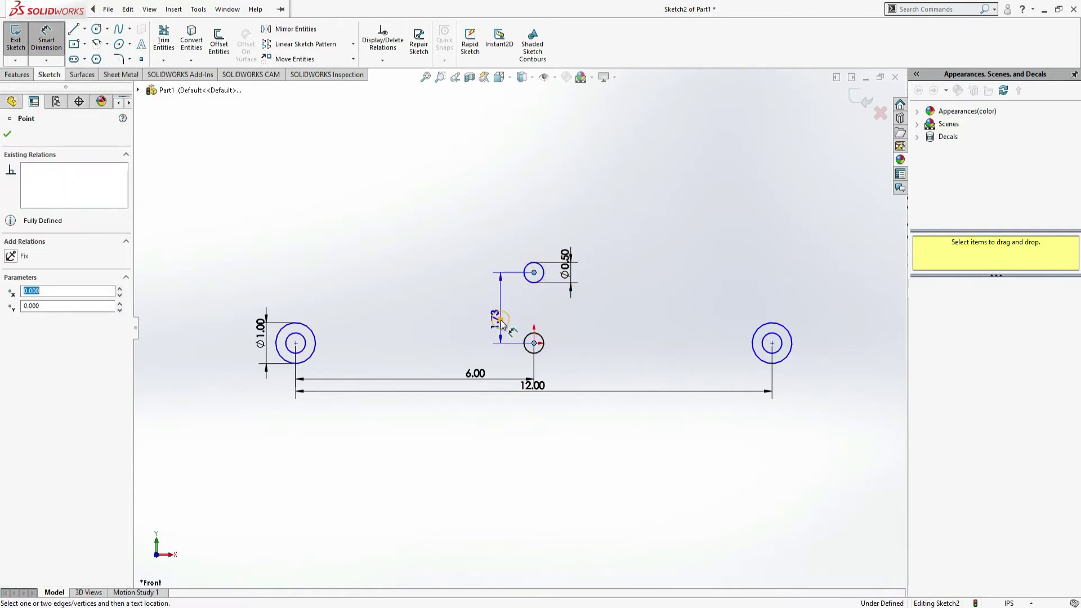
{"action": "left_click", "coordinate": [503, 326]}
{"action": "type", "text": "1.5"}
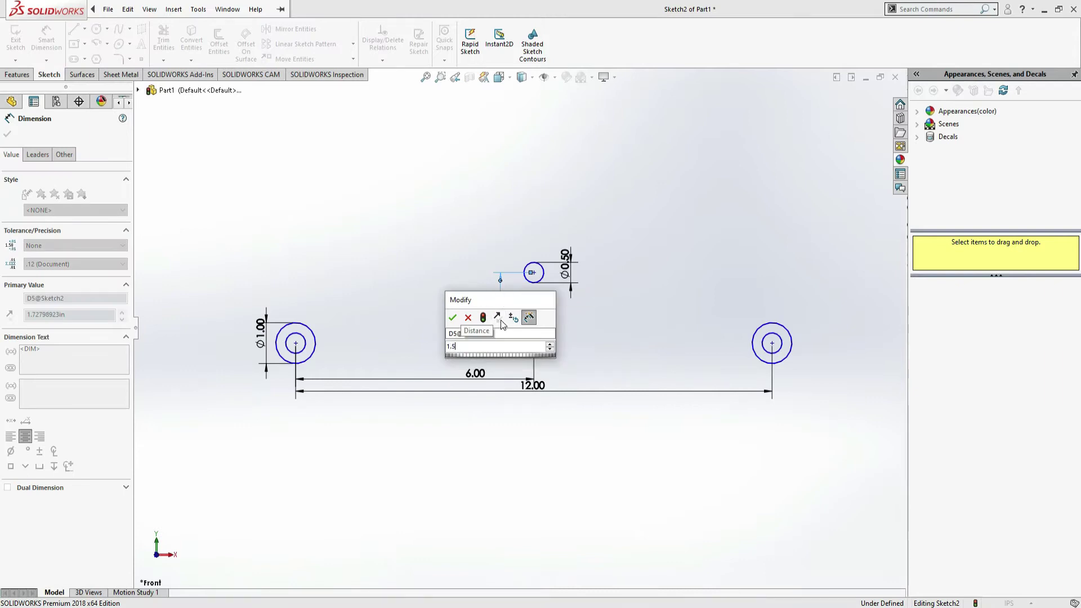
{"action": "key", "text": "Return"}
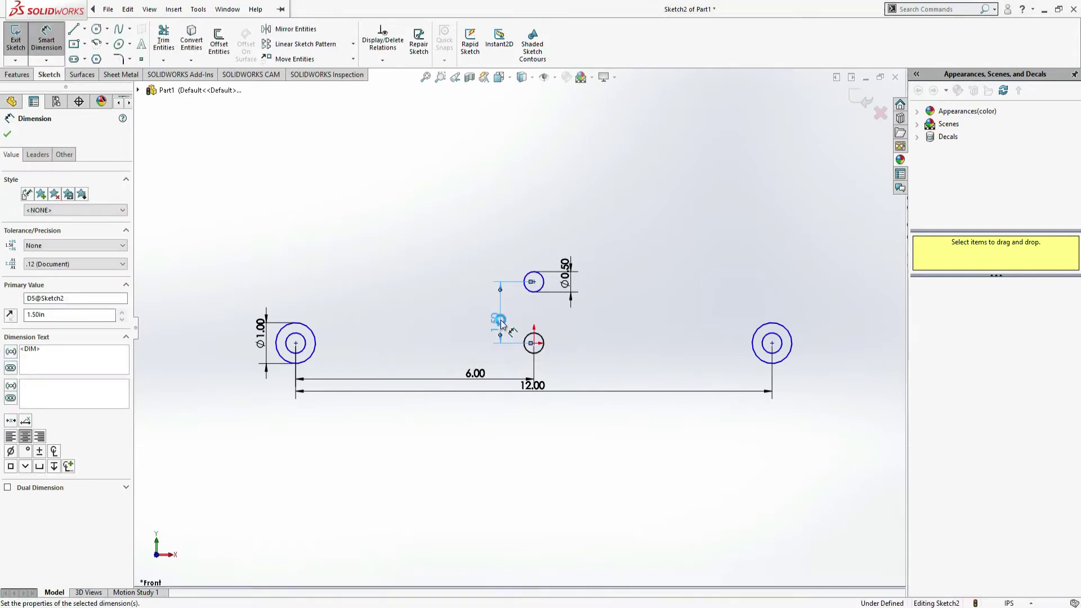
- Sketch lines from the left outer circle to an apex above the upper hole and down to the right outer circle, plus a horizontal line joining their bottoms
{"action": "left_click", "coordinate": [72, 30]}
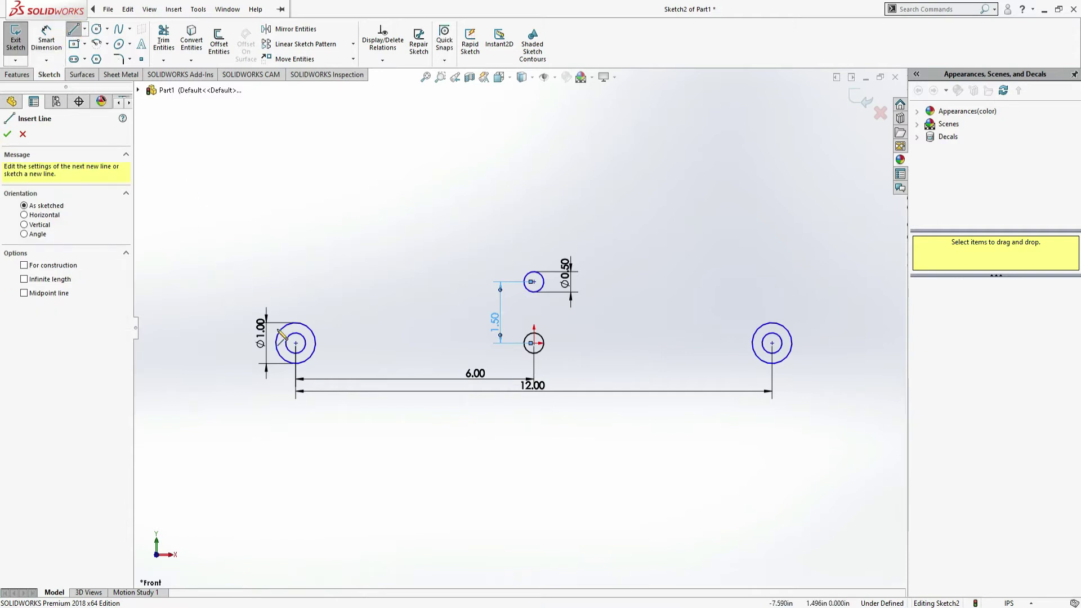
{"action": "left_click", "coordinate": [296, 323]}
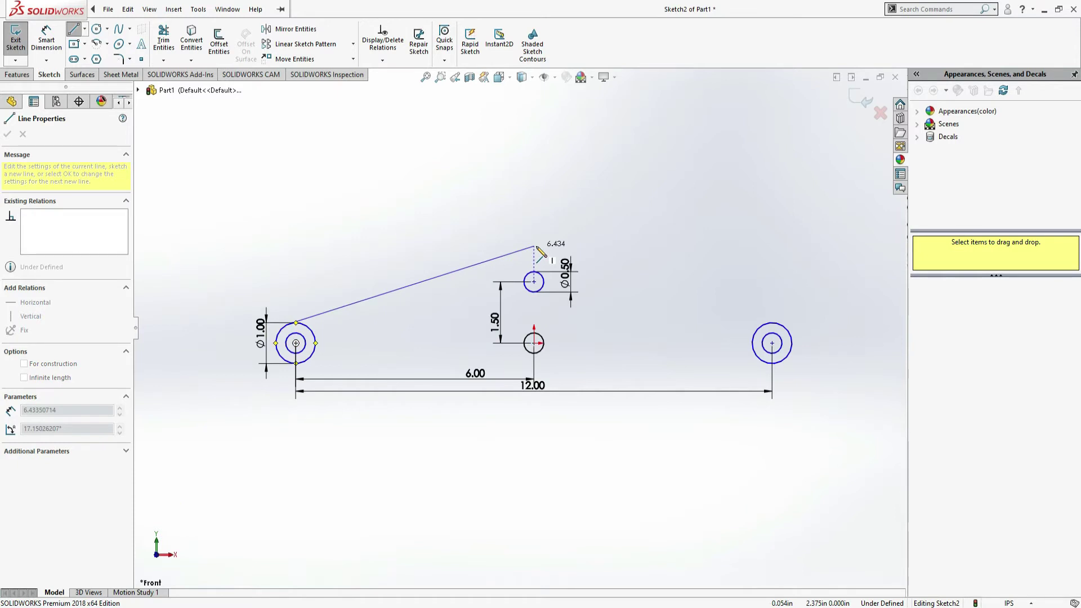
{"action": "left_click", "coordinate": [534, 246]}
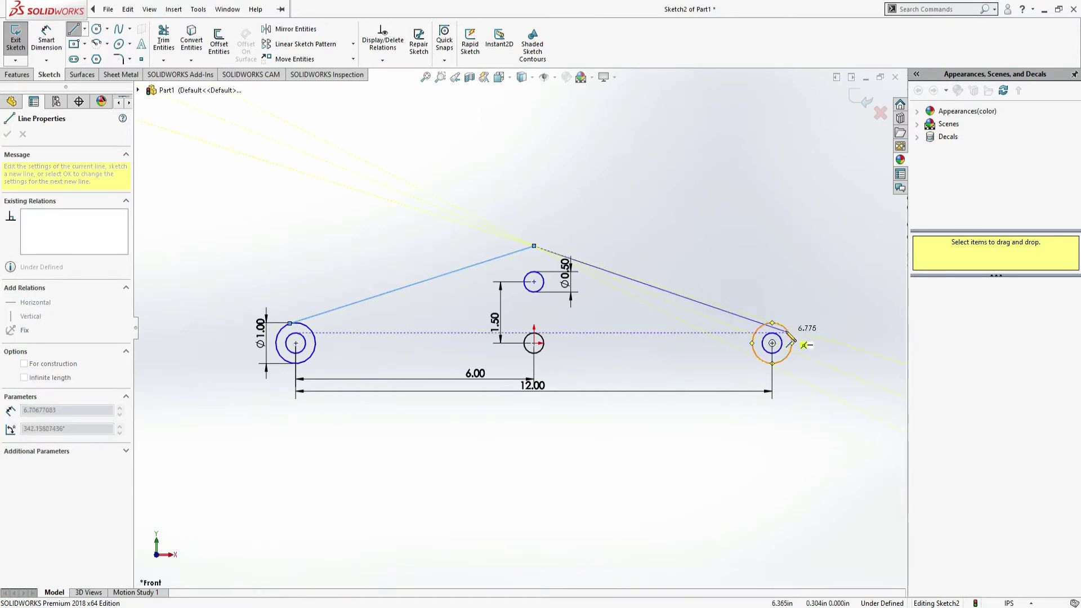
{"action": "left_click", "coordinate": [787, 329]}
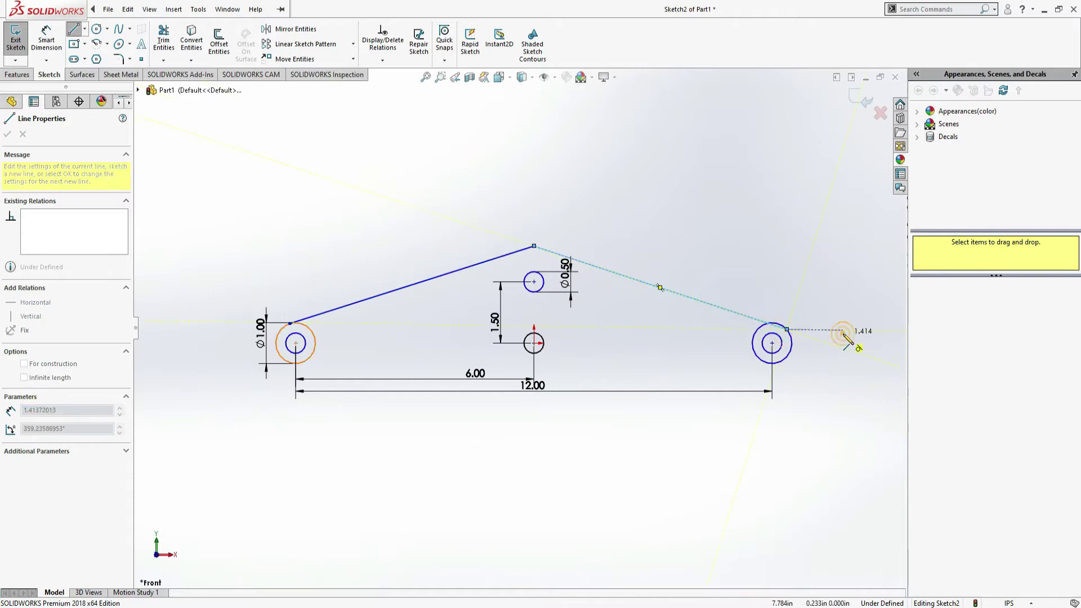
{"action": "key", "text": "Escape"}
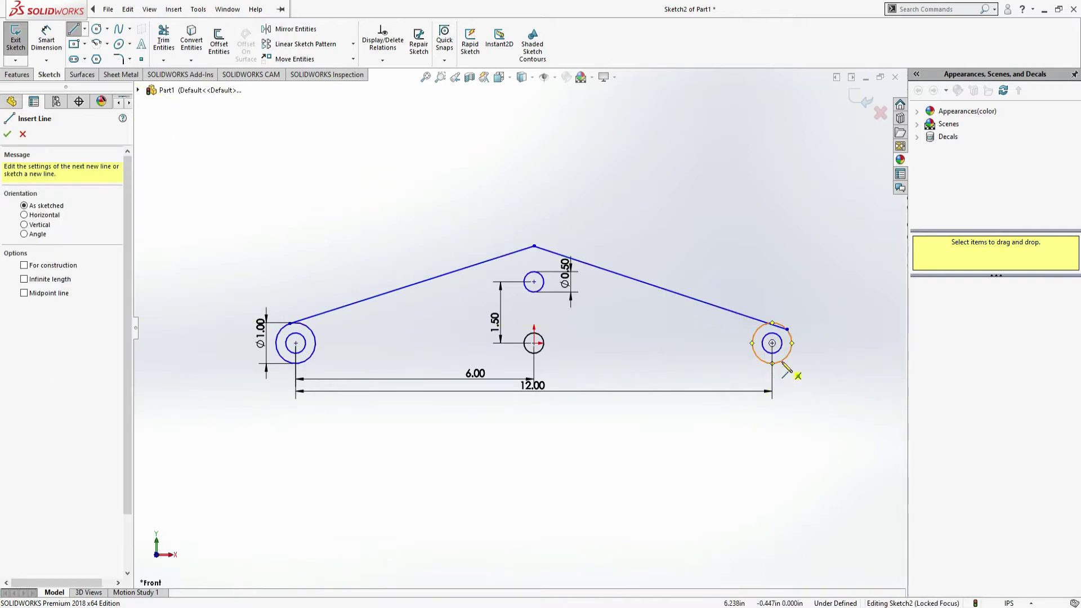
{"action": "left_click", "coordinate": [771, 363]}
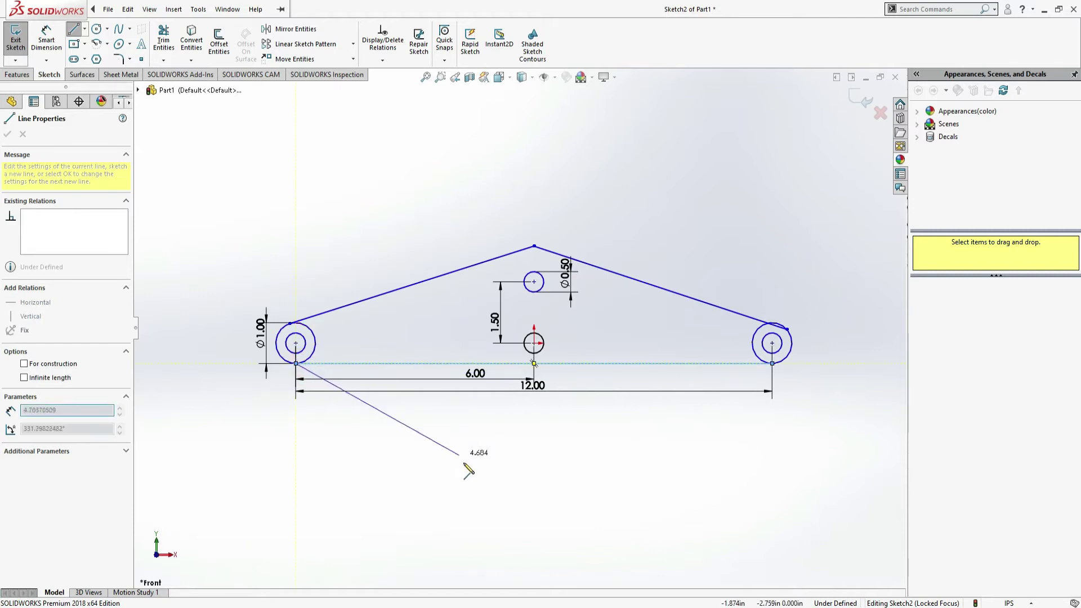
{"action": "key", "text": "Escape"}
- Add a tangent relation between the right sloping line and the right outer circle
{"action": "scroll", "coordinate": [794, 347], "scroll_direction": "down", "scroll_amount": 3}
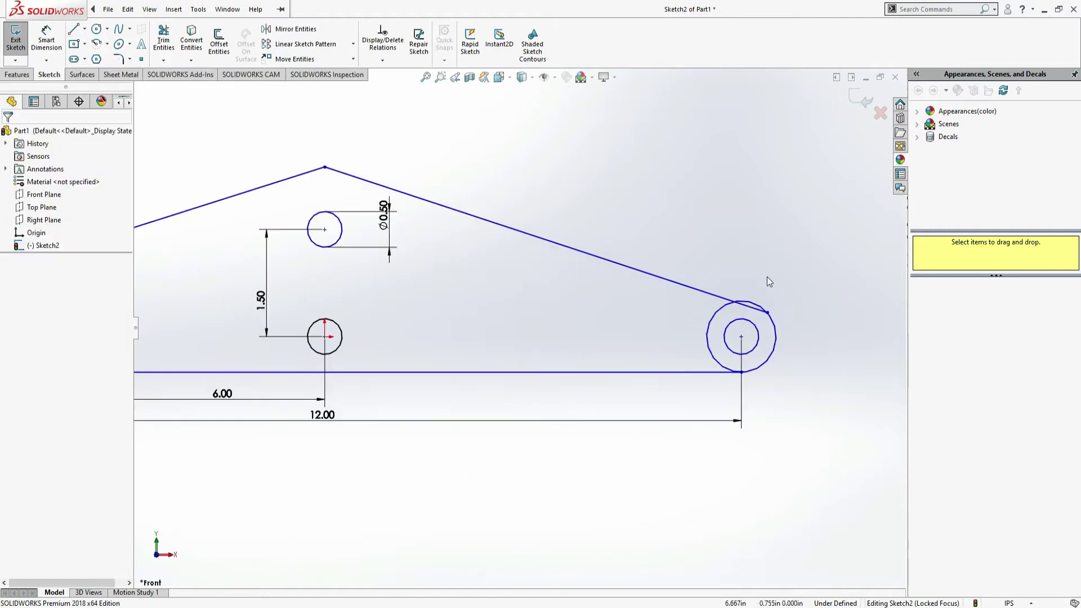
{"action": "mouse_move", "coordinate": [810, 327]}
{"action": "left_mouse_down"}
{"action": "mouse_move", "coordinate": [741, 302]}
{"action": "mouse_move", "coordinate": [766, 295]}
{"action": "left_mouse_up"}
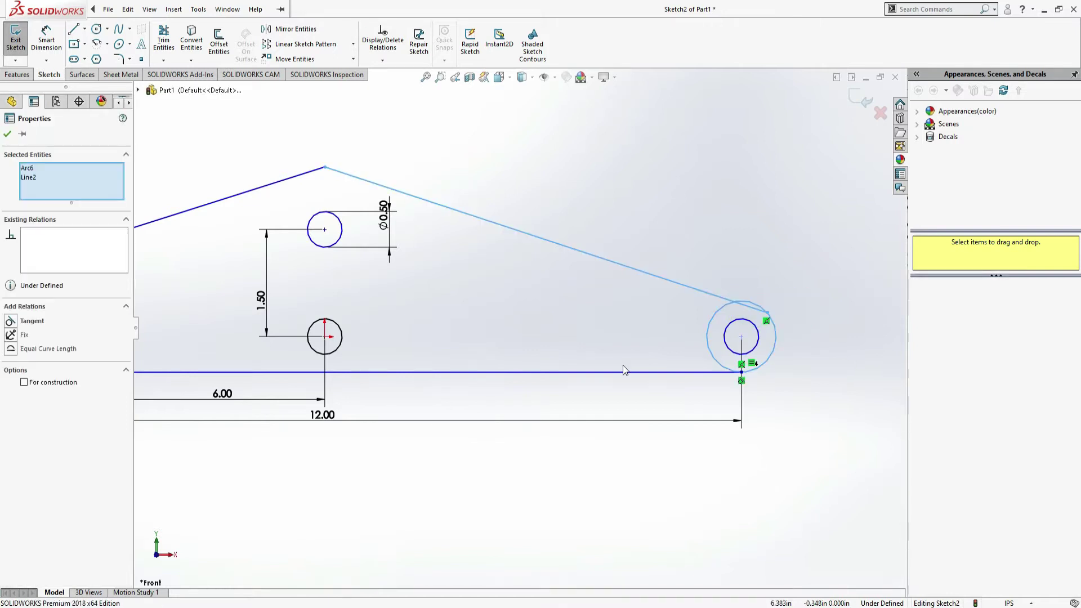
{"action": "left_click", "coordinate": [17, 323]}
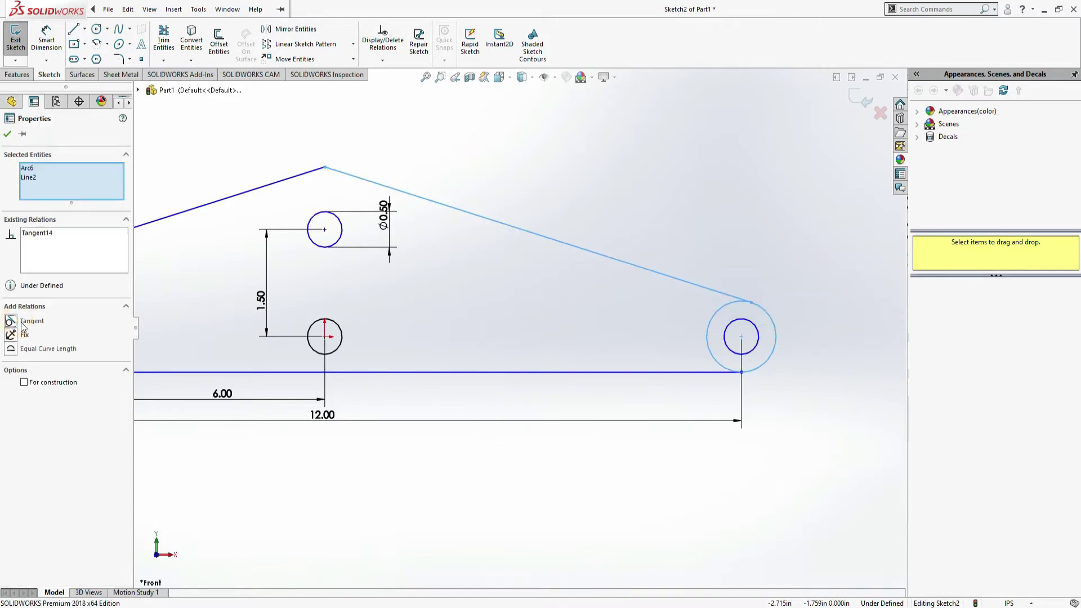
{"action": "left_click", "coordinate": [753, 403]}
- Make the bottom horizontal line tangent to the right outer circle
{"action": "left_click_drag", "start_coordinate": [733, 376], "coordinate": [681, 383]}
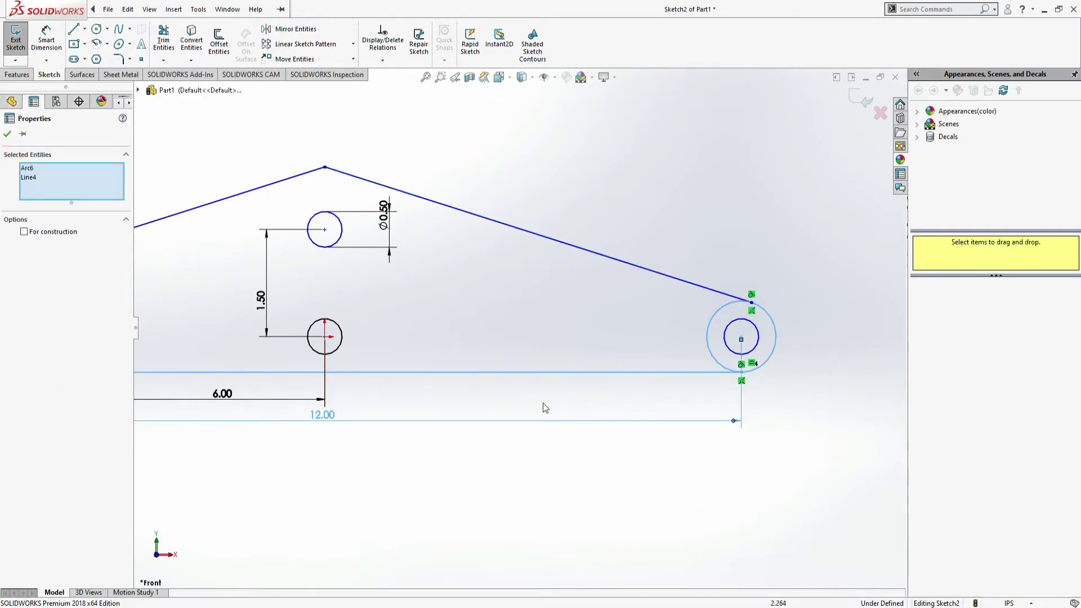
{"action": "left_click", "coordinate": [629, 405]}
{"action": "left_click", "coordinate": [721, 387]}
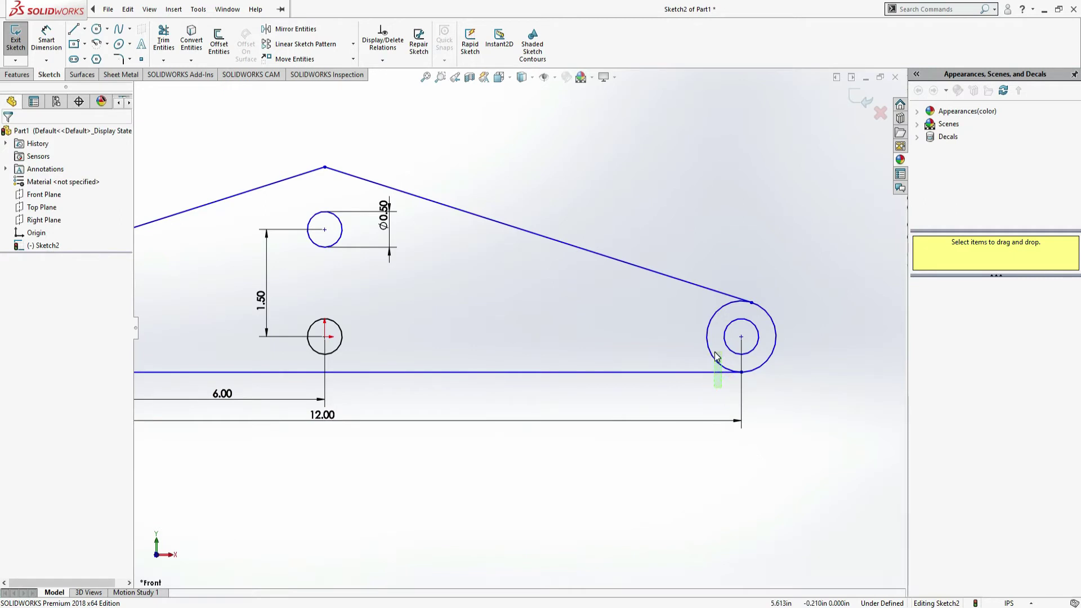
{"action": "left_click_drag", "start_coordinate": [715, 352], "coordinate": [714, 352]}
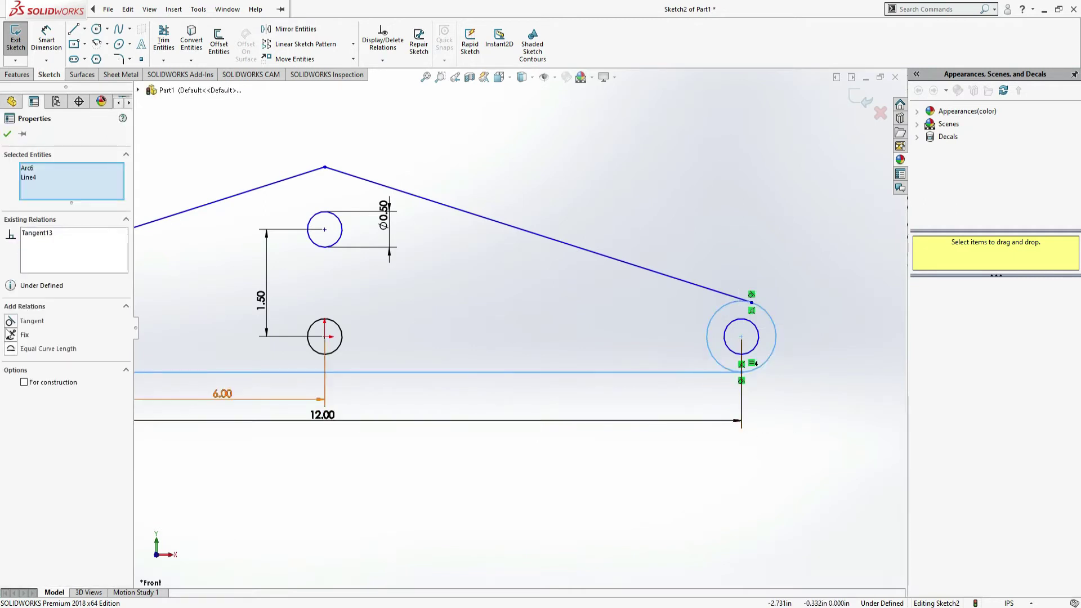
- Make the left sloping line and the bottom line tangent to the left outer circle
{"action": "key", "text": "f"}
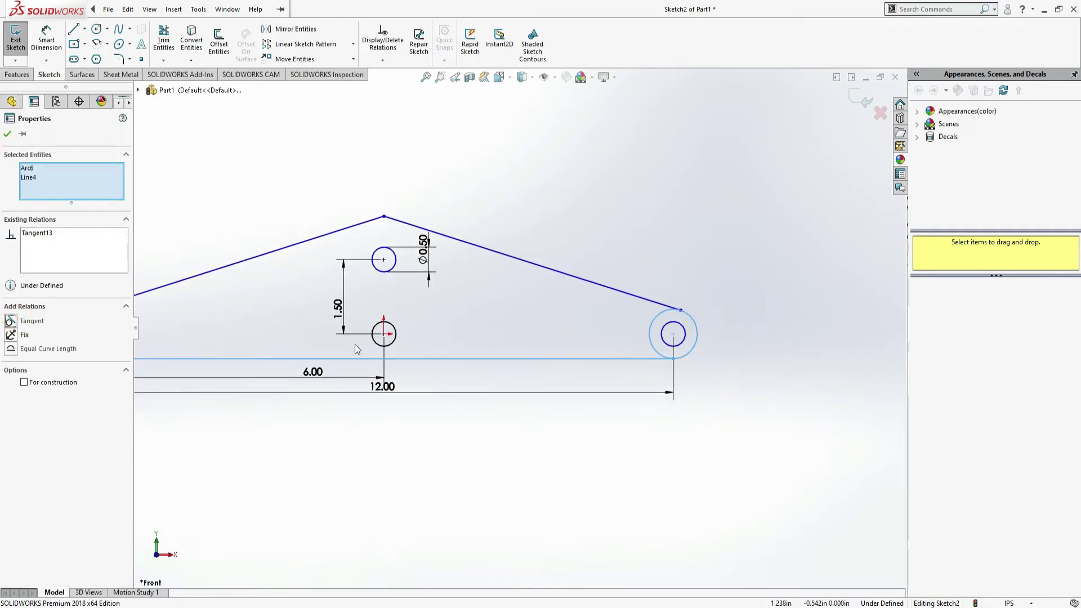
{"action": "scroll", "coordinate": [272, 316], "scroll_direction": "down", "scroll_amount": 5}
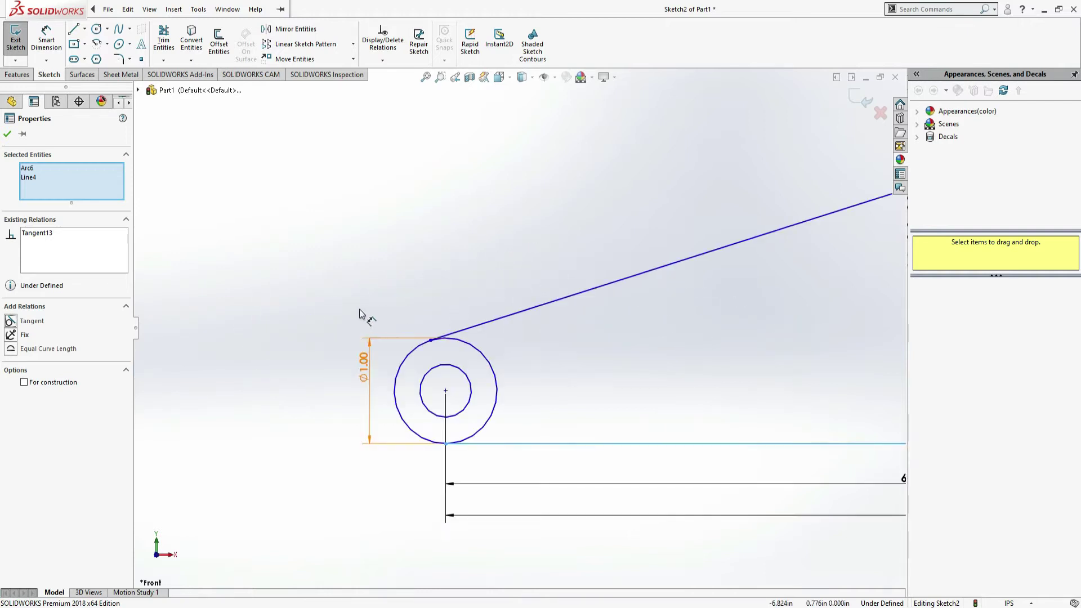
{"action": "left_click", "coordinate": [512, 375]}
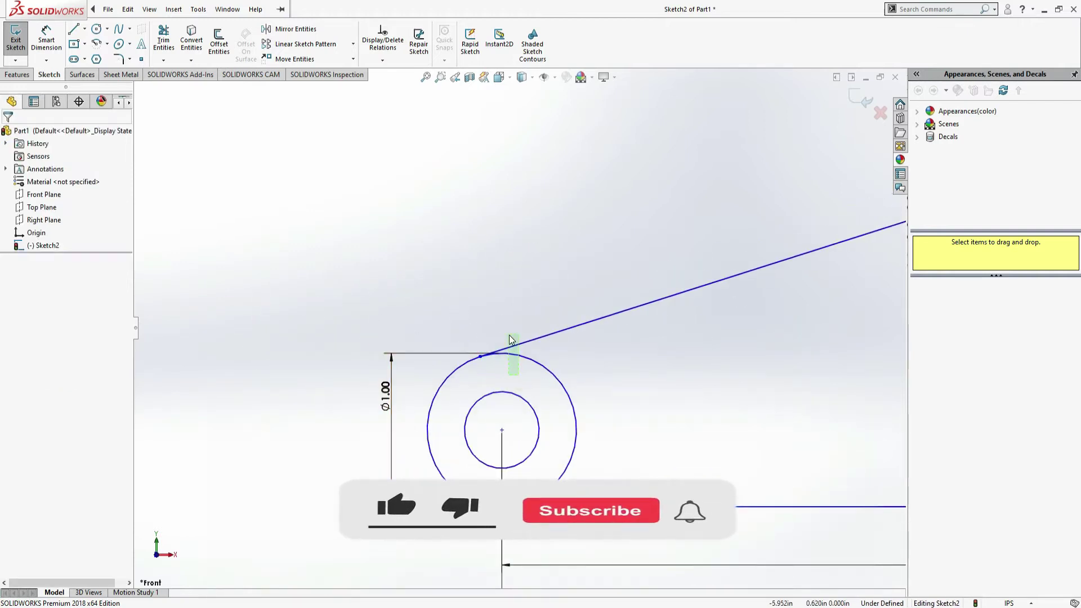
{"action": "left_click", "coordinate": [479, 349]}
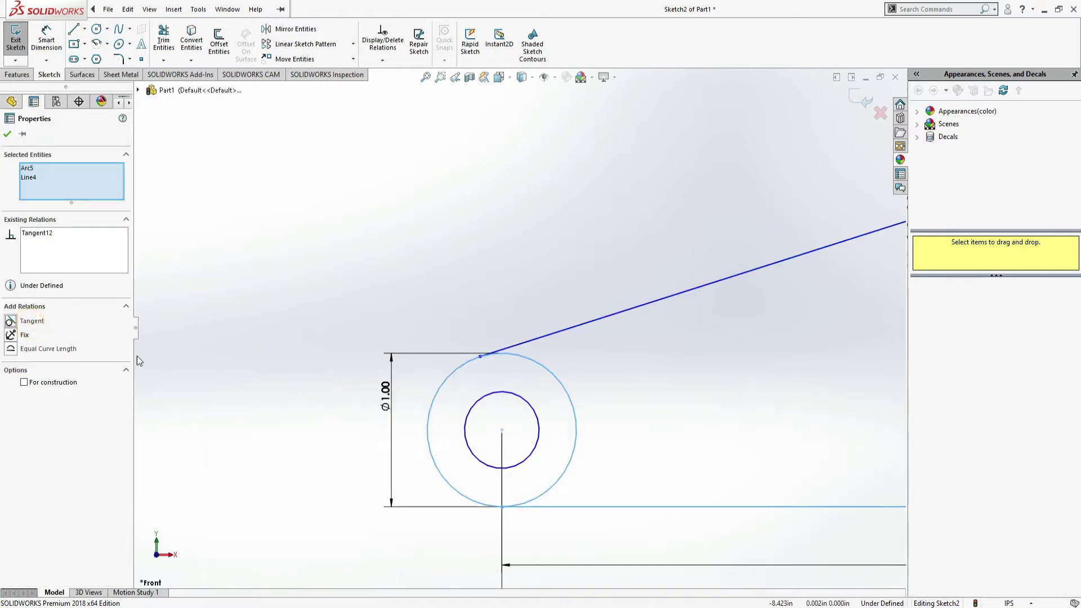
{"action": "left_click", "coordinate": [7, 136]}
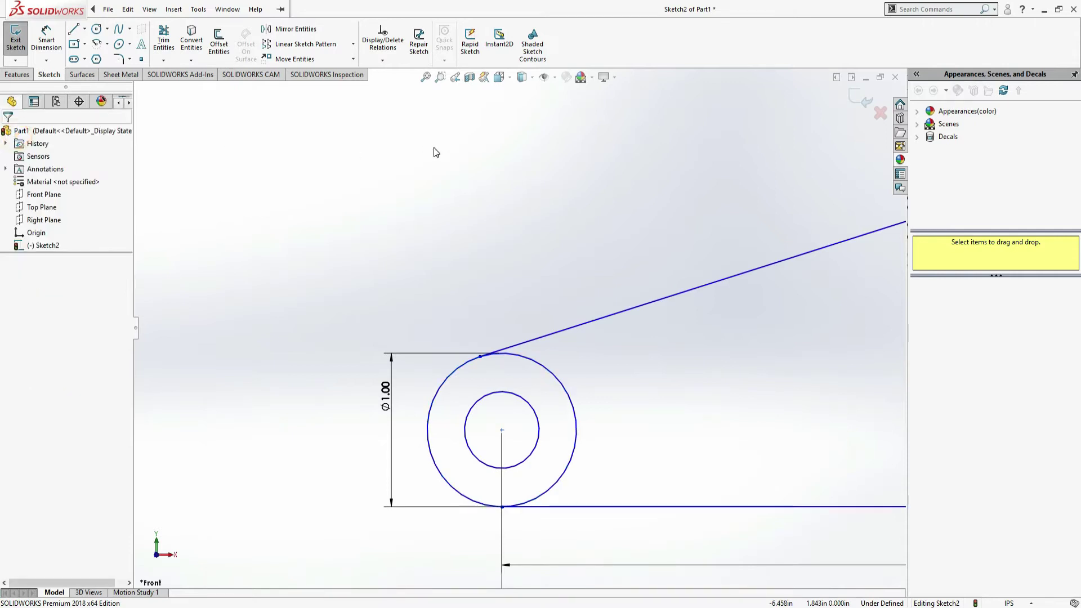
- Dimension the vertical distance from the origin hole's centre to the bottom line as 0.5 in
{"action": "left_click", "coordinate": [425, 77]}
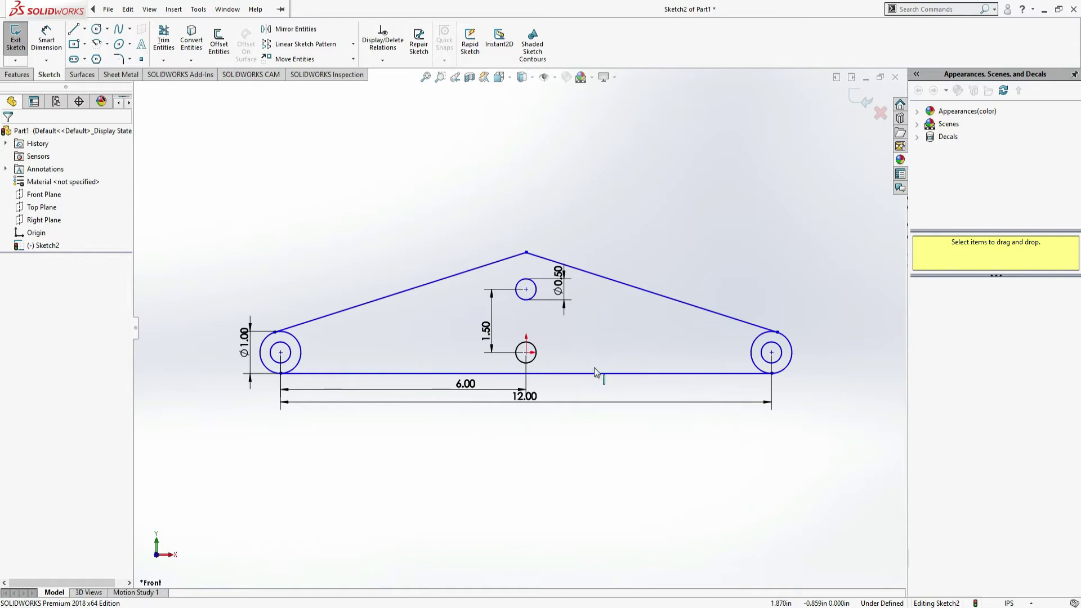
{"action": "key", "text": "alt+f"}
{"action": "left_click", "coordinate": [55, 43]}
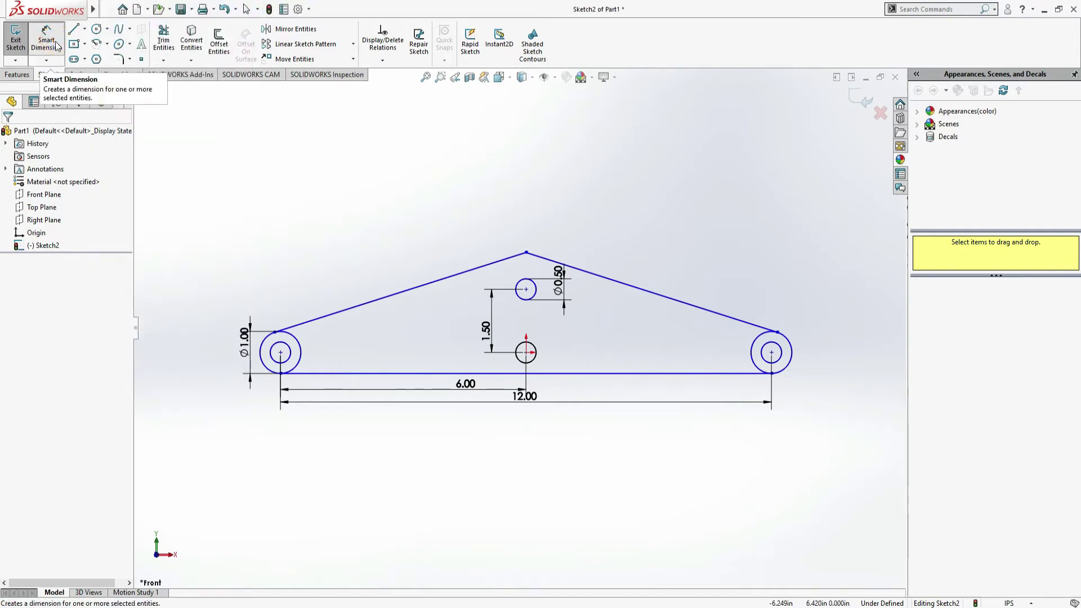
{"action": "left_click", "coordinate": [56, 43]}
{"action": "left_click", "coordinate": [526, 353]}
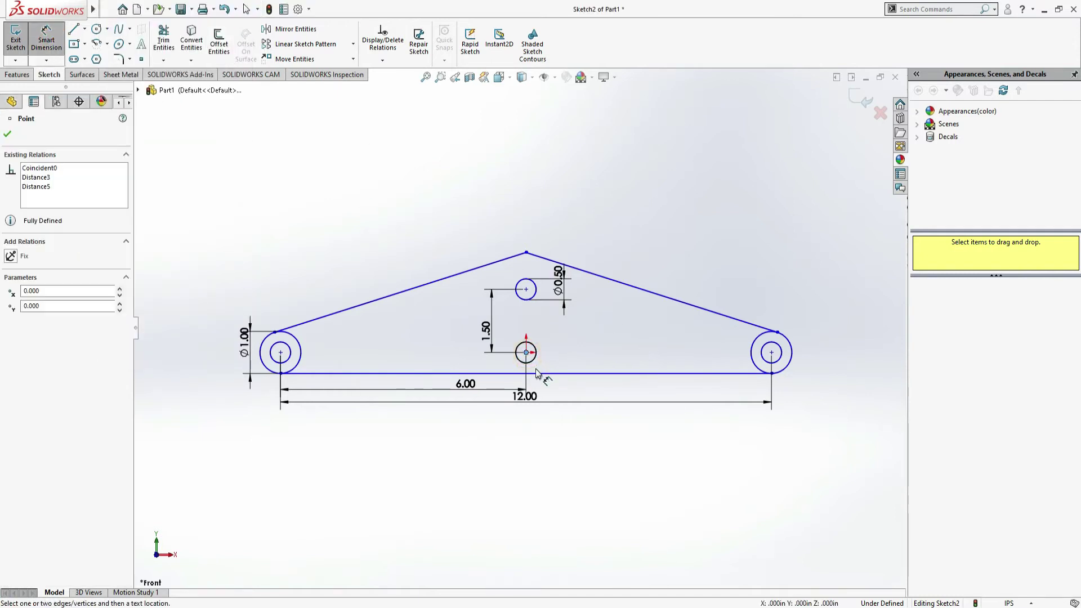
{"action": "left_click", "coordinate": [557, 373]}
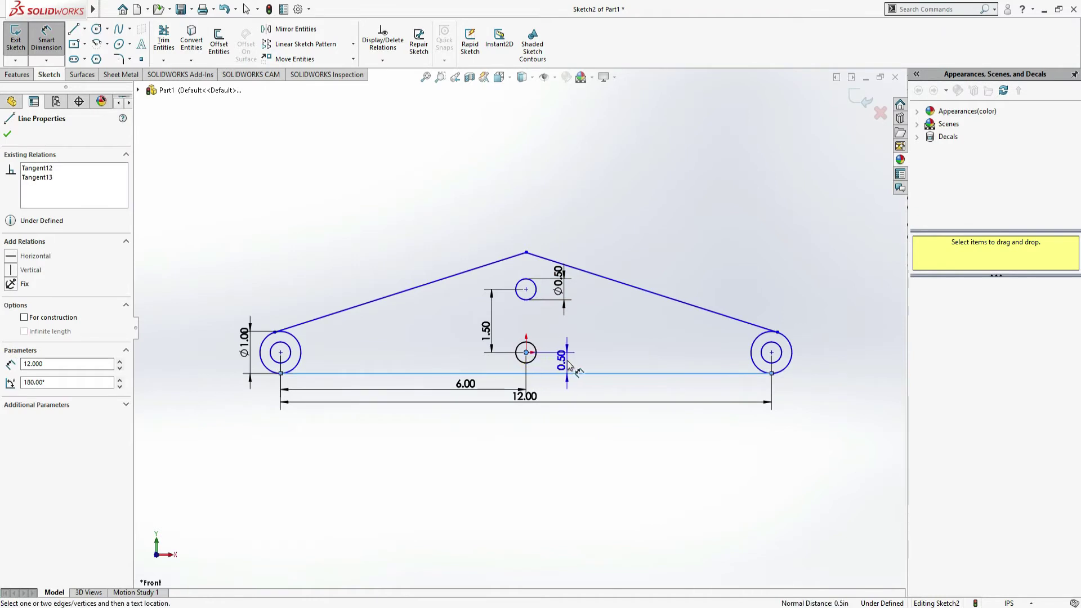
{"action": "left_click", "coordinate": [568, 366]}
{"action": "key", "text": "Return"}
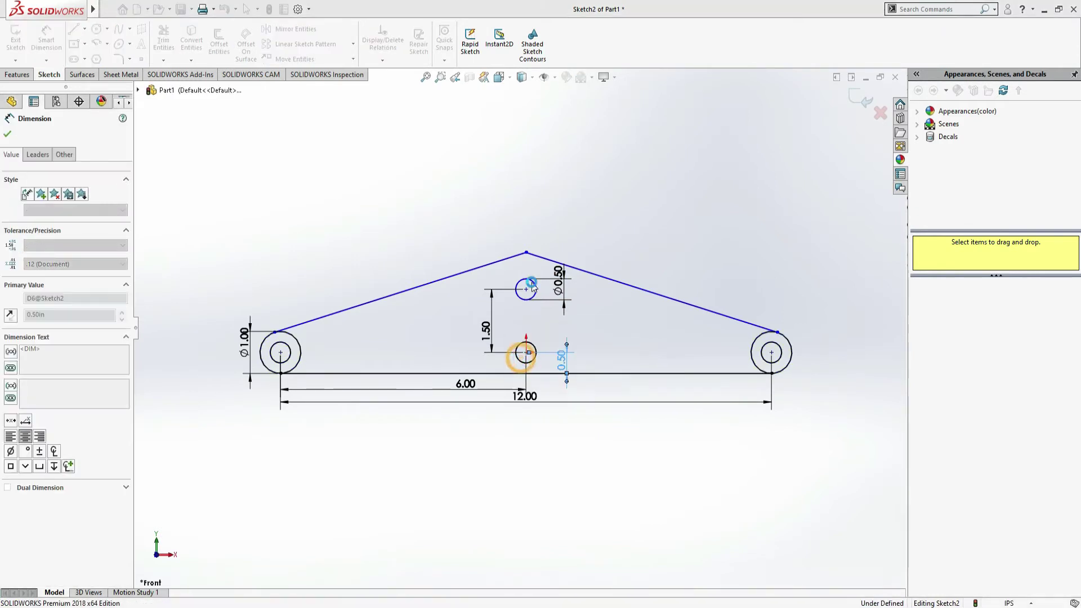
{"action": "key", "text": "Escape"}
- Dimension the vertical distance from the upper hole's centre to the apex of the outline as 0.5 in
{"action": "left_click", "coordinate": [525, 289]}
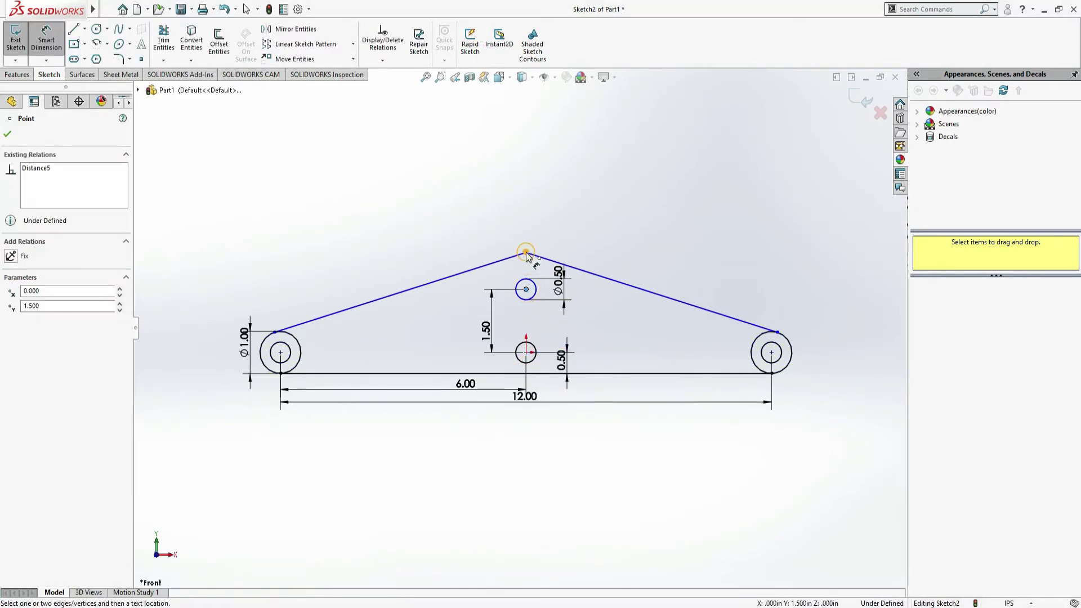
{"action": "left_click", "coordinate": [526, 253]}
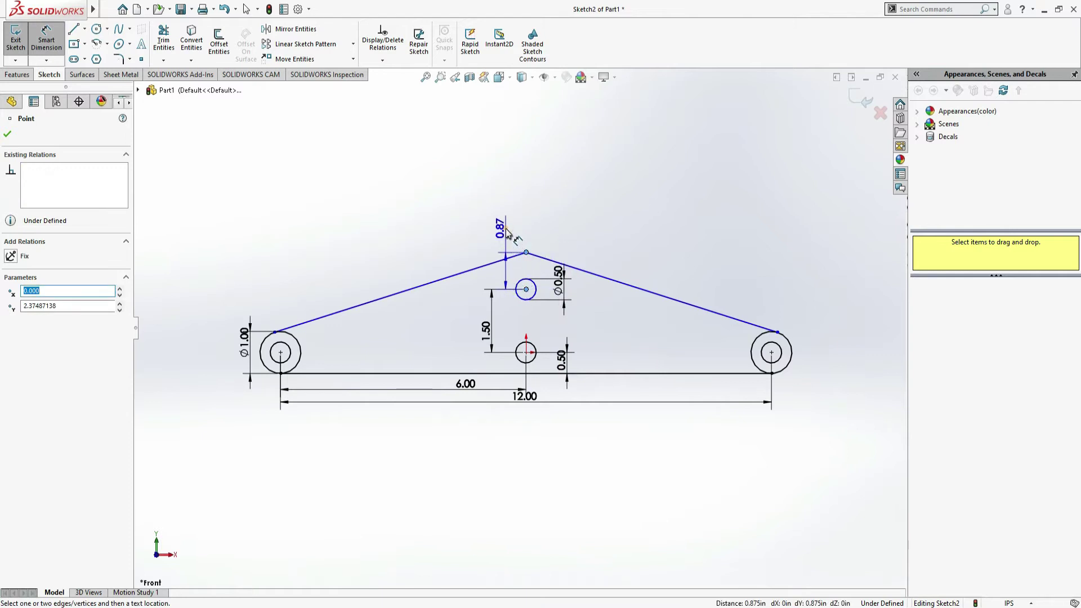
{"action": "left_click", "coordinate": [506, 236]}
{"action": "type", "text": "0.5"}
{"action": "key", "text": "Return"}
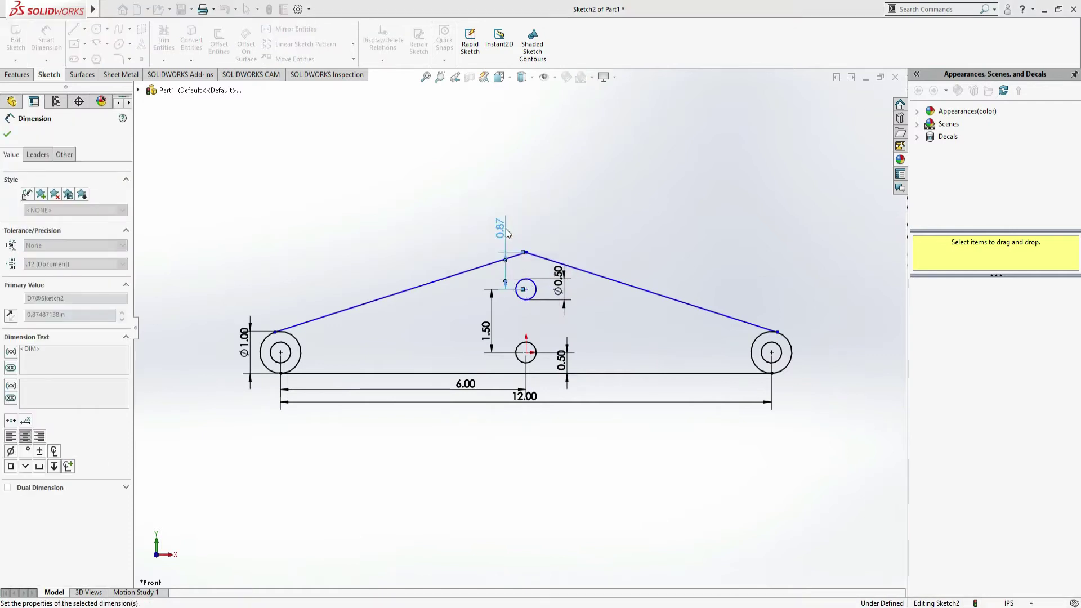
{"action": "left_click", "coordinate": [8, 136]}
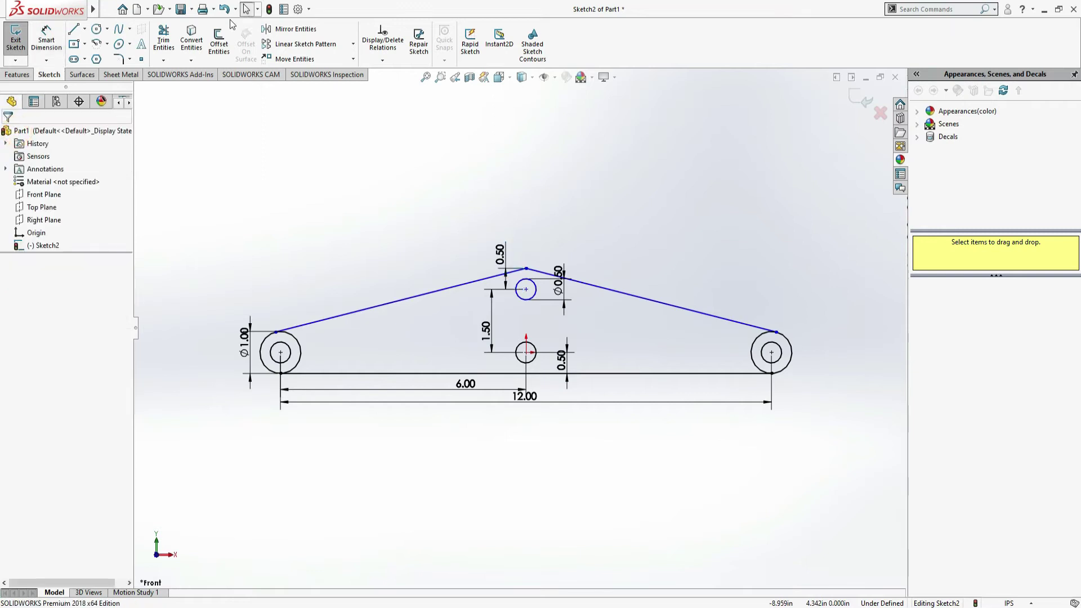
- Fillet the apex of the outline with a 0.5 in radius
{"action": "left_click", "coordinate": [117, 58]}
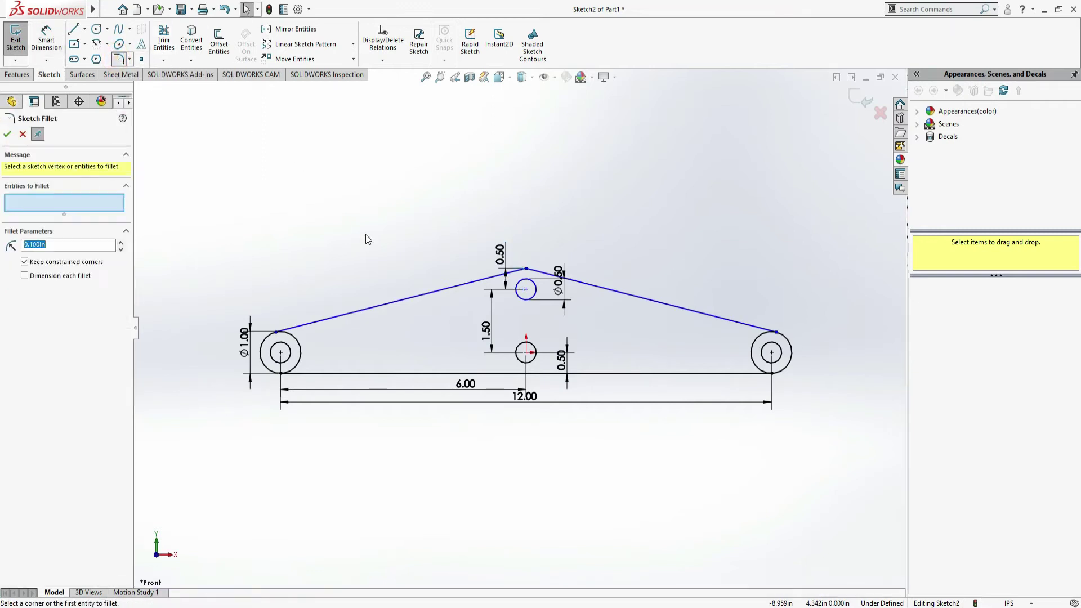
{"action": "left_click", "coordinate": [527, 270]}
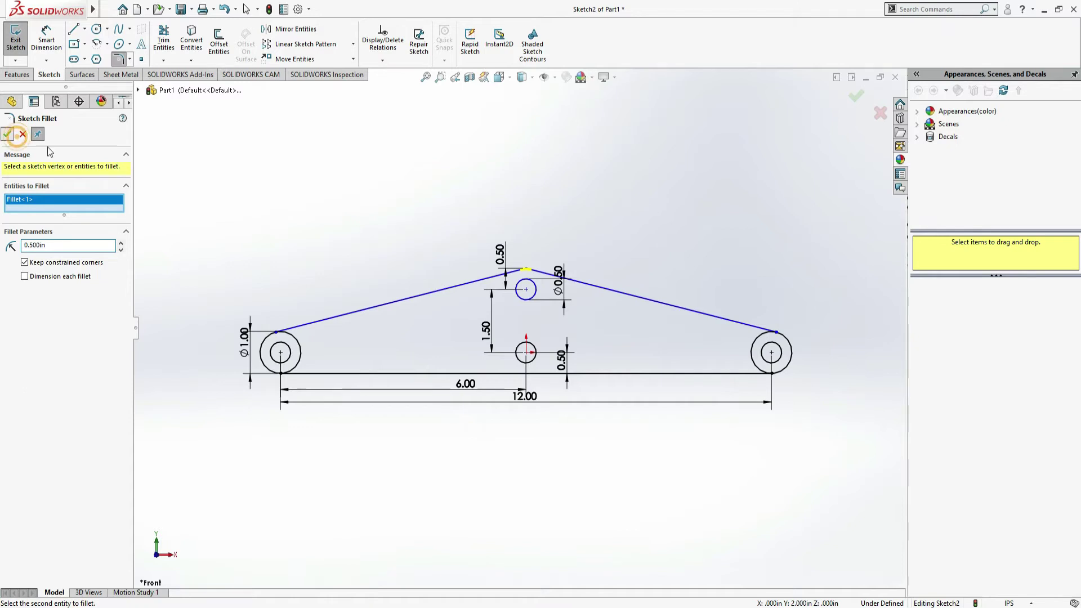
{"action": "left_click", "coordinate": [7, 134]}
{"action": "scroll", "coordinate": [731, 249], "scroll_direction": "up", "scroll_amount": 3}
{"action": "middle_click_drag", "start_coordinate": [722, 251], "coordinate": [712, 264], "text": "ctrl"}
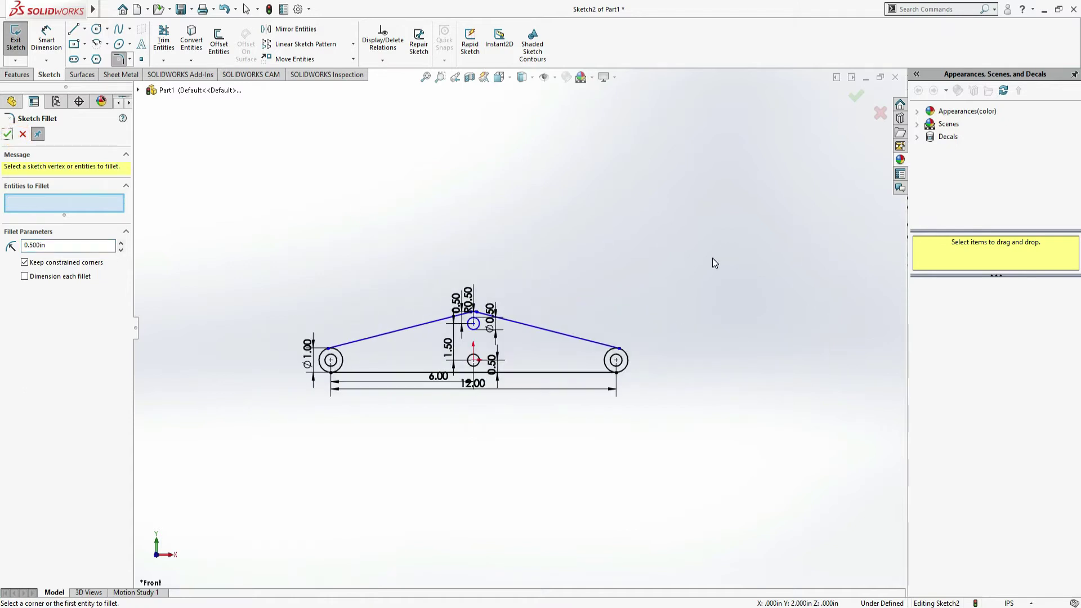
- Check the link thickness in the CAED manual PDF and extrude the link 1 sketch into a solid plate
{"action": "key", "text": "alt+Tab"}
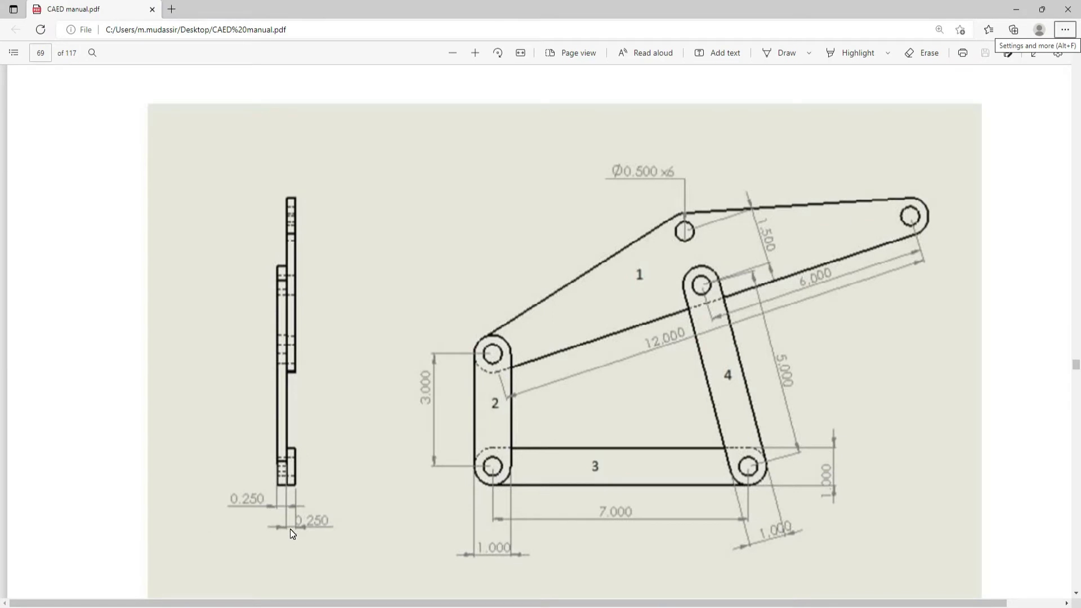
{"action": "key", "text": "alt+Tab"}
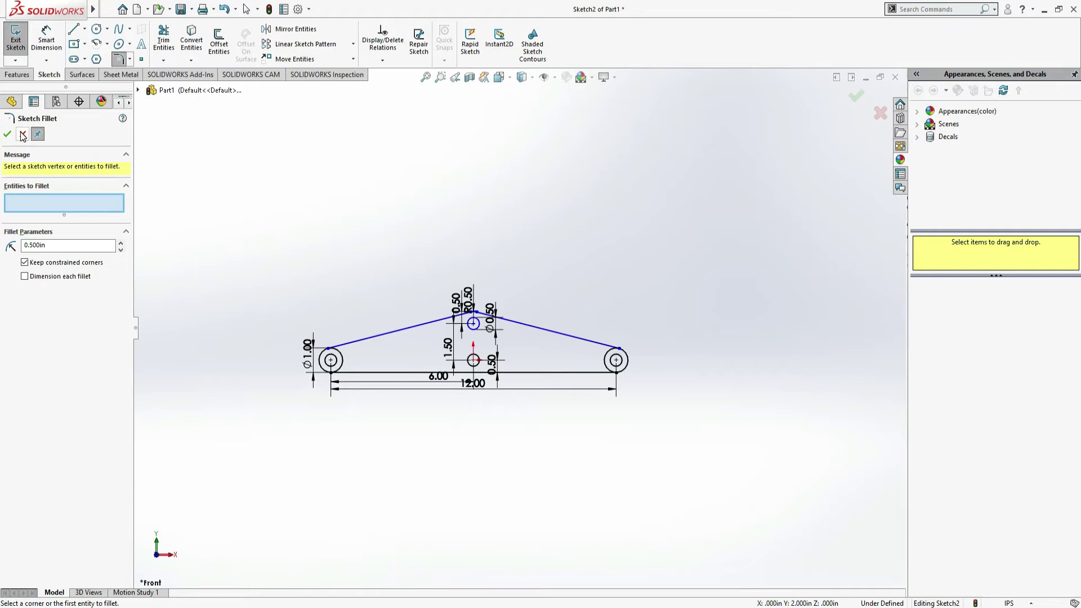
{"action": "key", "text": "Escape"}
{"action": "left_click", "coordinate": [17, 74]}
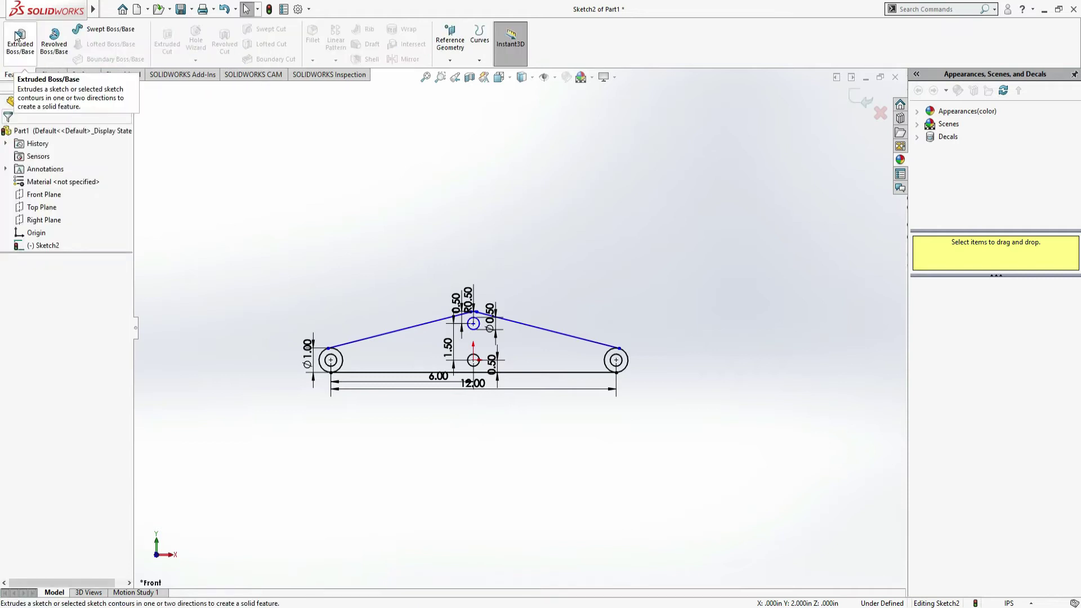
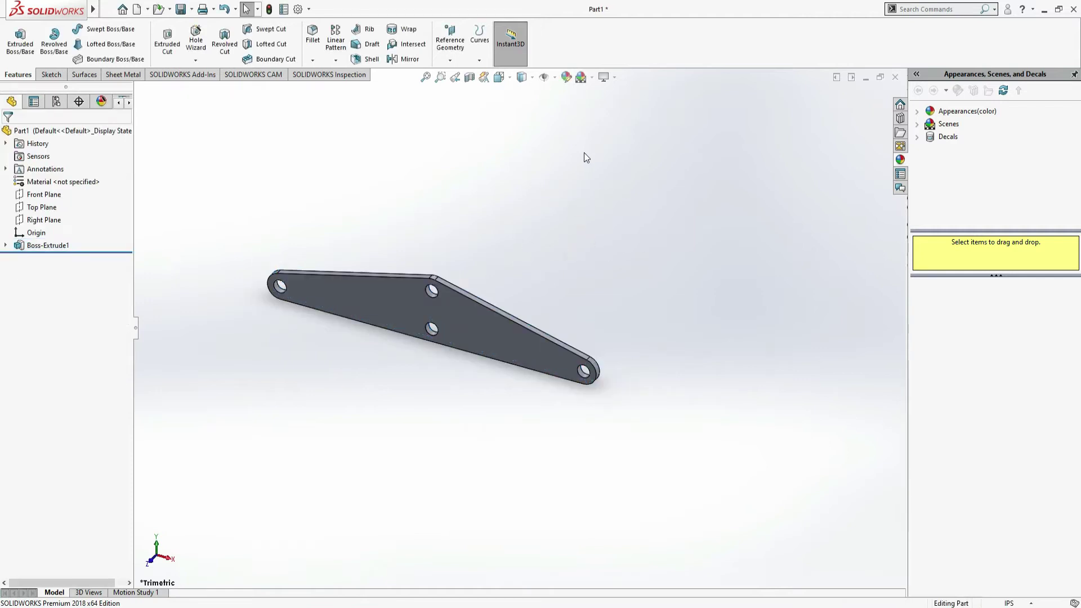
- Change the whole part's appearance to cyan (RGB 0, 255, 255)
{"action": "left_click", "coordinate": [566, 78]}
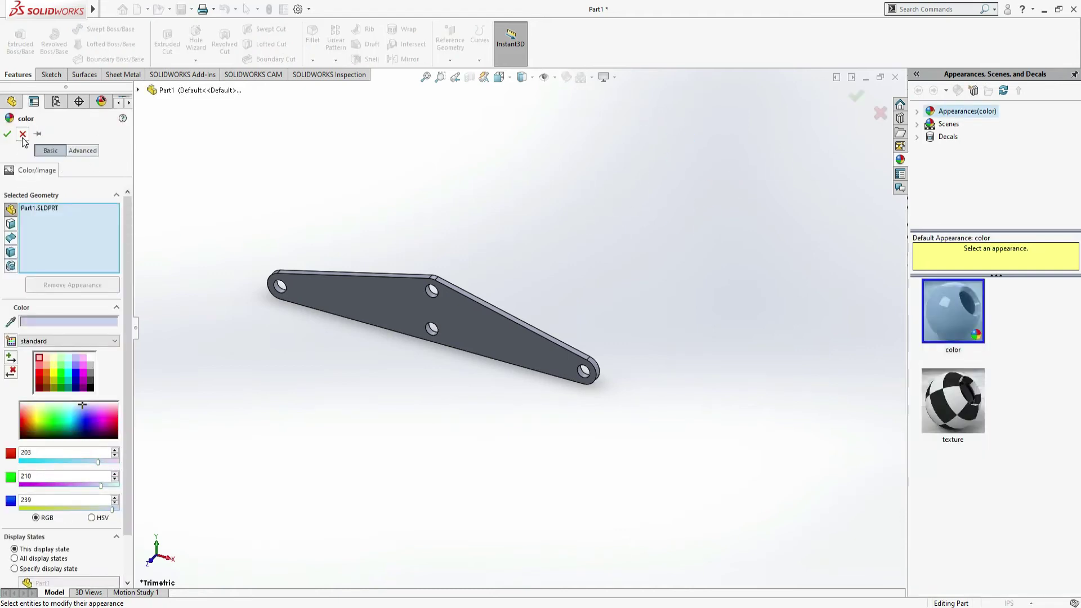
{"action": "left_click", "coordinate": [22, 135]}
{"action": "left_click", "coordinate": [72, 369]}
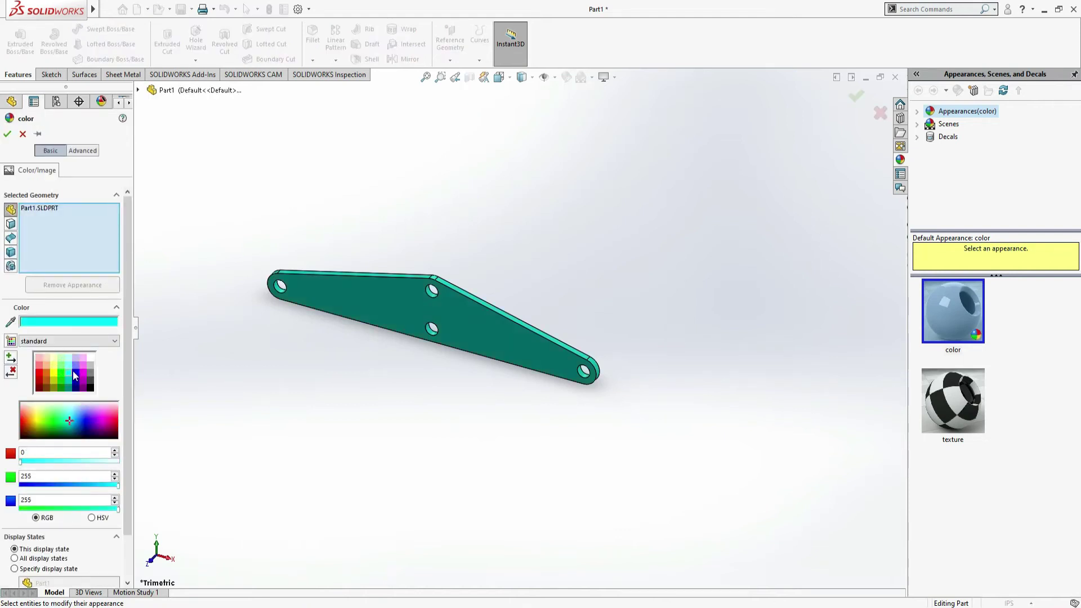
{"action": "left_click", "coordinate": [70, 374]}
{"action": "left_click", "coordinate": [69, 373]}
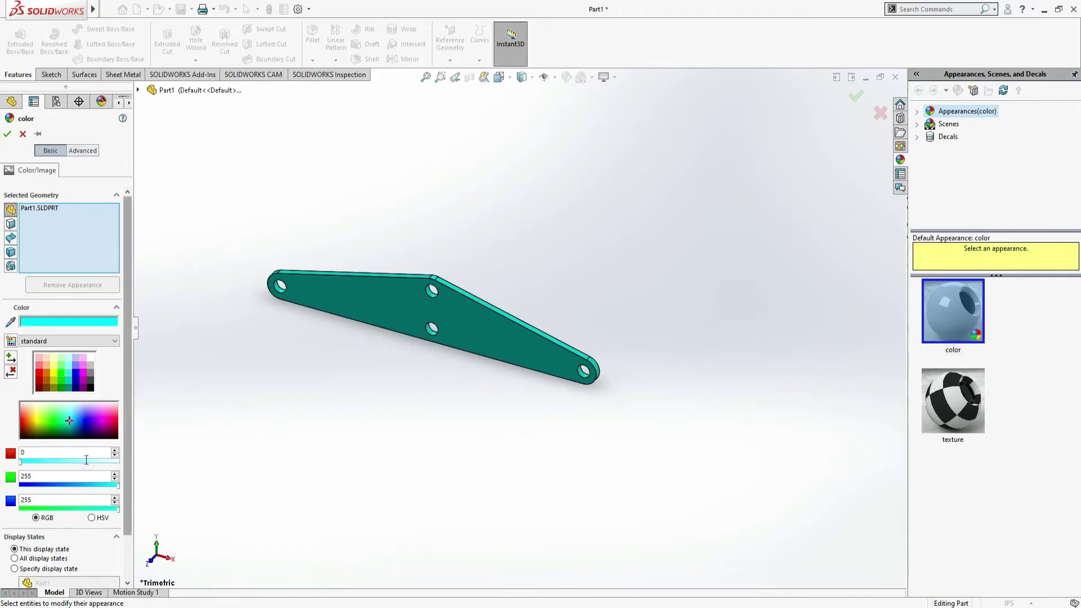
{"action": "left_click", "coordinate": [7, 134]}
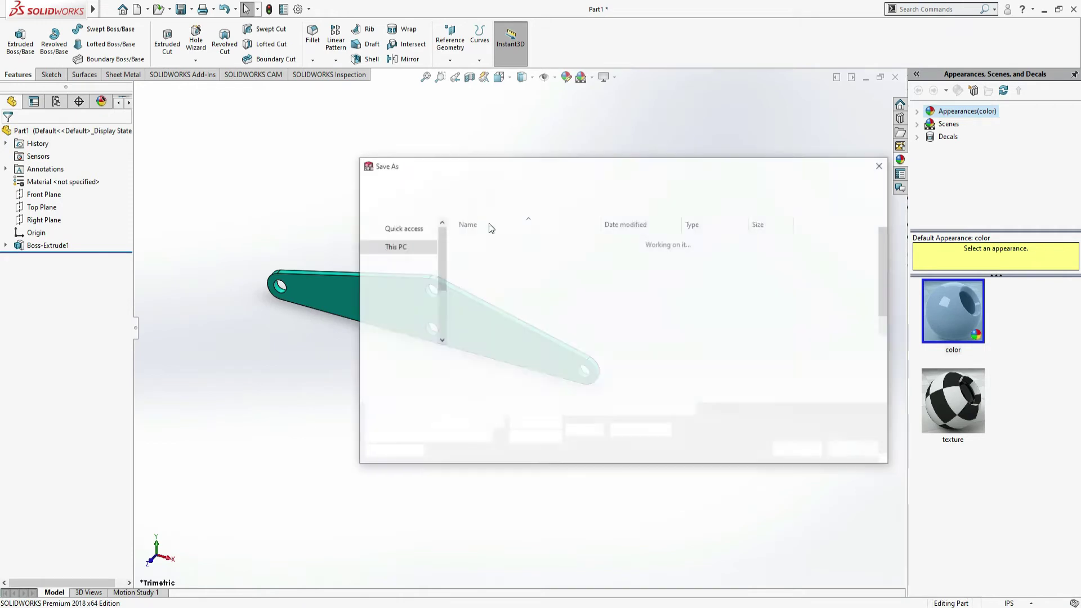
- Save the part as Part1 in a new "linkage assembly drawing" folder inside Documents and close it
{"action": "left_click", "coordinate": [490, 186]}
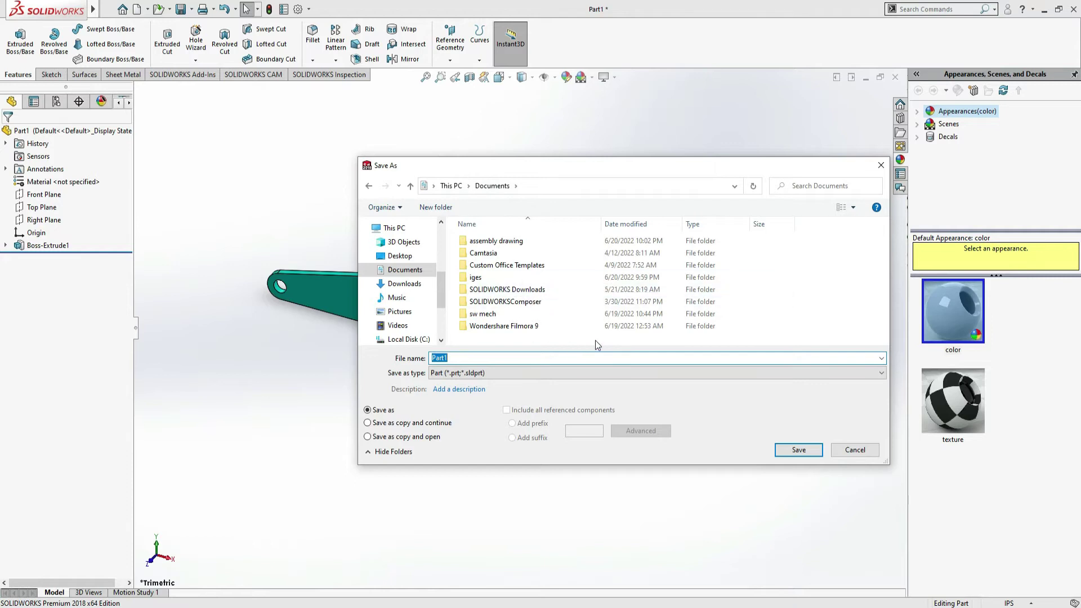
{"action": "right_click", "coordinate": [750, 333]}
{"action": "mouse_move", "coordinate": [805, 340]}
{"action": "right_click", "coordinate": [822, 303]}
{"action": "right_click", "coordinate": [822, 302]}
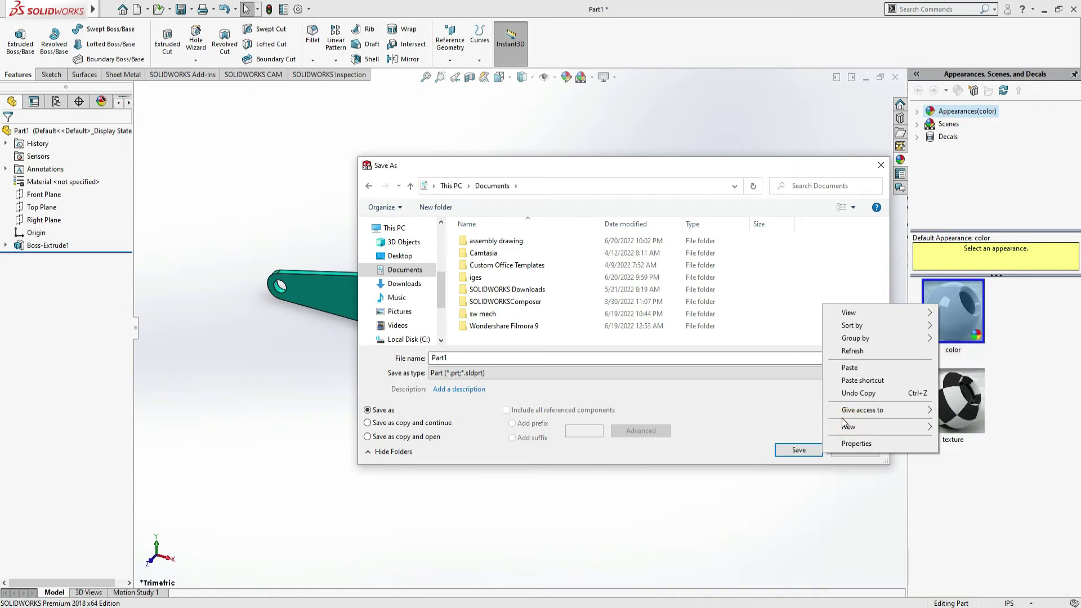
{"action": "mouse_move", "coordinate": [844, 427]}
{"action": "left_click", "coordinate": [762, 427]}
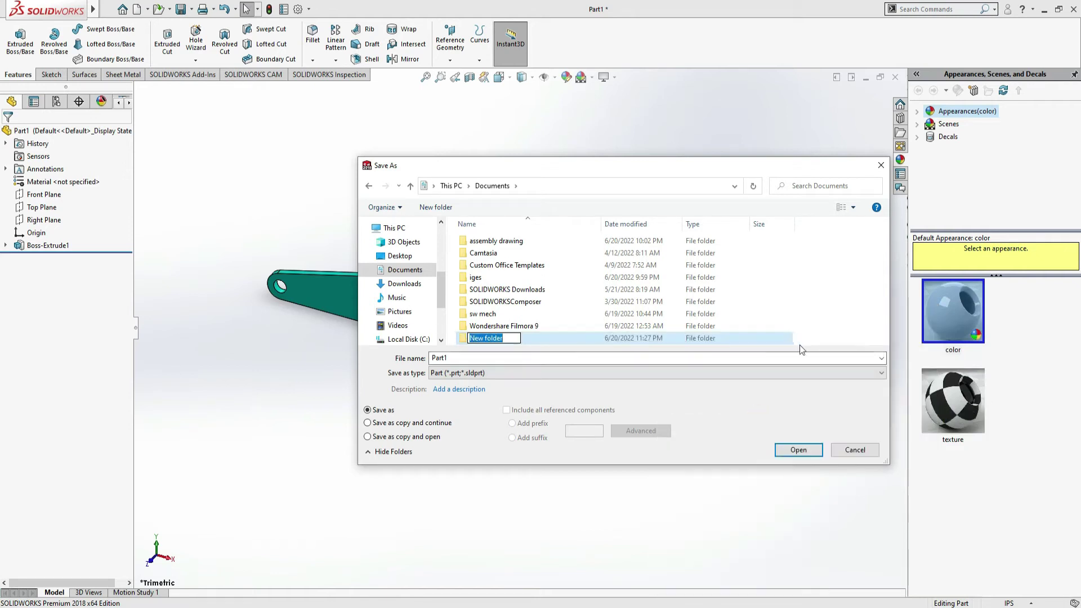
{"action": "type", "text": "linkage assembly drawing"}
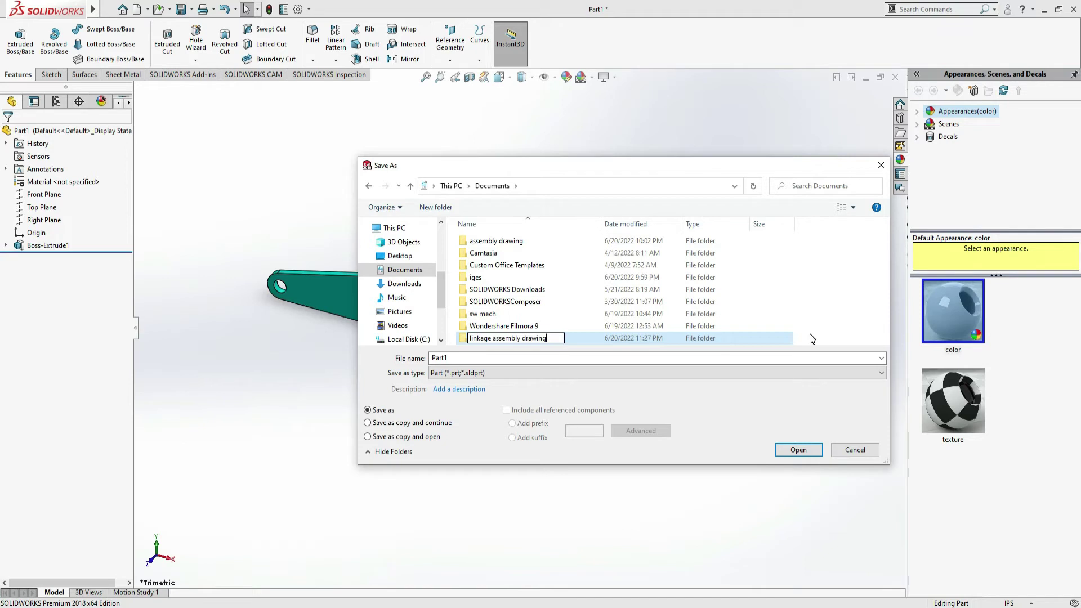
{"action": "key", "text": "Return"}
{"action": "key", "text": "Return"}
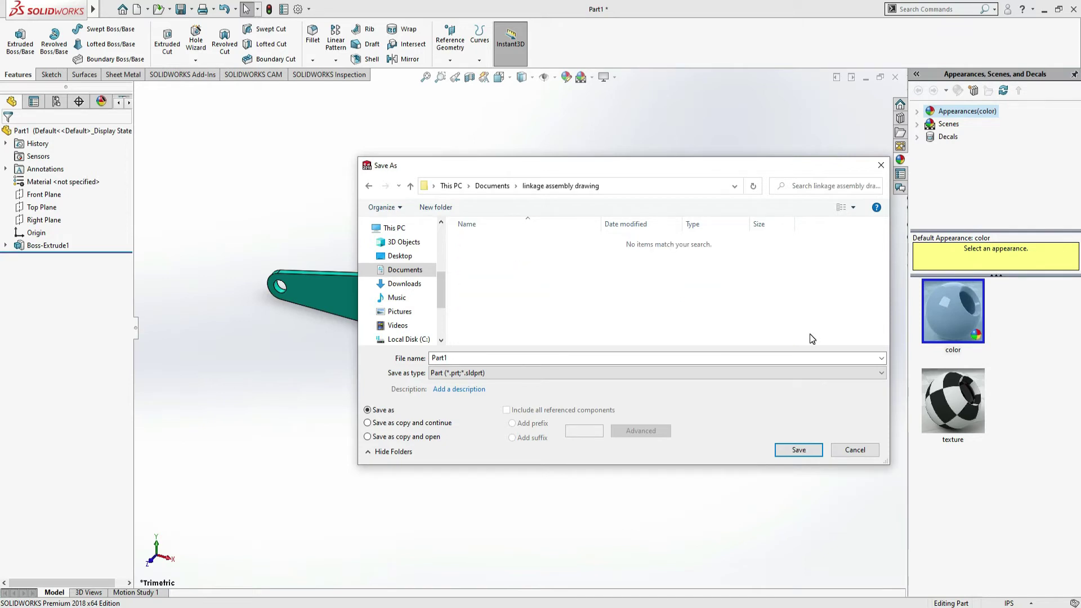
{"action": "left_click", "coordinate": [815, 450]}
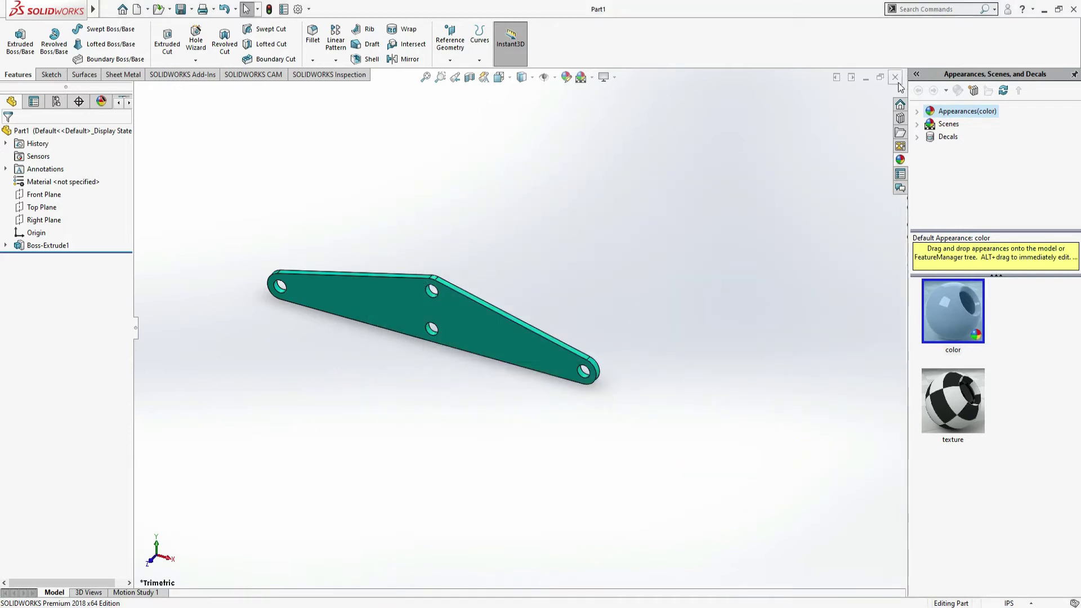
{"action": "key", "text": "ctrl+w"}
- Create a new part document and set its unit system to IPS
{"action": "left_click", "coordinate": [137, 9]}
{"action": "double_click", "coordinate": [235, 271]}
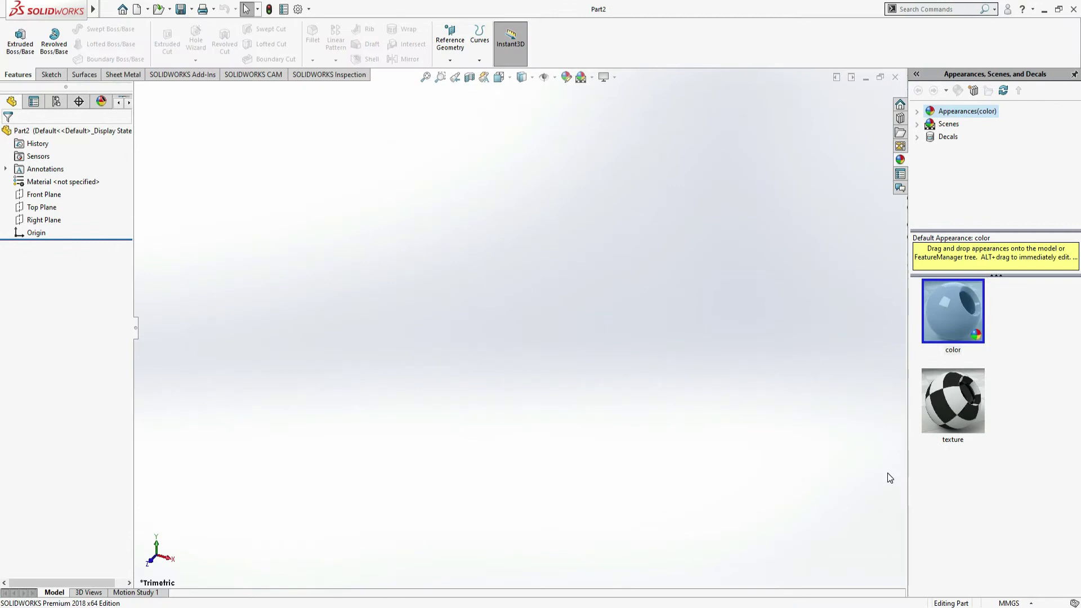
{"action": "left_click", "coordinate": [1015, 604]}
{"action": "left_click", "coordinate": [1001, 569]}
- Check link 2 in the CAED manual PDF and sketch a vertical straight slot down from the Front Plane origin, about 1.7 in between centres and 1.26 in wide
{"action": "key", "text": "alt+Tab"}
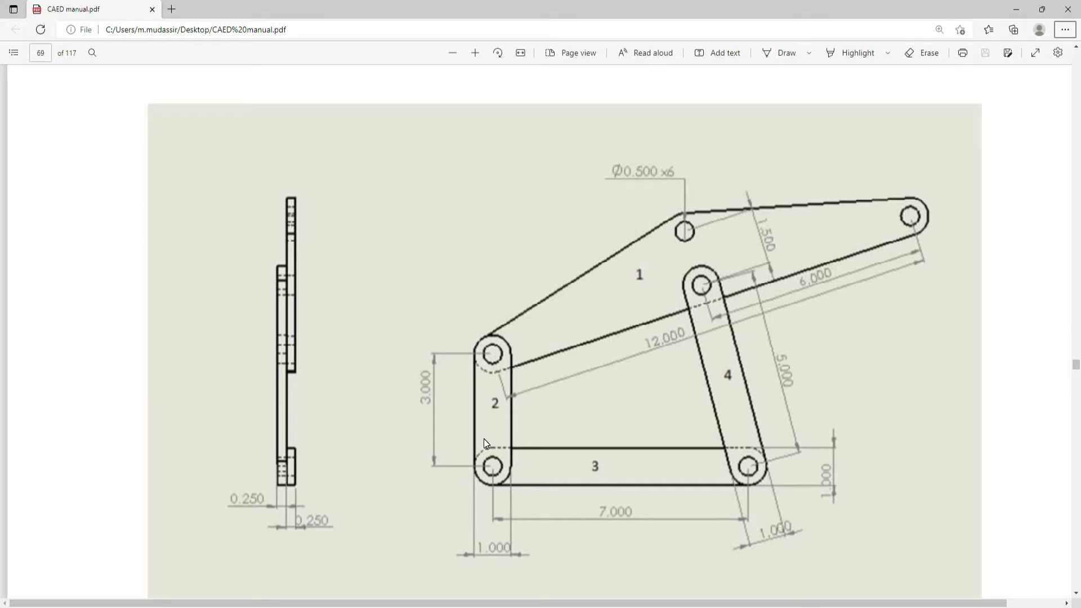
{"action": "key", "text": "alt+Tab"}
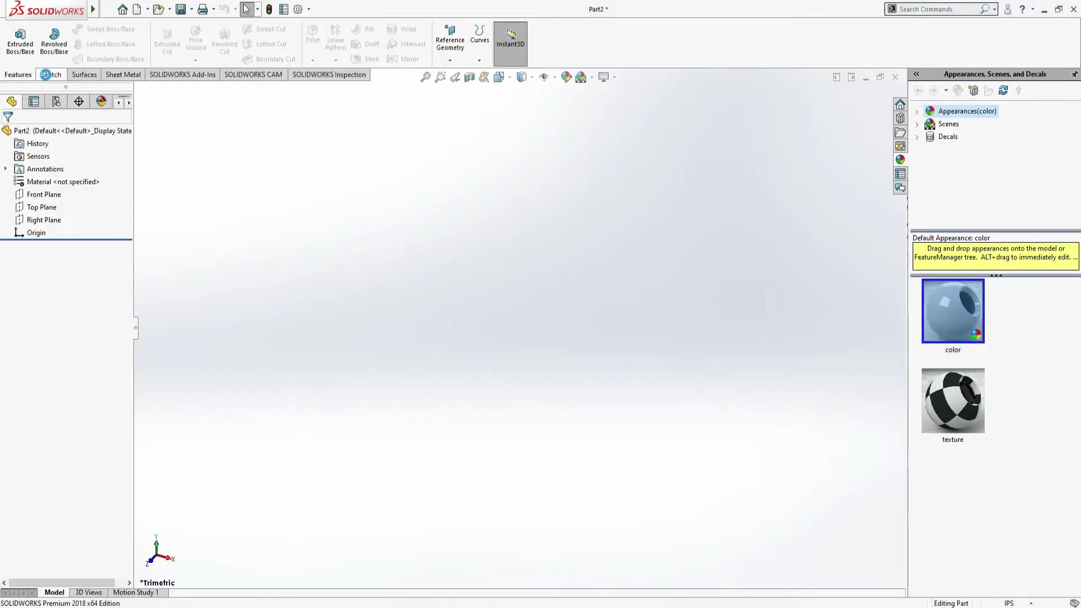
{"action": "left_click", "coordinate": [51, 75]}
{"action": "left_click", "coordinate": [50, 193]}
{"action": "left_click", "coordinate": [64, 180]}
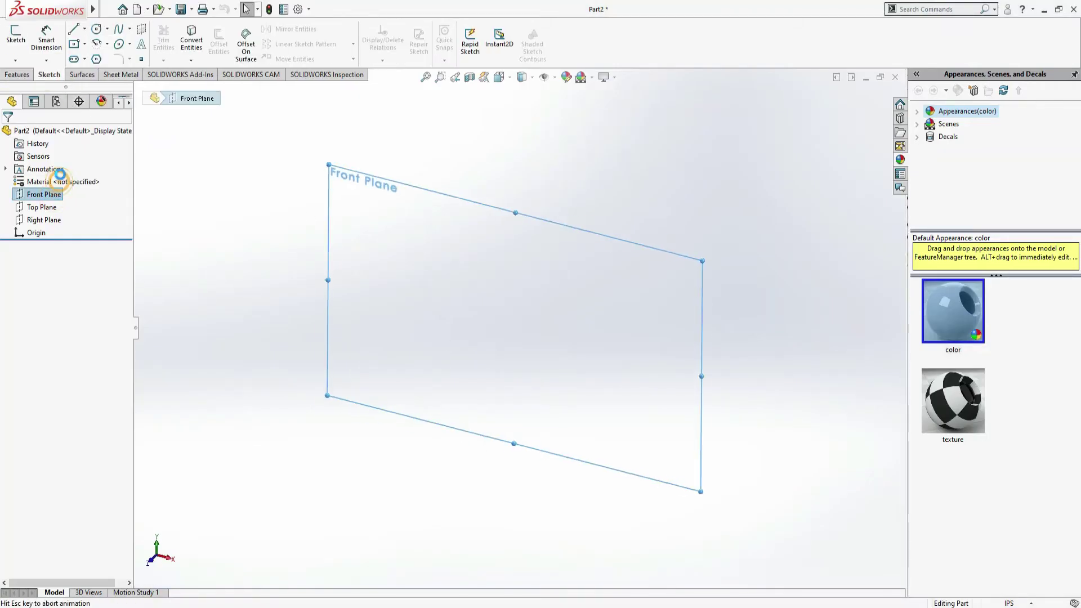
{"action": "left_click", "coordinate": [83, 59]}
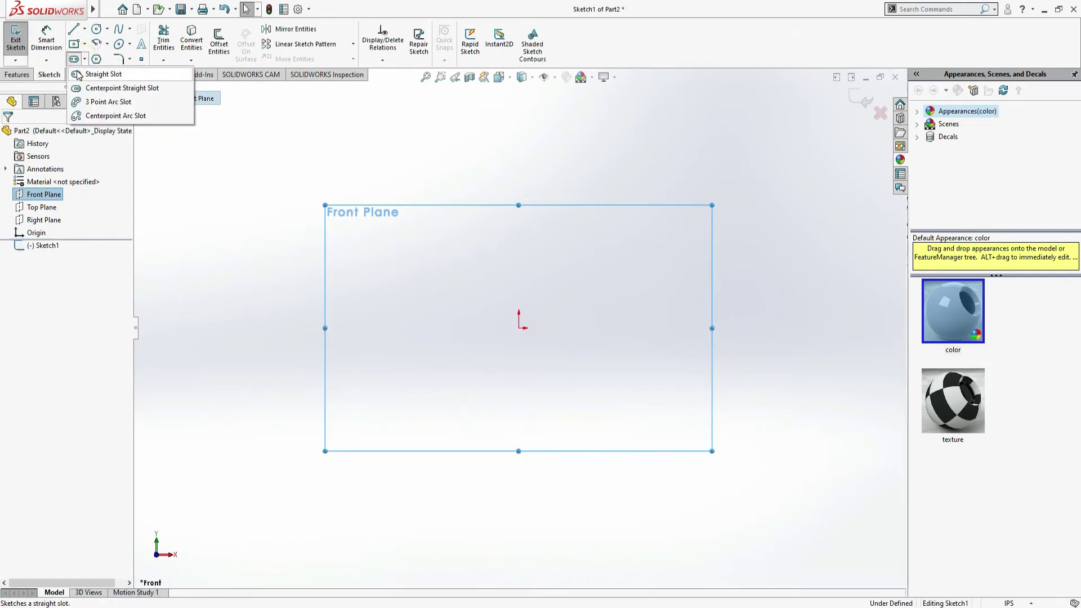
{"action": "left_click", "coordinate": [79, 75]}
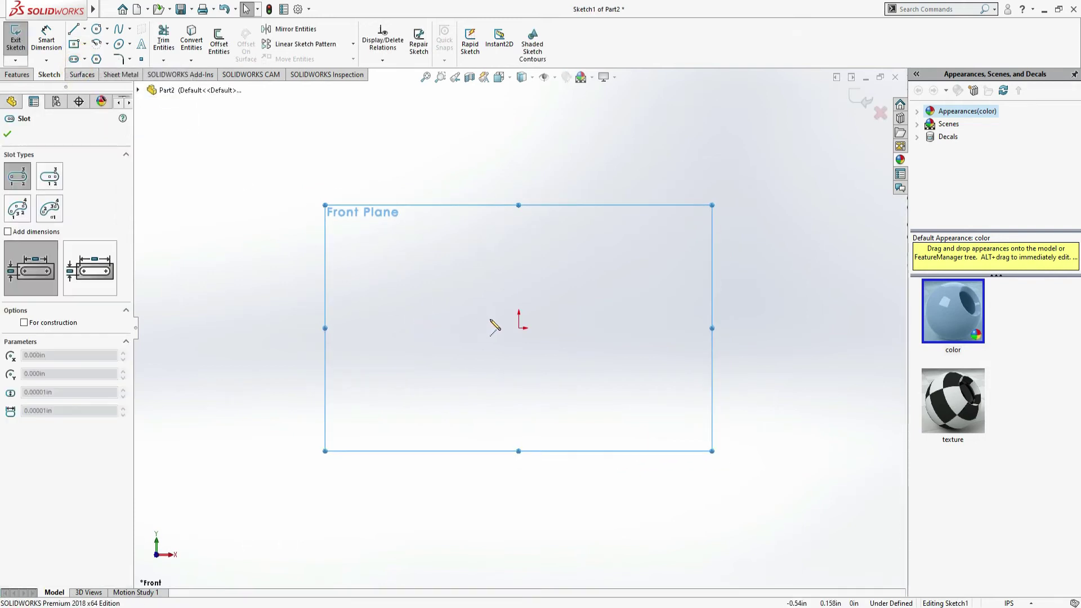
{"action": "left_click", "coordinate": [519, 328]}
{"action": "left_click", "coordinate": [519, 423]}
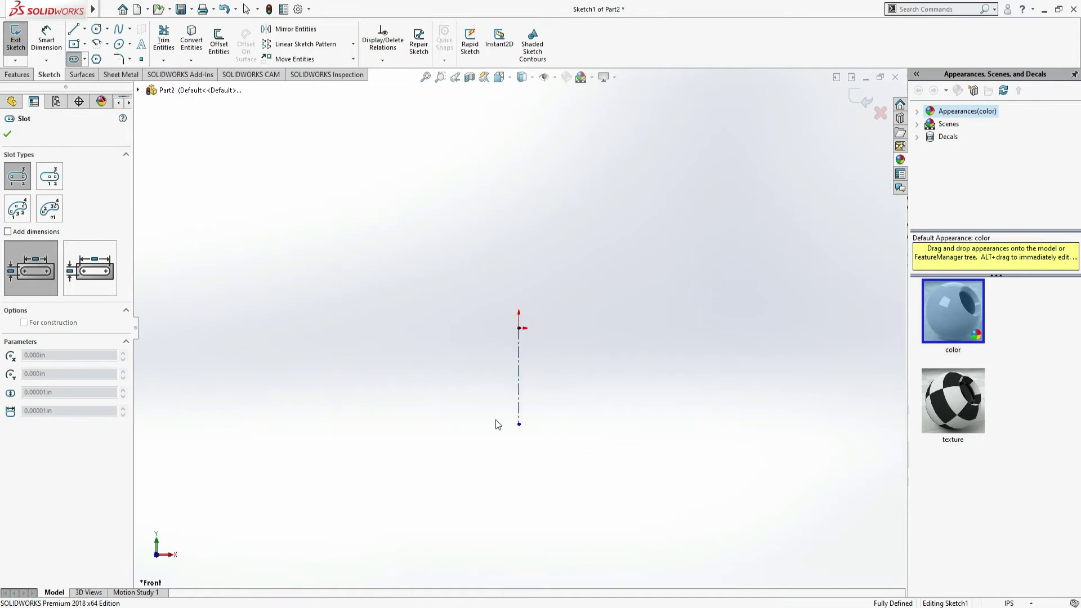
{"action": "left_click", "coordinate": [483, 416]}
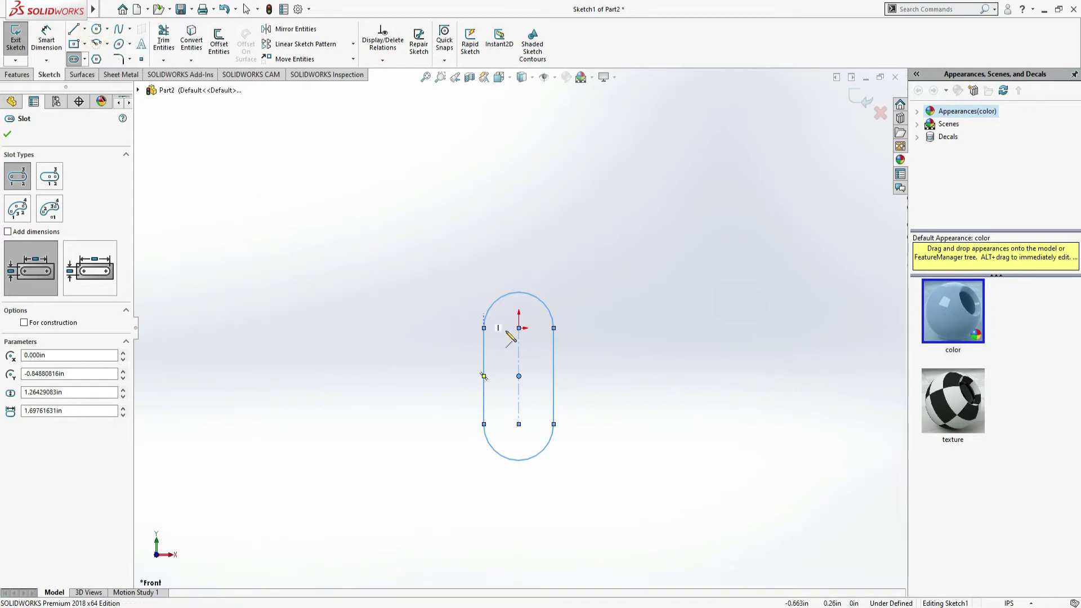
{"action": "left_click", "coordinate": [107, 29]}
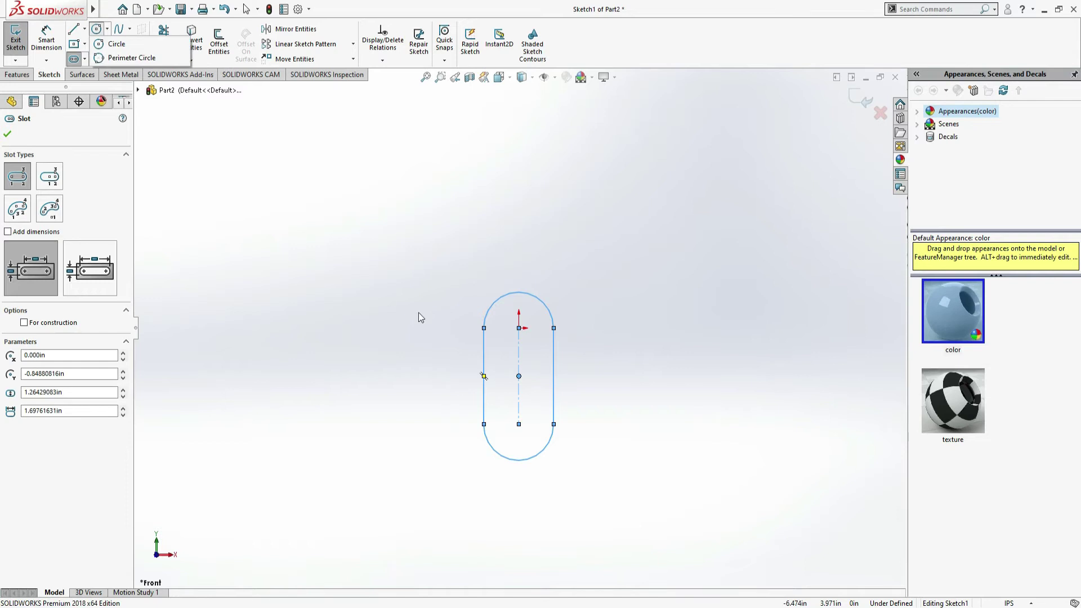
{"action": "left_click", "coordinate": [518, 328]}
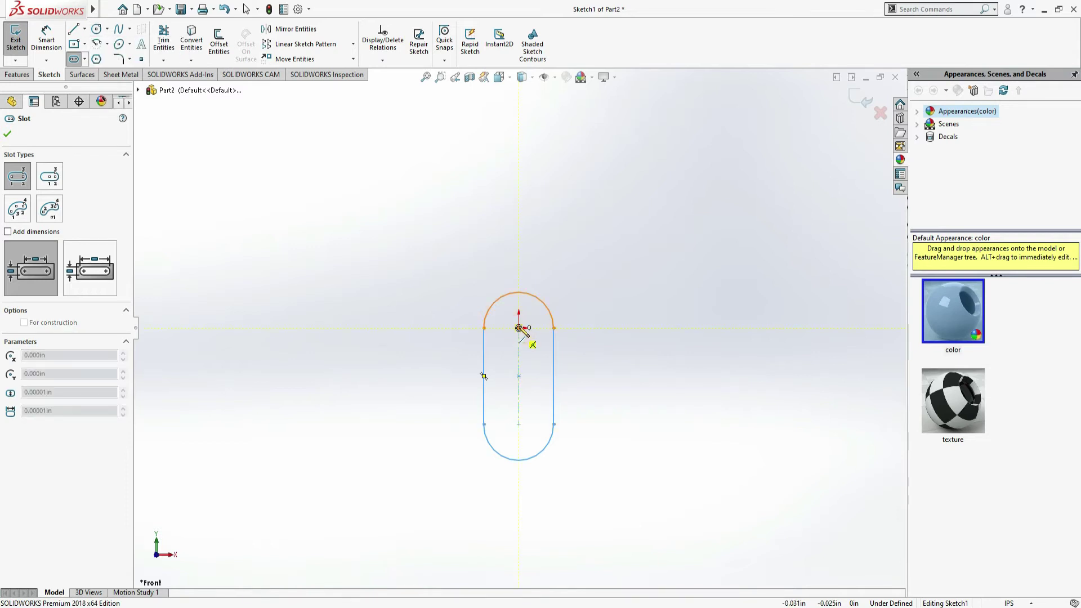
{"action": "key", "text": "Escape"}
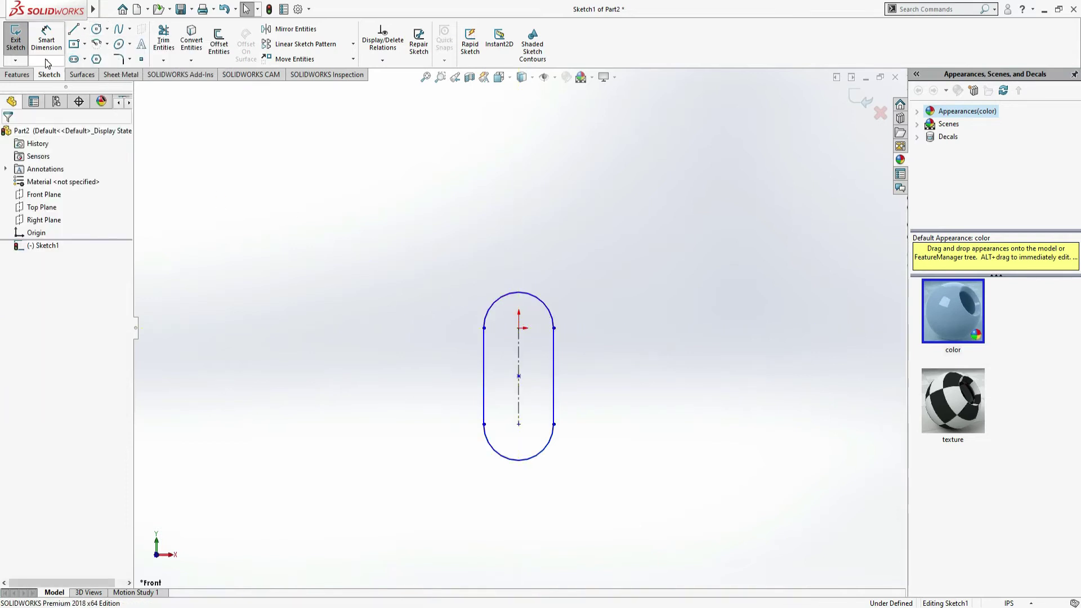
- Sketch a circle at each of the slot's end centres, with radii of about 0.24 in at the origin and 0.25 in below
{"action": "left_click", "coordinate": [96, 28]}
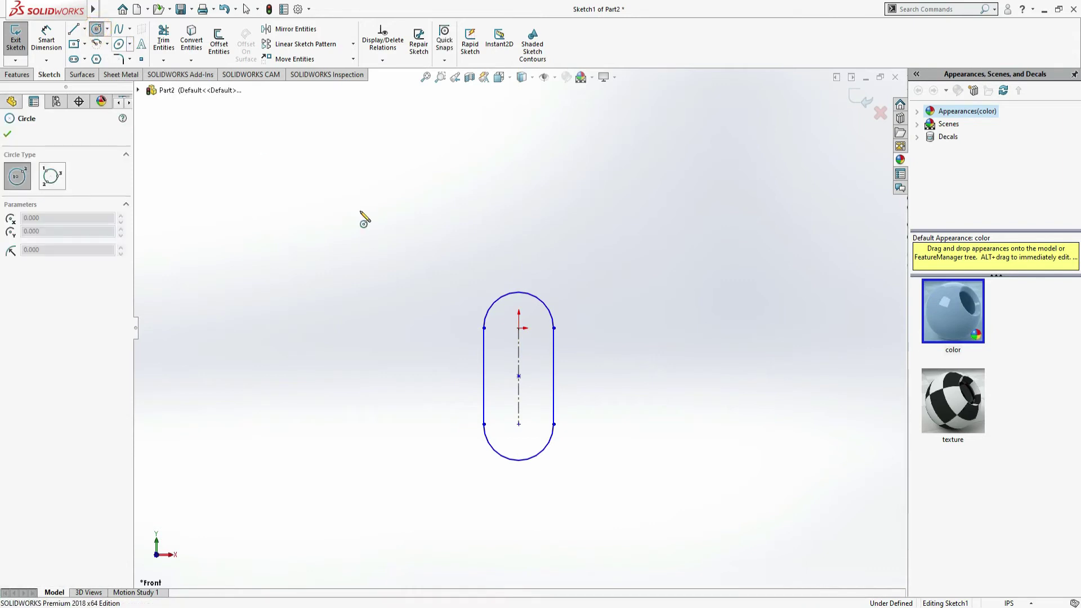
{"action": "left_click", "coordinate": [519, 327]}
{"action": "left_click", "coordinate": [529, 320]}
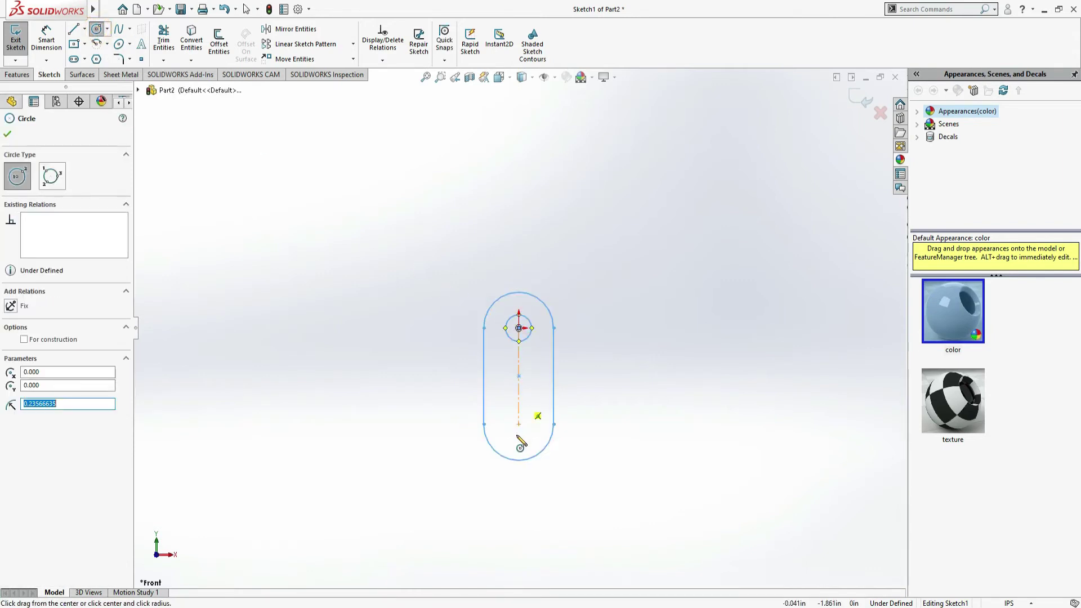
{"action": "left_click", "coordinate": [519, 425]}
{"action": "left_click", "coordinate": [529, 416]}
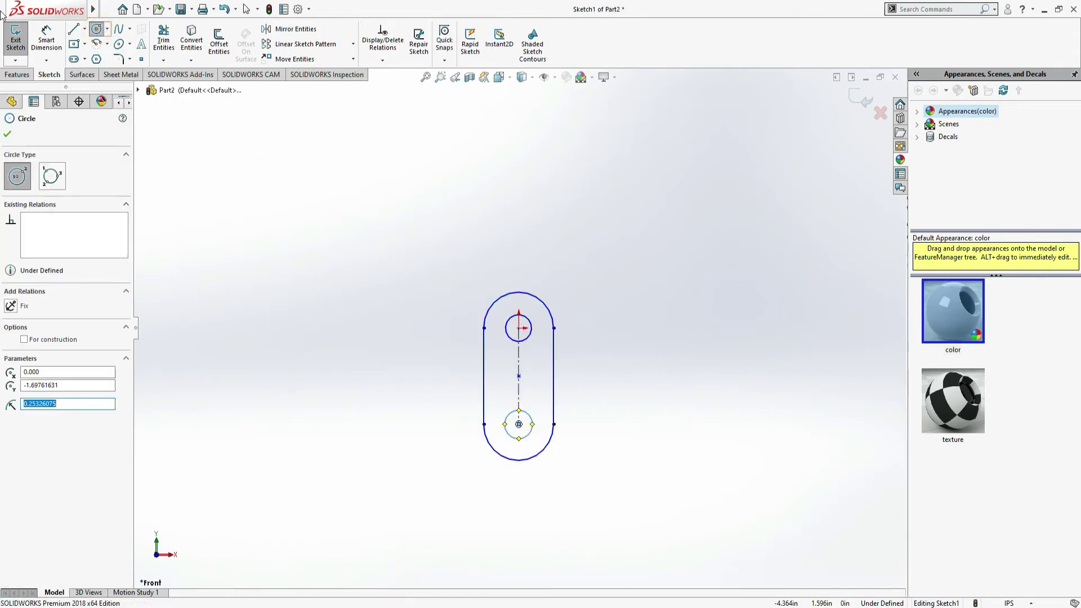
- Dimension the slot's centre-to-centre length as 3 in
{"action": "left_click", "coordinate": [47, 39]}
{"action": "left_click", "coordinate": [518, 367]}
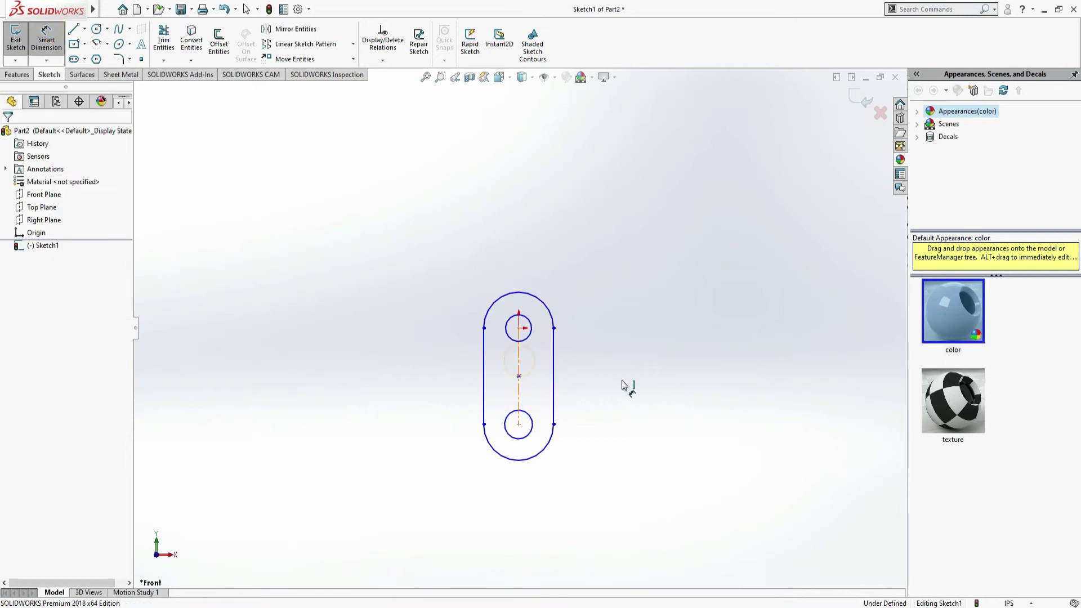
{"action": "left_click", "coordinate": [621, 381]}
{"action": "type", "text": "3"}
{"action": "key", "text": "Return"}
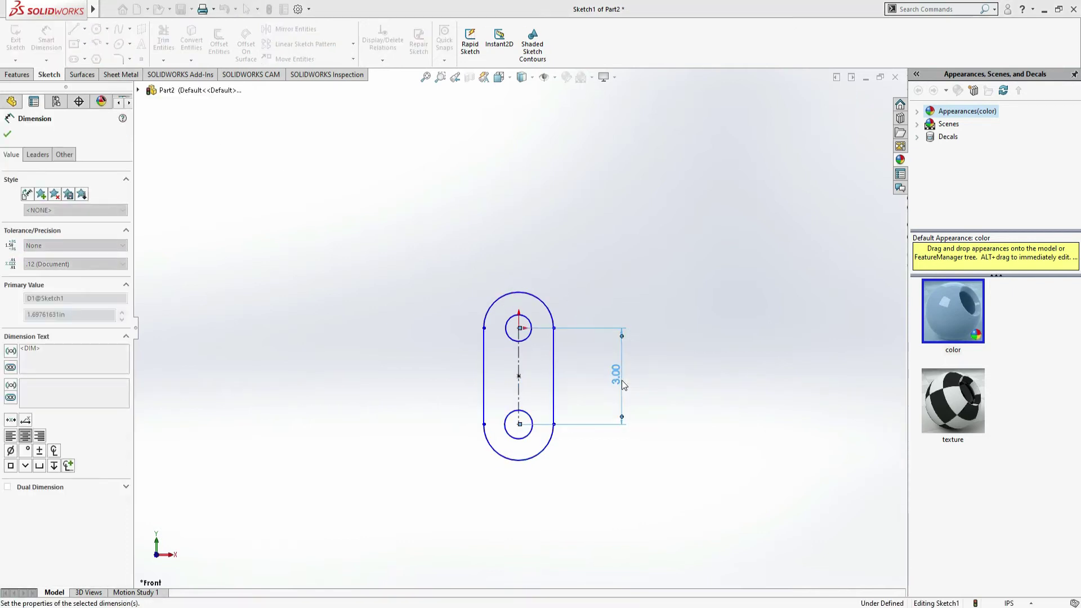
- Check the link width in the CAED manual PDF and dimension the slot's upper end arc with a 0.5 in radius
{"action": "key", "text": "alt+Tab"}
{"action": "key", "text": "alt+Tab"}
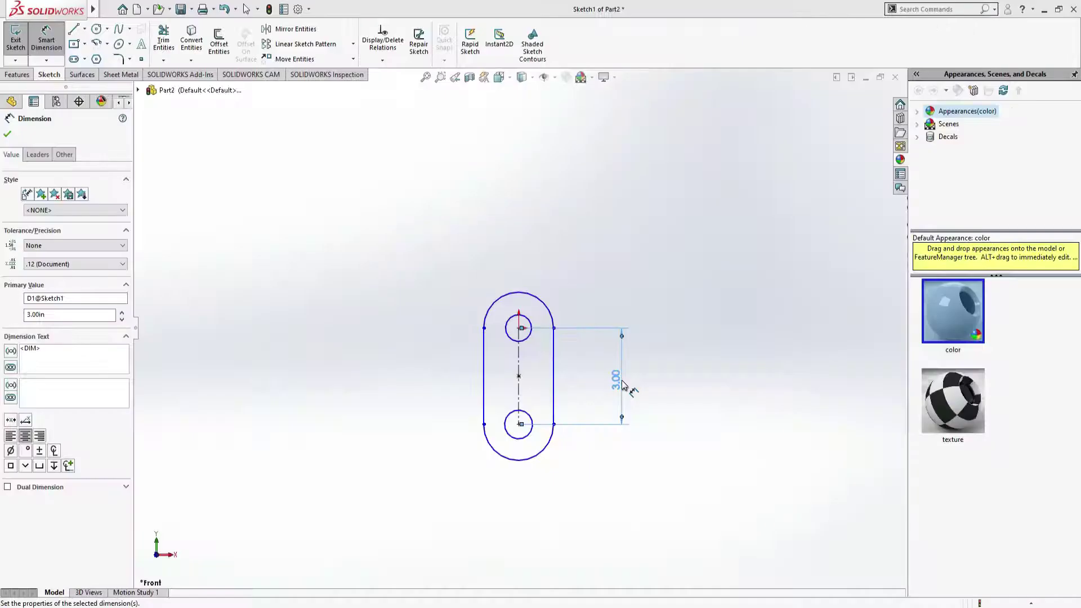
{"action": "left_click", "coordinate": [549, 299]}
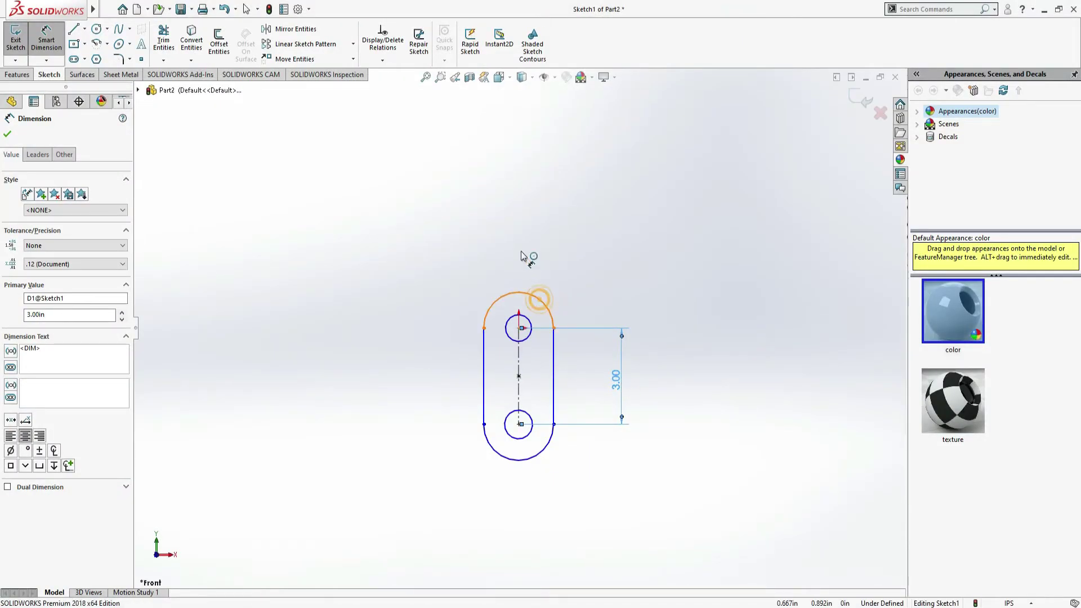
{"action": "left_click", "coordinate": [519, 248]}
{"action": "type", "text": "1"}
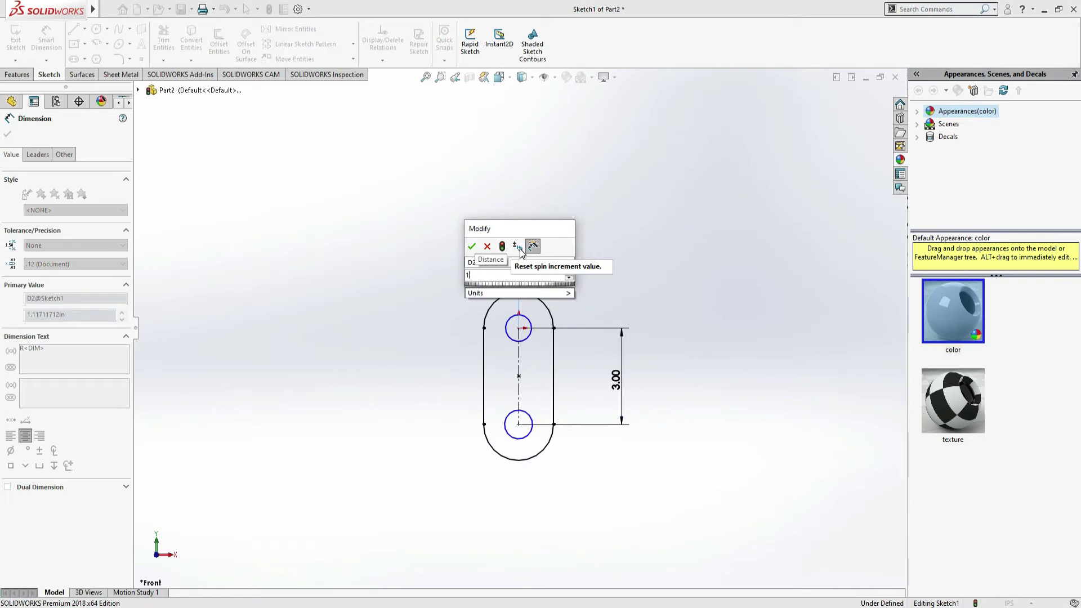
{"action": "key", "text": "BackSpace"}
{"action": "type", "text": "0.5"}
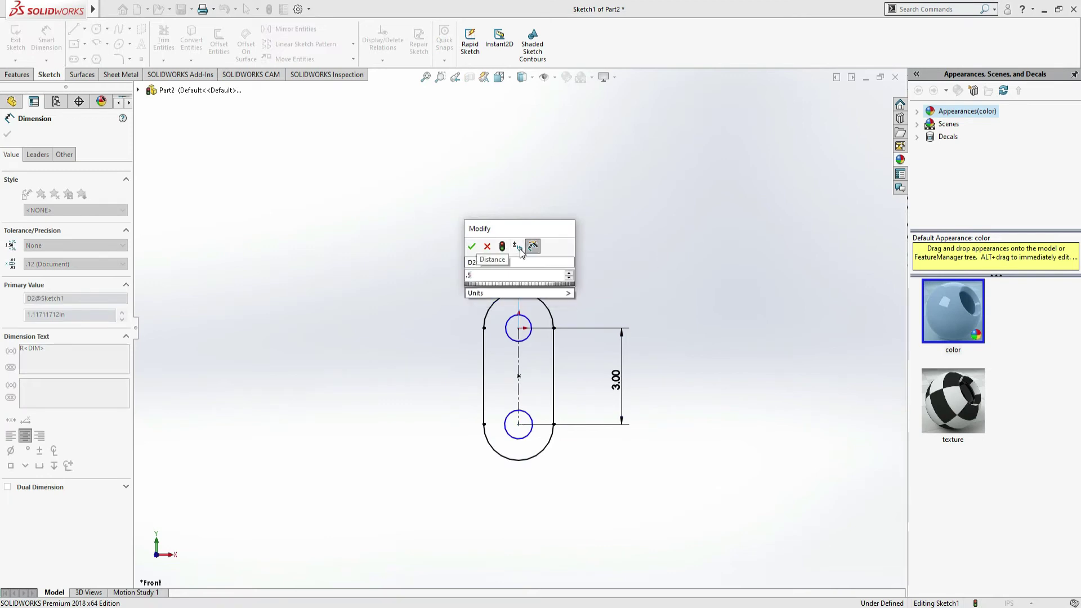
{"action": "key", "text": "Return"}
{"action": "key", "text": "Escape"}
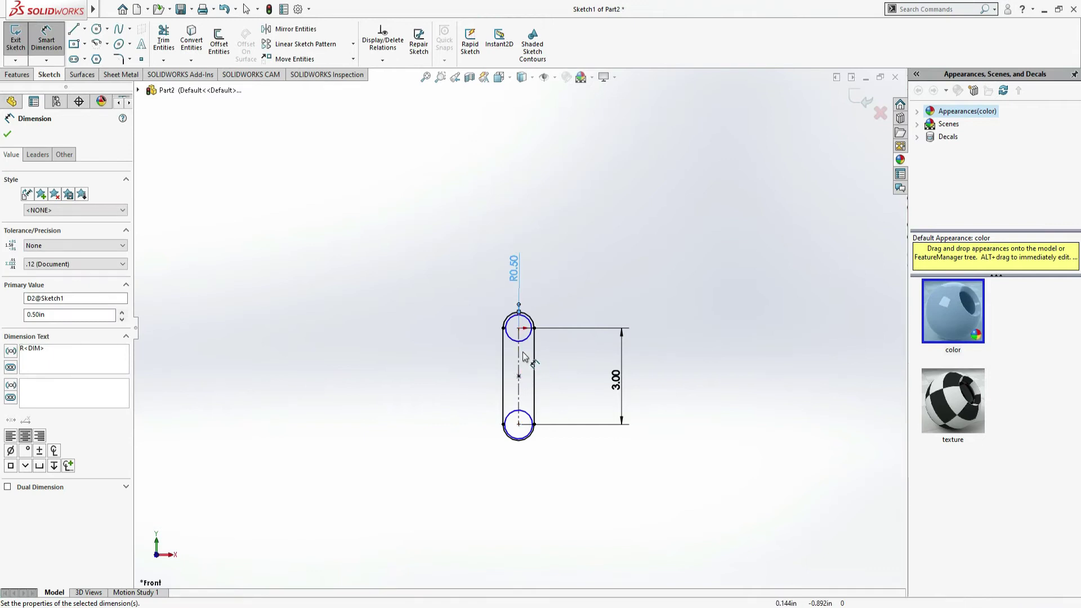
- Dimension the upper hole's diameter as 0.5 in
{"action": "left_click", "coordinate": [530, 318]}
{"action": "key", "text": "d"}
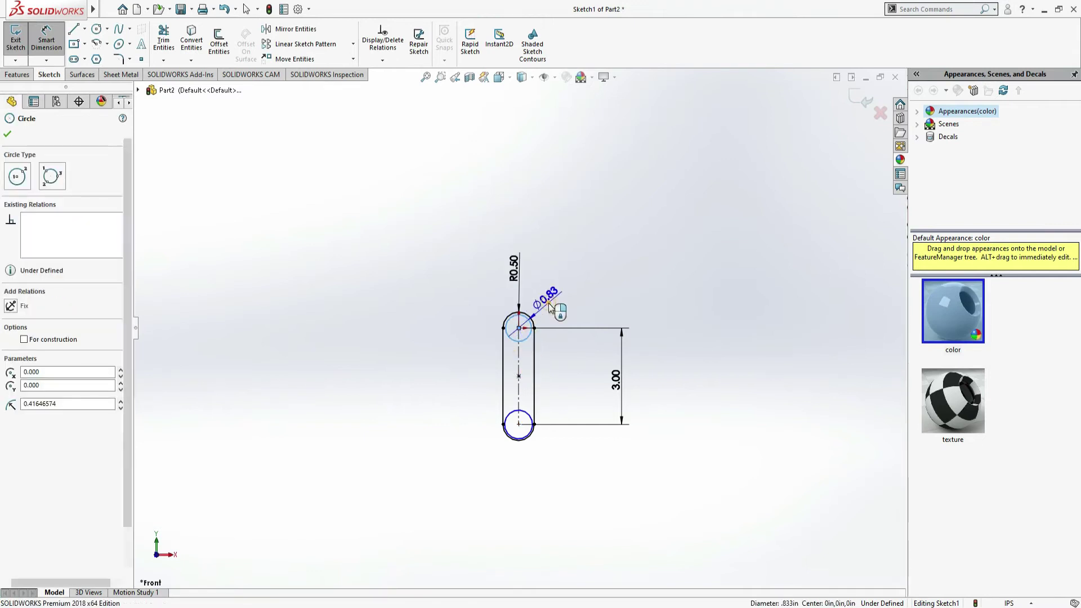
{"action": "left_click", "coordinate": [549, 298]}
{"action": "type", "text": "0.5"}
{"action": "key", "text": "Return"}
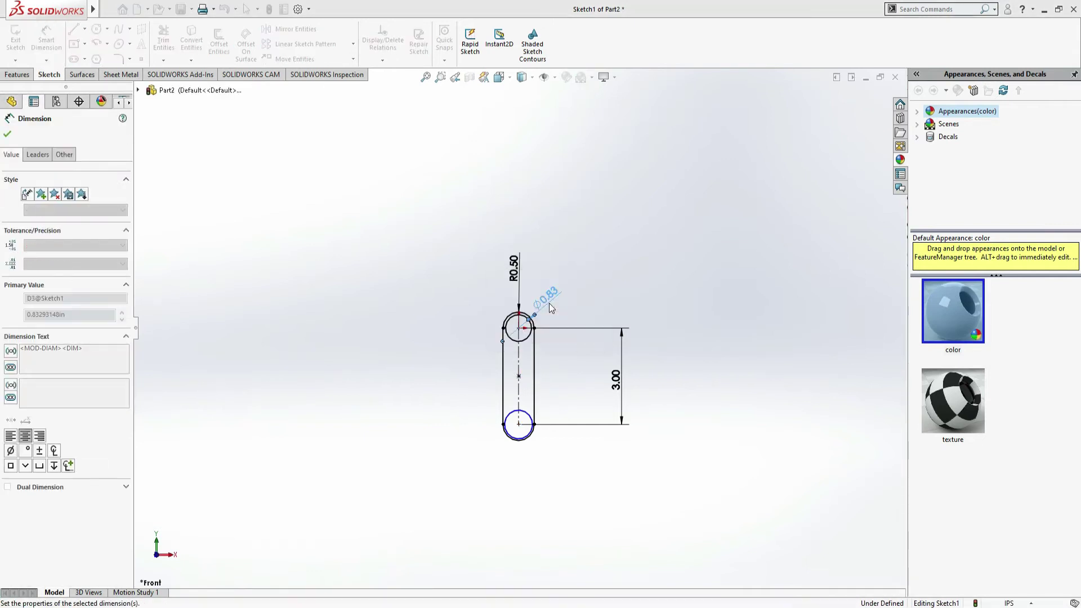
- Dimension the lower hole's diameter as 0.5 in and finish dimensioning
{"action": "left_click", "coordinate": [515, 418]}
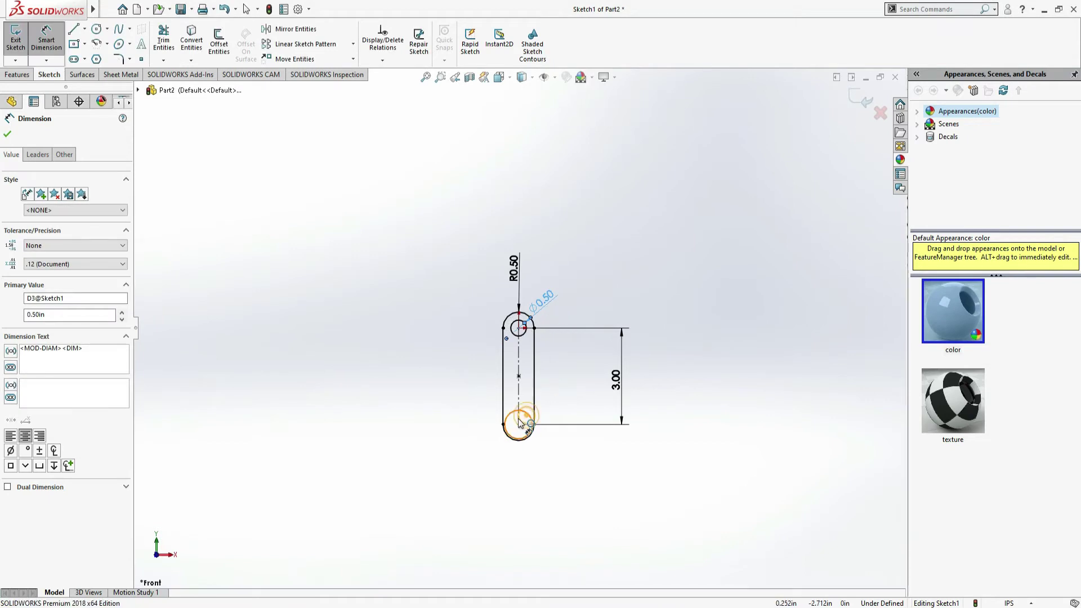
{"action": "left_click", "coordinate": [474, 434]}
{"action": "type", "text": "0.54"}
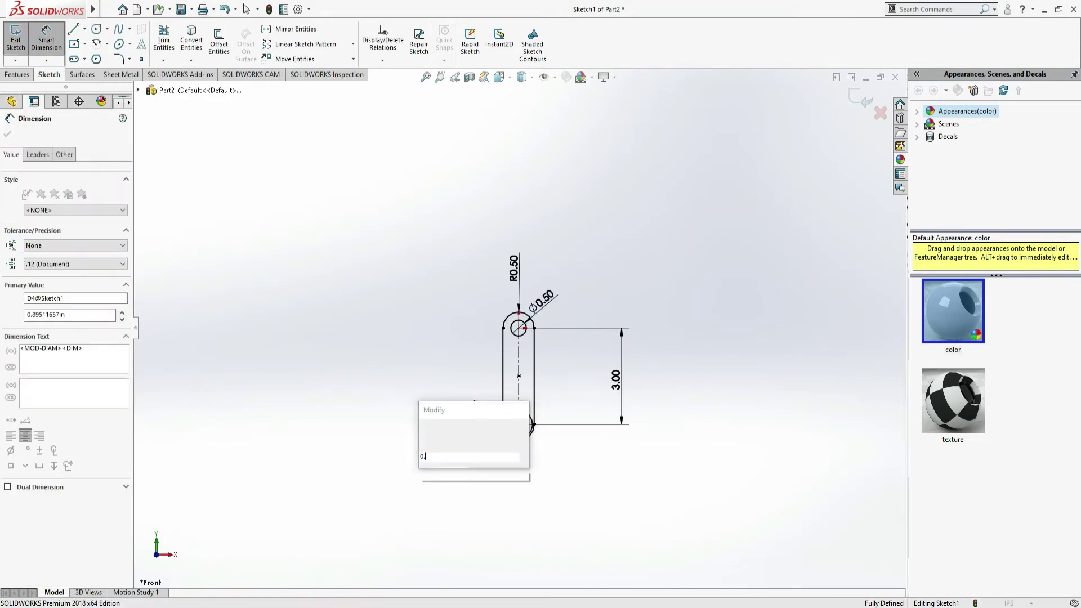
{"action": "key", "text": "BackSpace"}
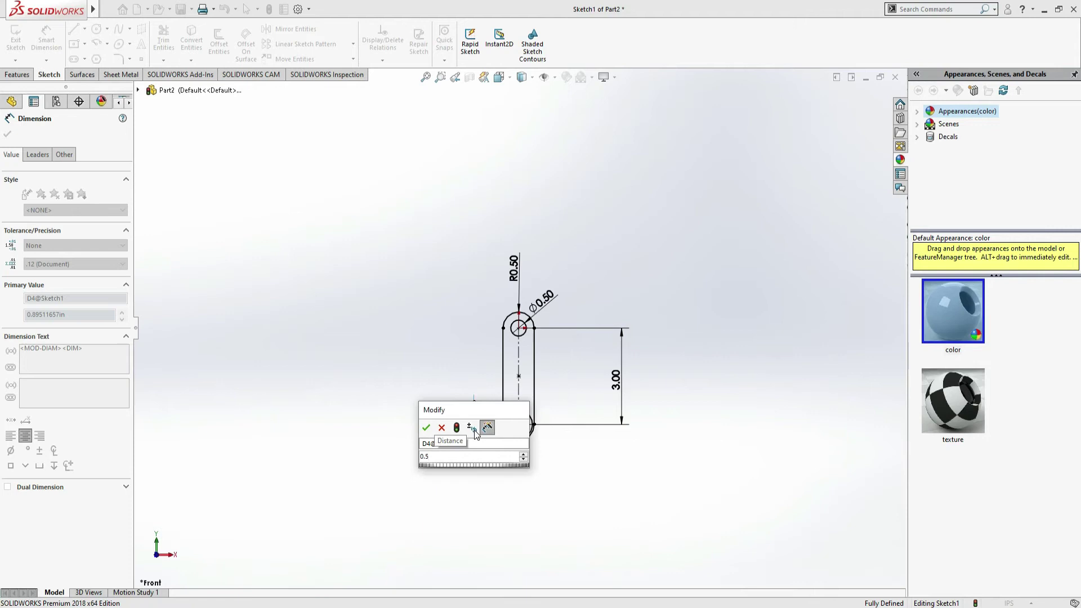
{"action": "key", "text": "Return"}
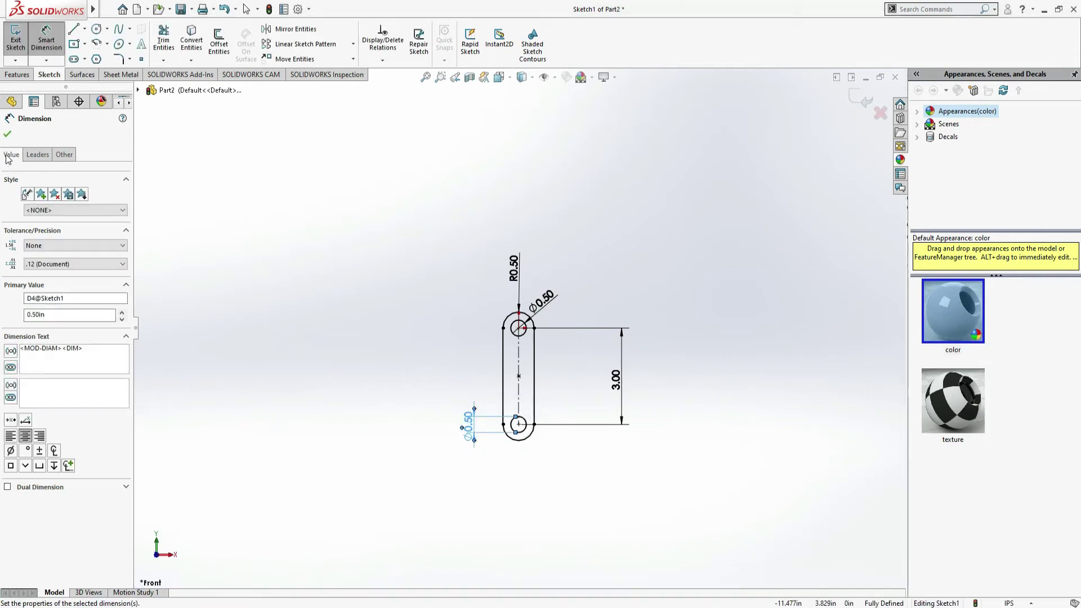
{"action": "left_click", "coordinate": [7, 135]}
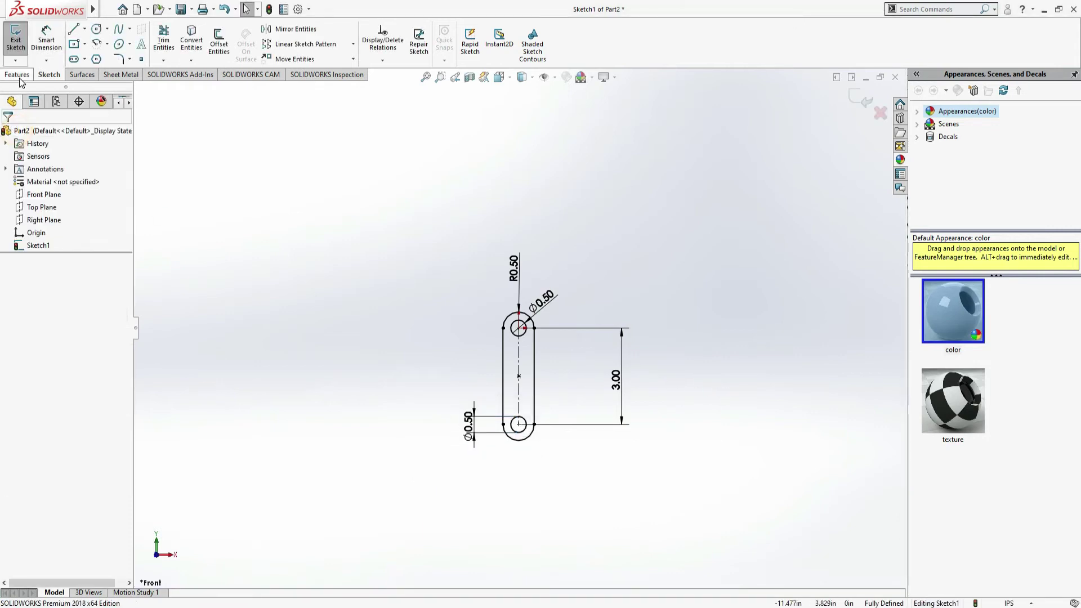
- Extrude the link 2 sketch as a blind boss with a depth of 0.25 in
{"action": "left_click", "coordinate": [17, 74]}
{"action": "left_click", "coordinate": [17, 39]}
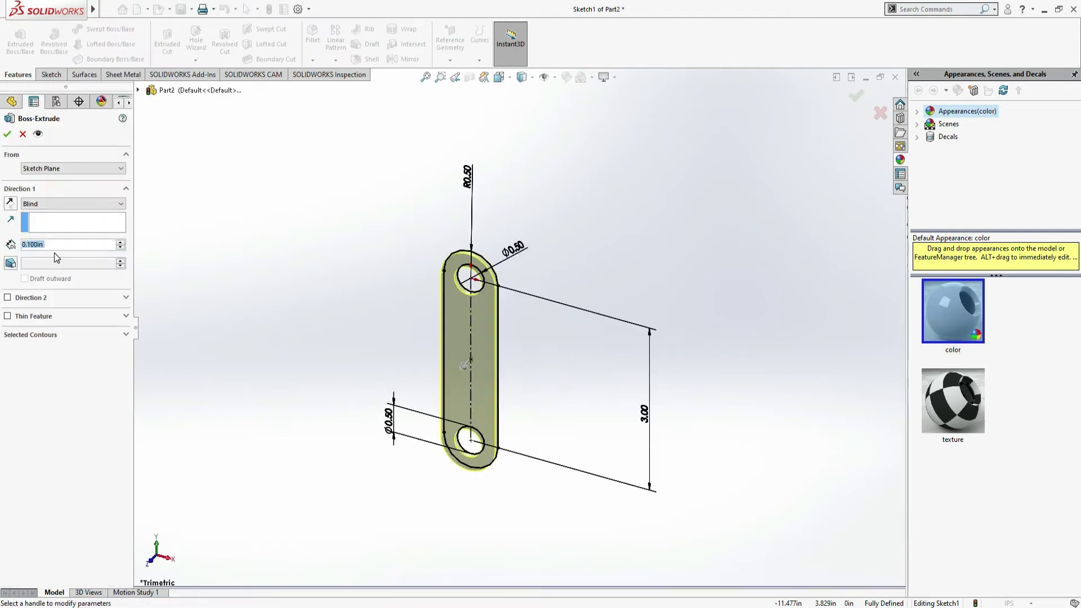
{"action": "type", "text": "0.25"}
{"action": "key", "text": "Return"}
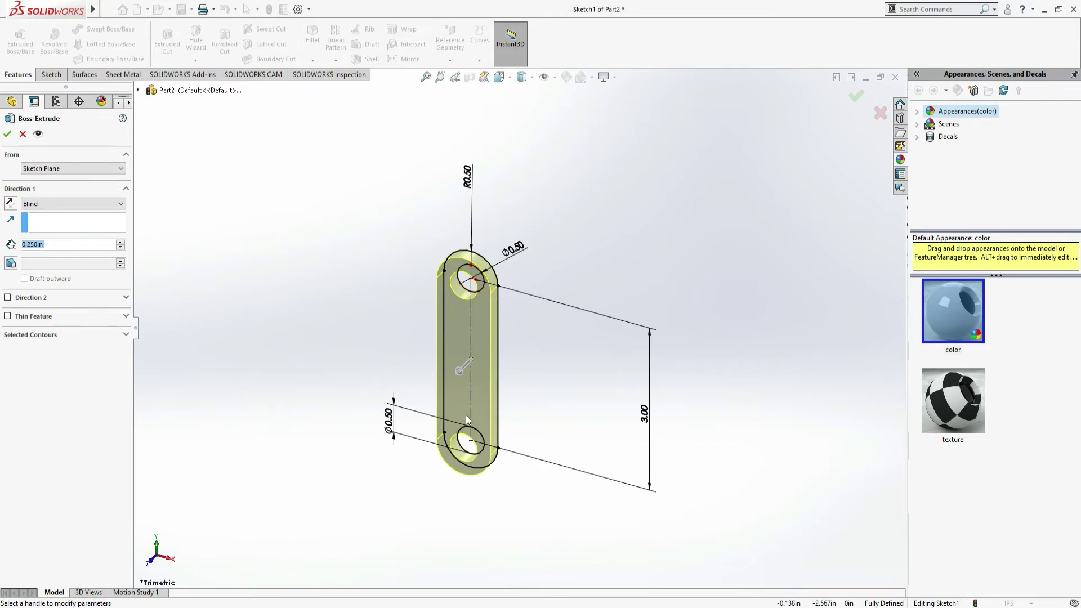
{"action": "left_click", "coordinate": [6, 134]}
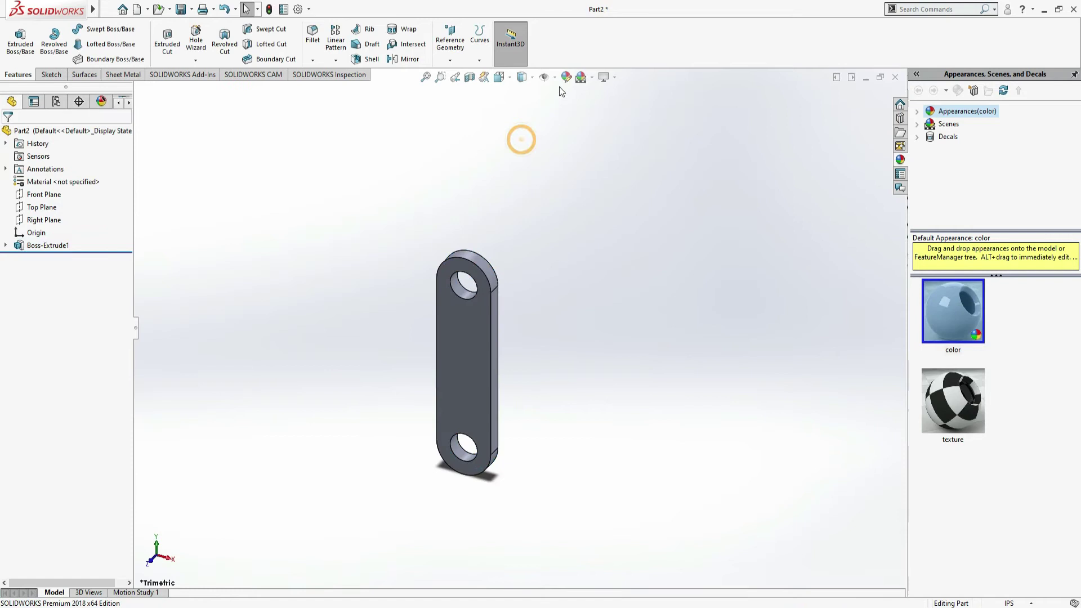
- Give the whole part a light purple appearance with RGB values 192, 170, 255
{"action": "left_click", "coordinate": [565, 77]}
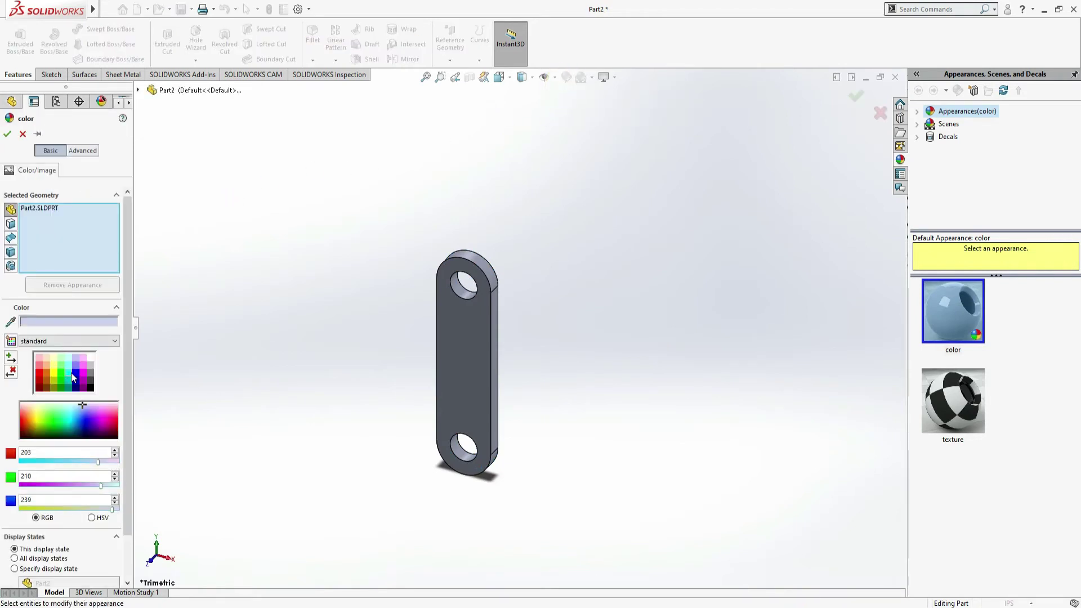
{"action": "left_click", "coordinate": [72, 365]}
{"action": "left_click", "coordinate": [76, 357]}
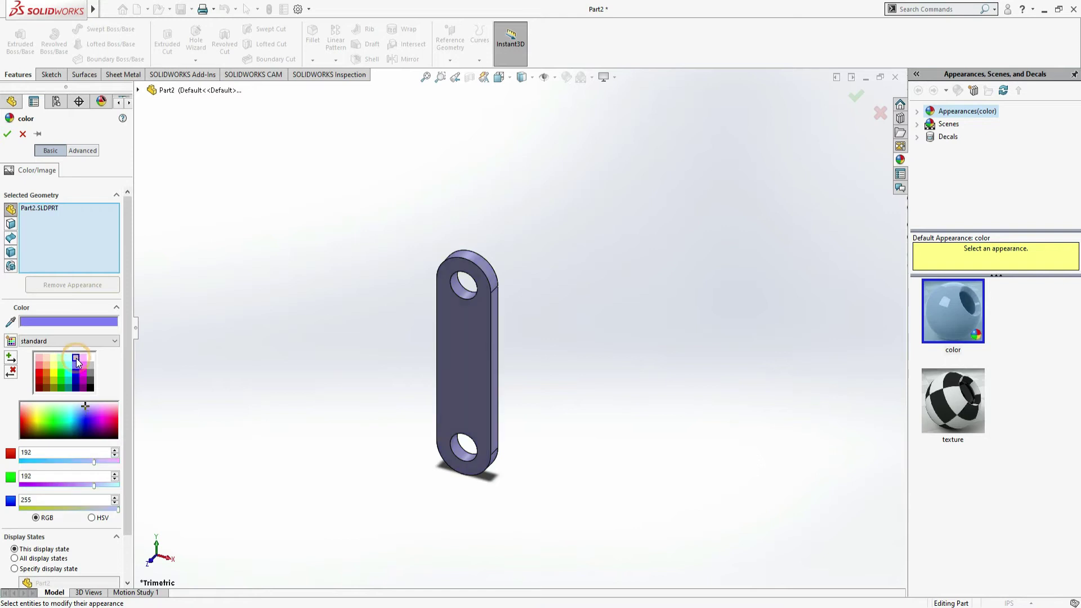
{"action": "left_click_drag", "start_coordinate": [86, 485], "coordinate": [83, 486]}
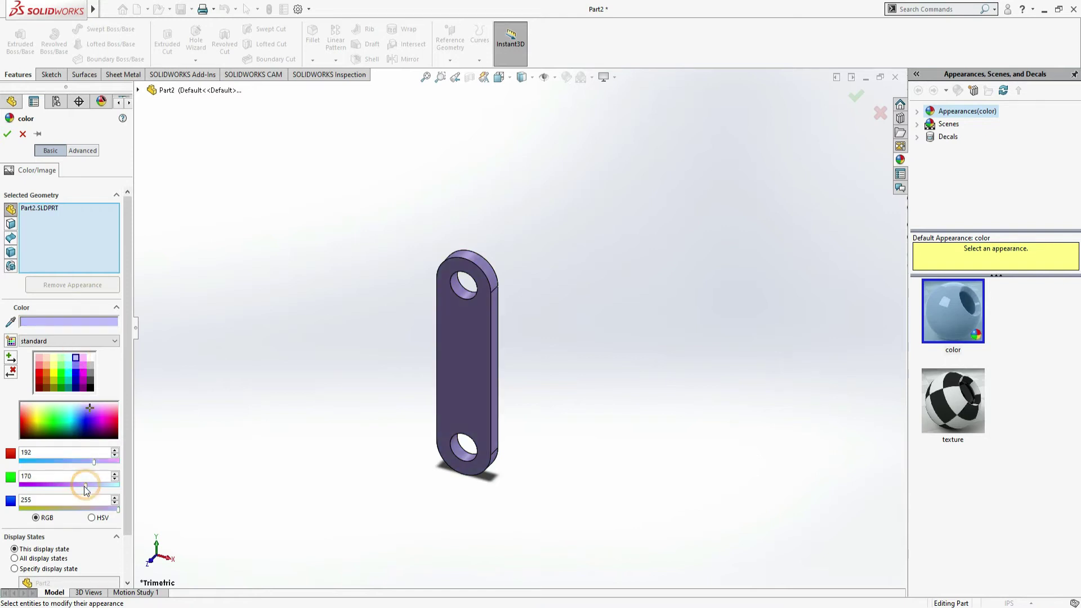
{"action": "left_click", "coordinate": [7, 135]}
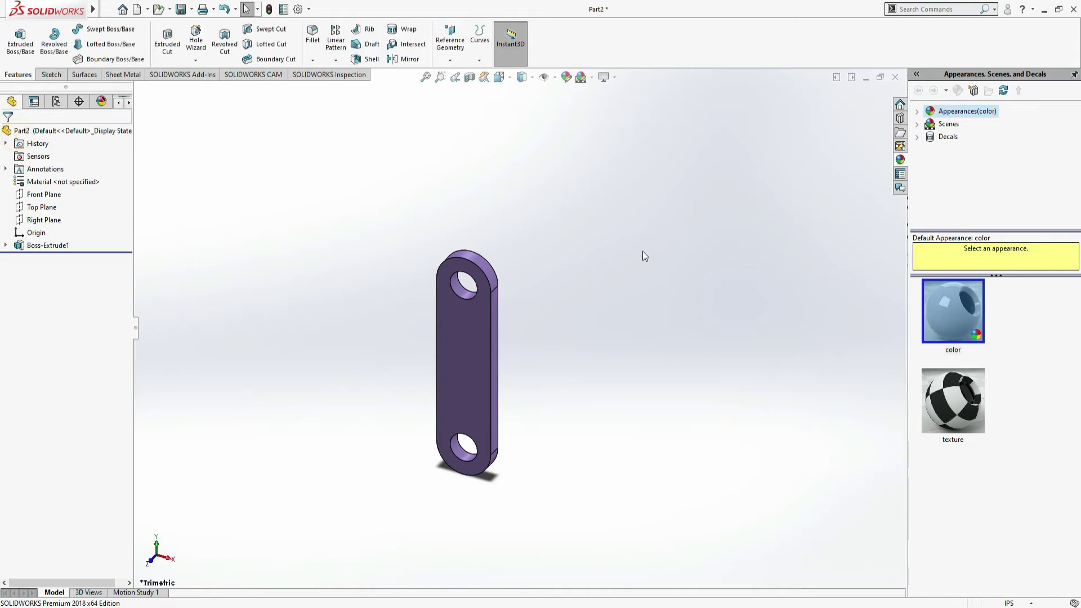
- Close the link 2 part, saving it to disk with the offered file name
{"action": "left_click", "coordinate": [895, 77]}
{"action": "left_click", "coordinate": [565, 293]}
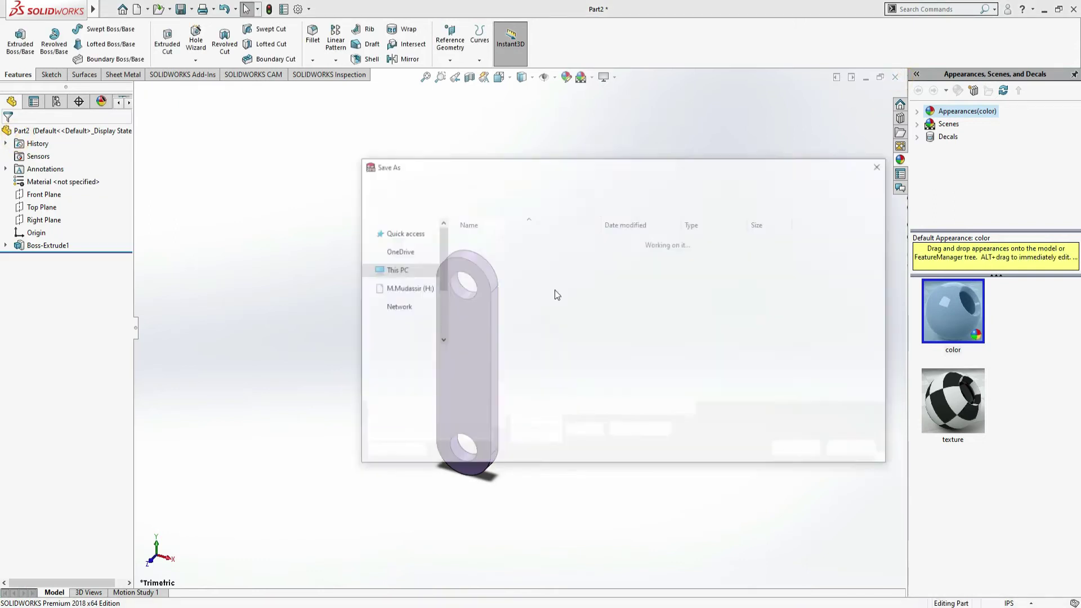
{"action": "left_click", "coordinate": [798, 449]}
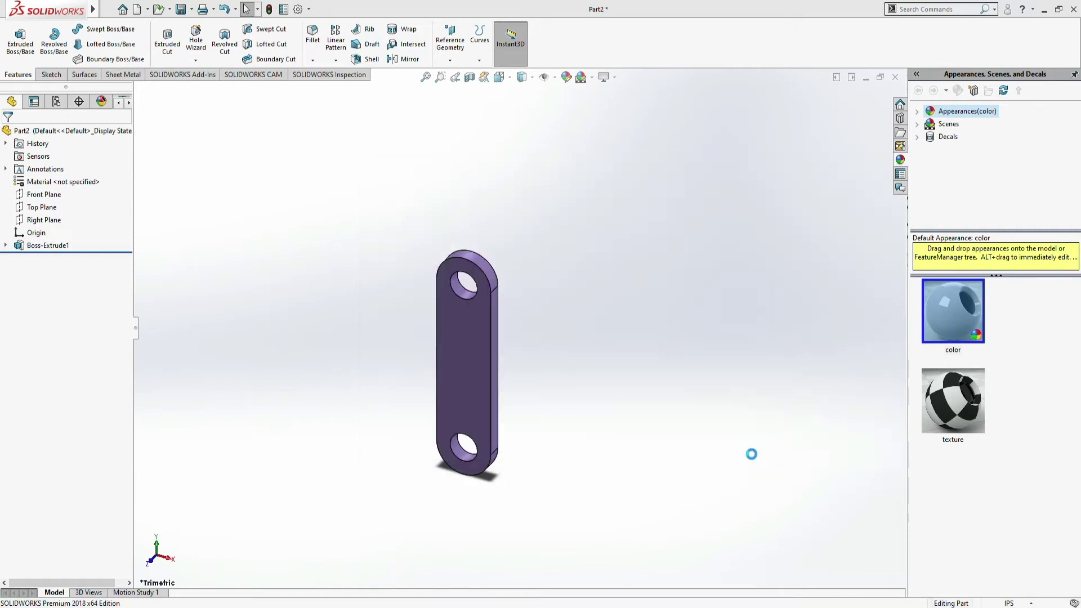
- Create a new part for link 3 and check its dimensions in the CAED manual PDF
{"action": "key", "text": "alt+Tab"}
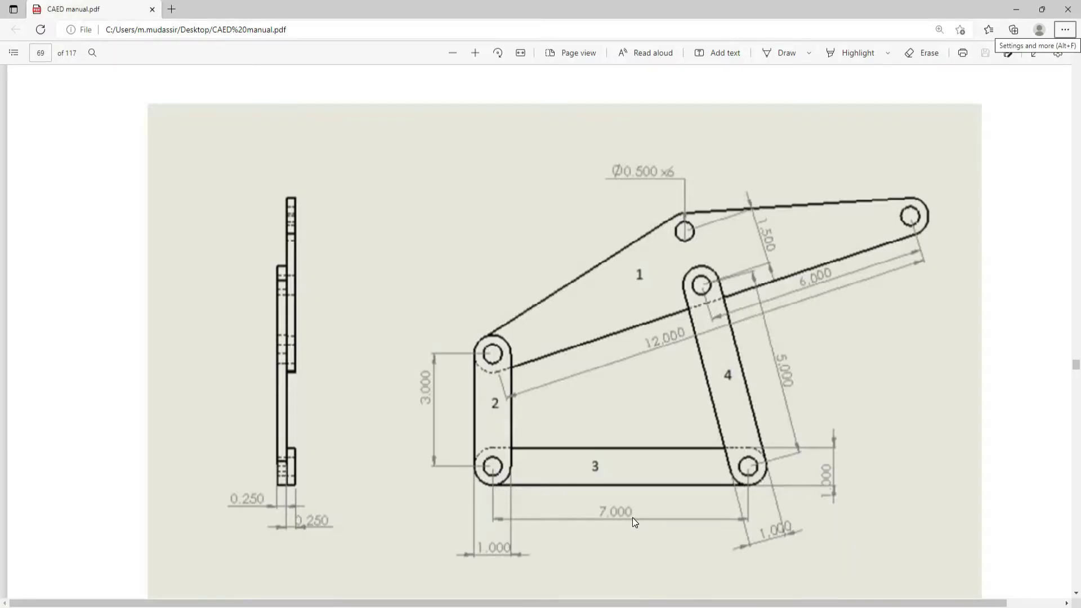
{"action": "key", "text": "alt+Tab"}
{"action": "left_click", "coordinate": [143, 13]}
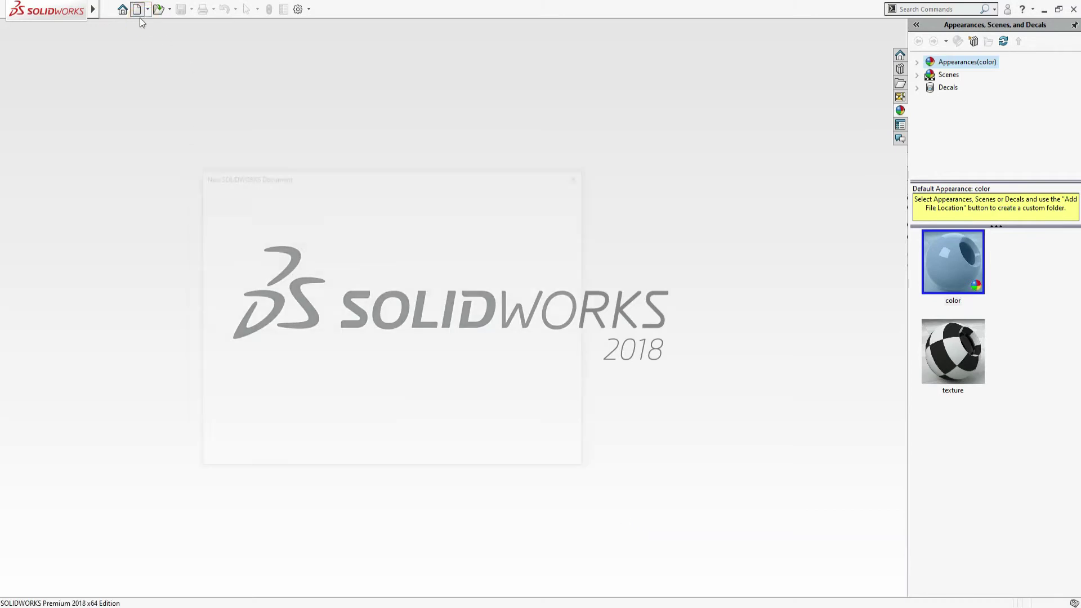
{"action": "left_click", "coordinate": [443, 450]}
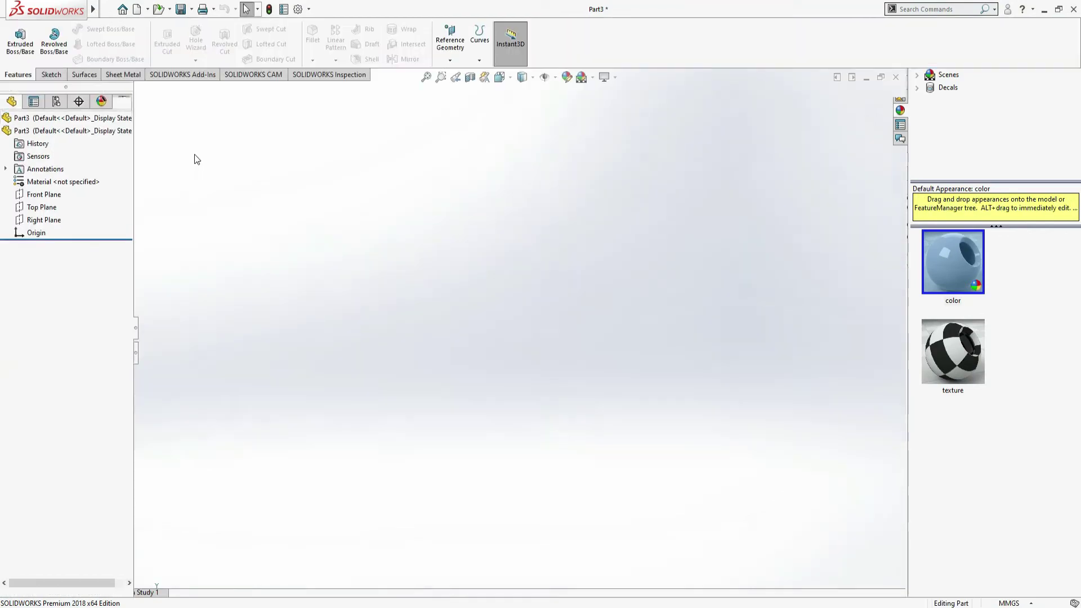
{"action": "key", "text": "alt+Tab"}
{"action": "key", "text": "alt+Tab"}
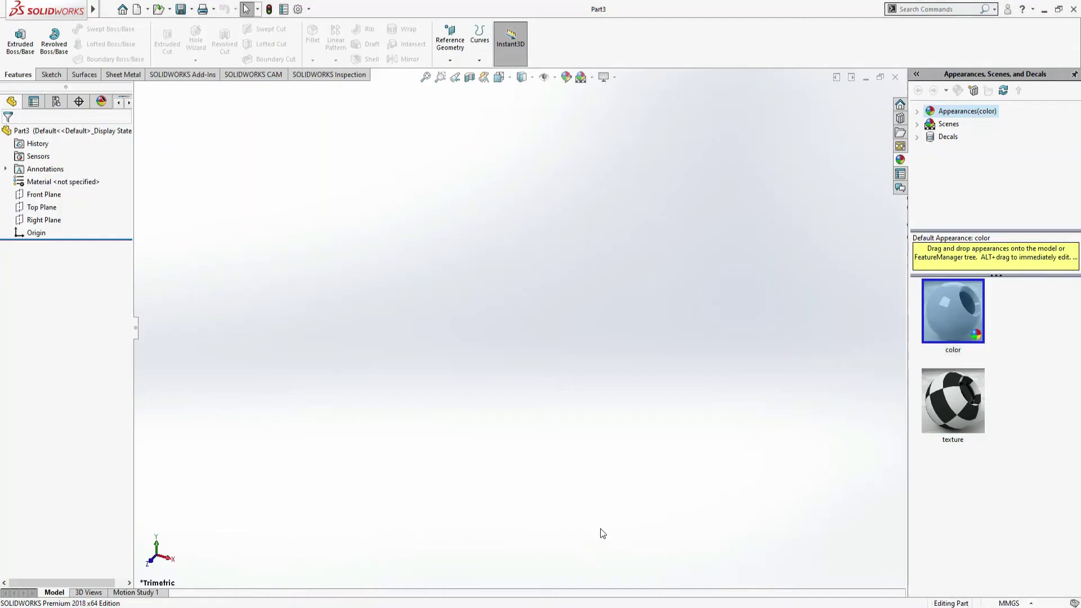
{"action": "left_click", "coordinate": [43, 194]}
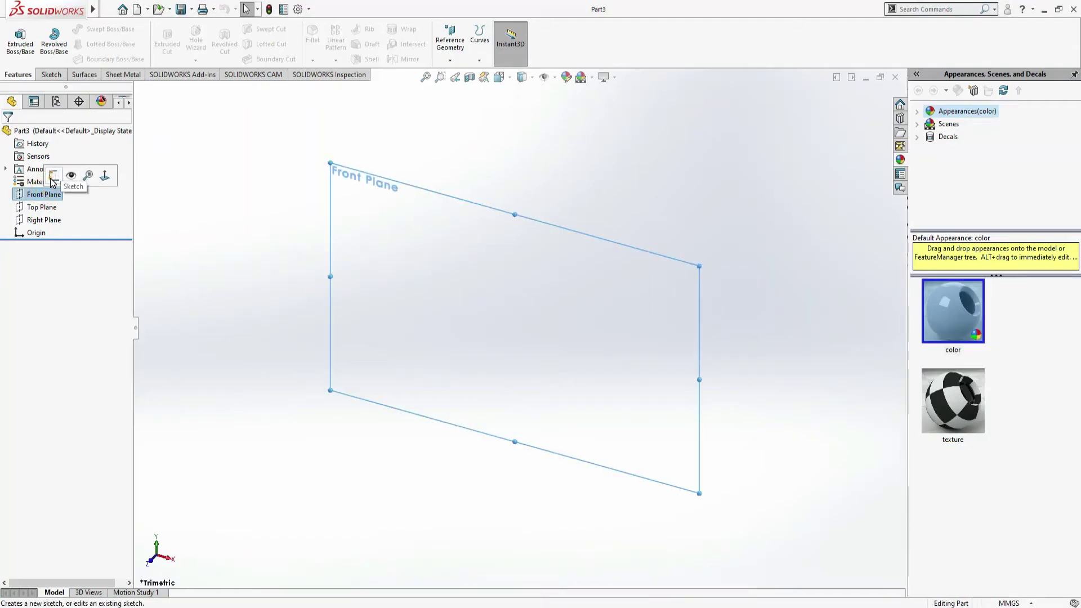
{"action": "left_click", "coordinate": [54, 175]}
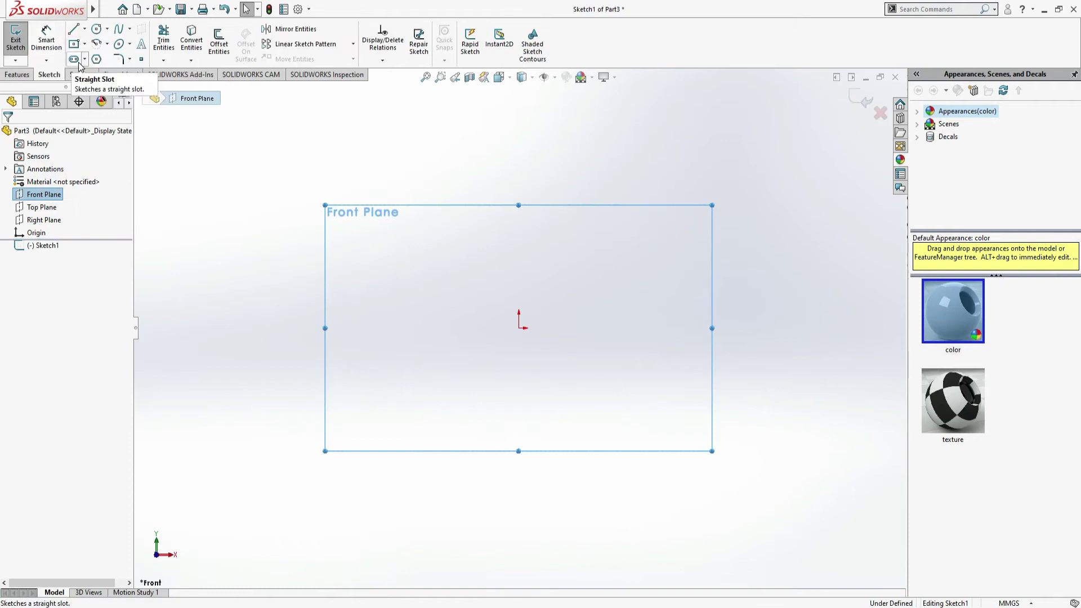
{"action": "left_click", "coordinate": [73, 58]}
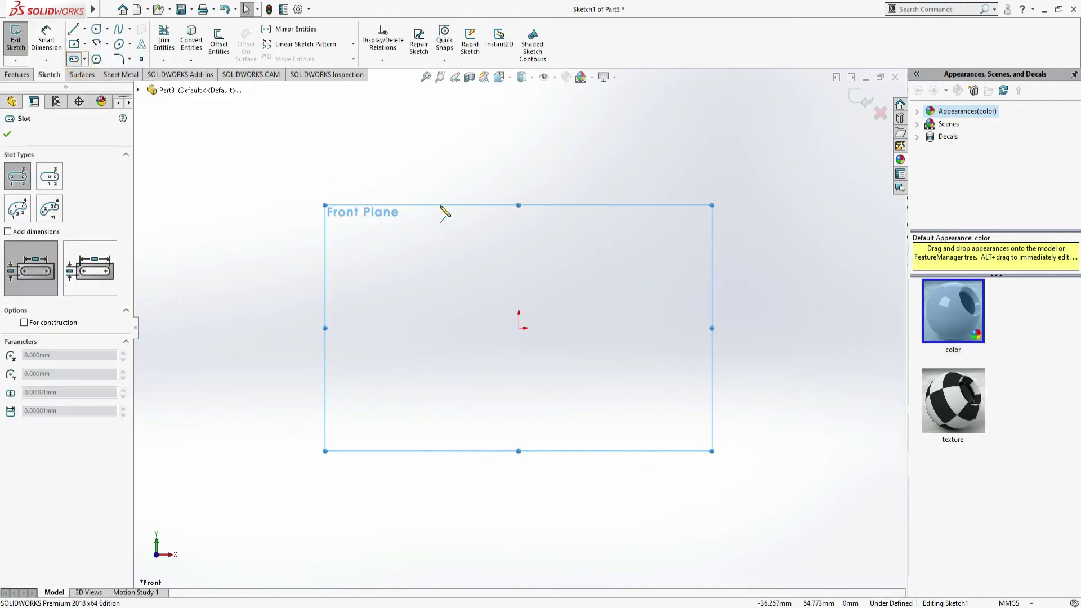
- Set the part's units to IPS and sketch a horizontal straight slot from the origin on the Front Plane, about 3.62 in between centres
{"action": "left_click", "coordinate": [1033, 604]}
{"action": "left_click", "coordinate": [1013, 574]}
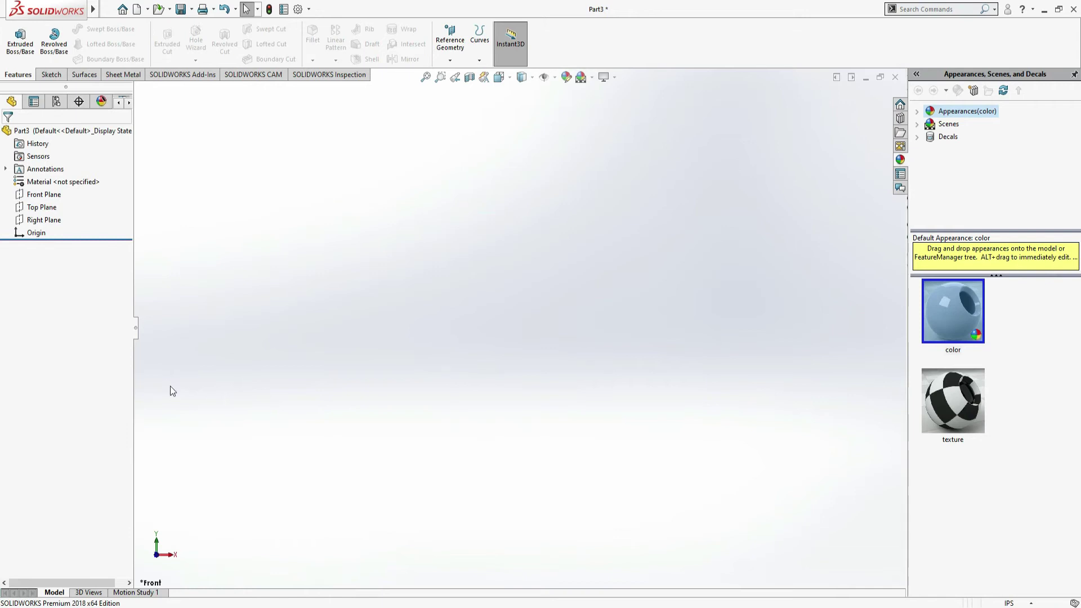
{"action": "left_click", "coordinate": [44, 194]}
{"action": "left_click", "coordinate": [53, 182]}
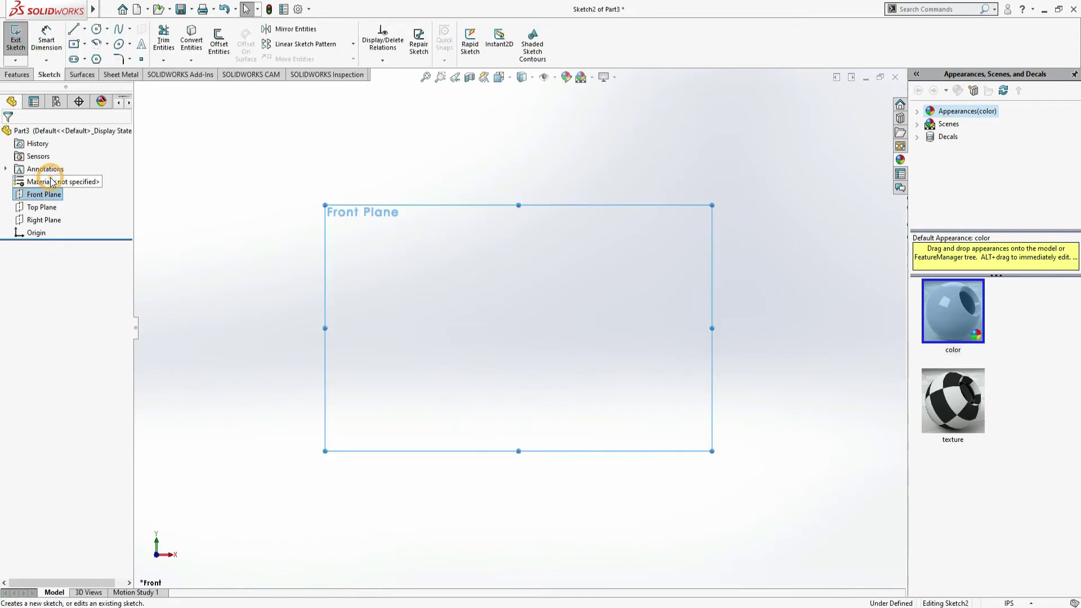
{"action": "left_click", "coordinate": [74, 59]}
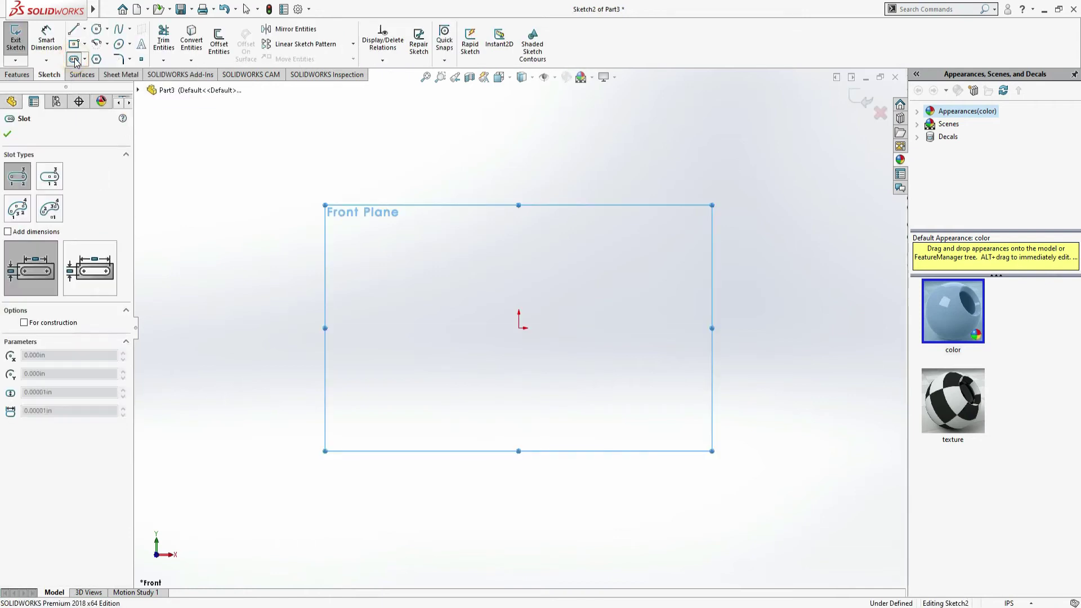
{"action": "left_click", "coordinate": [519, 328]}
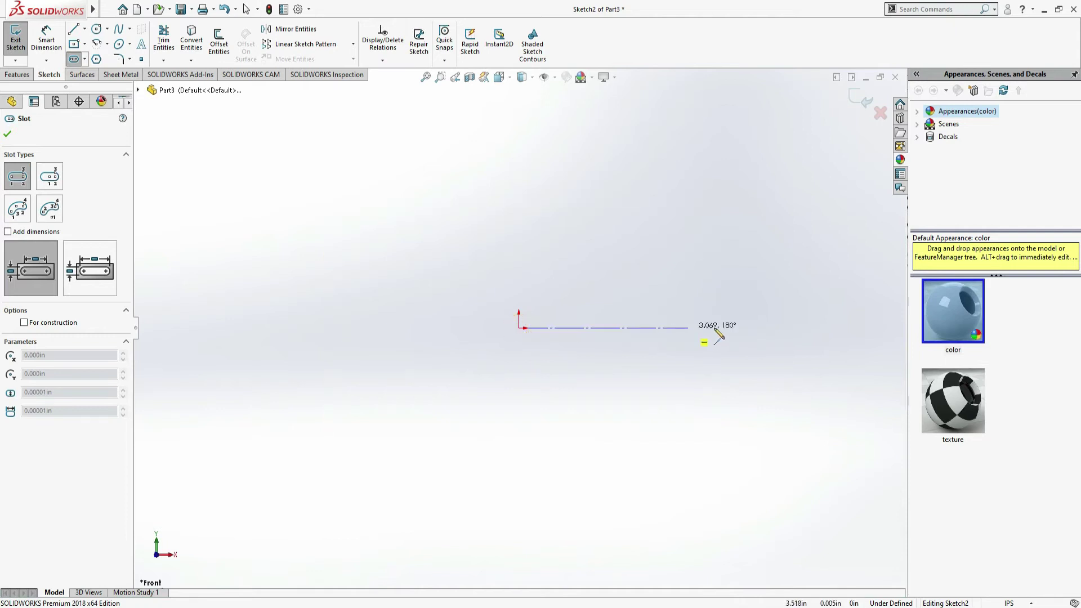
{"action": "left_click", "coordinate": [719, 328]}
{"action": "left_click", "coordinate": [717, 290]}
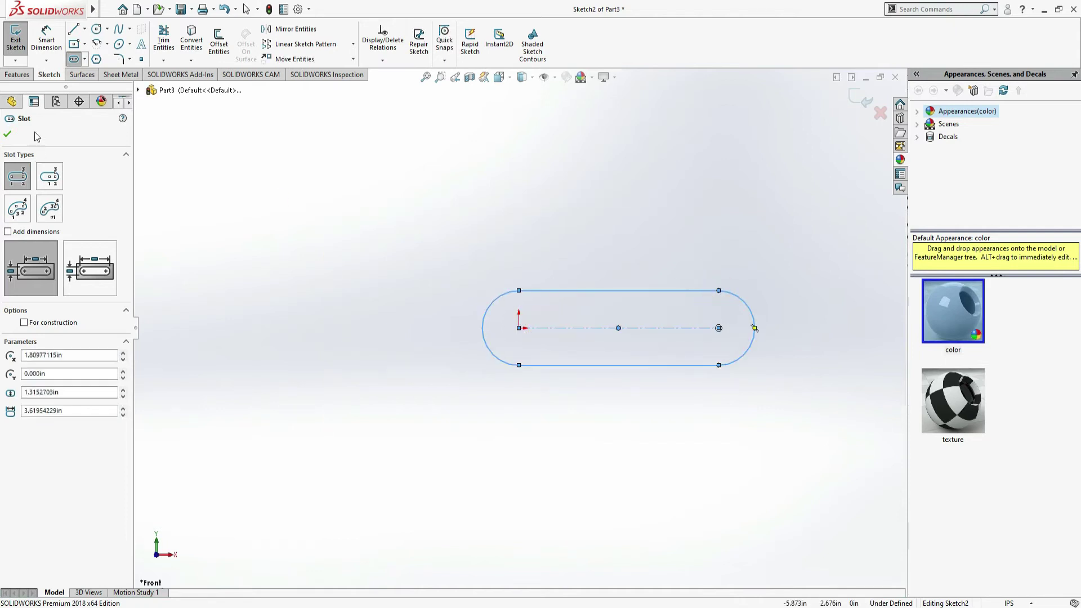
- Draw a circle of about 0.34 in radius at each of the slot's end centres and make the two circles equal
{"action": "left_click", "coordinate": [94, 31]}
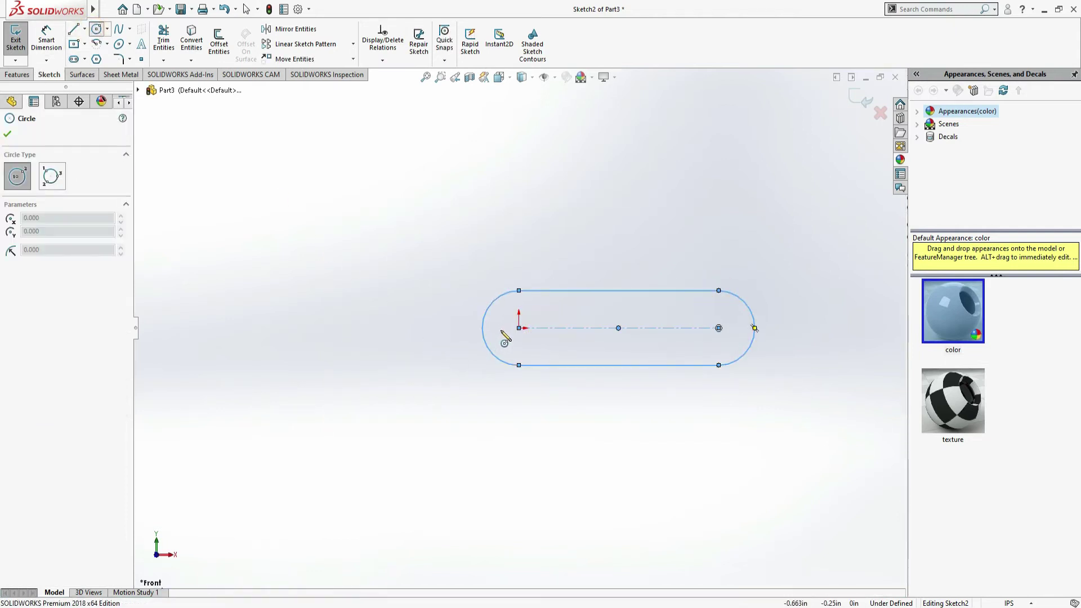
{"action": "left_click", "coordinate": [535, 322]}
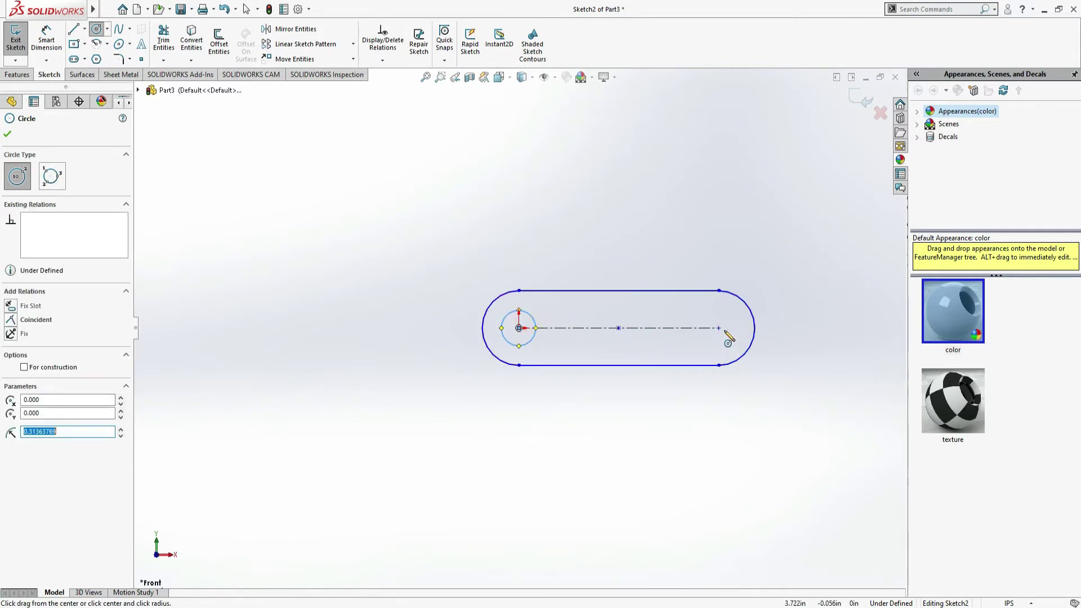
{"action": "left_click", "coordinate": [719, 327]}
{"action": "left_click", "coordinate": [736, 327]}
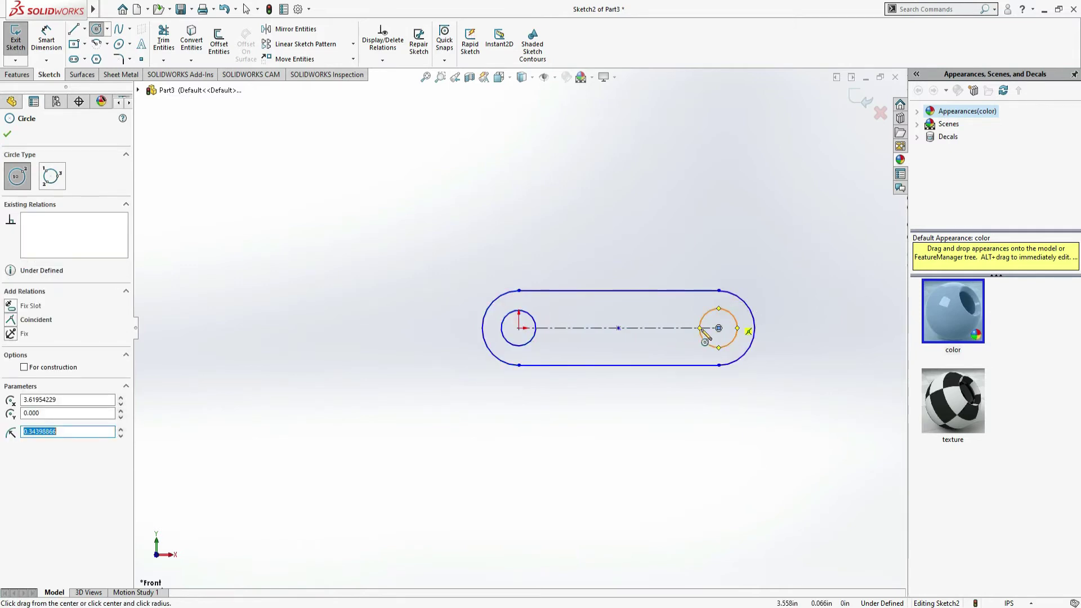
{"action": "key", "text": "Escape"}
{"action": "key", "text": "Escape"}
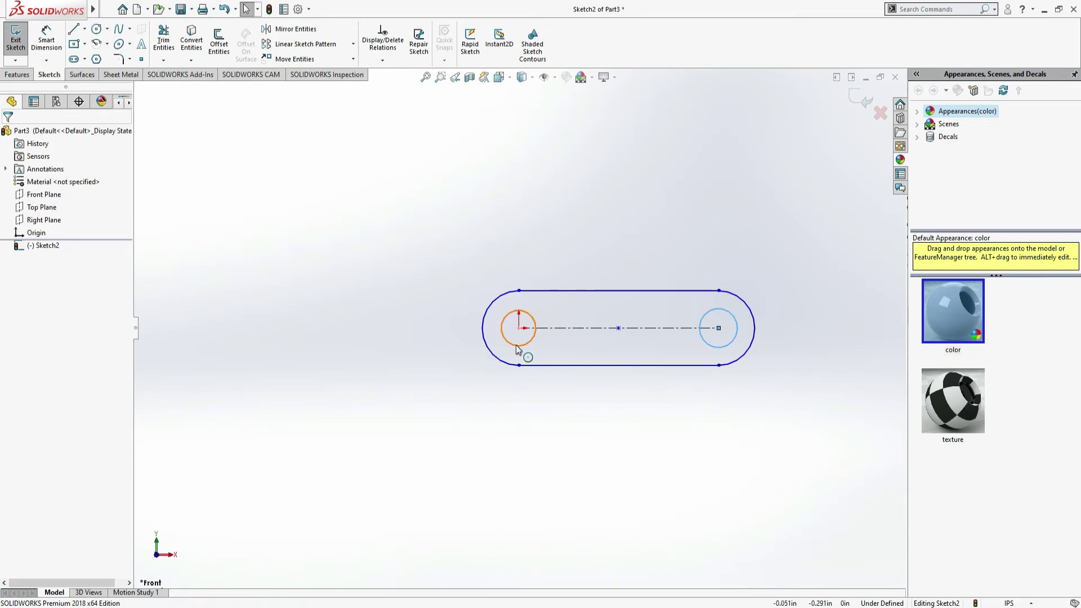
{"action": "left_click", "coordinate": [514, 345], "text": "ctrl"}
{"action": "left_click", "coordinate": [26, 363]}
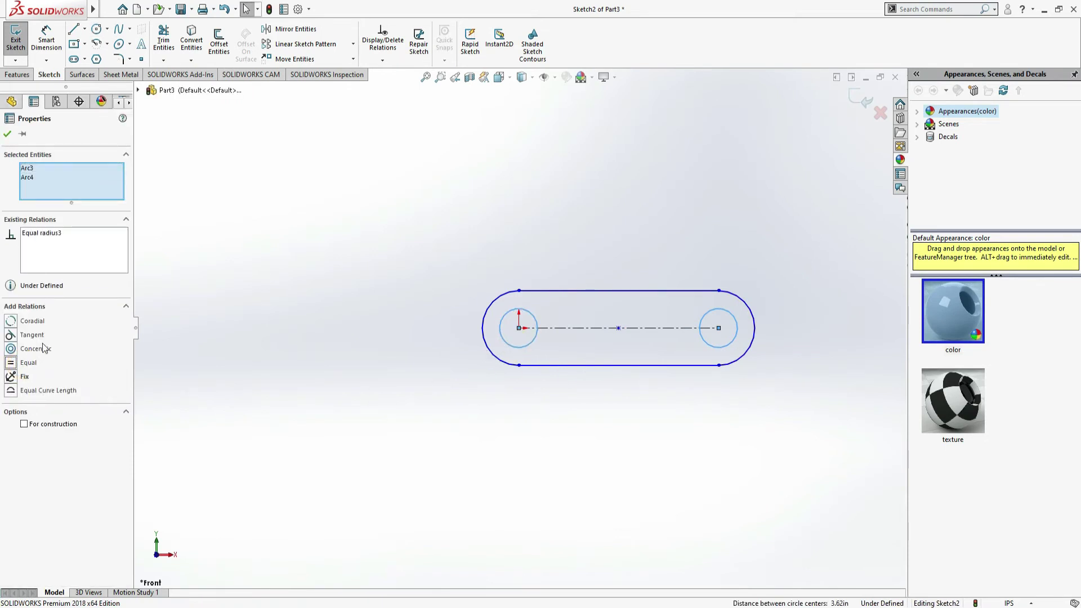
- Dimension the slot's centre-to-centre length as 7 in
{"action": "left_click", "coordinate": [46, 41]}
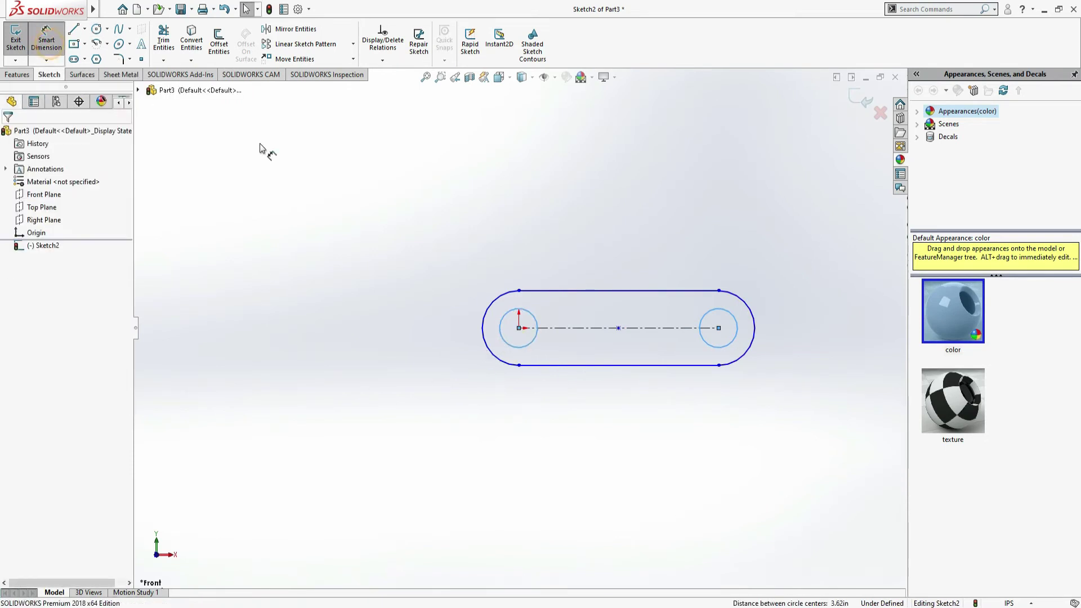
{"action": "left_click", "coordinate": [584, 329]}
{"action": "left_click", "coordinate": [601, 241]}
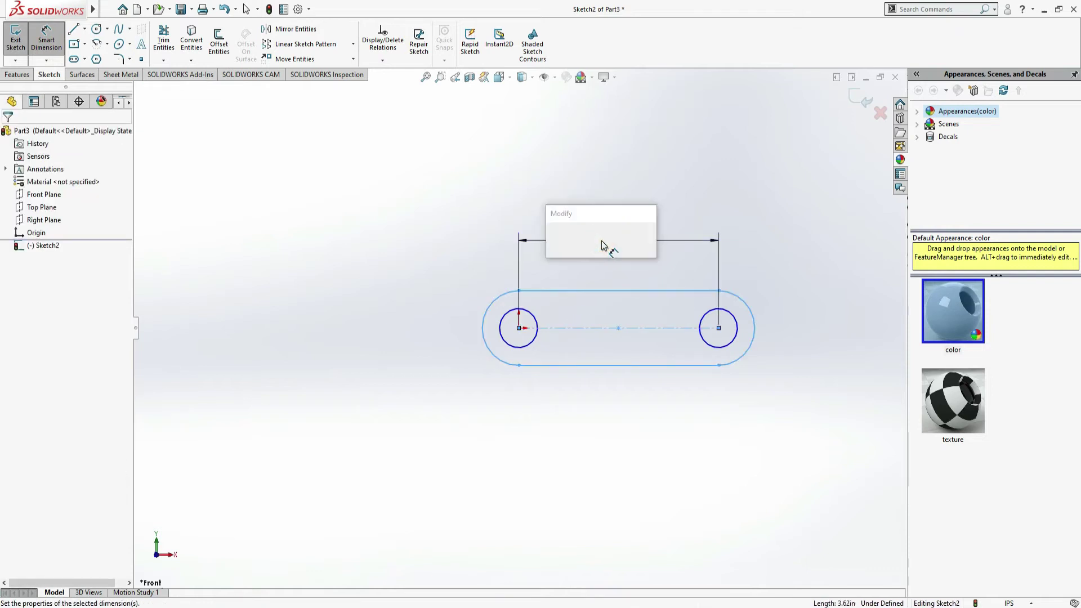
{"action": "type", "text": "7"}
{"action": "key", "text": "Return"}
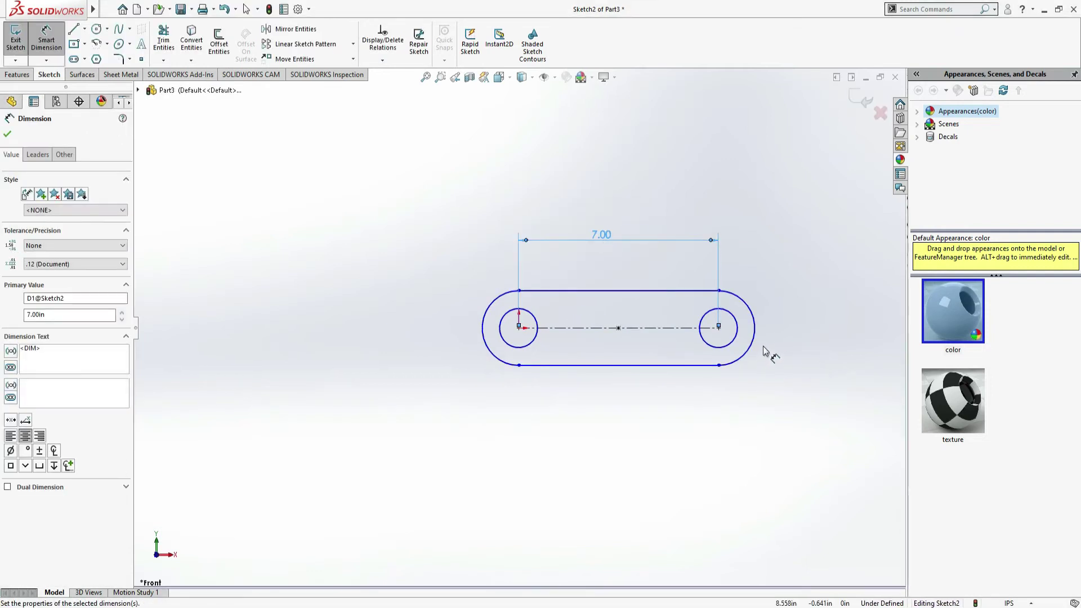
- Dimension the slot's right end arc with a 0.5 in radius
{"action": "left_click", "coordinate": [757, 344]}
{"action": "left_click", "coordinate": [738, 311]}
{"action": "type", "text": "0.5"}
{"action": "key", "text": "Return"}
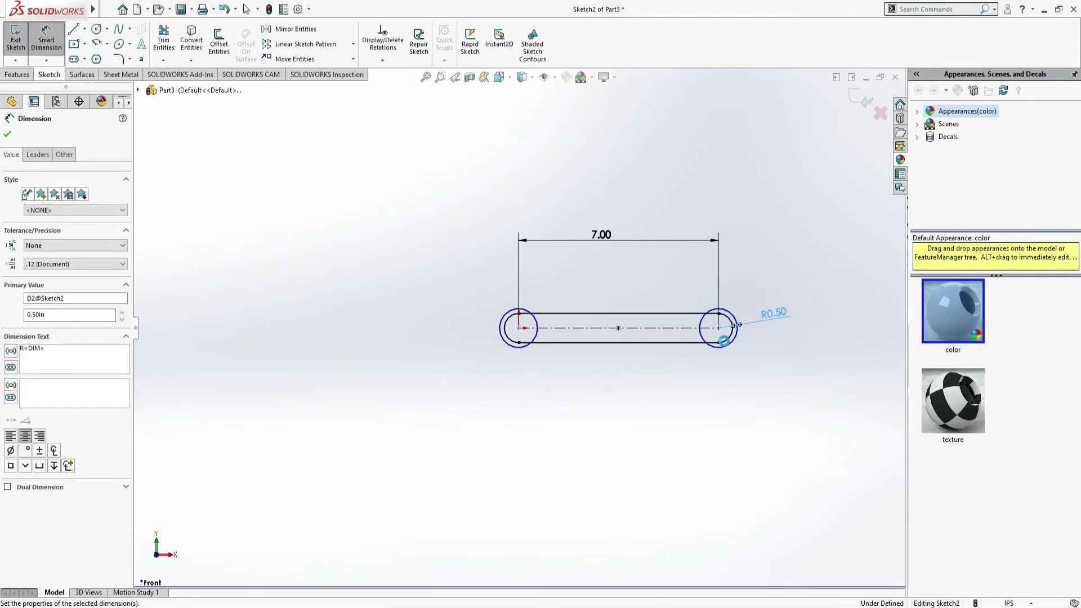
- Dimension the right hole's diameter as 0.5 in and finish dimensioning
{"action": "left_click", "coordinate": [734, 344]}
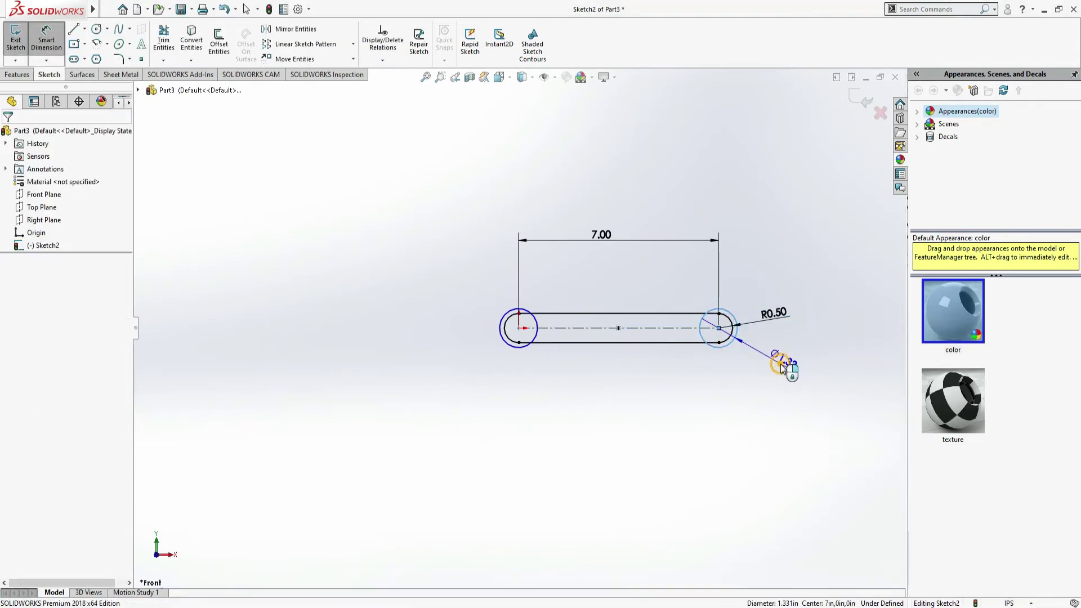
{"action": "left_click", "coordinate": [781, 366]}
{"action": "type", "text": "0.5"}
{"action": "key", "text": "Return"}
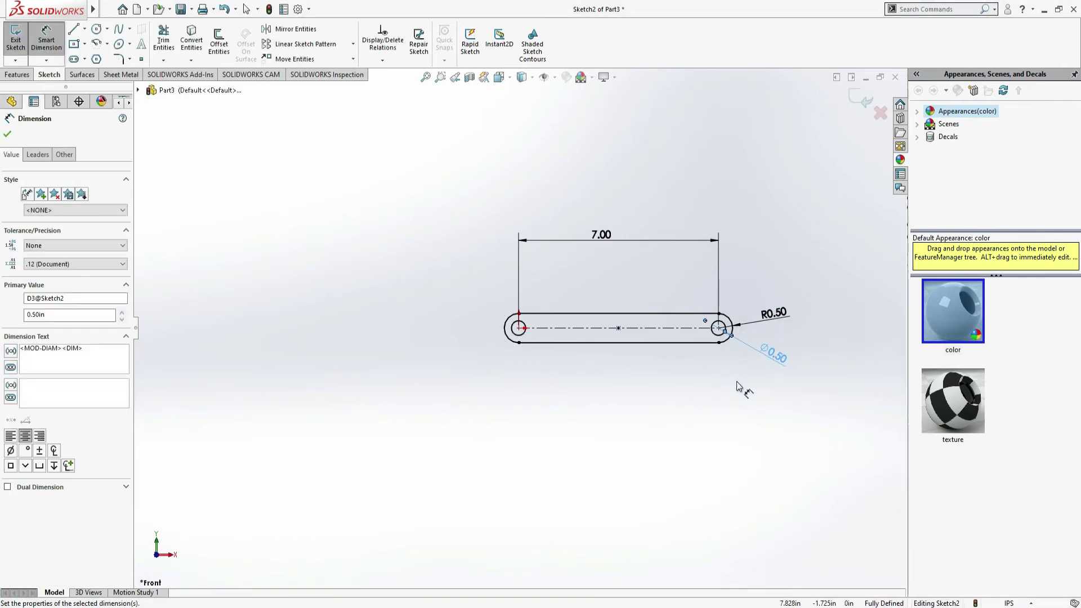
{"action": "left_click", "coordinate": [9, 135]}
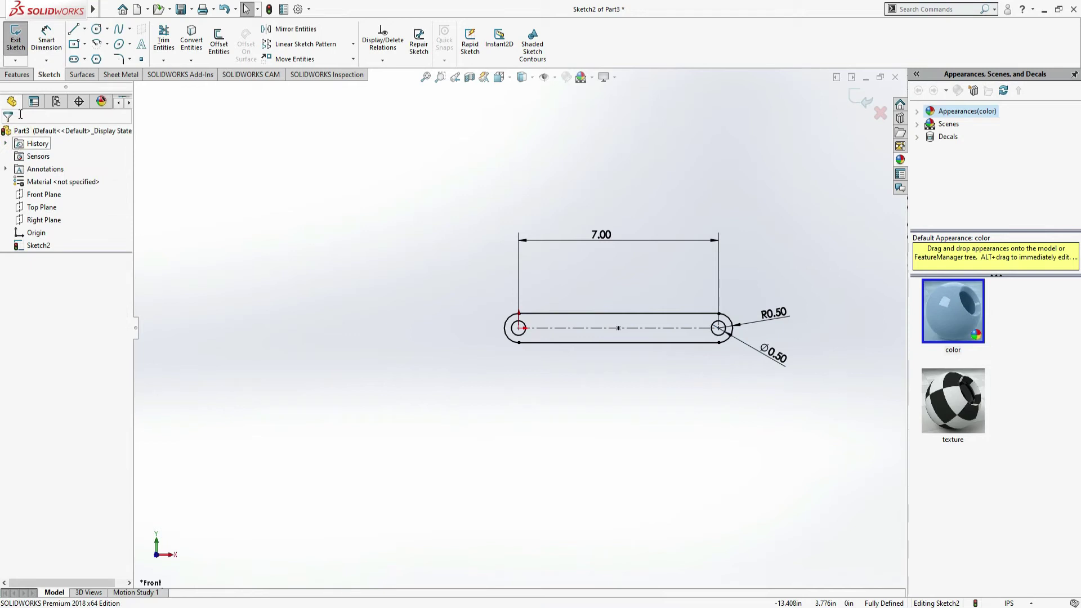
- Extrude the 7 in slotted link sketch as a blind boss 0.25 in deep
{"action": "left_click", "coordinate": [17, 75]}
{"action": "left_click", "coordinate": [23, 45]}
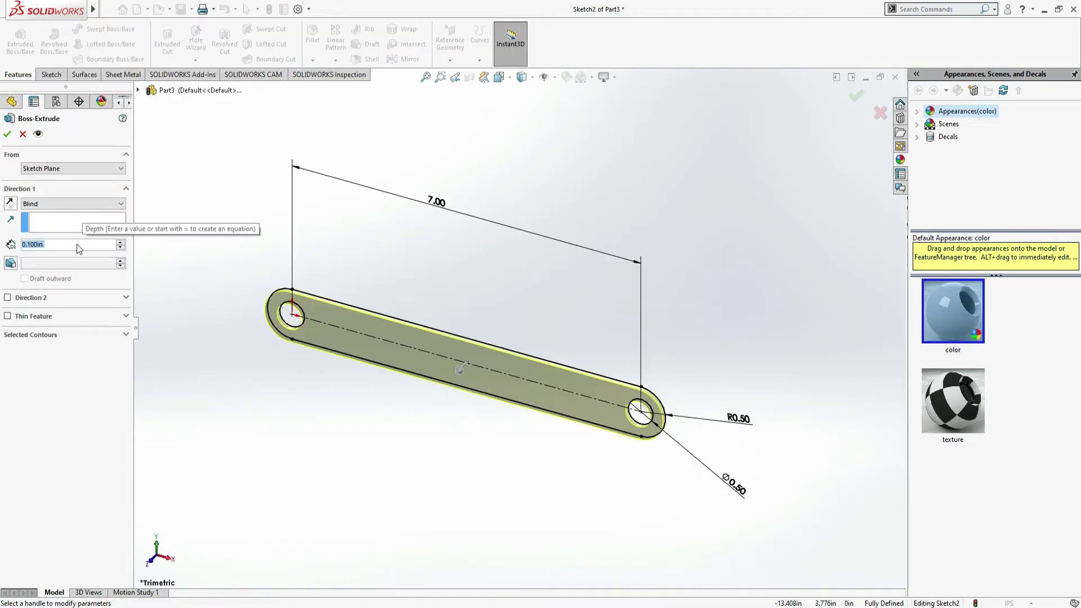
{"action": "double_click", "coordinate": [77, 244]}
{"action": "type", "text": "0.2"}
{"action": "key", "text": "Return"}
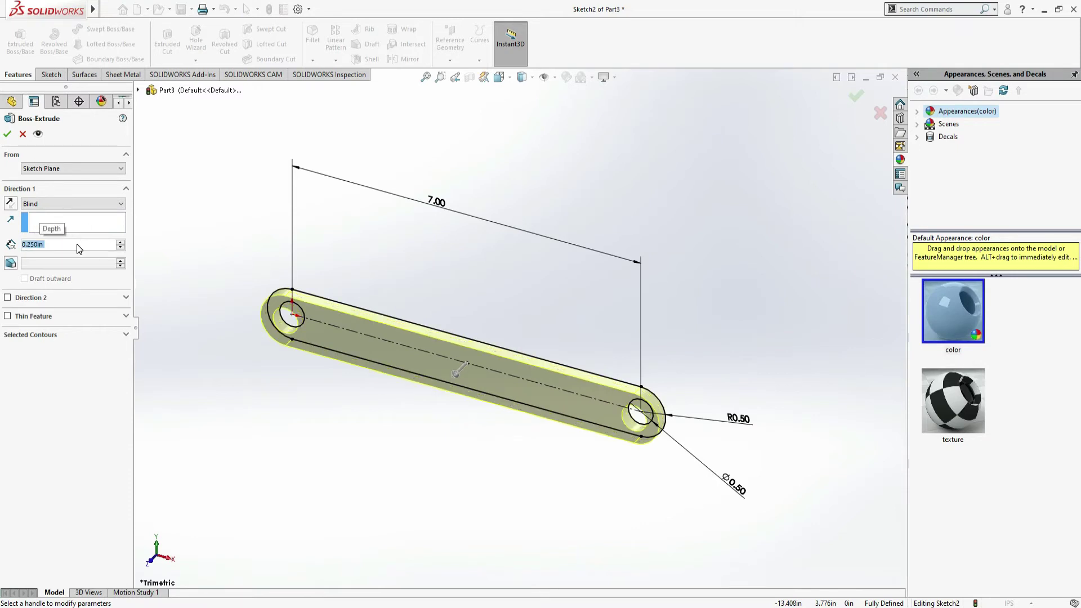
{"action": "left_click", "coordinate": [8, 141]}
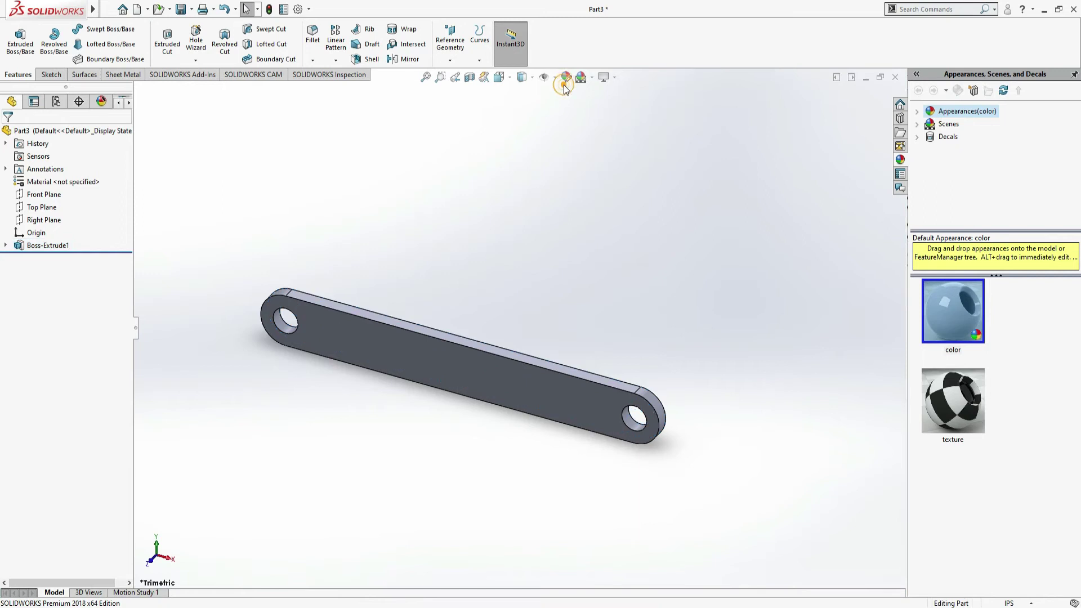
- Color the whole part orange with RGB values 232, 152, 8
{"action": "left_click", "coordinate": [565, 79]}
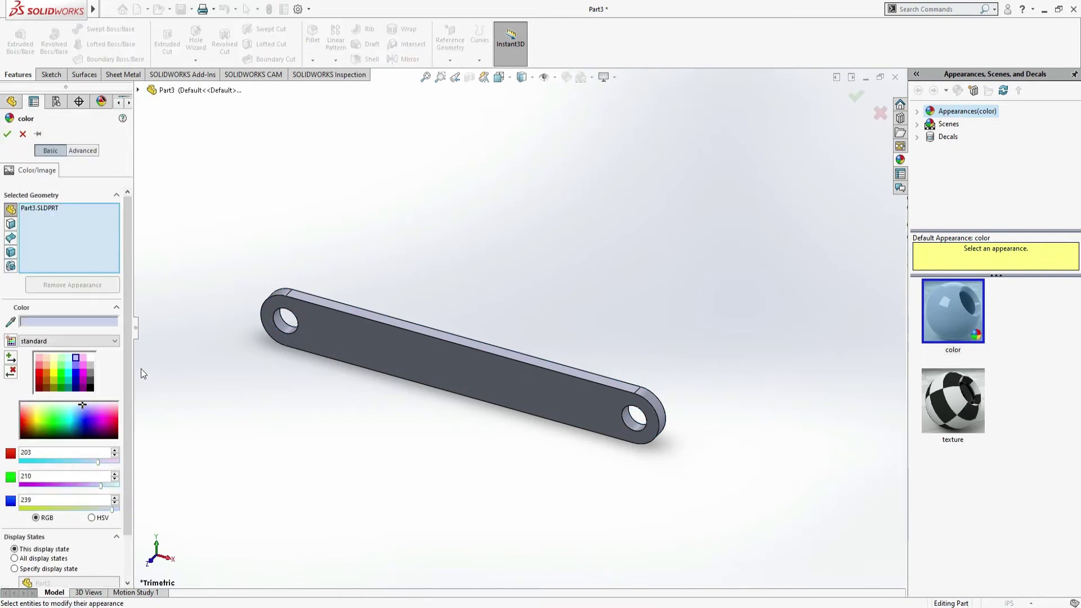
{"action": "left_click", "coordinate": [46, 364]}
{"action": "left_click", "coordinate": [45, 371]}
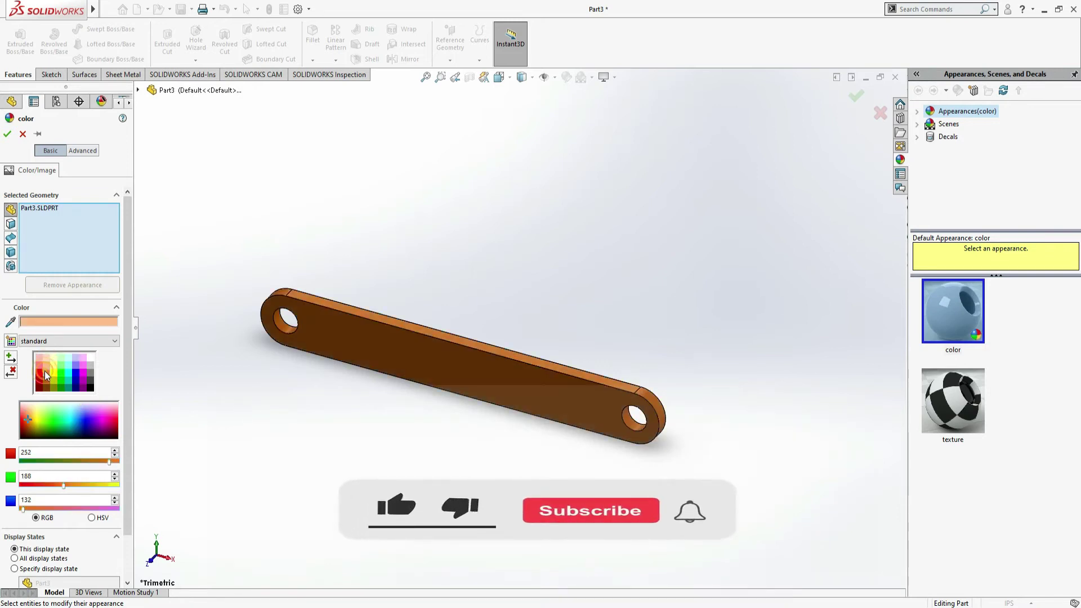
{"action": "left_click", "coordinate": [45, 371]}
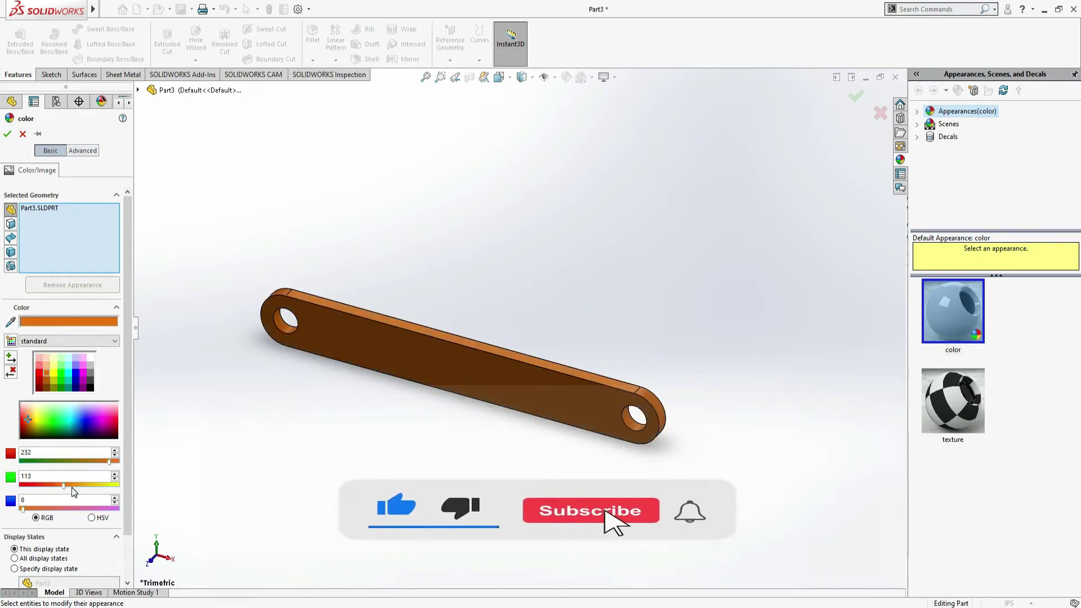
{"action": "left_click", "coordinate": [73, 485]}
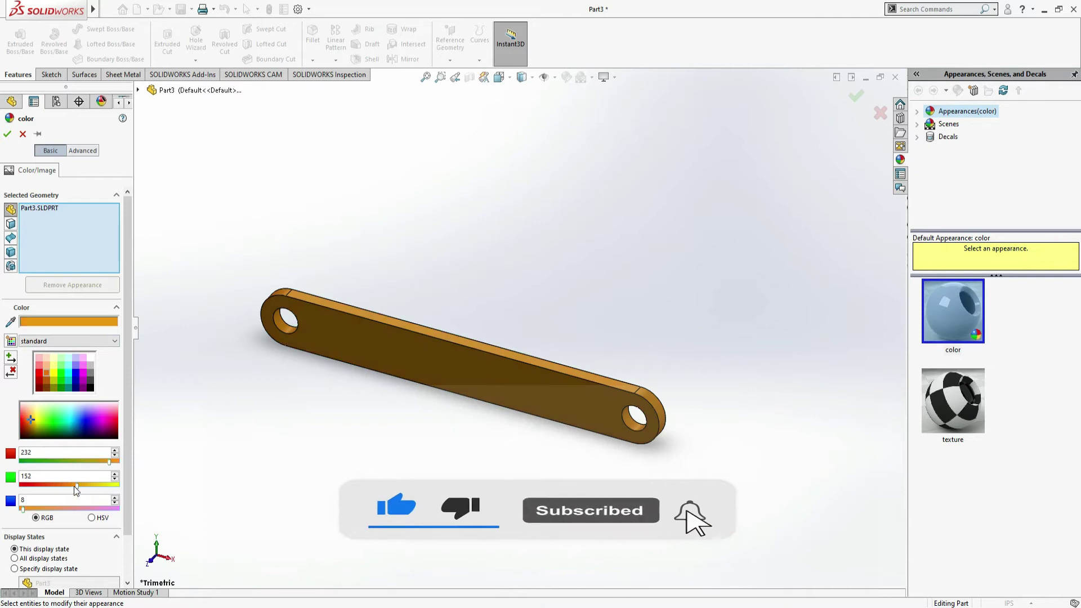
{"action": "left_click", "coordinate": [7, 135]}
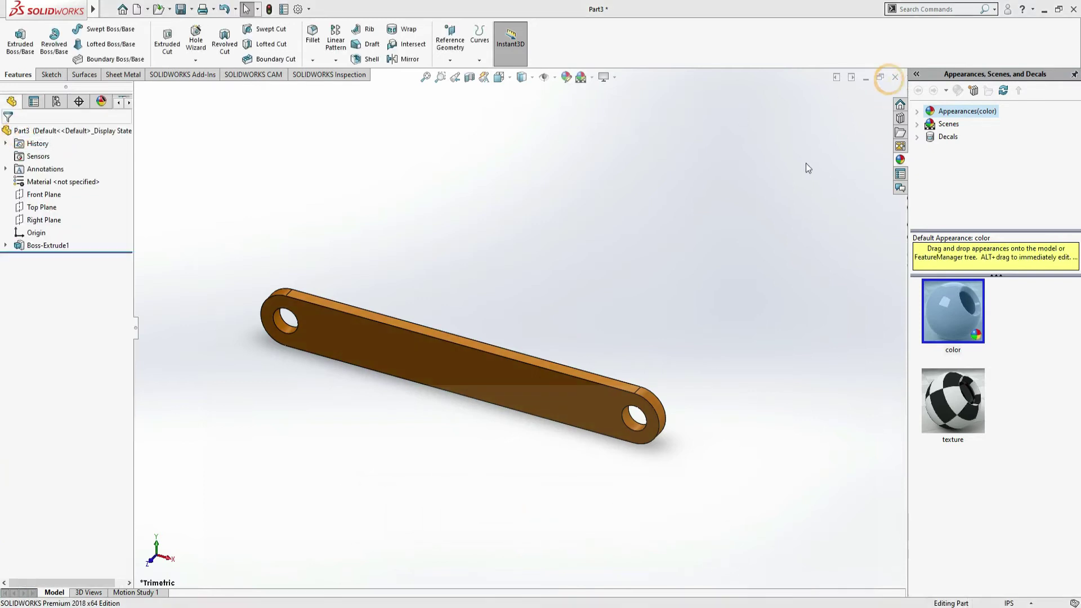
- Save the finished link as Part3 in the linkage assembly drawing folder and check link 4 in the CAED manual drawing
{"action": "left_click", "coordinate": [552, 282]}
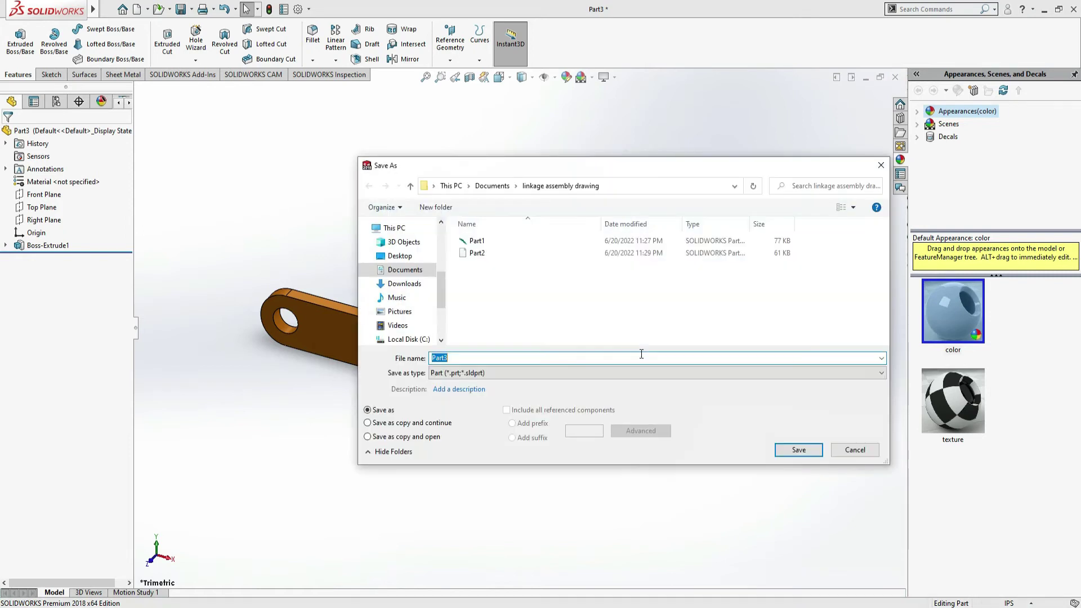
{"action": "left_click", "coordinate": [798, 453]}
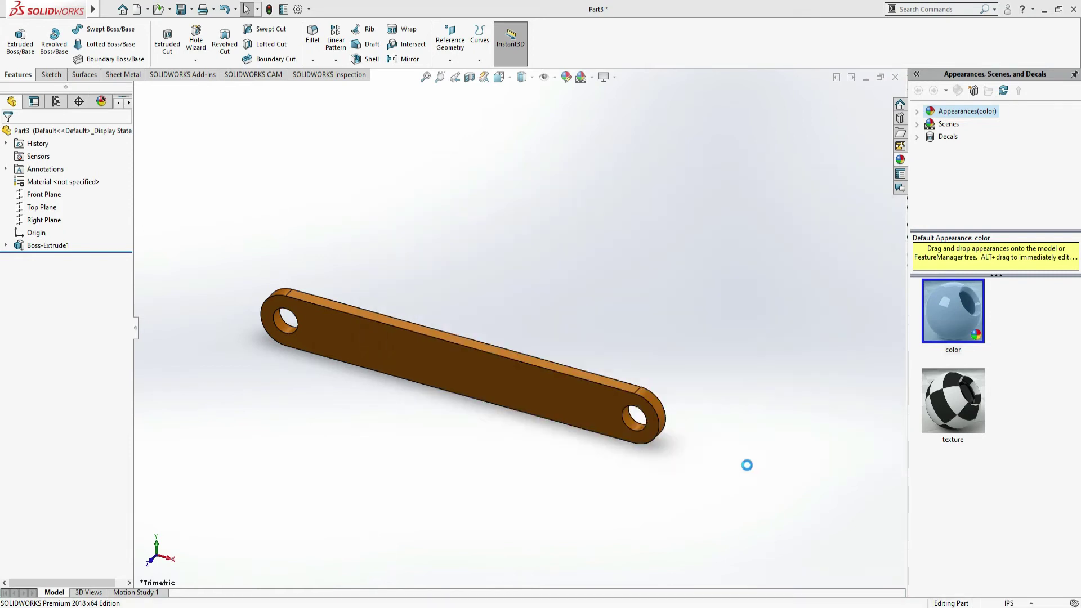
{"action": "key", "text": "alt+Tab"}
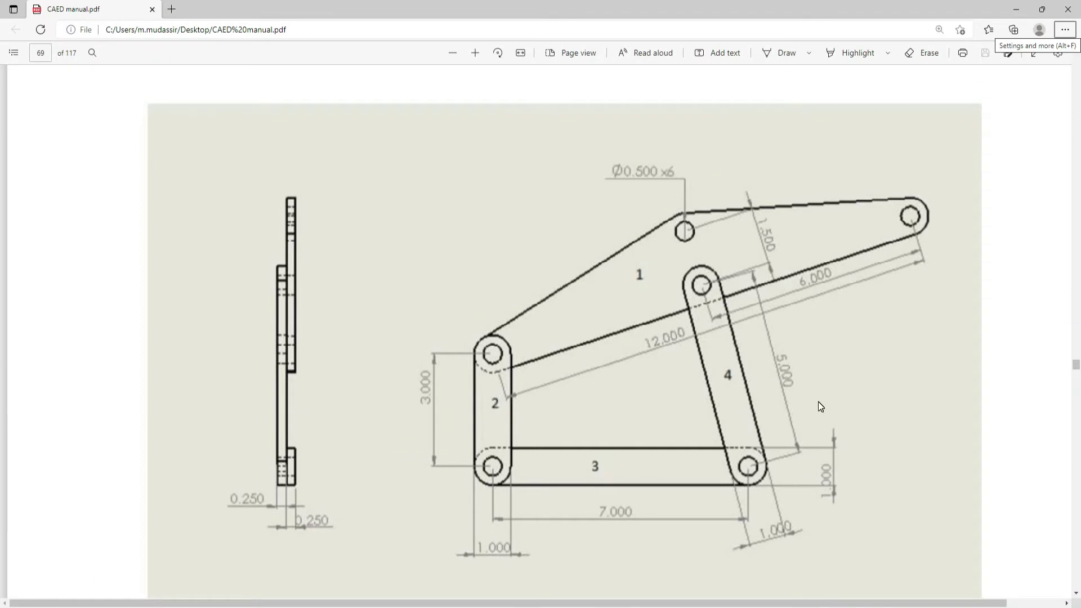
{"action": "key", "text": "alt+Tab"}
- Create a new part document and set its units to IPS (inch, pound, second)
{"action": "left_click", "coordinate": [137, 10]}
{"action": "left_click", "coordinate": [443, 448]}
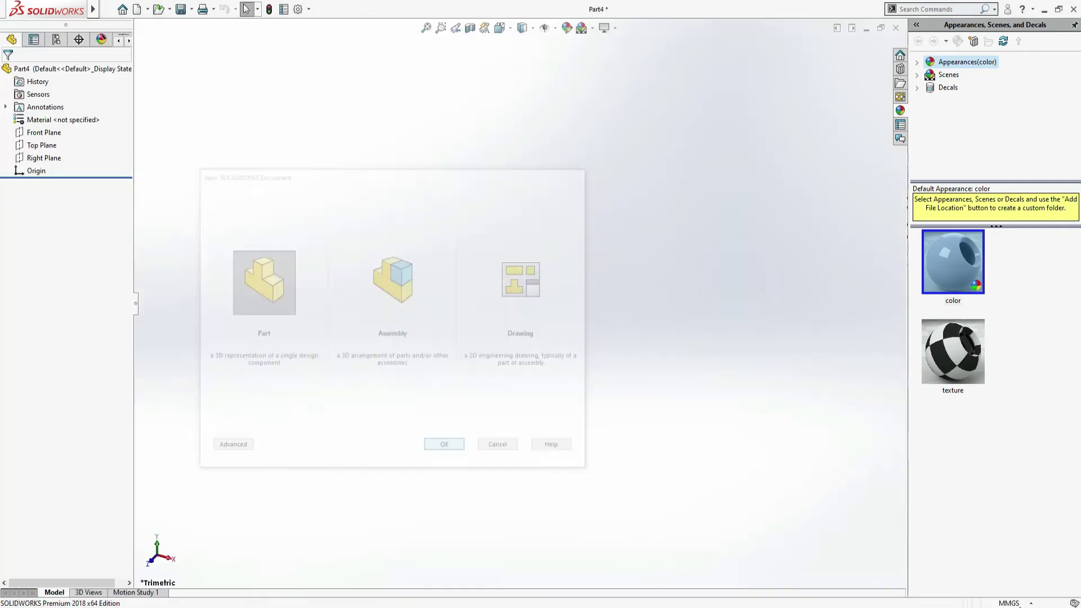
{"action": "left_click", "coordinate": [1013, 602]}
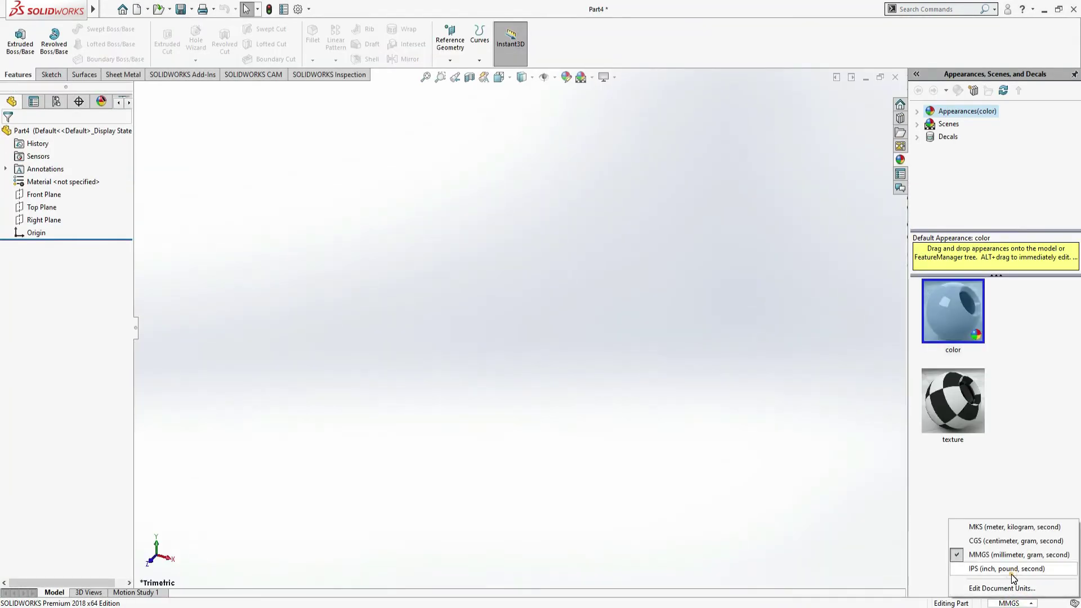
{"action": "left_click", "coordinate": [1012, 570]}
- Sketch a vertical straight slot on the Front Plane upward from the origin, about 2.59 in between centres and 1.94 in wide
{"action": "left_click", "coordinate": [57, 192]}
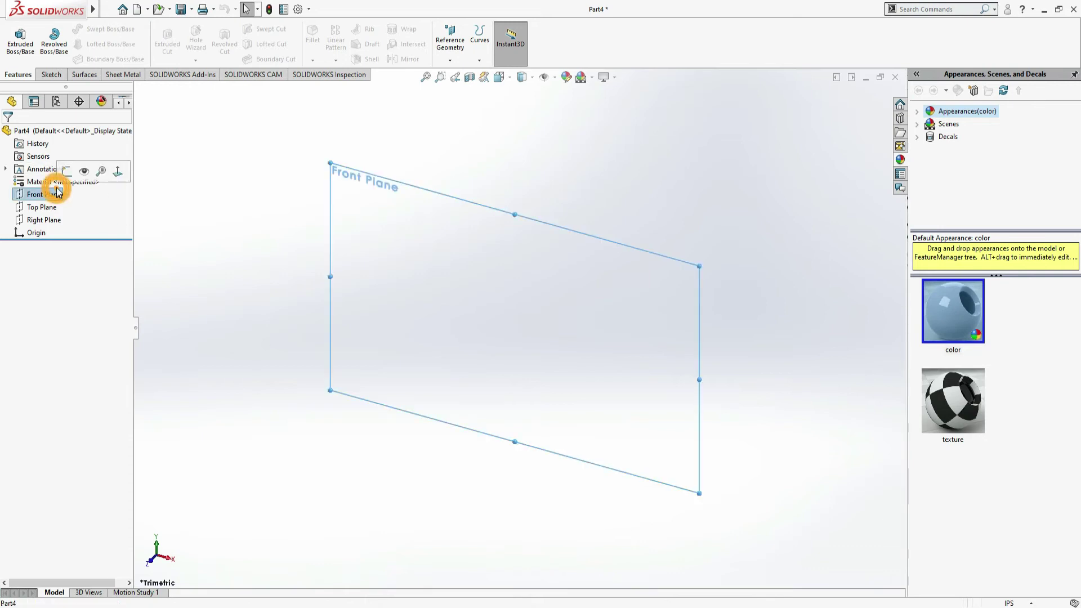
{"action": "left_click", "coordinate": [67, 170]}
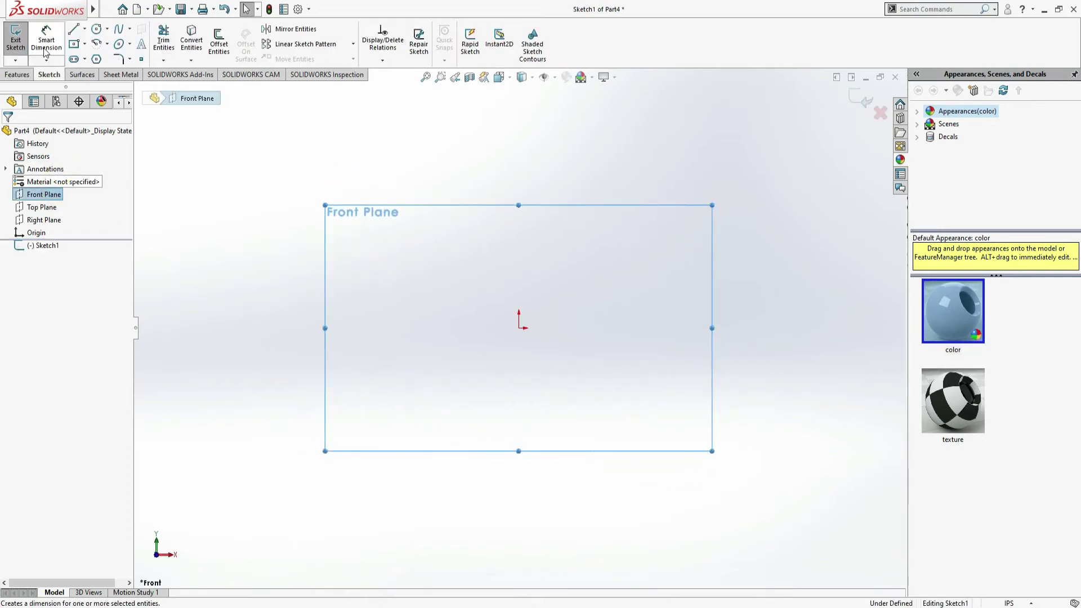
{"action": "left_click", "coordinate": [74, 59]}
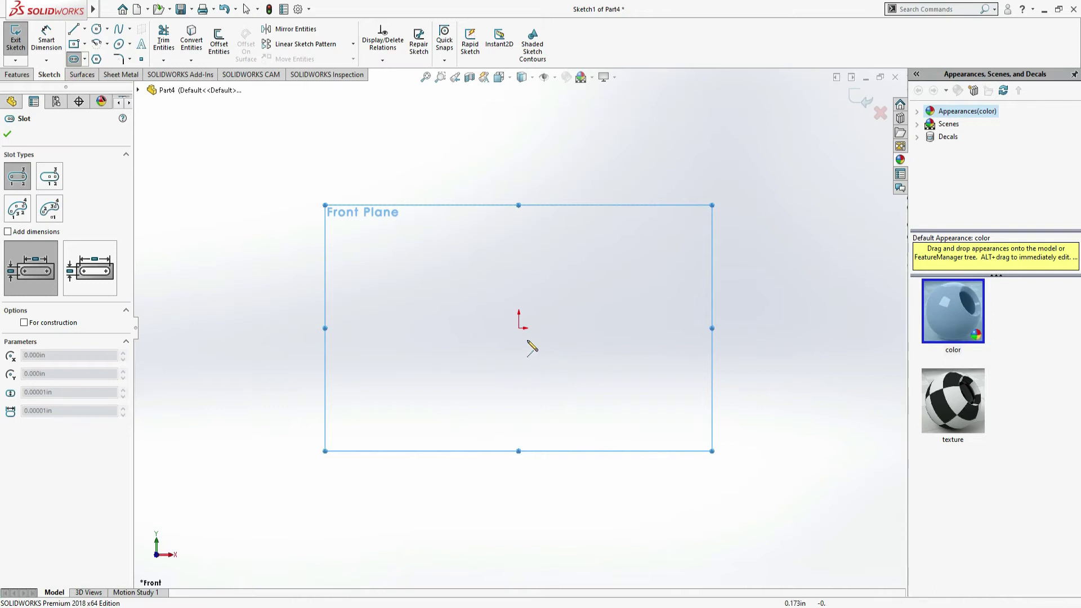
{"action": "left_click", "coordinate": [518, 327]}
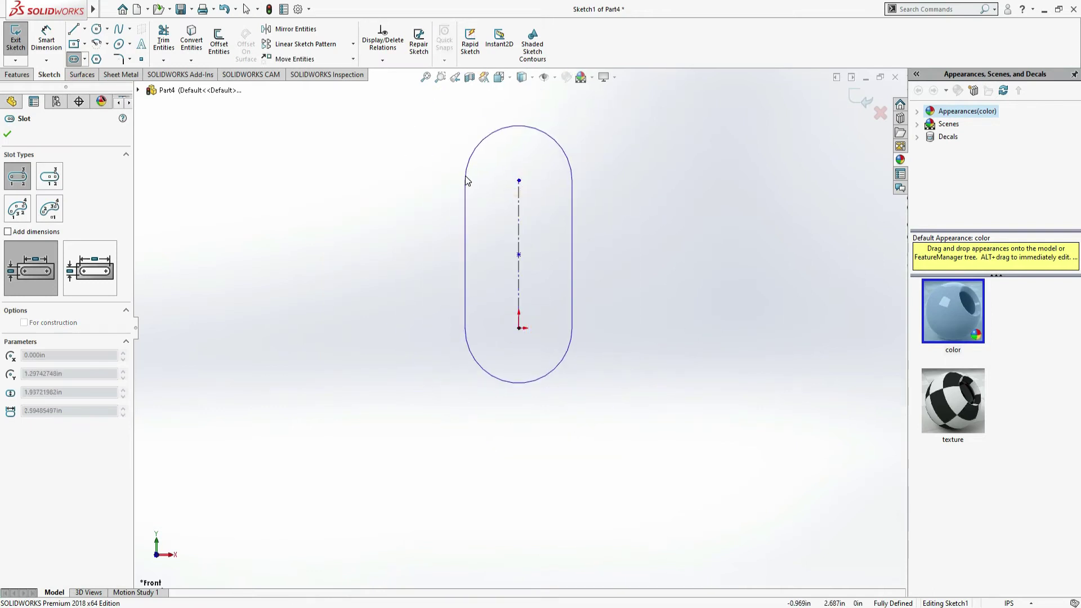
{"action": "left_click", "coordinate": [465, 176]}
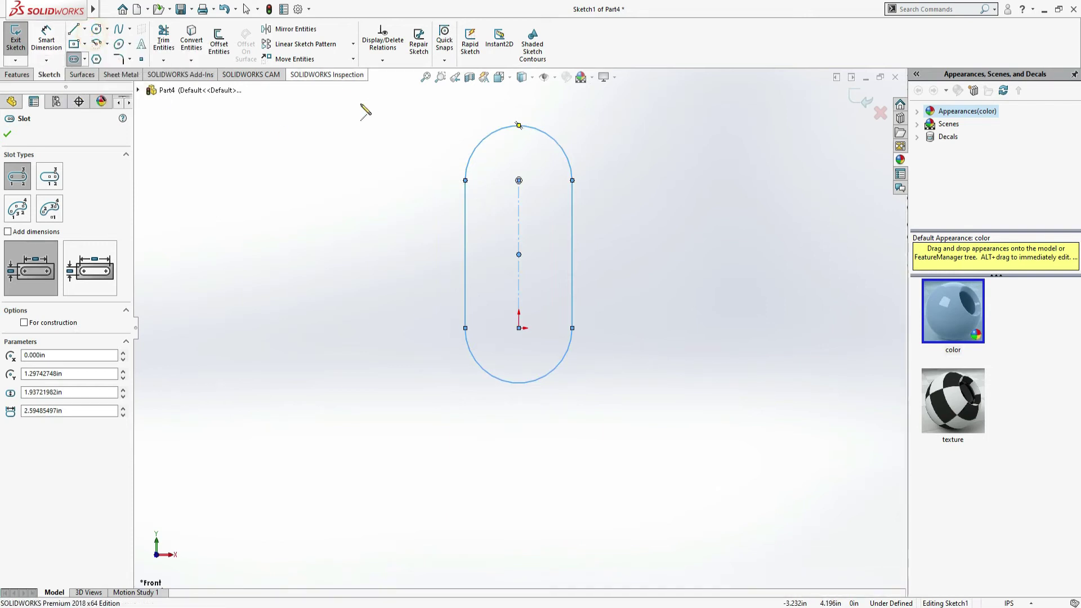
- Draw circles of about 0.25 in radius at the slot's upper centre and 0.39 in at the origin, and make them equal
{"action": "left_click", "coordinate": [96, 29]}
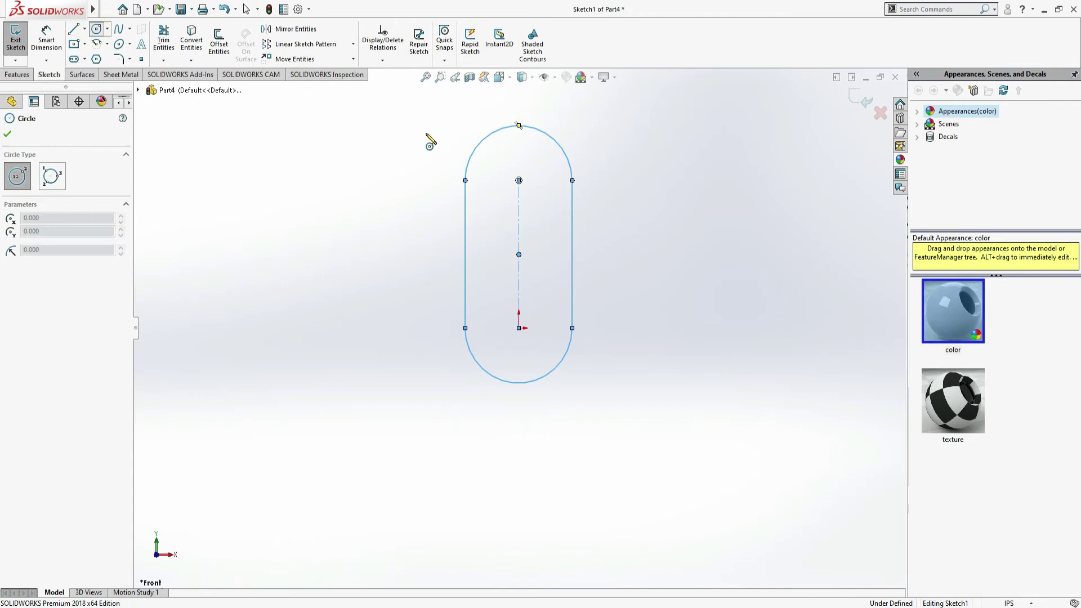
{"action": "left_click_drag", "start_coordinate": [518, 181], "coordinate": [532, 179]}
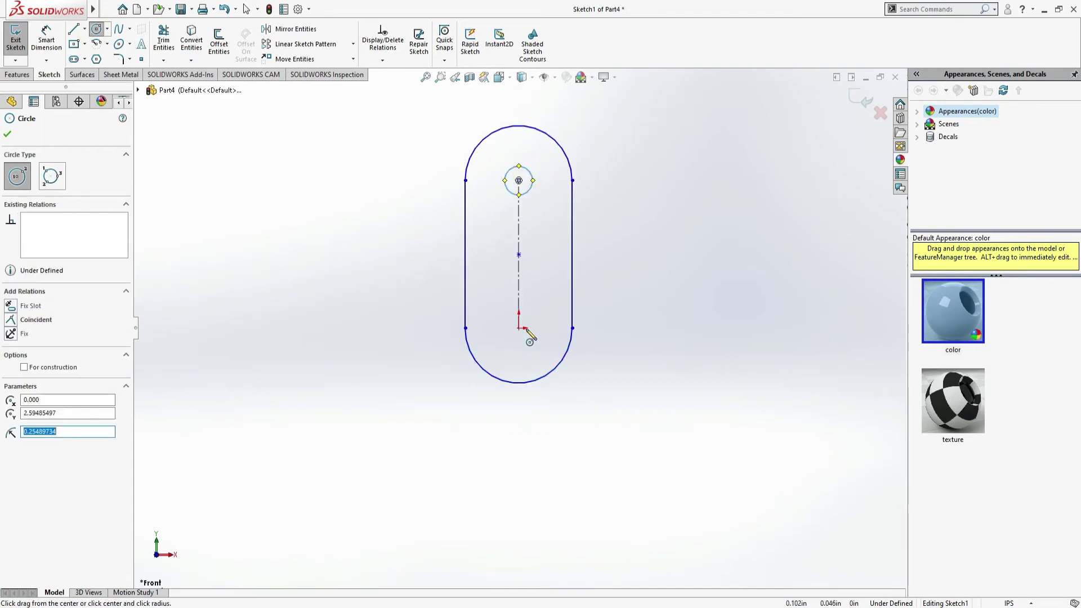
{"action": "left_click_drag", "start_coordinate": [518, 327], "coordinate": [538, 318]}
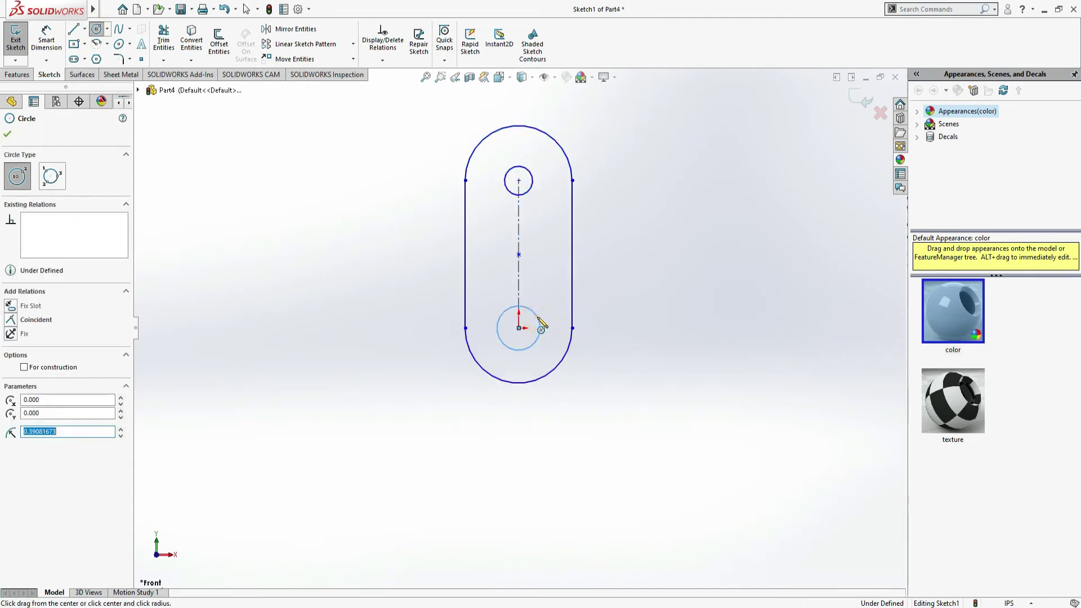
{"action": "key", "text": "Escape"}
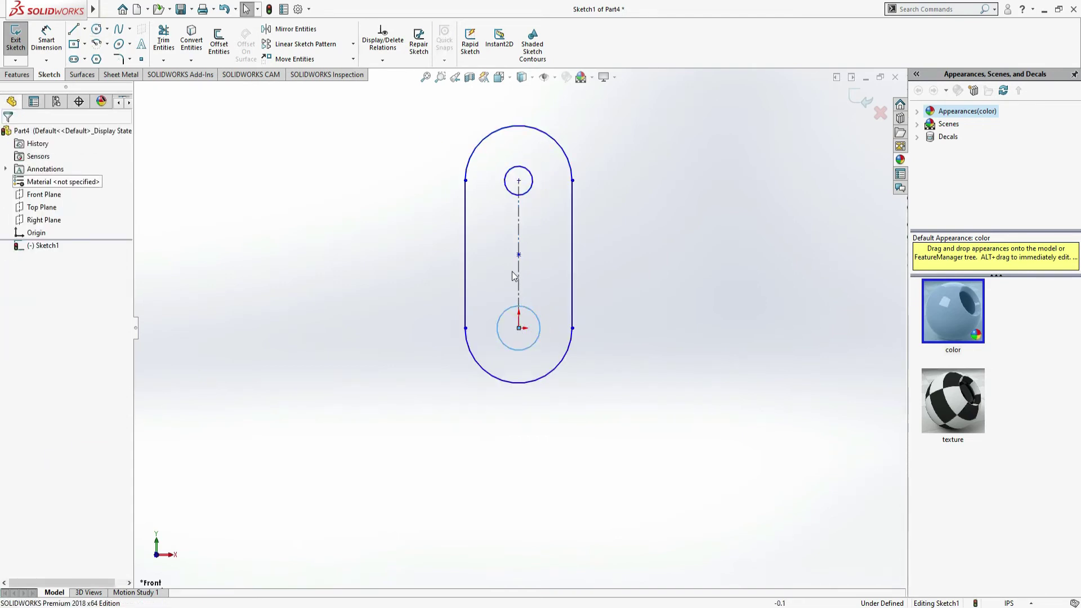
{"action": "left_click", "coordinate": [529, 194], "text": "ctrl"}
{"action": "left_click", "coordinate": [22, 363]}
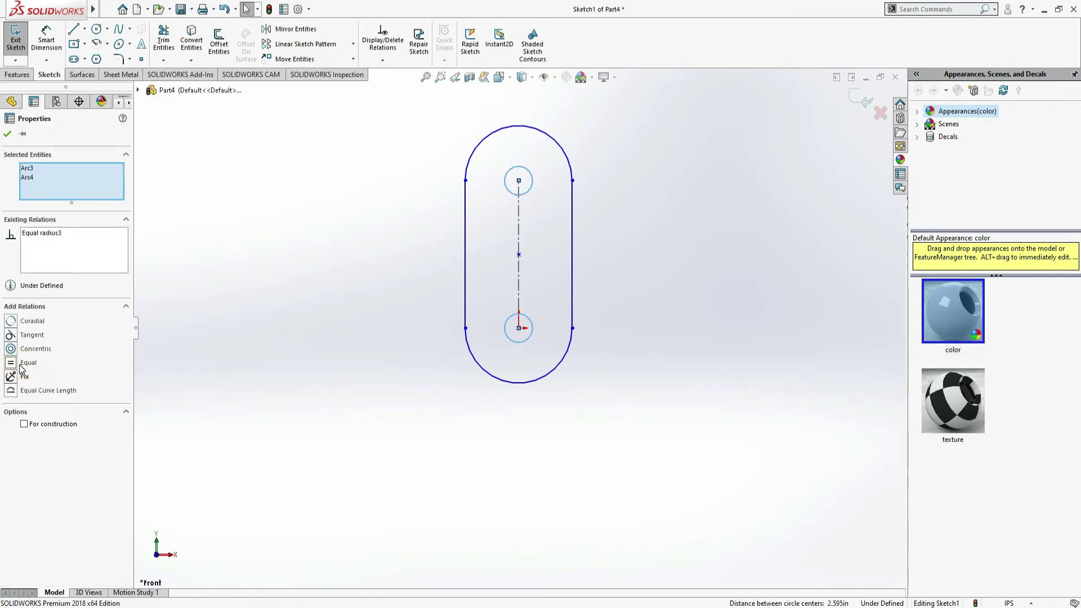
{"action": "left_click", "coordinate": [7, 134]}
- Dimension the vertical slot's centre-to-centre length as 5 in
{"action": "key", "text": "d"}
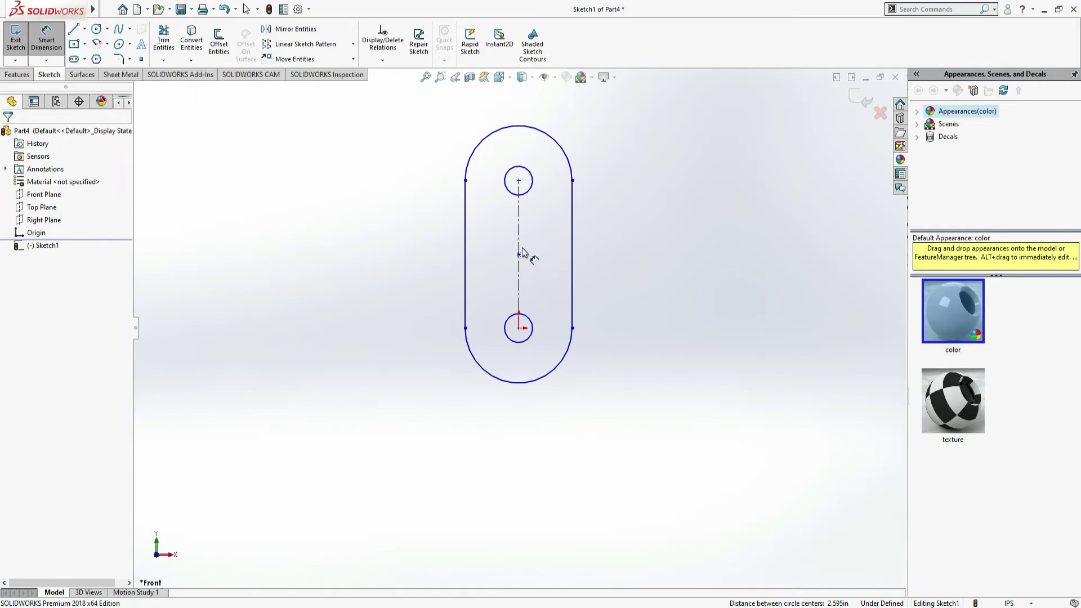
{"action": "left_click", "coordinate": [519, 248]}
{"action": "left_click", "coordinate": [610, 264]}
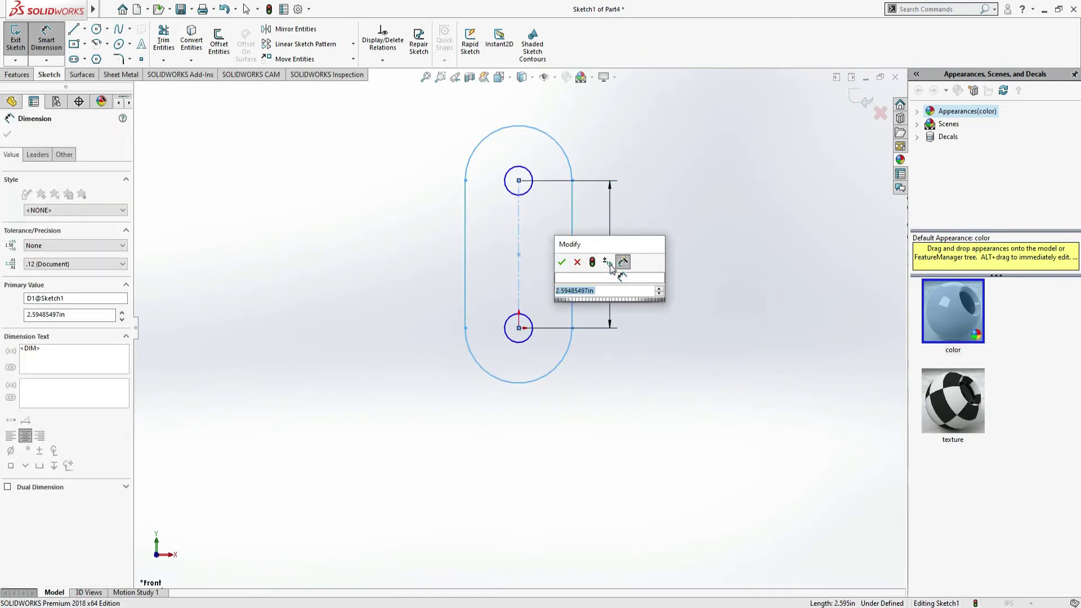
{"action": "type", "text": "5"}
{"action": "key", "text": "Return"}
- Dimension the slot's lower end arc with a 0.5 in radius
{"action": "left_click", "coordinate": [548, 371]}
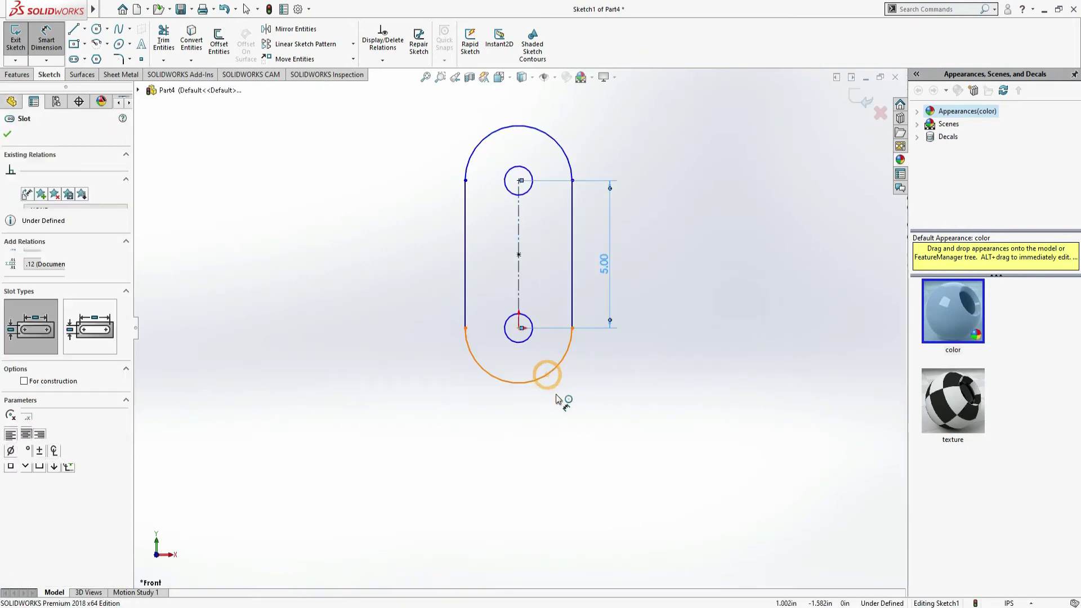
{"action": "left_click", "coordinate": [557, 397]}
{"action": "type", "text": "0.5"}
{"action": "key", "text": "Return"}
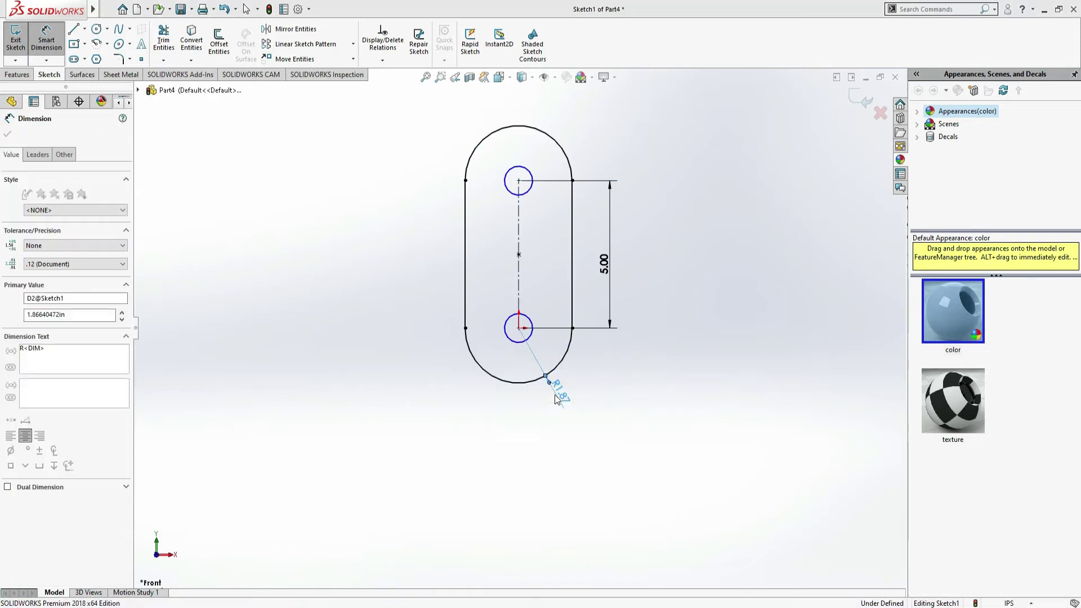
- Dimension the lower hole's diameter as 0.5 in and finish dimensioning
{"action": "left_click", "coordinate": [509, 337]}
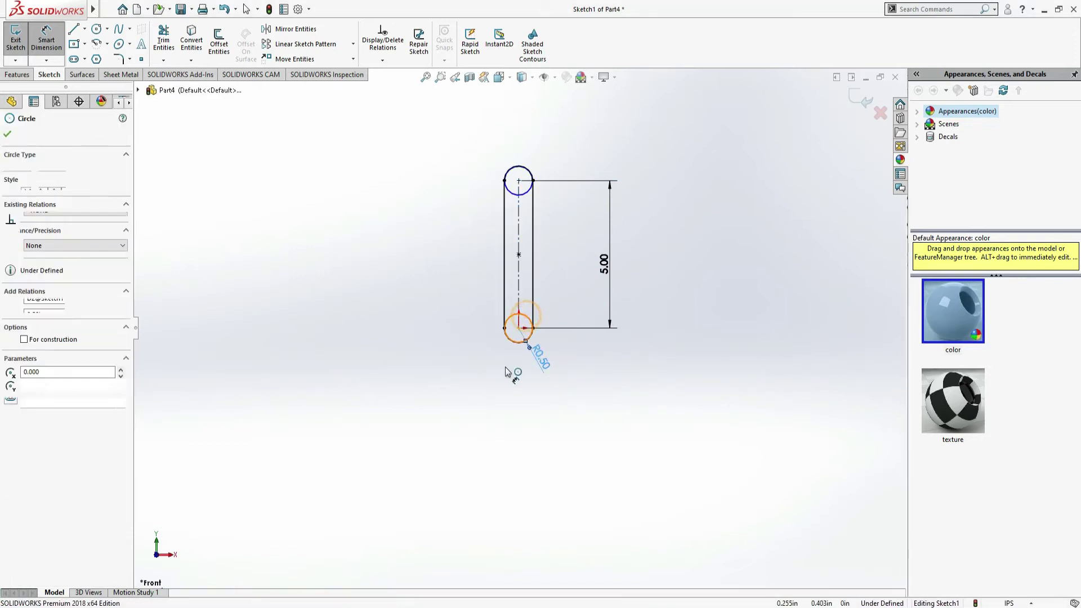
{"action": "left_click", "coordinate": [471, 357]}
{"action": "type", "text": "0.5"}
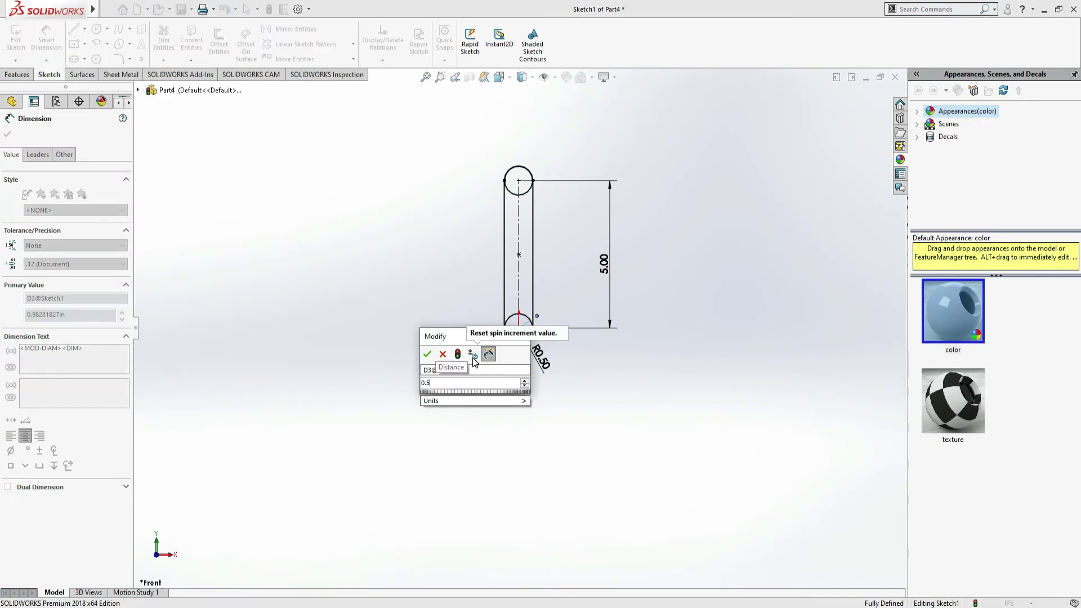
{"action": "key", "text": "Return"}
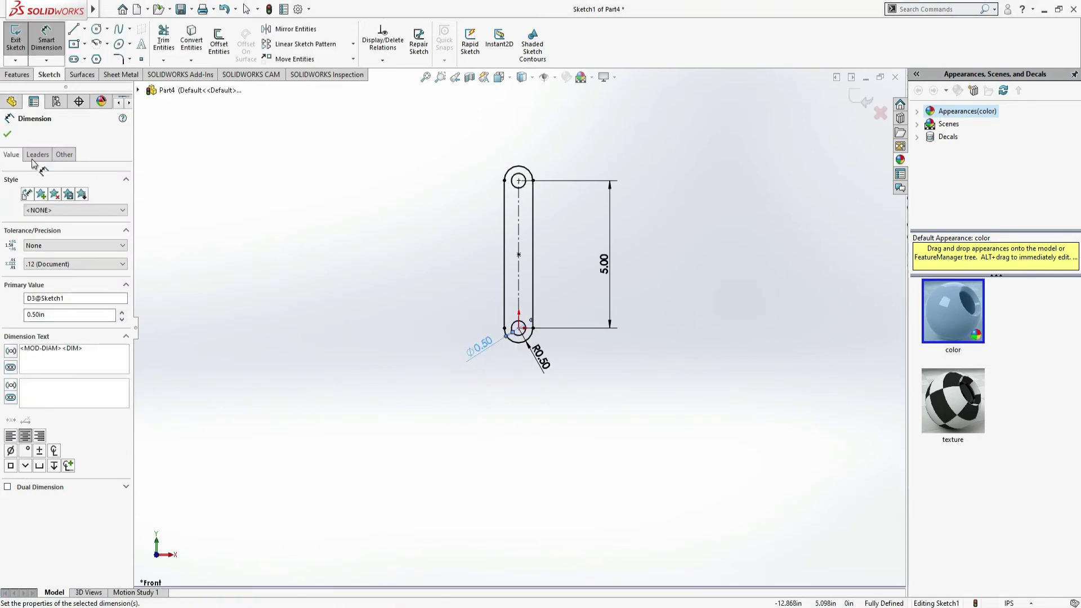
{"action": "left_click", "coordinate": [16, 135]}
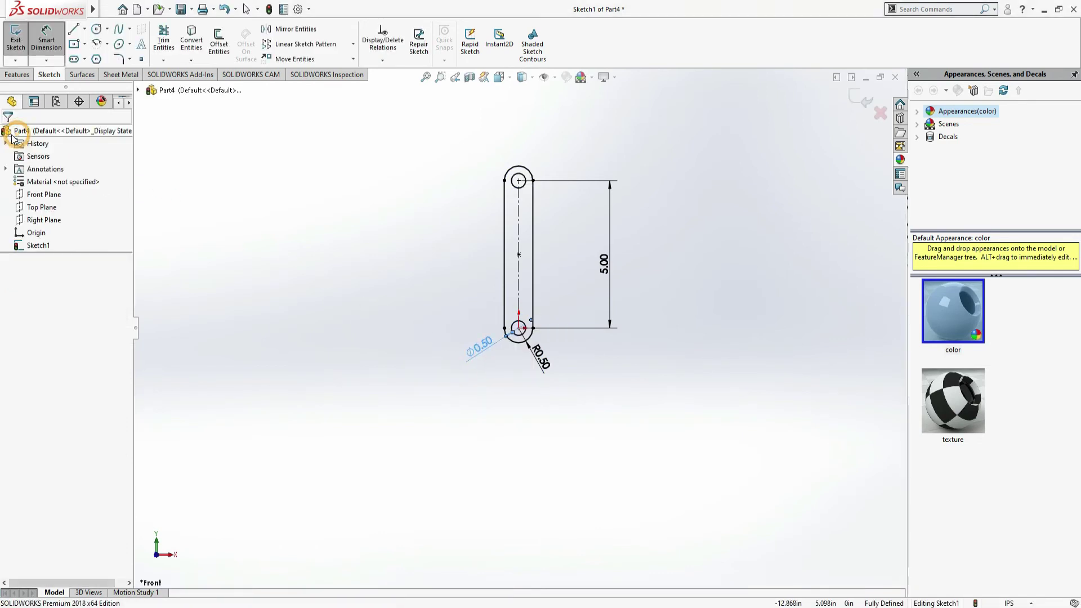
- Extrude the 5 in link sketch as a blind boss 0.25 in deep
{"action": "left_click", "coordinate": [18, 73]}
{"action": "left_click", "coordinate": [21, 40]}
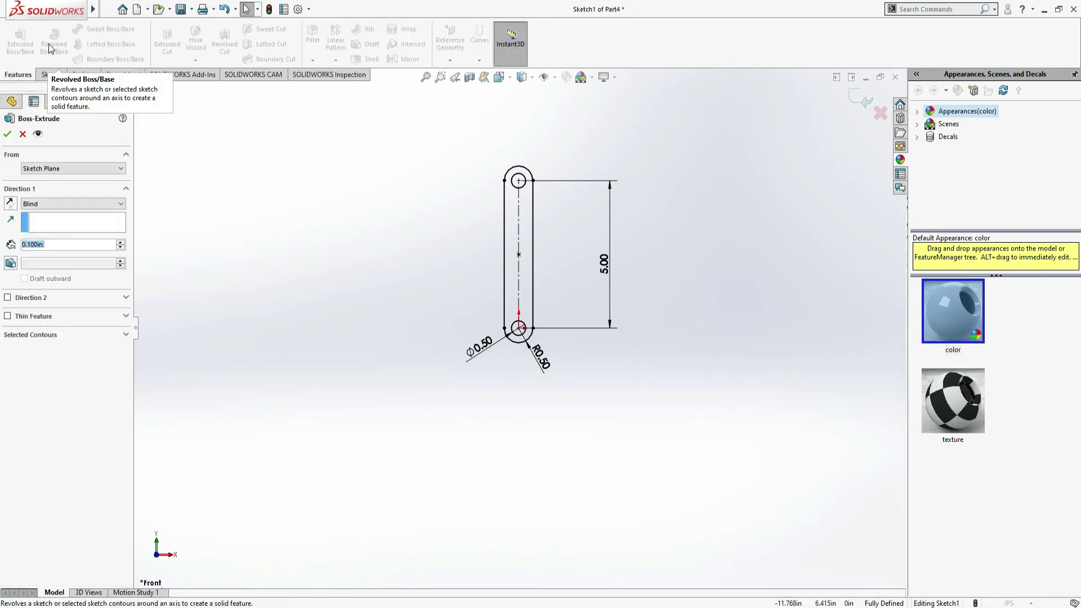
{"action": "type", "text": "0.25"}
{"action": "key", "text": "Return"}
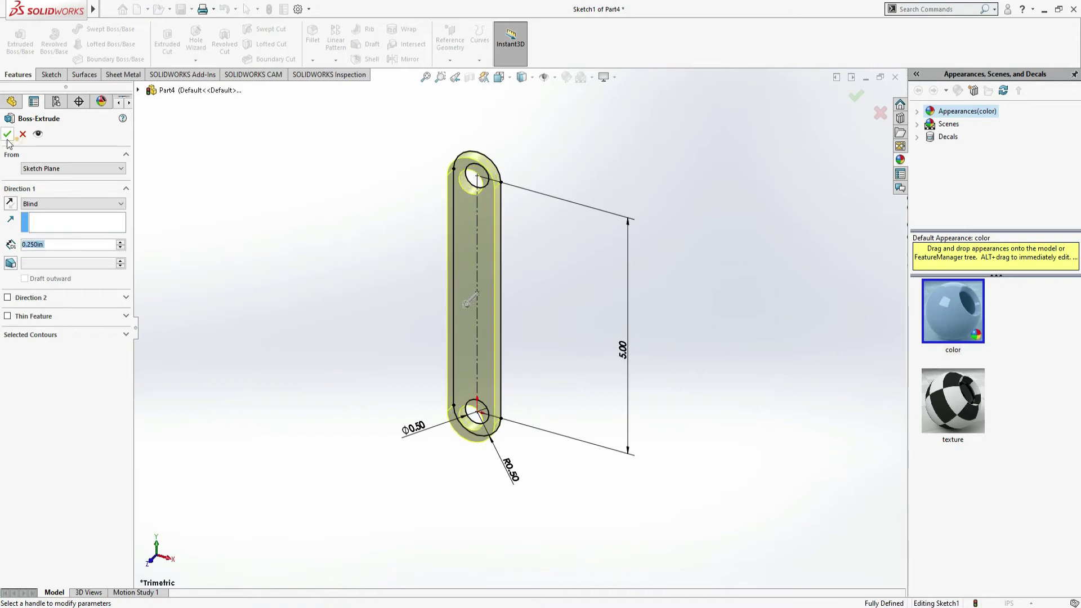
{"action": "left_click", "coordinate": [7, 134]}
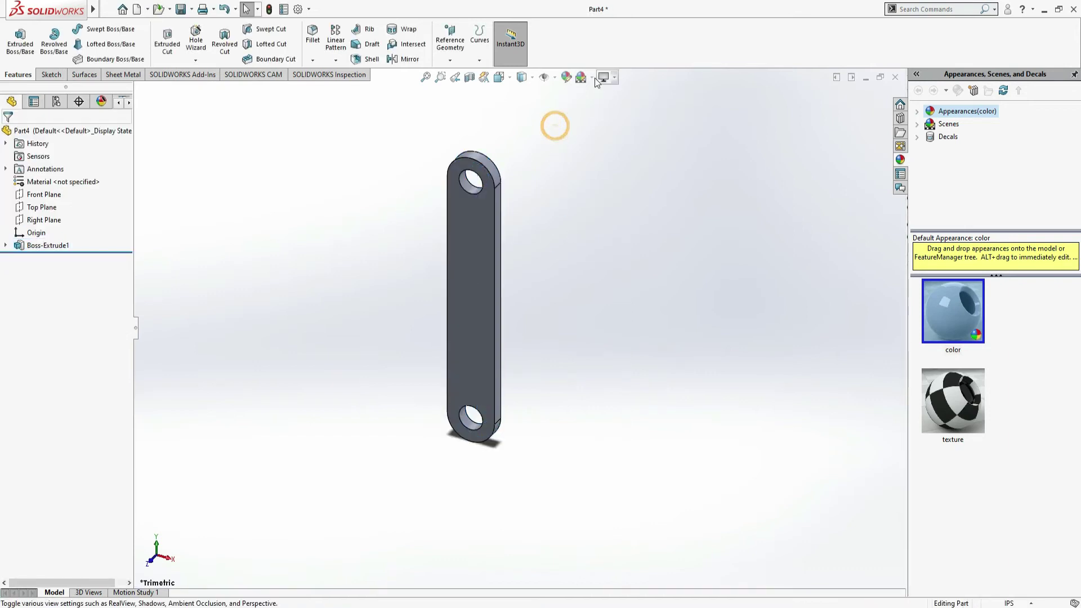
- Change the whole link's appearance to the medium grey swatch, RGB 128, 128, 128
{"action": "left_click", "coordinate": [565, 77]}
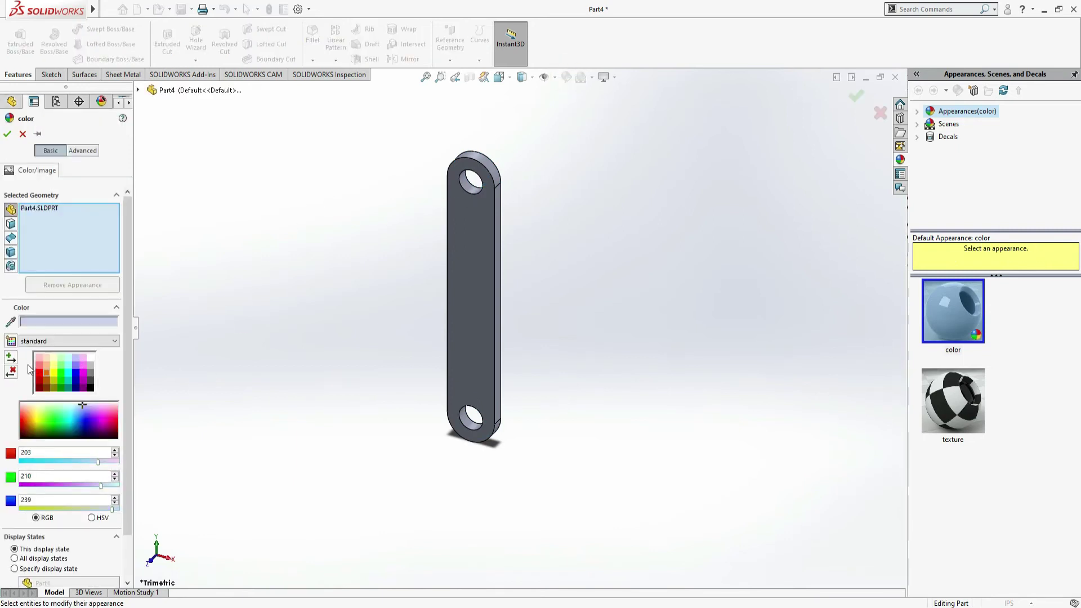
{"action": "left_click", "coordinate": [88, 365]}
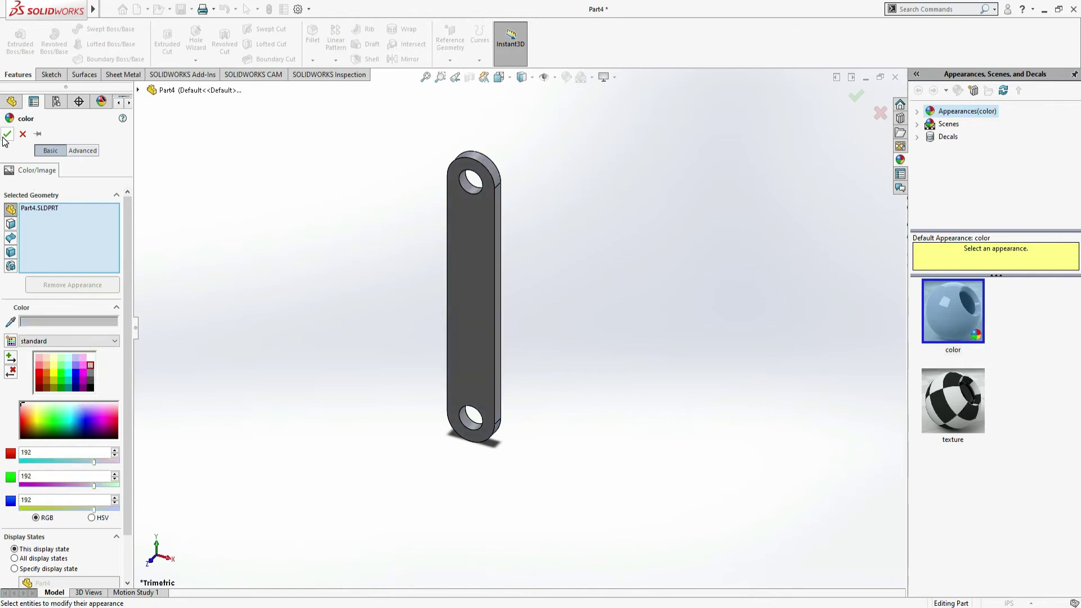
{"action": "left_click", "coordinate": [90, 376]}
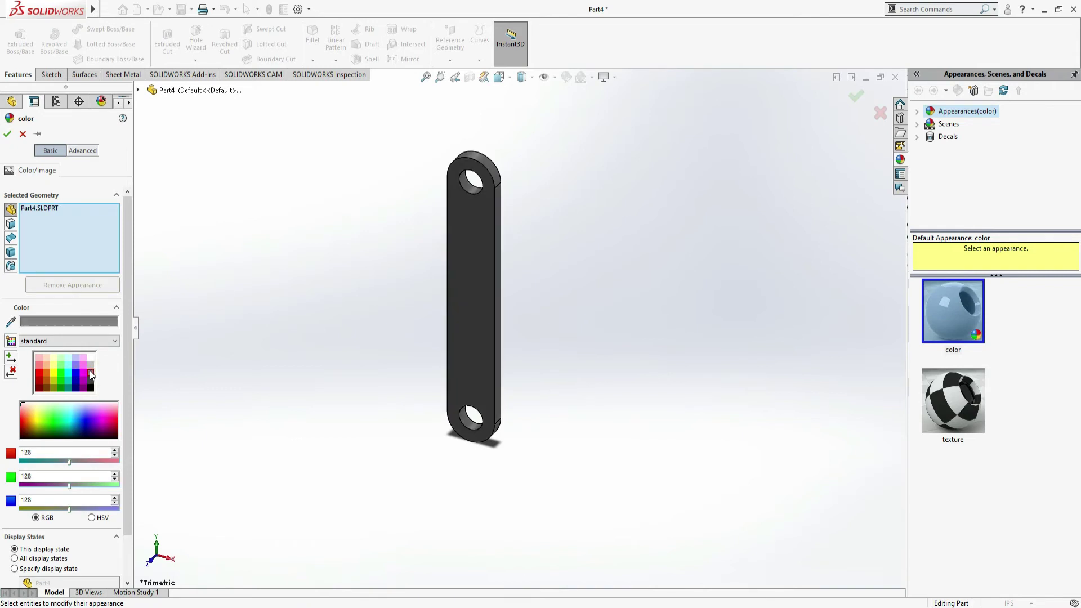
{"action": "left_click", "coordinate": [8, 133]}
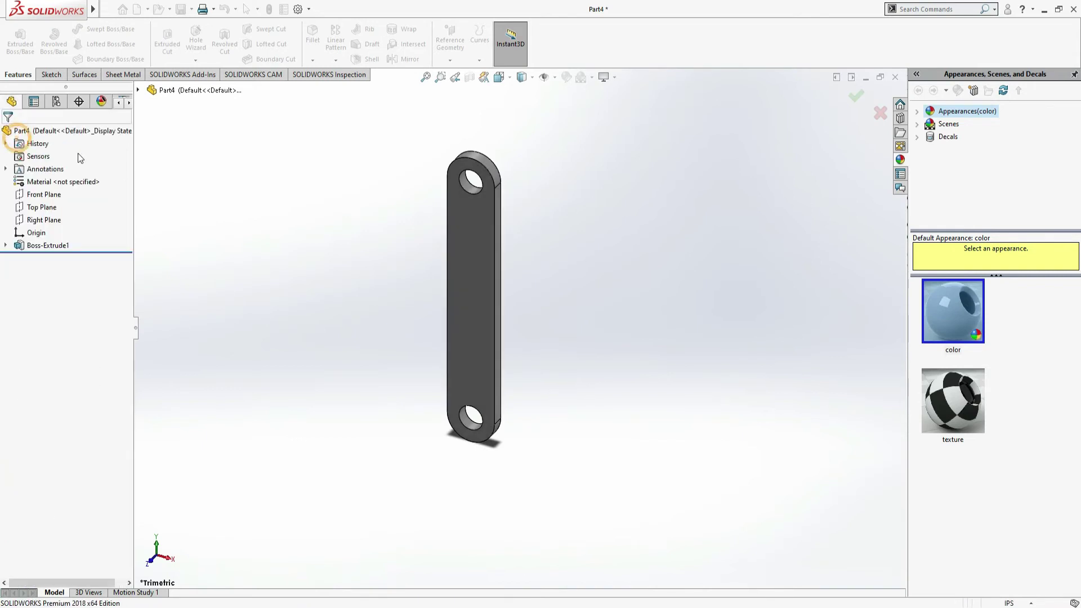
- Close the link and save it as Part4 in the linkage assembly drawing folder
{"action": "left_click", "coordinate": [895, 79]}
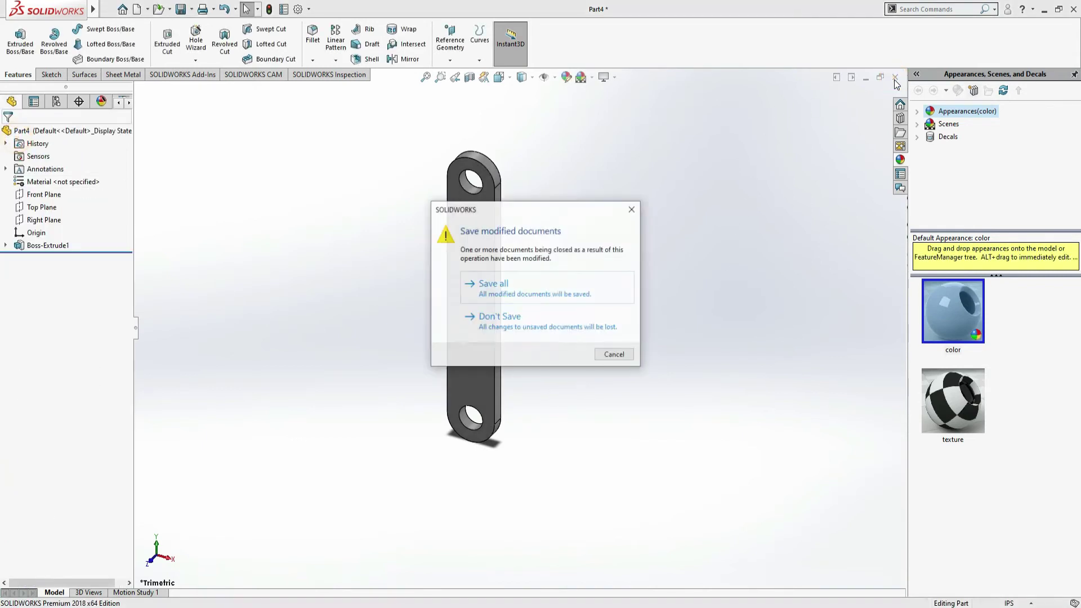
{"action": "left_click", "coordinate": [498, 291]}
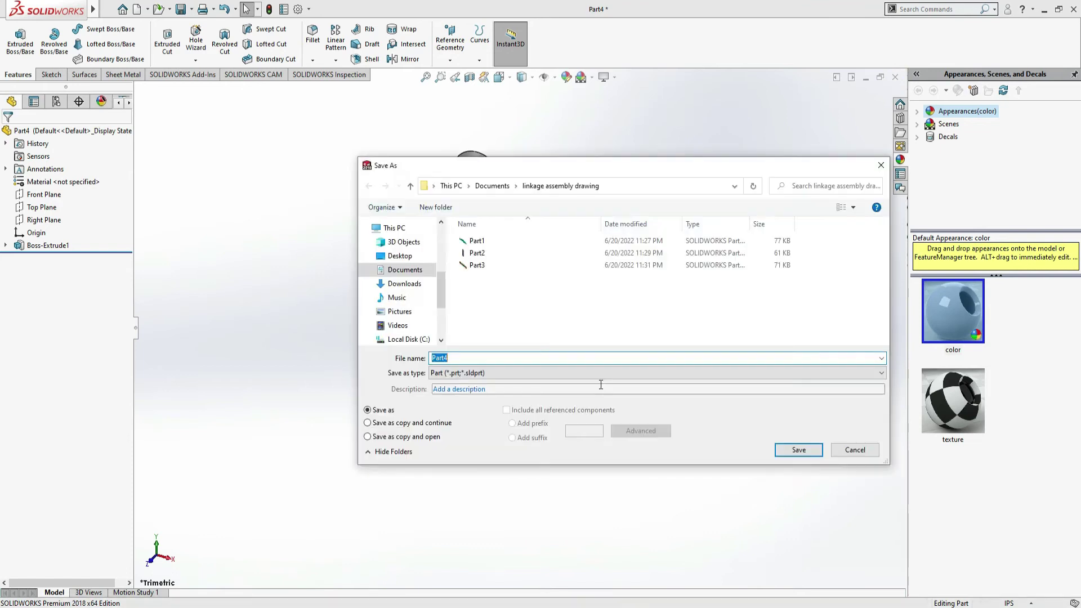
{"action": "left_click", "coordinate": [791, 449]}
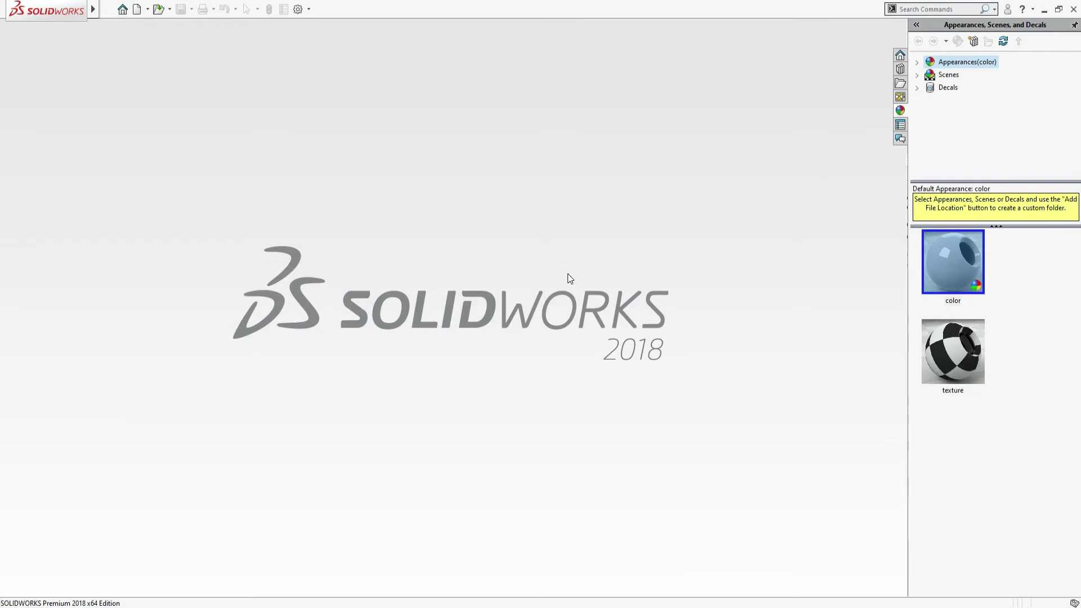
- After checking the linkage drawing in the CAED manual PDF, start a new assembly and make origins visible
{"action": "key", "text": "alt+Tab"}
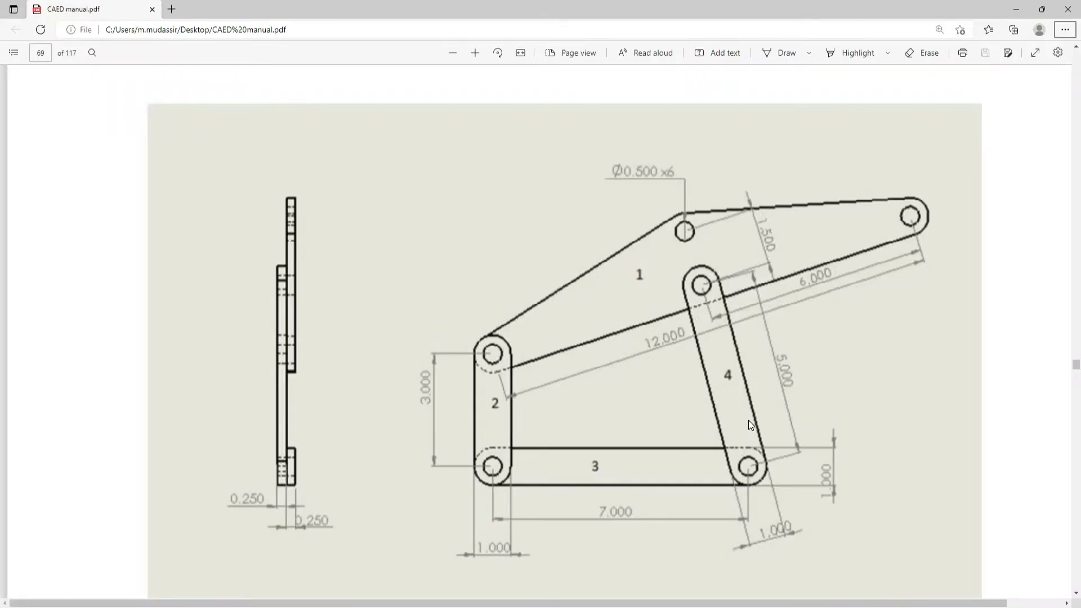
{"action": "key", "text": "alt+Tab"}
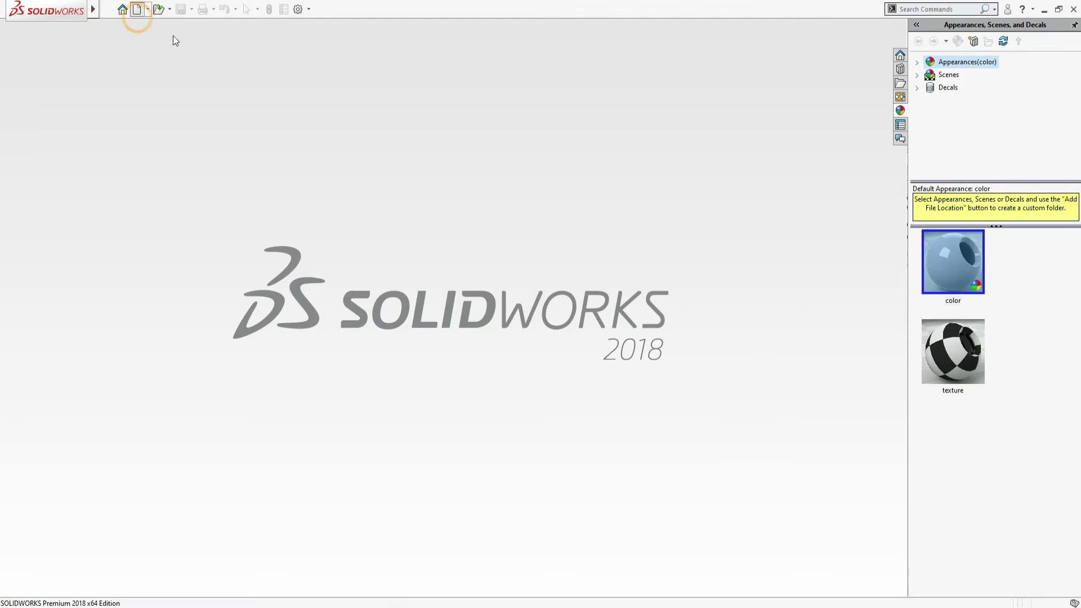
{"action": "left_click", "coordinate": [386, 292]}
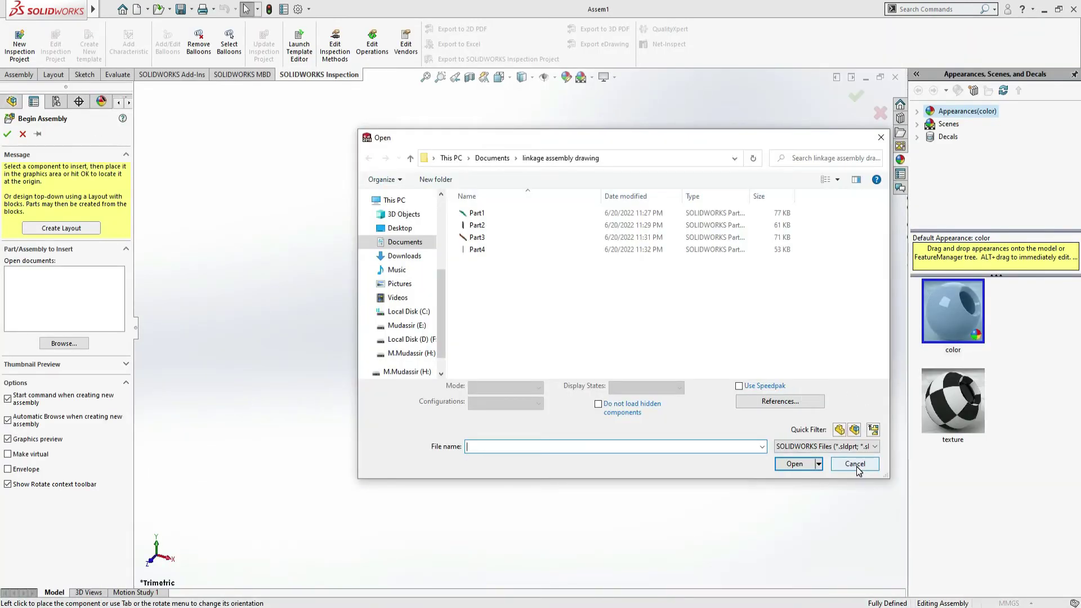
{"action": "left_click", "coordinate": [855, 464]}
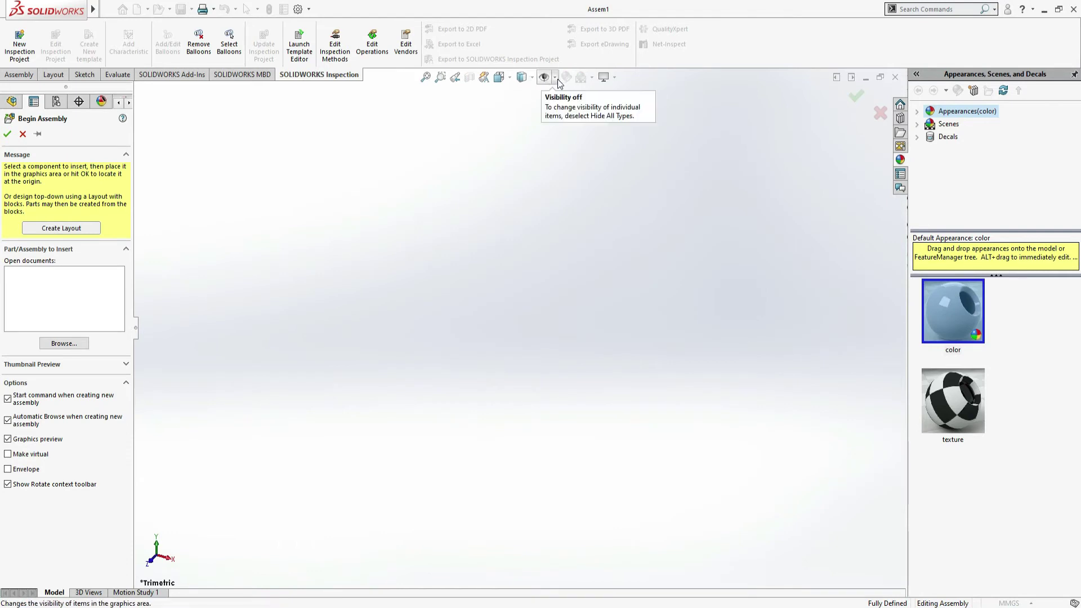
{"action": "left_click", "coordinate": [556, 79]}
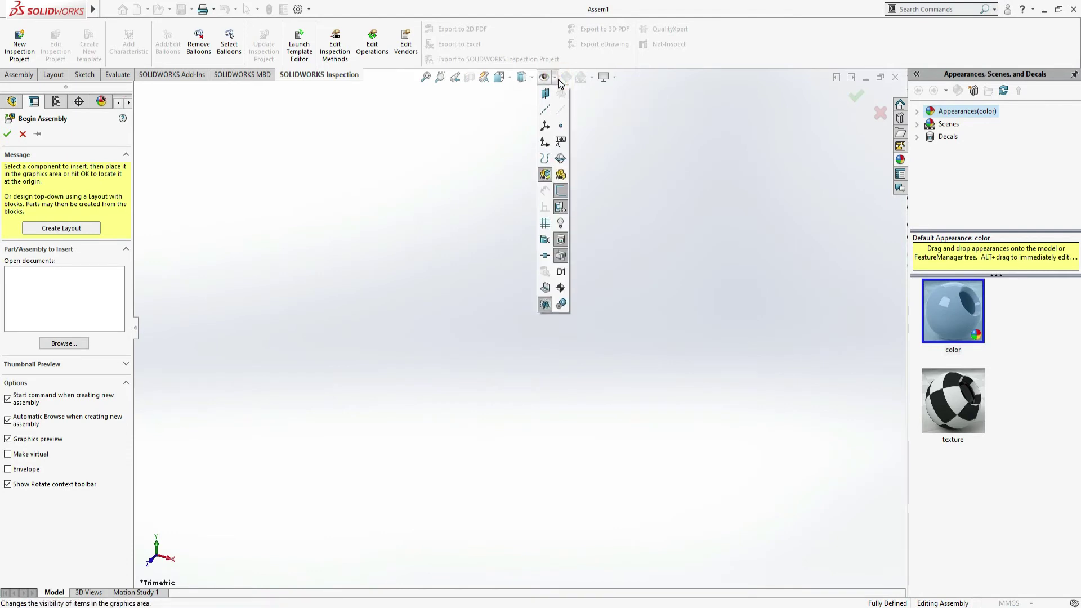
{"action": "left_click", "coordinate": [544, 143]}
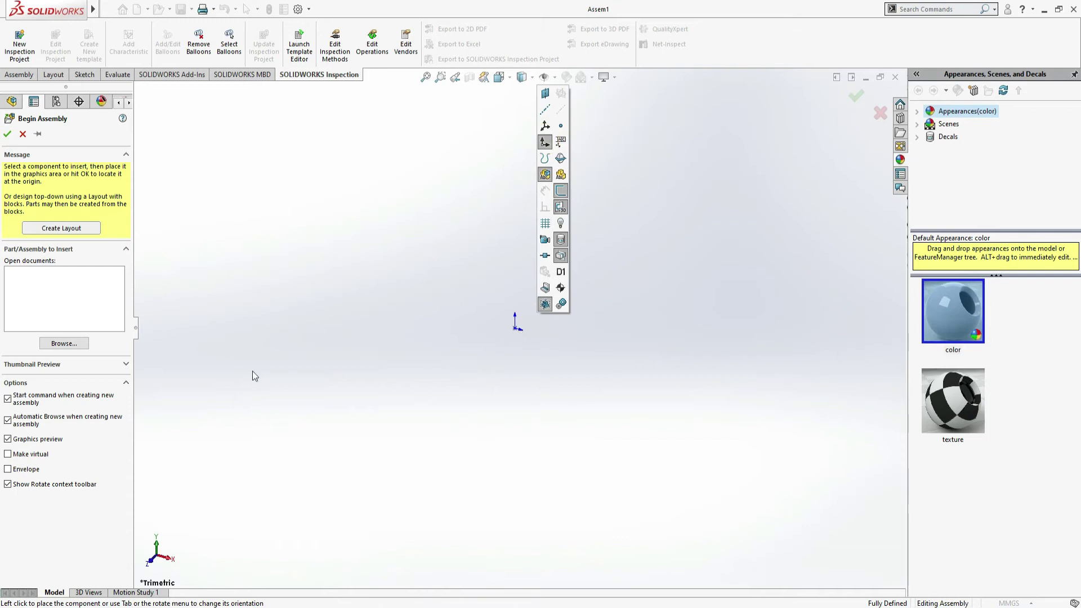
- Insert Part1 from the linkage assembly drawing folder as the first component, placed at the assembly origin
{"action": "left_click", "coordinate": [57, 344]}
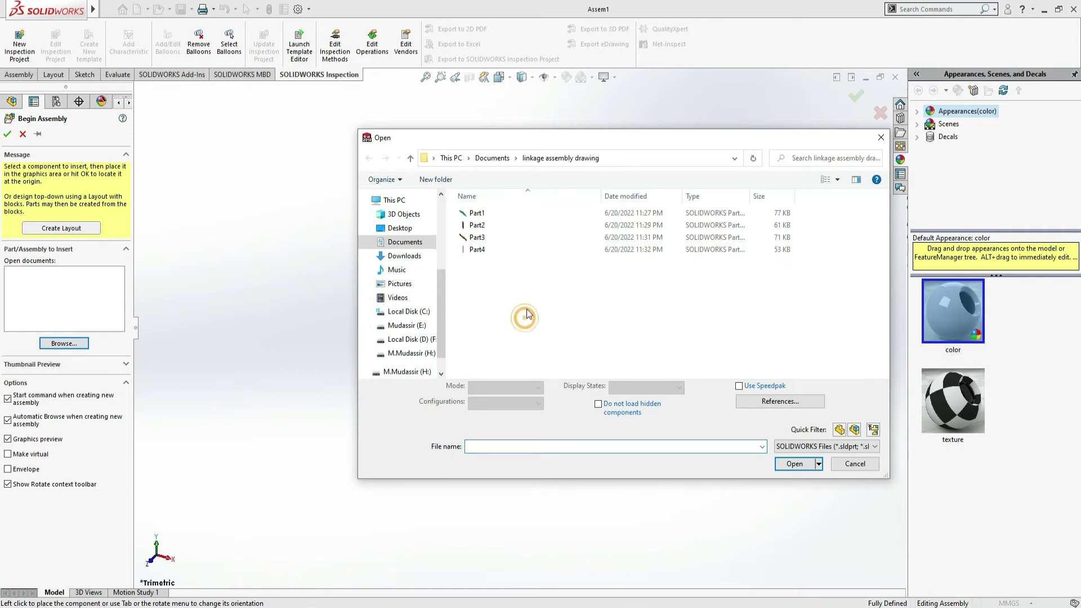
{"action": "left_click", "coordinate": [537, 163]}
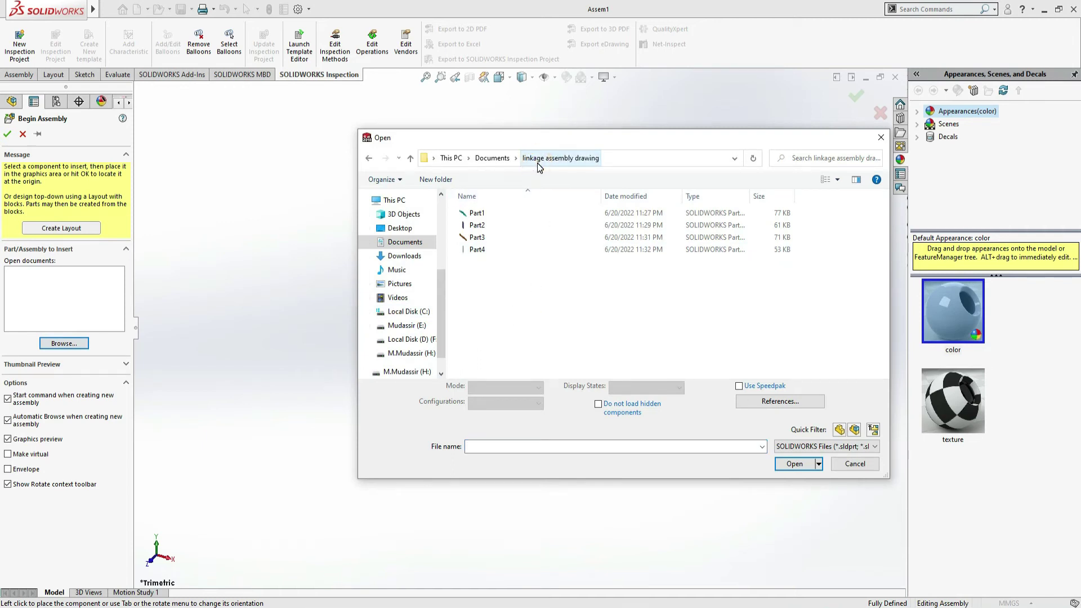
{"action": "left_click", "coordinate": [467, 214]}
{"action": "double_click", "coordinate": [465, 216]}
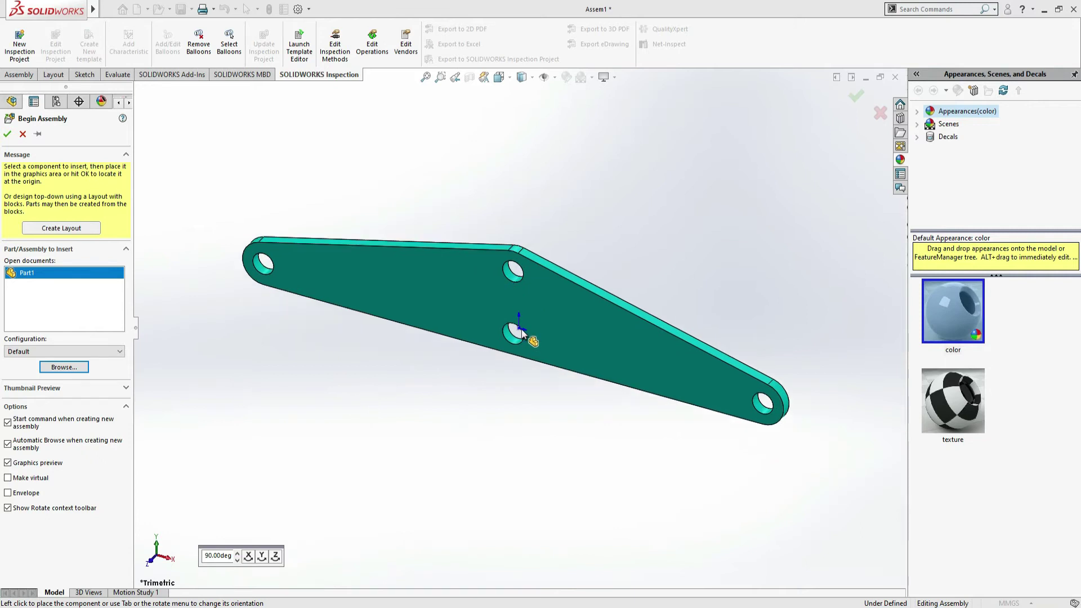
{"action": "left_click", "coordinate": [522, 332]}
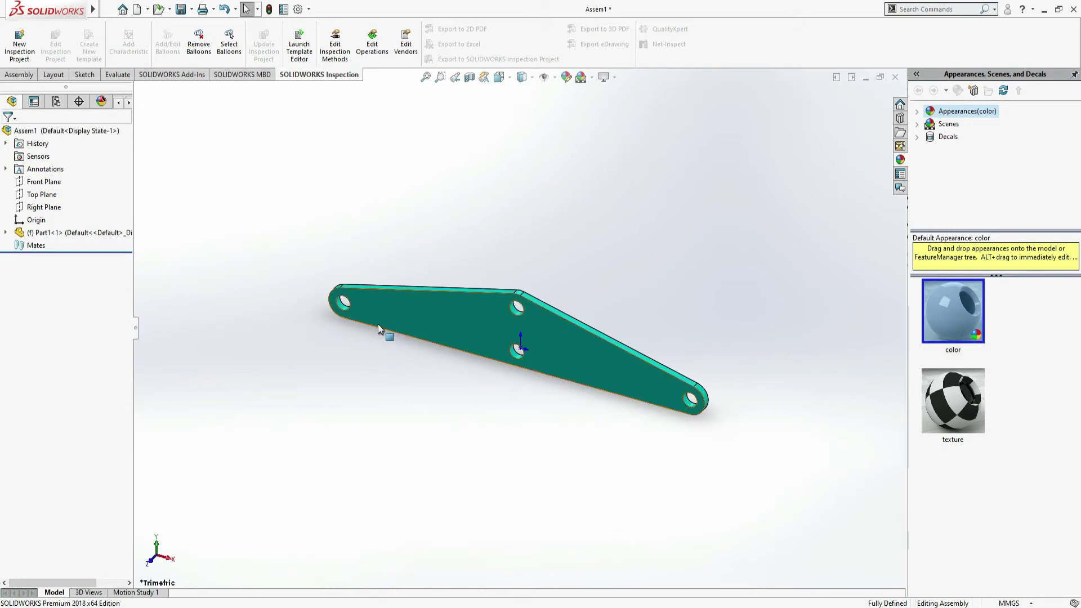
- Check the link layout in the CAED manual drawing and insert Part2 just below Part1's left end
{"action": "key", "text": "alt+Tab"}
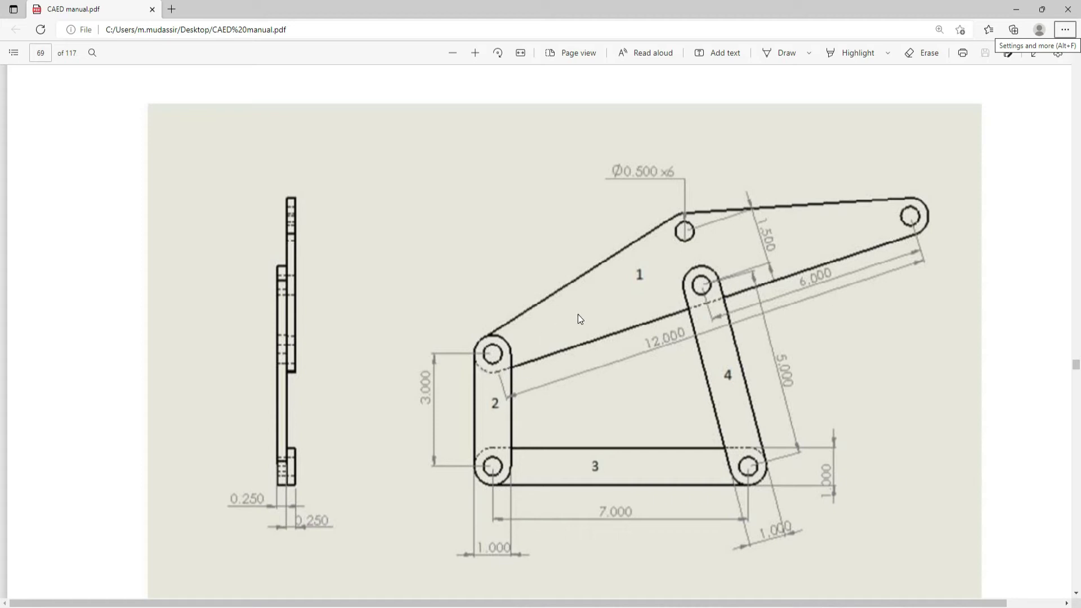
{"action": "key", "text": "alt+Tab"}
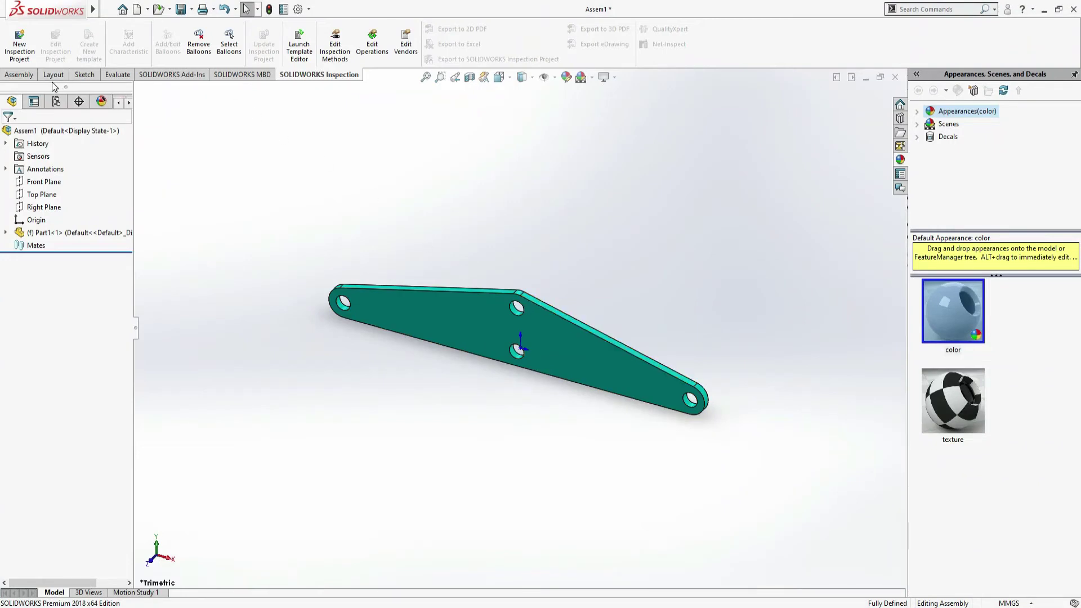
{"action": "left_click", "coordinate": [20, 75]}
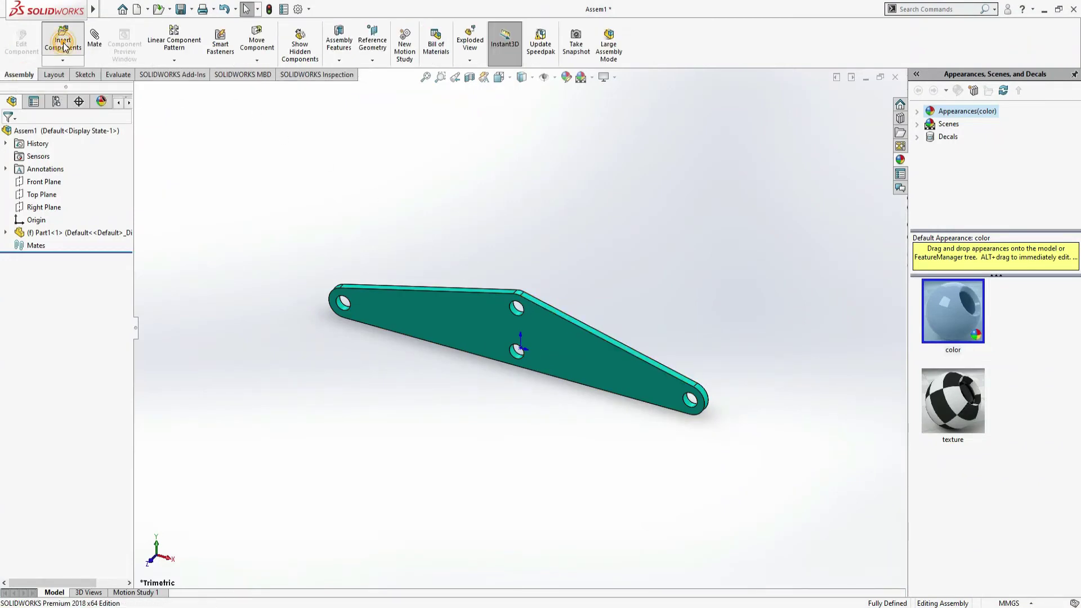
{"action": "left_click", "coordinate": [63, 45]}
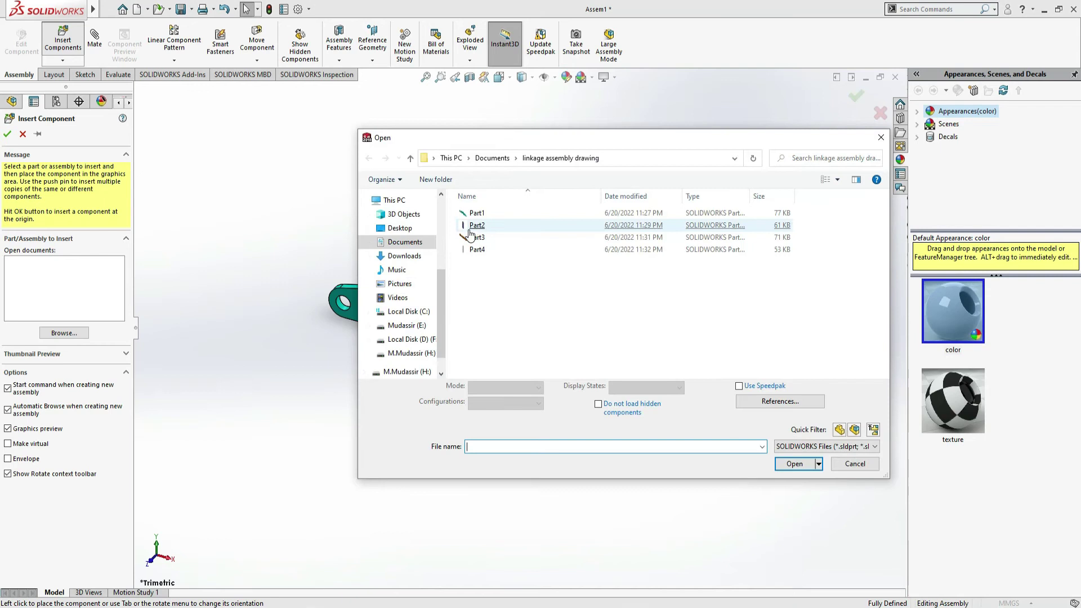
{"action": "double_click", "coordinate": [473, 226]}
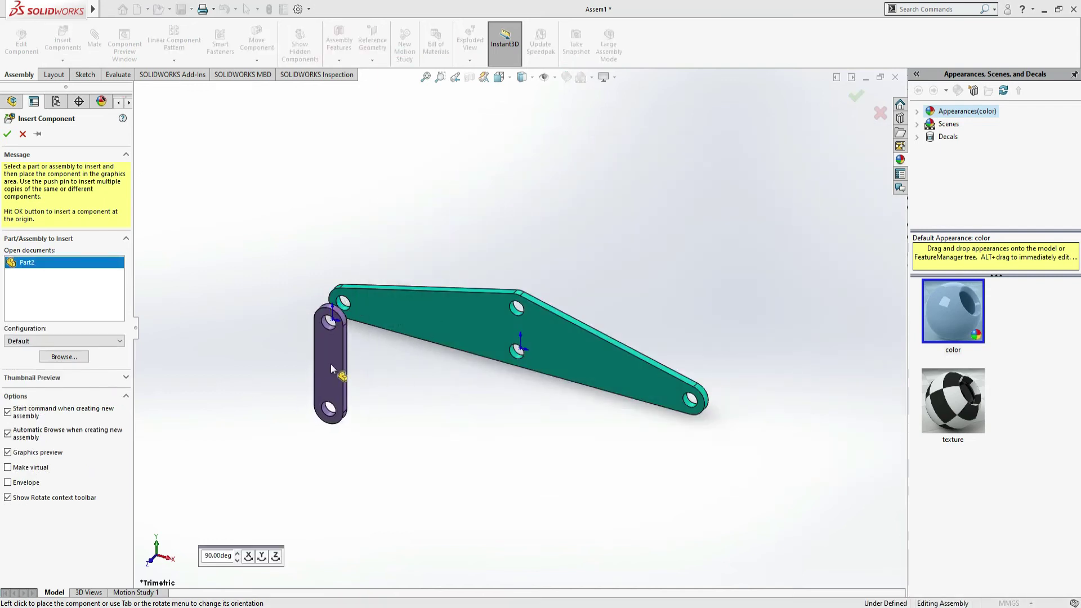
{"action": "left_click", "coordinate": [330, 374]}
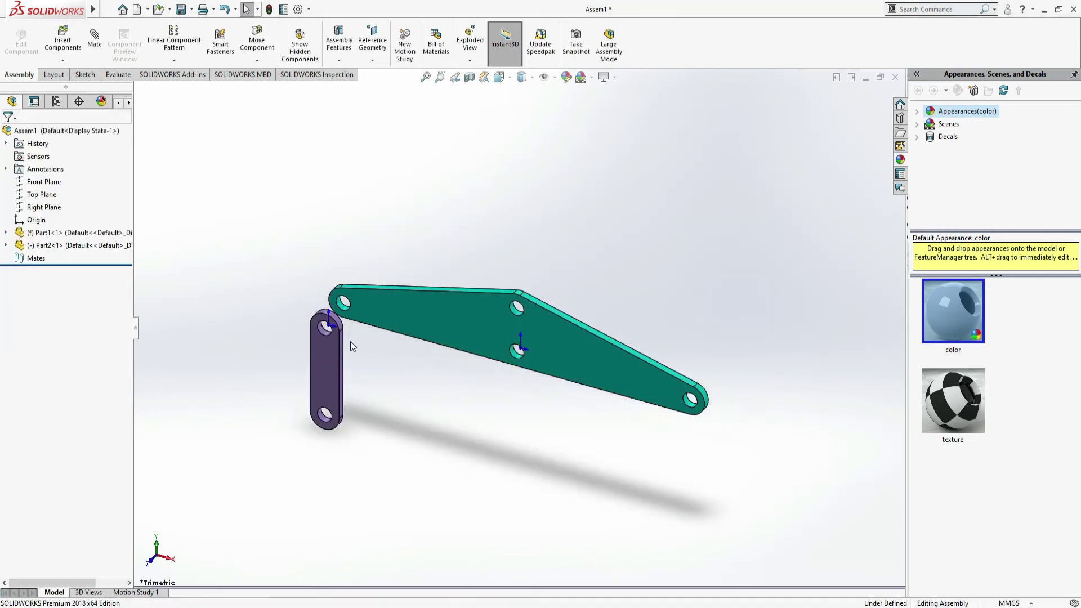
- Add a concentric mate between Part1's left end hole and Part2's upper hole
{"action": "scroll", "coordinate": [348, 332], "scroll_direction": "down", "scroll_amount": 3}
{"action": "scroll", "coordinate": [332, 282], "scroll_direction": "down", "scroll_amount": 2}
{"action": "left_click", "coordinate": [94, 40]}
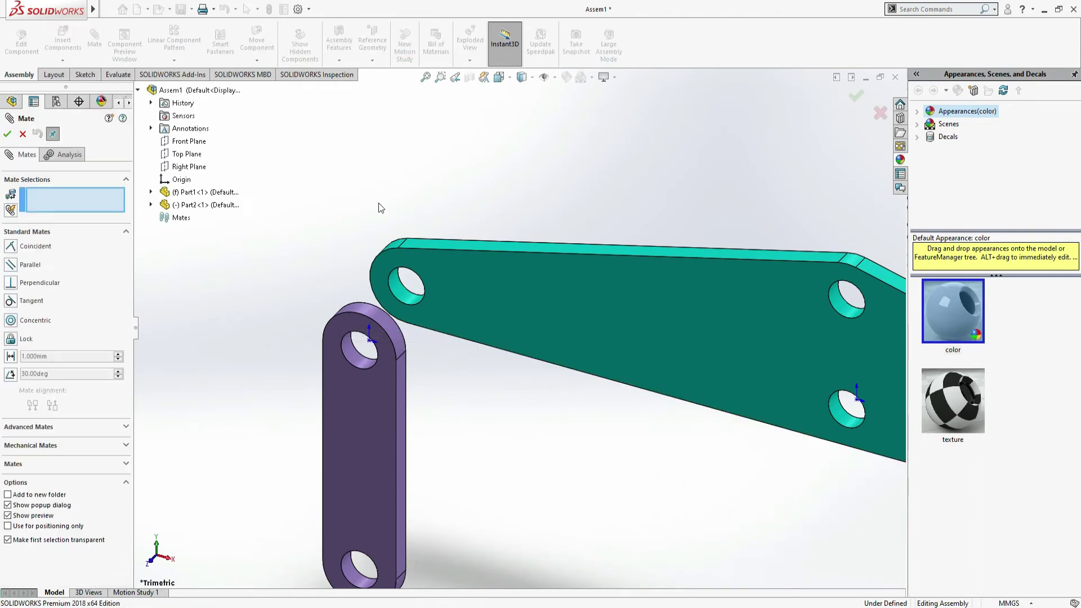
{"action": "left_click", "coordinate": [411, 296]}
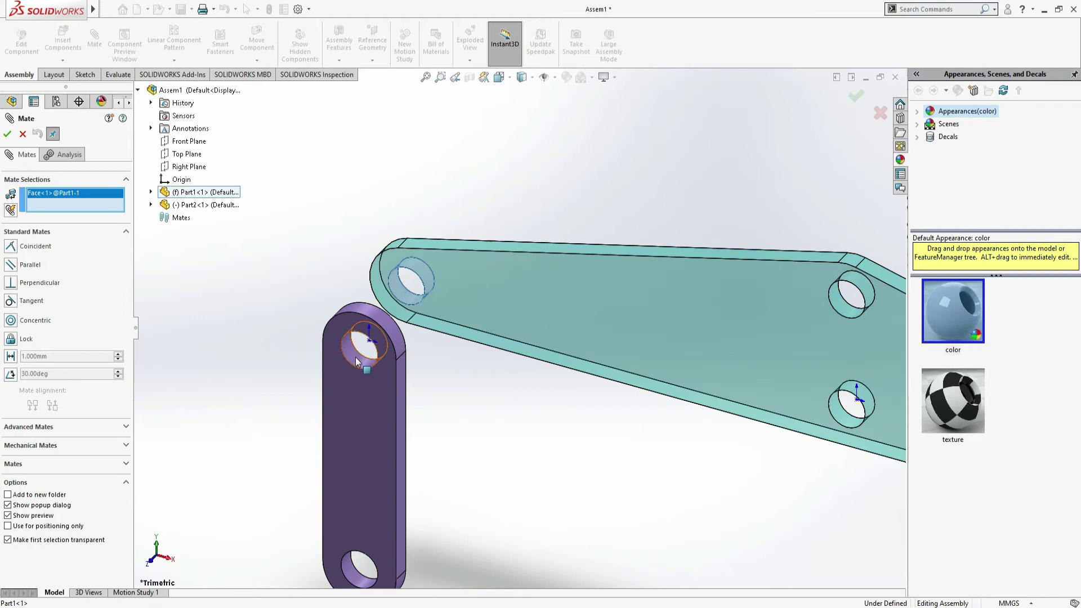
{"action": "left_click", "coordinate": [356, 361]}
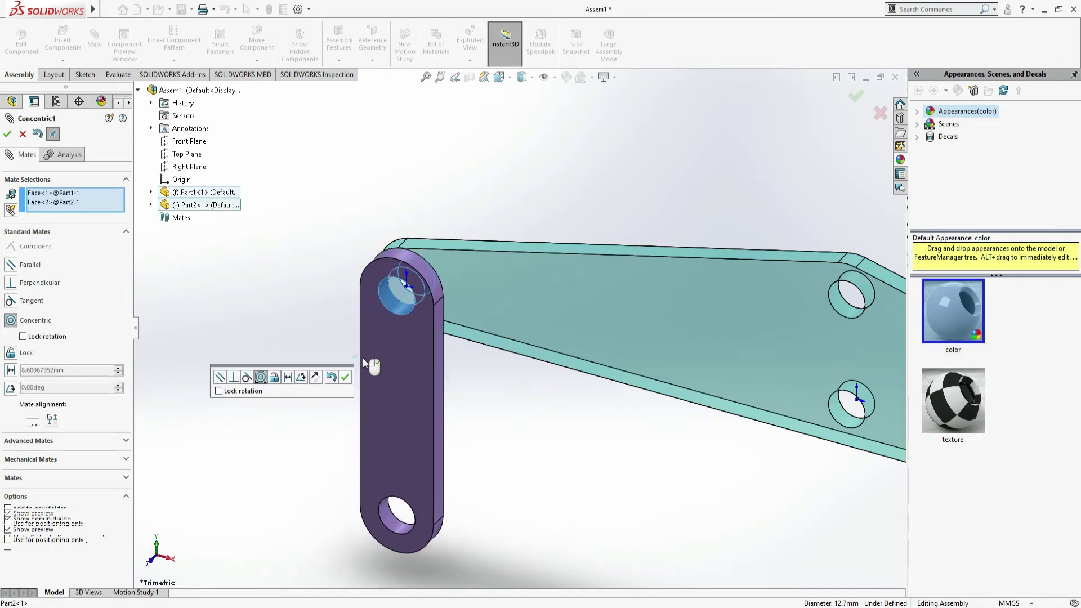
{"action": "left_click", "coordinate": [345, 377]}
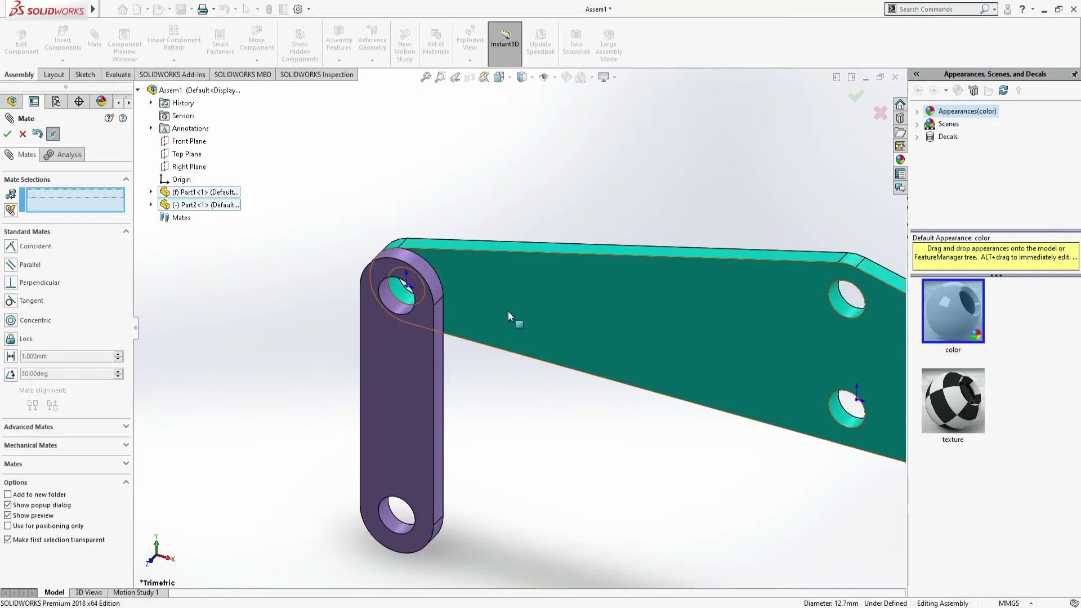
- Add a coincident mate between Part1's front face and Part2's back face, and finish mating
{"action": "left_click", "coordinate": [507, 311]}
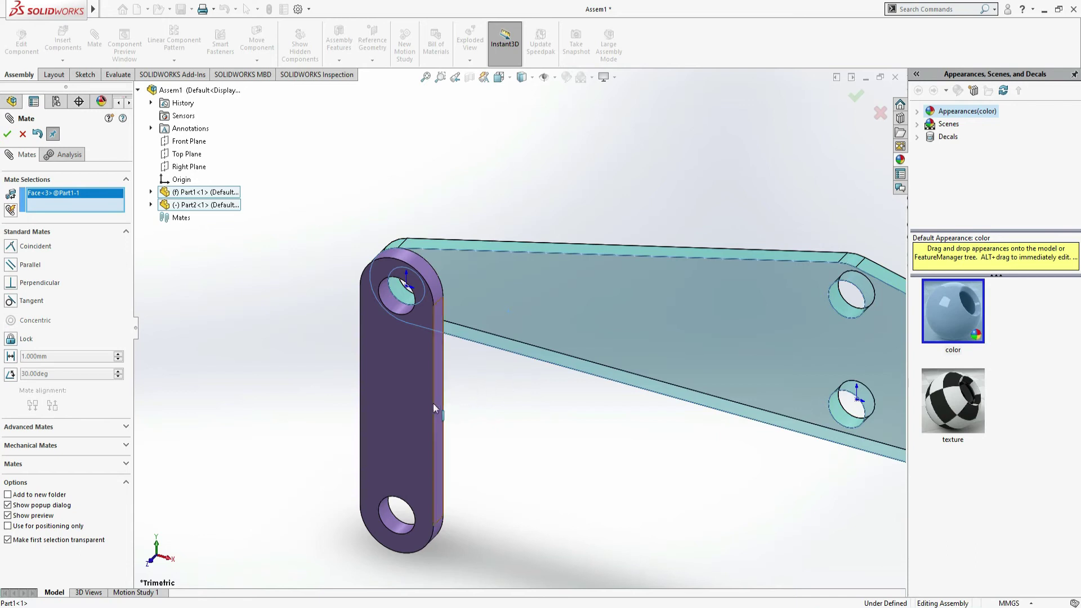
{"action": "scroll", "coordinate": [552, 394], "scroll_direction": "up", "scroll_amount": 4}
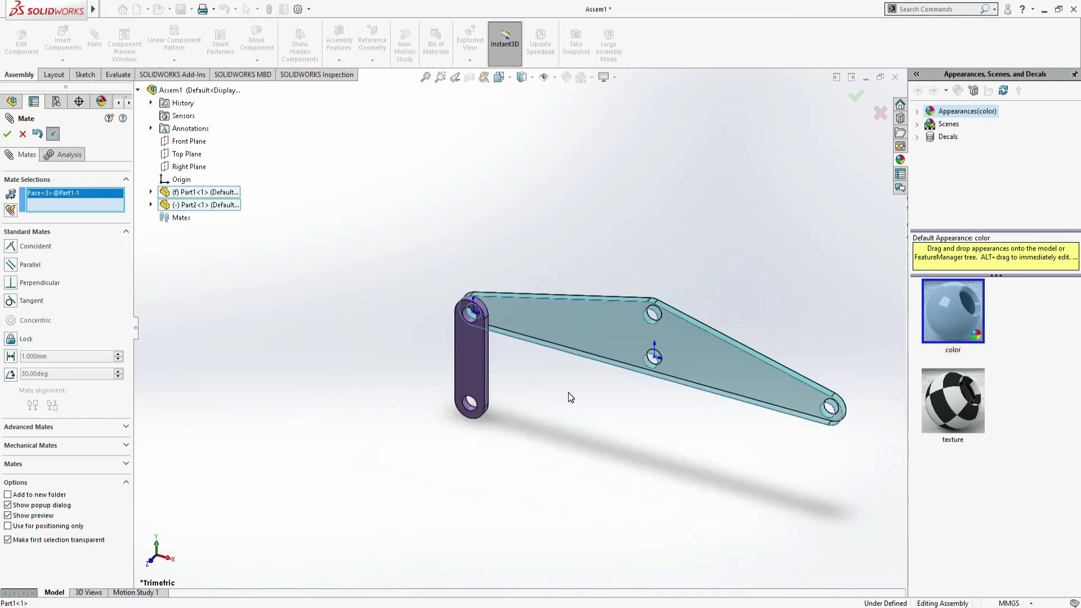
{"action": "scroll", "coordinate": [487, 419], "scroll_direction": "down", "scroll_amount": 1}
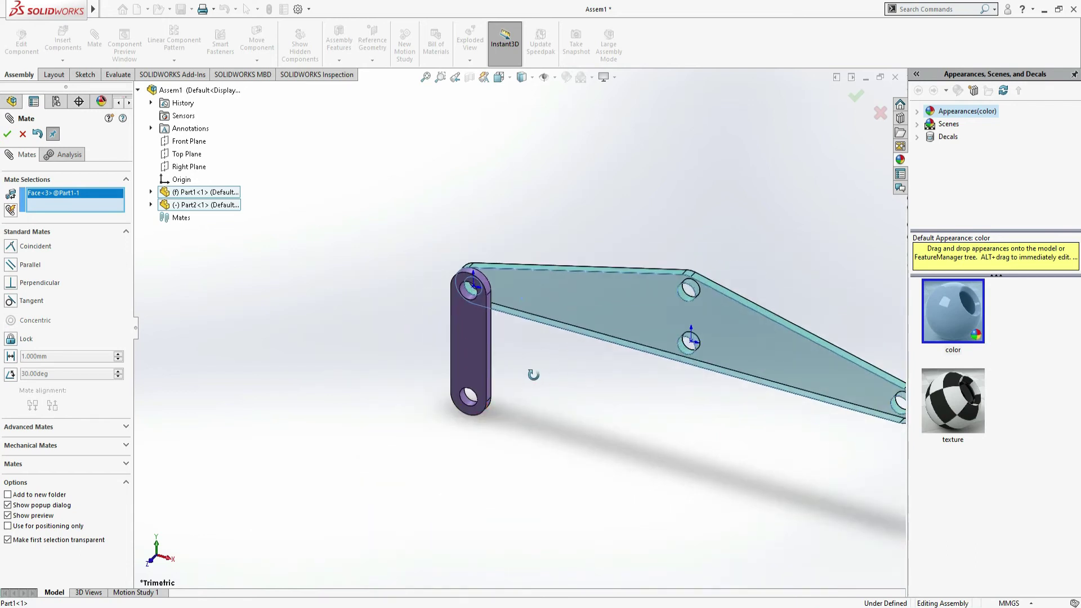
{"action": "middle_click_drag", "start_coordinate": [543, 375], "coordinate": [509, 385]}
{"action": "middle_click_drag", "start_coordinate": [768, 356], "coordinate": [771, 359]}
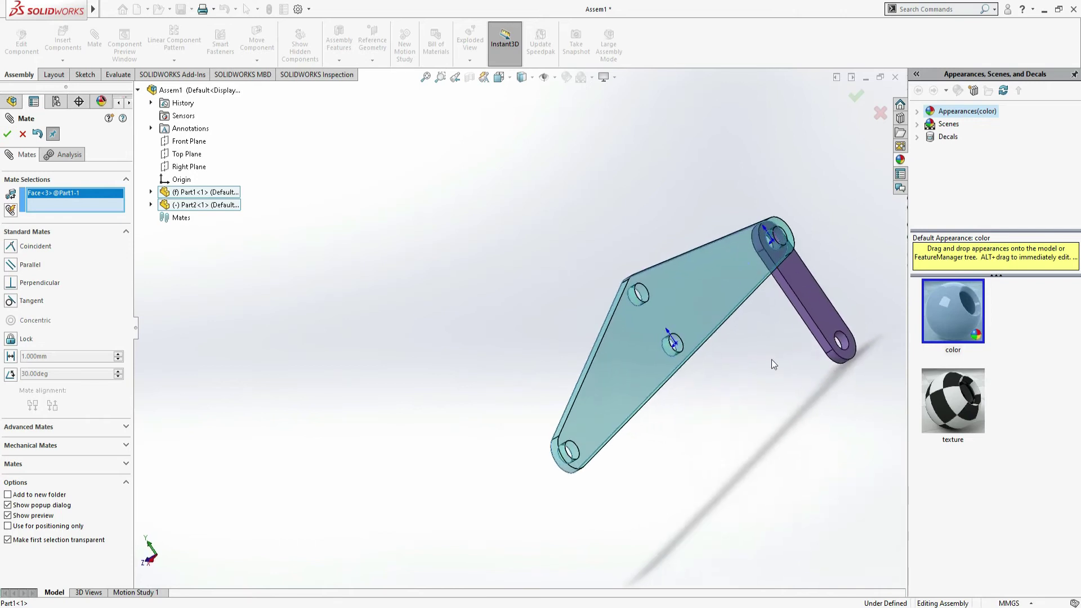
{"action": "left_click", "coordinate": [820, 312]}
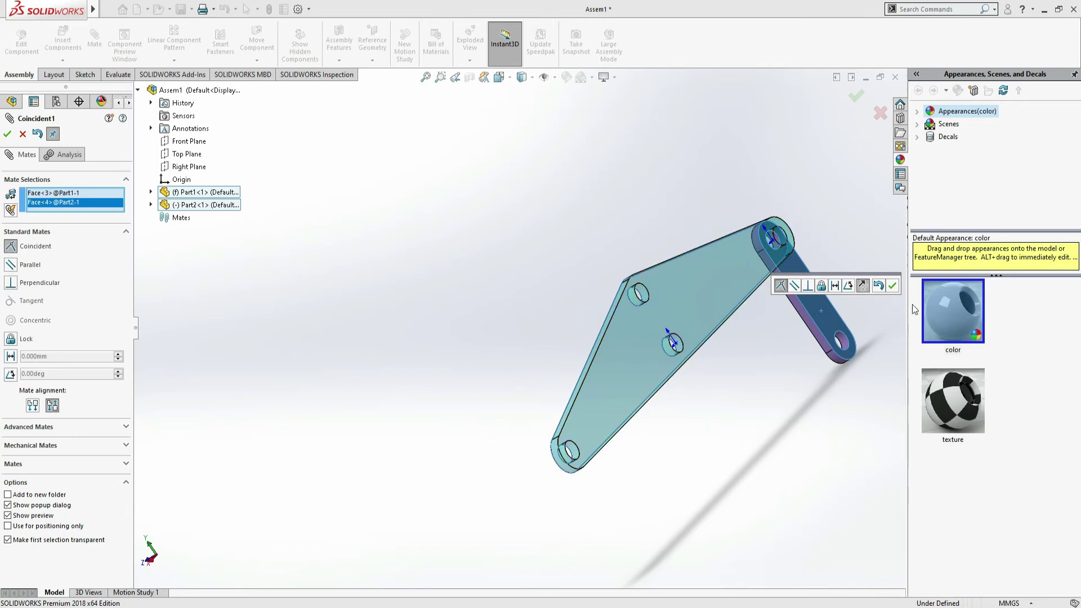
{"action": "left_click", "coordinate": [893, 285]}
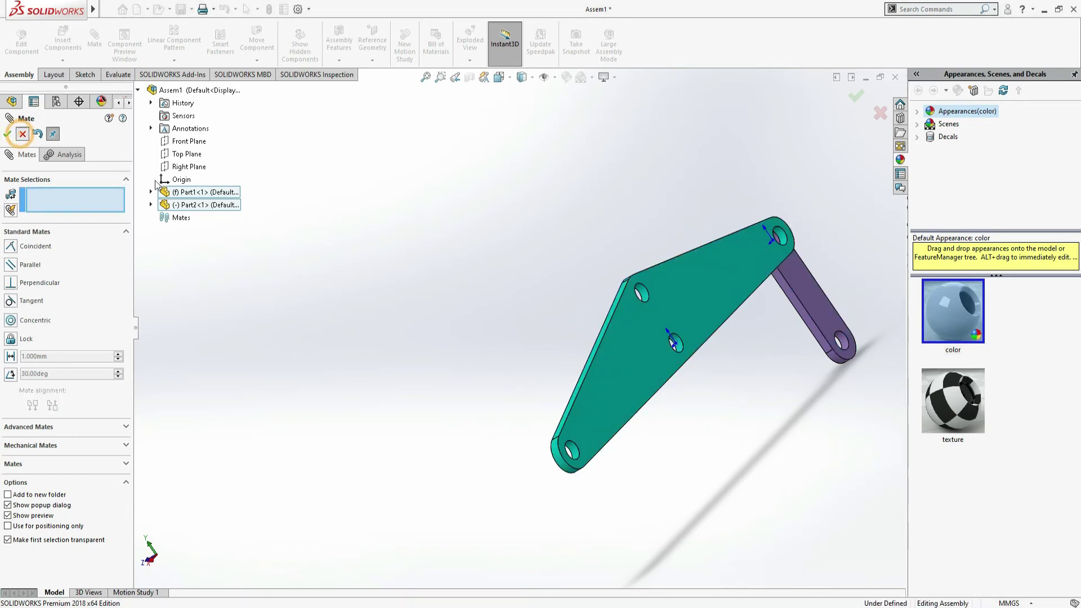
{"action": "left_click", "coordinate": [7, 134]}
- Check the link layout in the CAED manual drawing and insert Part3 with its left end at Part2's lower end
{"action": "middle_click_drag", "start_coordinate": [457, 294], "coordinate": [606, 220]}
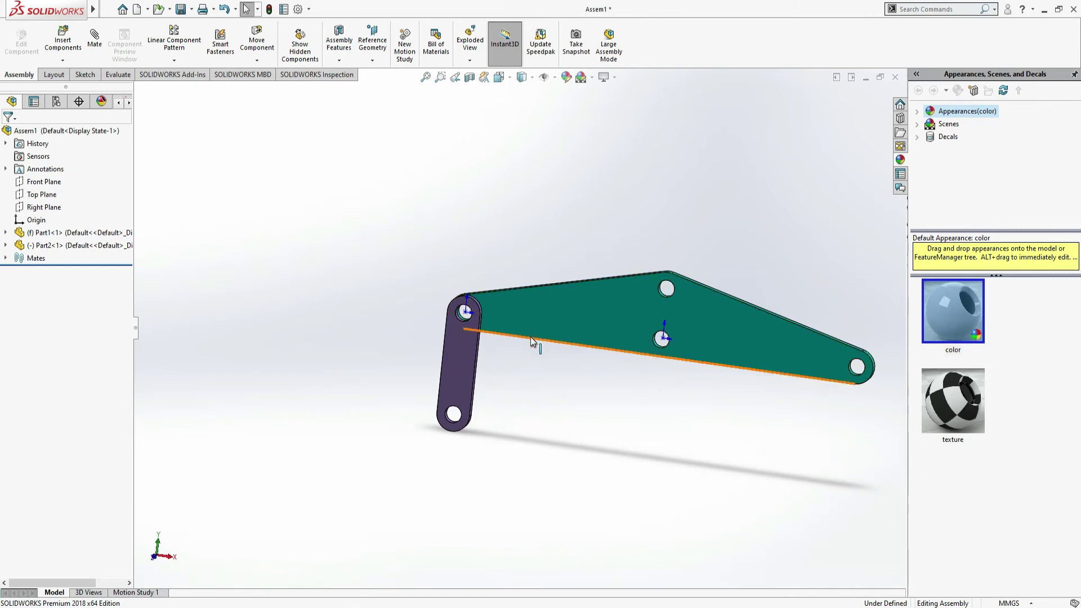
{"action": "key", "text": "alt+Tab"}
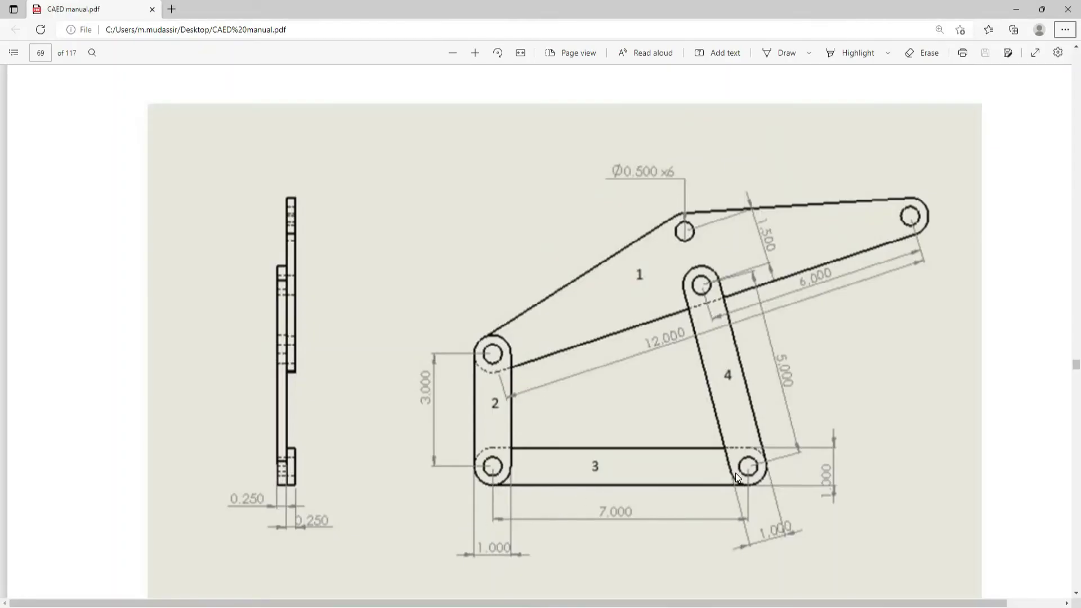
{"action": "key", "text": "alt+Tab"}
{"action": "left_click", "coordinate": [49, 52]}
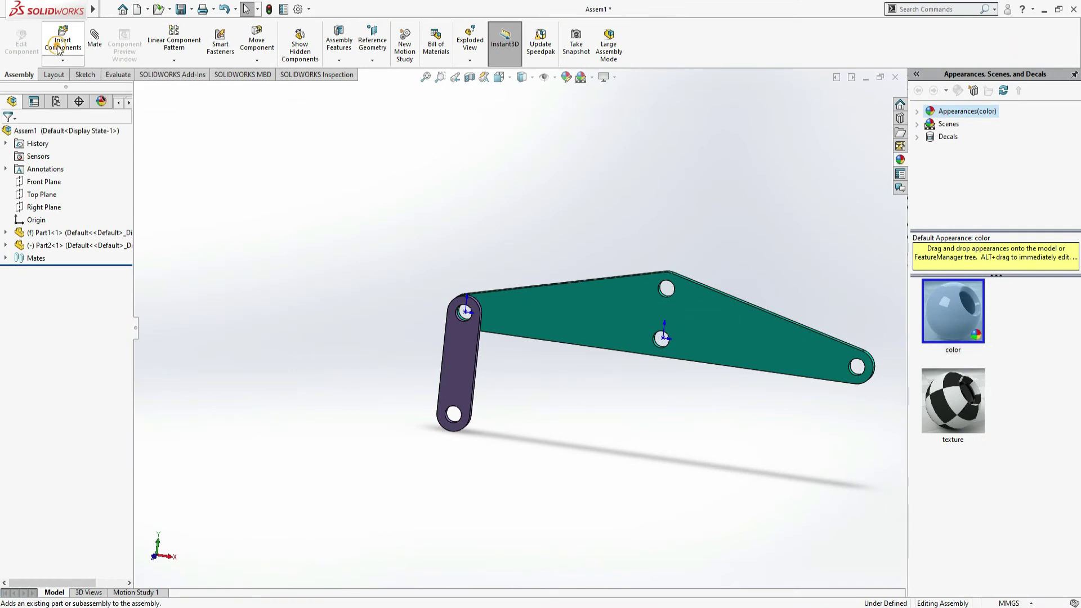
{"action": "double_click", "coordinate": [515, 239]}
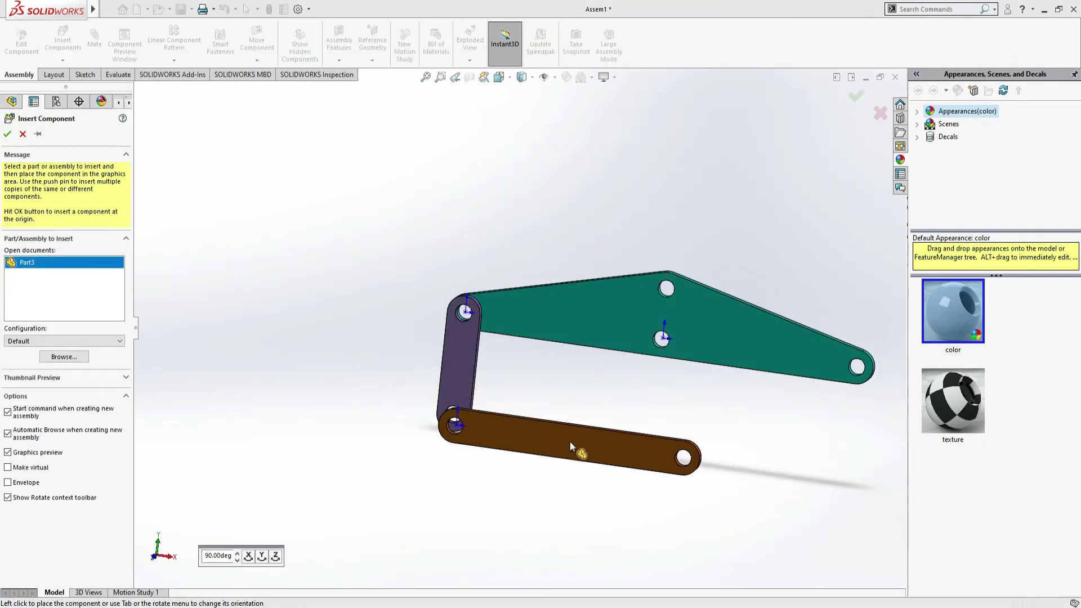
{"action": "left_click", "coordinate": [569, 441]}
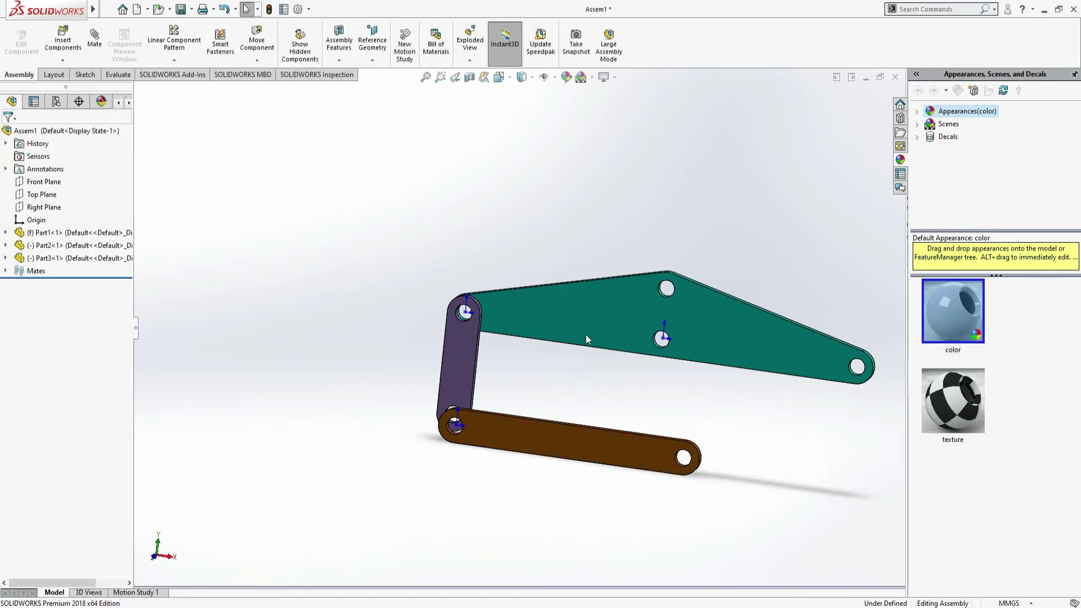
- Add a concentric mate between Part3's left hole and Part2's lower hole
{"action": "scroll", "coordinate": [648, 397], "scroll_direction": "up", "scroll_amount": 2}
{"action": "scroll", "coordinate": [525, 352], "scroll_direction": "down", "scroll_amount": 5}
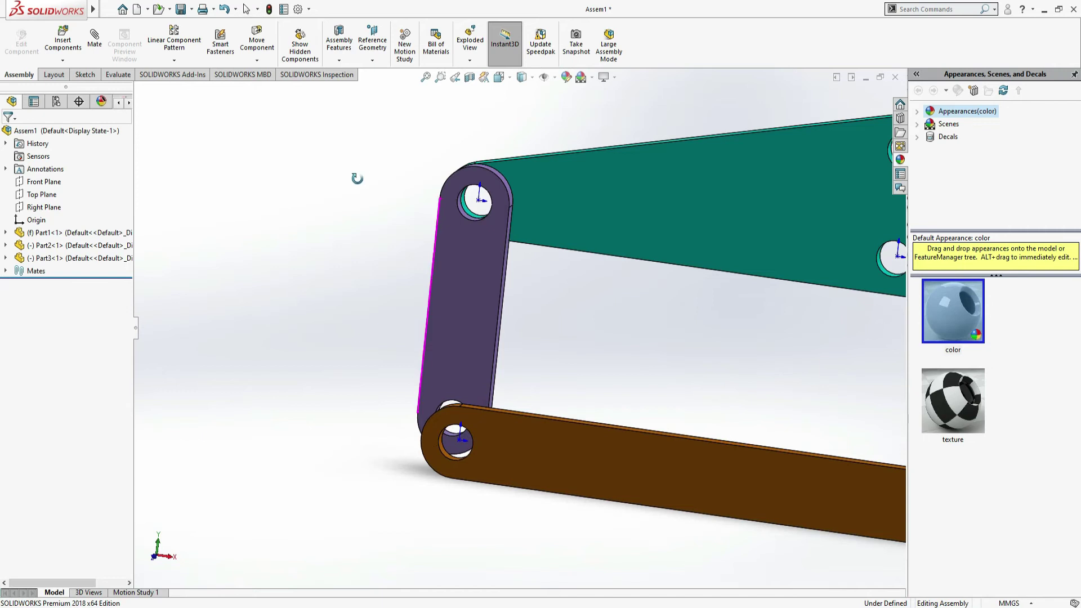
{"action": "middle_click_drag", "start_coordinate": [357, 176], "coordinate": [340, 241]}
{"action": "left_click", "coordinate": [94, 40]}
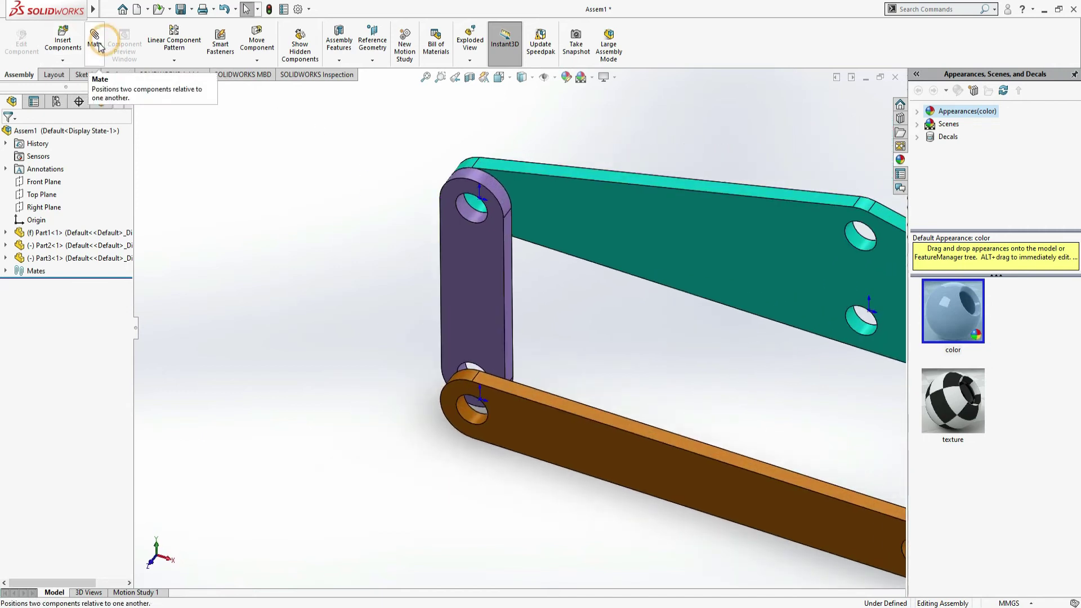
{"action": "left_click", "coordinate": [471, 417]}
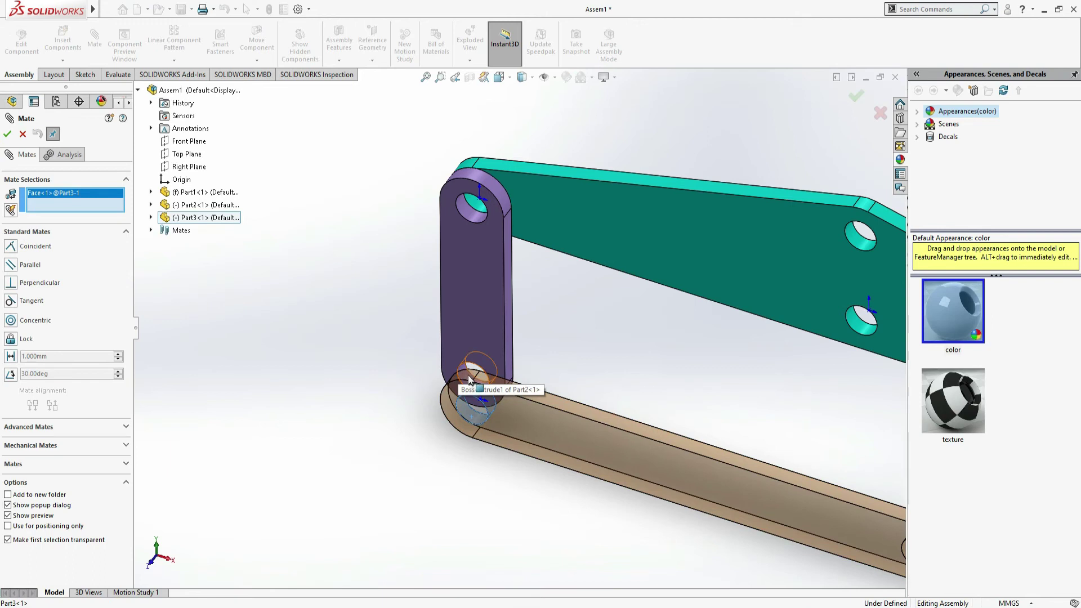
{"action": "left_click", "coordinate": [469, 380]}
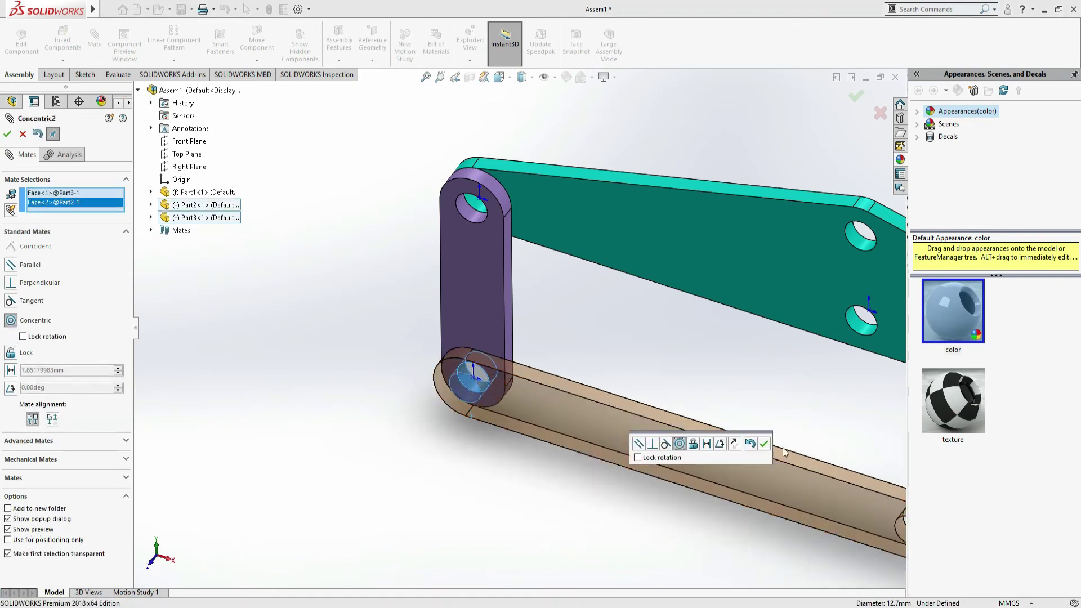
{"action": "left_click", "coordinate": [764, 446]}
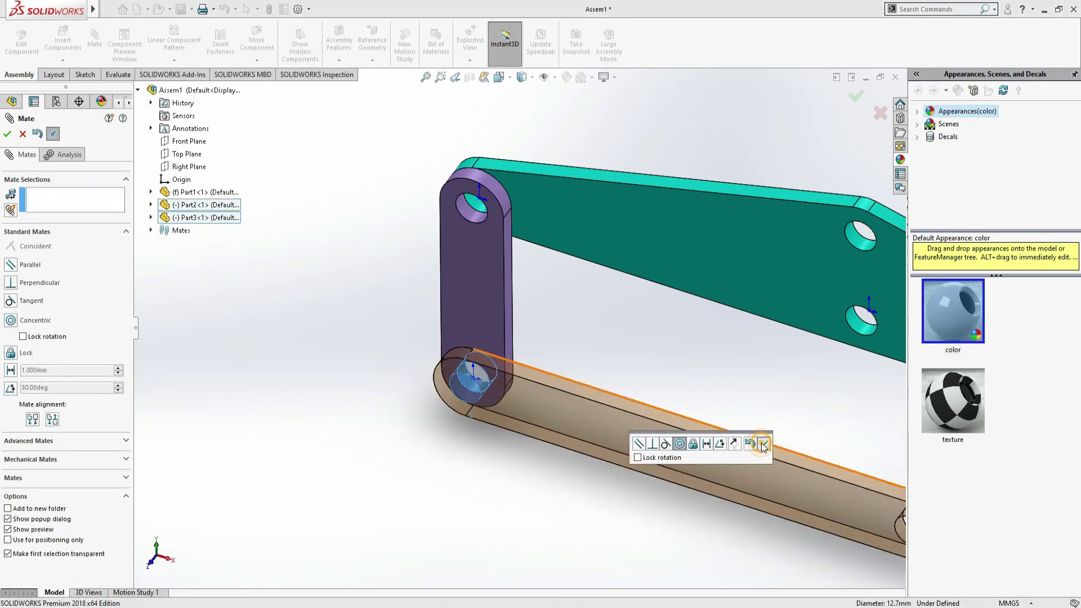
- Check link 3 in the manual drawing, add a coincident mate between Part2's front face and Part3's back face, and finish mating
{"action": "key", "text": "alt+Tab"}
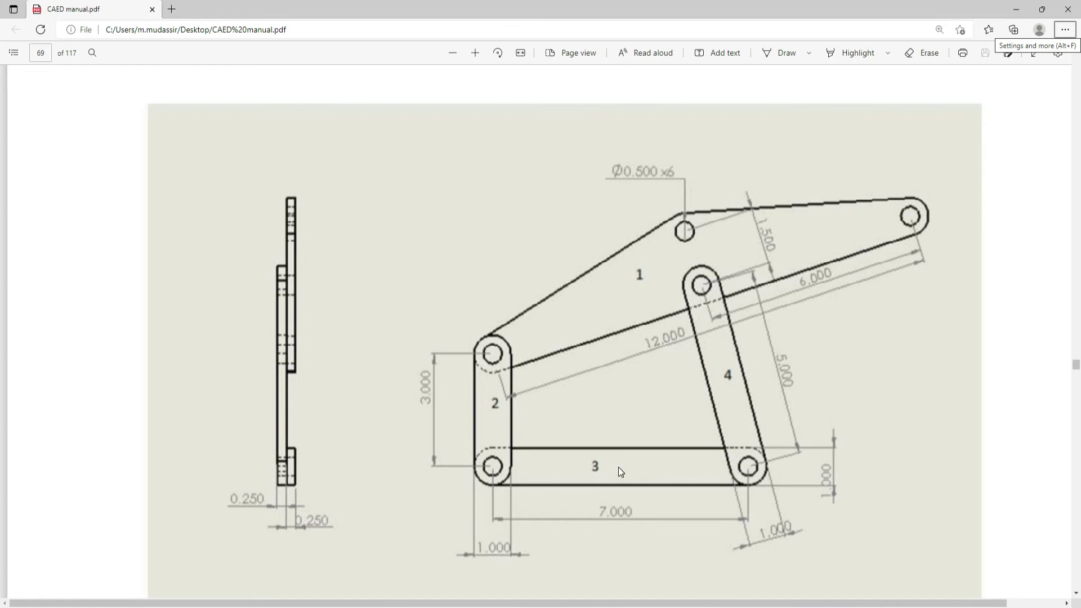
{"action": "key", "text": "alt+Tab"}
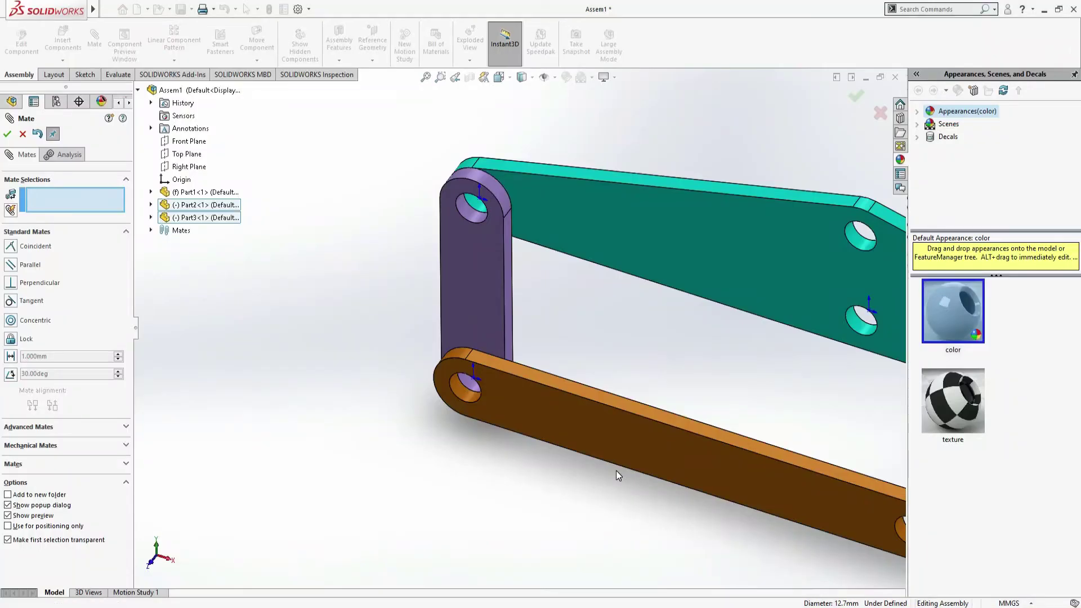
{"action": "left_click", "coordinate": [487, 326]}
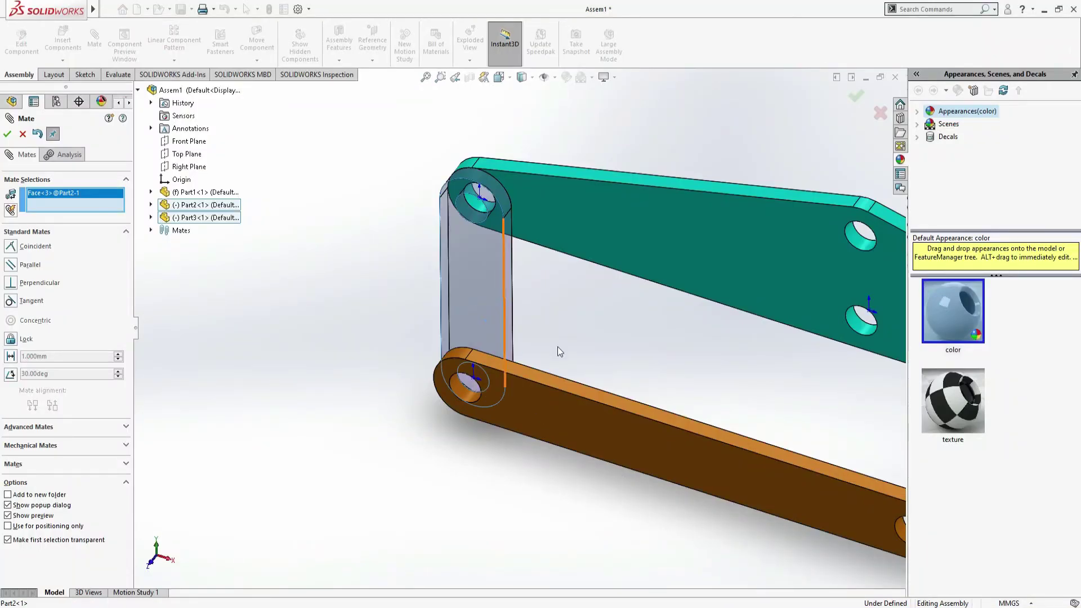
{"action": "scroll", "coordinate": [705, 363], "scroll_direction": "up", "scroll_amount": 5}
{"action": "middle_click_drag", "start_coordinate": [740, 364], "coordinate": [803, 379]}
{"action": "left_click", "coordinate": [803, 379]}
{"action": "left_click", "coordinate": [891, 401]}
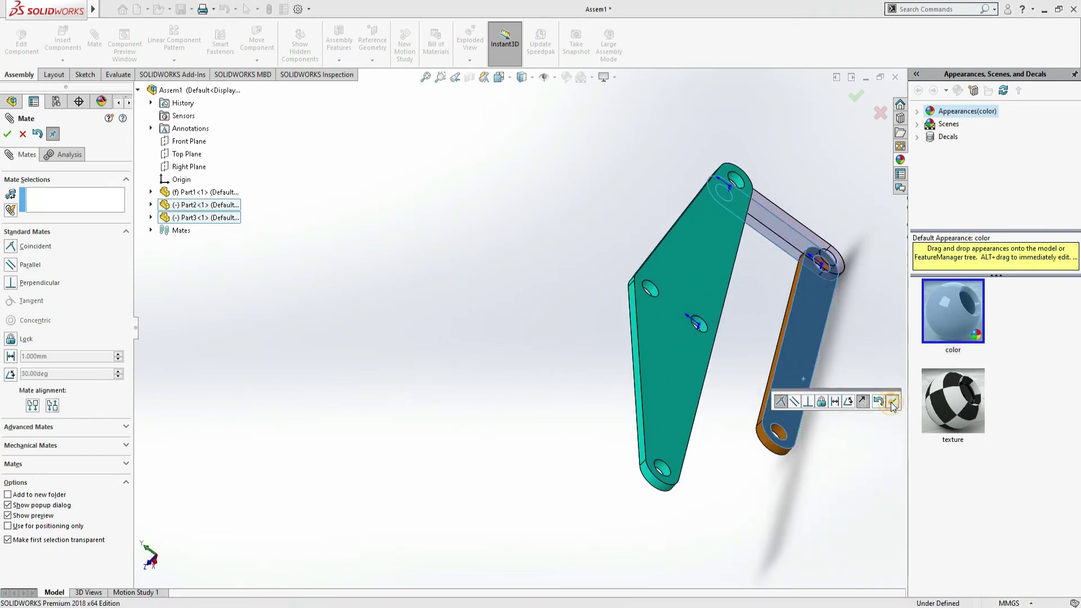
{"action": "left_click", "coordinate": [21, 135]}
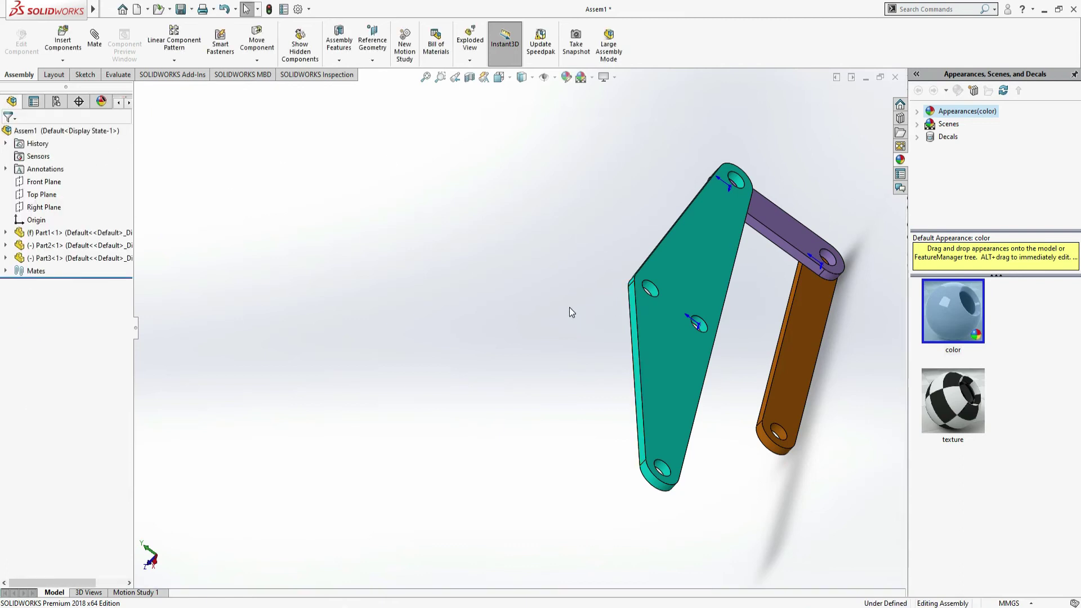
- Insert Part4 upright beside Part3's right end
{"action": "middle_click_drag", "start_coordinate": [569, 313], "coordinate": [300, 102]}
{"action": "left_click", "coordinate": [63, 39]}
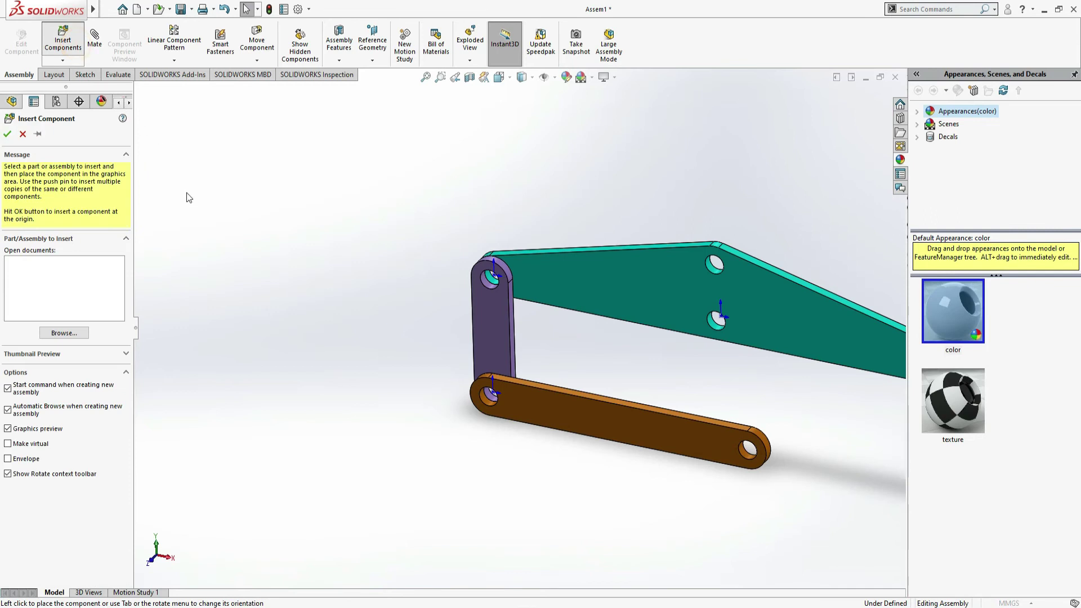
{"action": "double_click", "coordinate": [473, 256]}
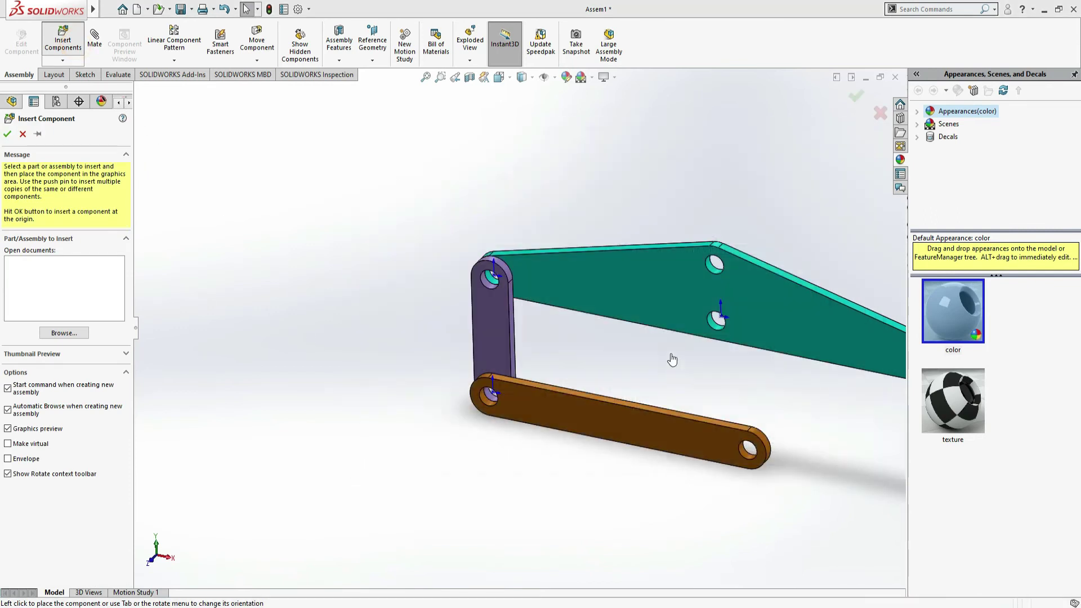
{"action": "left_click", "coordinate": [790, 457]}
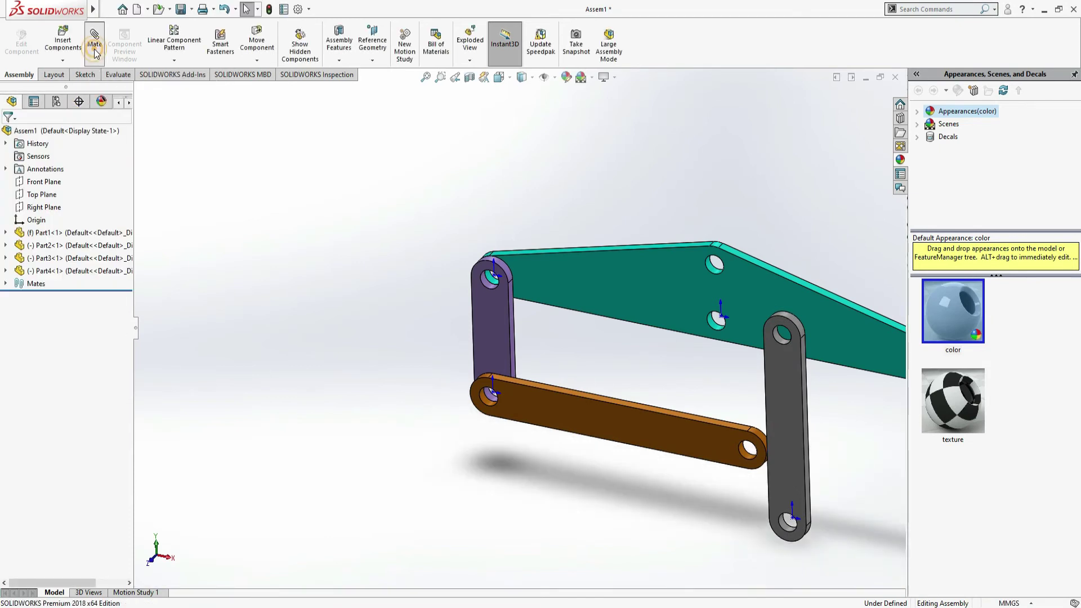
- Add a coincident mate between the edge of Part1's lower middle hole and the inner face of Part4's upper hole
{"action": "left_click", "coordinate": [94, 52]}
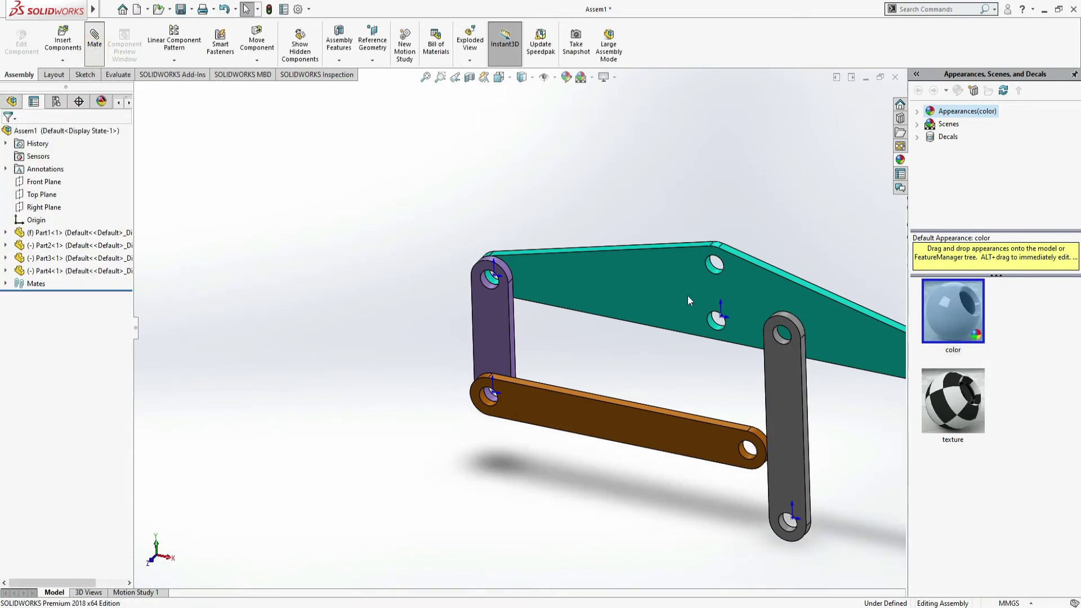
{"action": "left_click", "coordinate": [711, 325]}
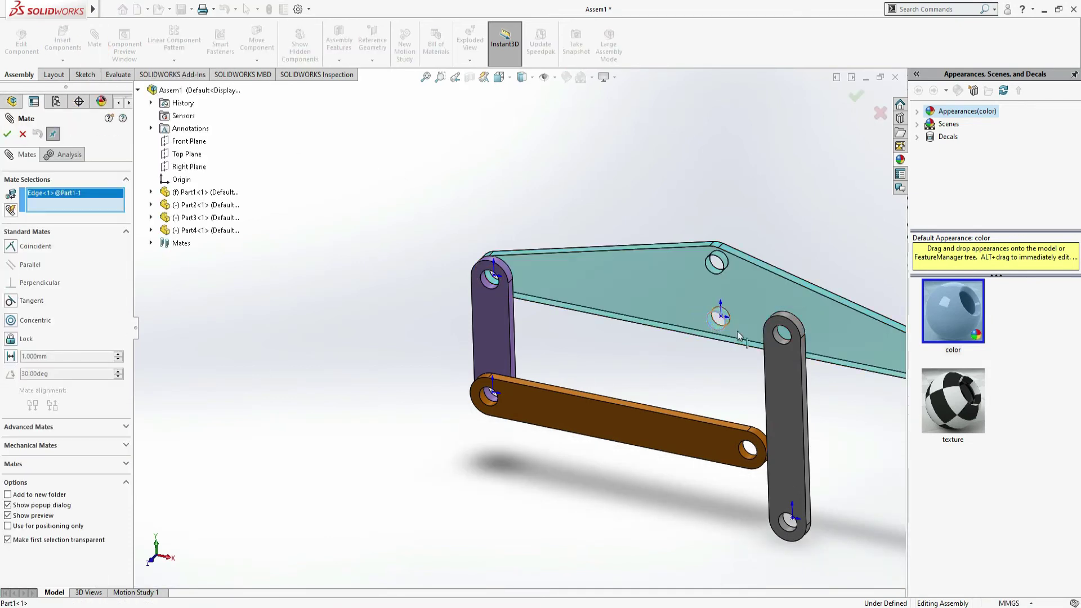
{"action": "left_click", "coordinate": [776, 337]}
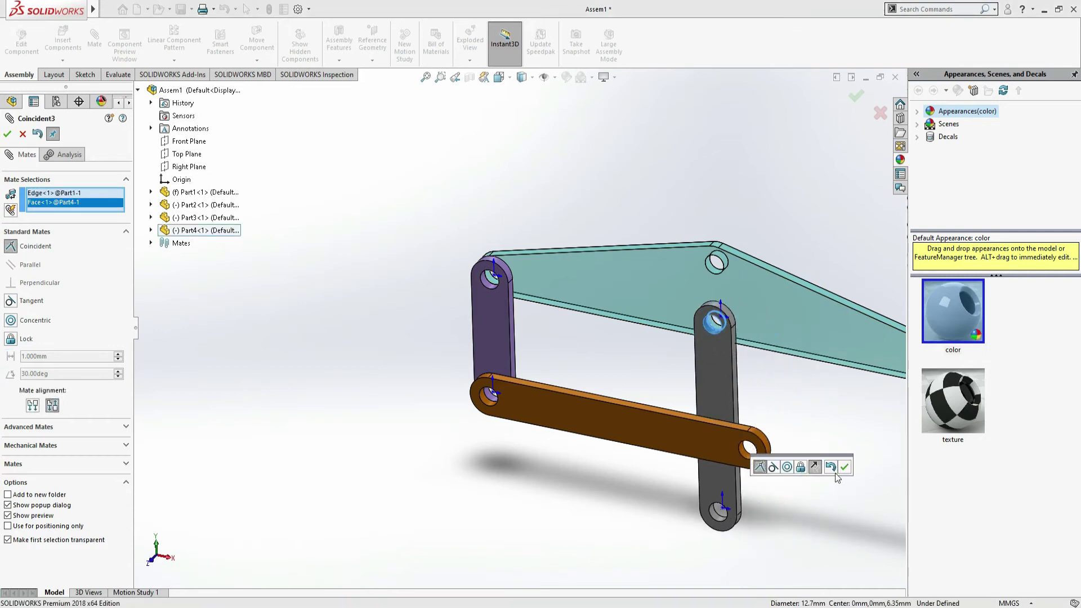
{"action": "left_click", "coordinate": [845, 467]}
- Add a concentric mate between Part3's right hole and Part4's lower hole
{"action": "left_click", "coordinate": [749, 449]}
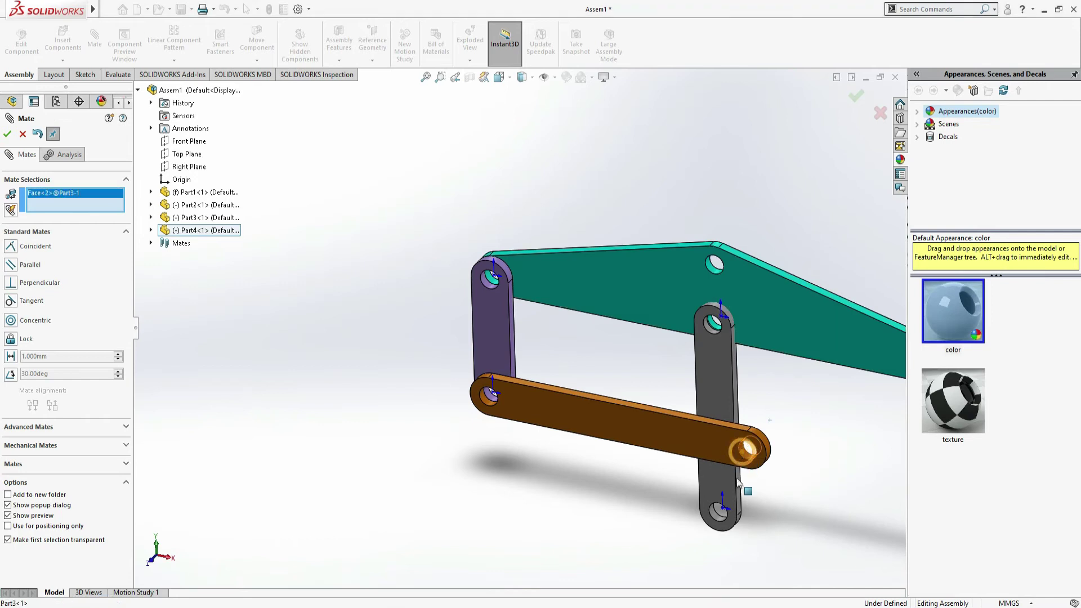
{"action": "left_click", "coordinate": [718, 513]}
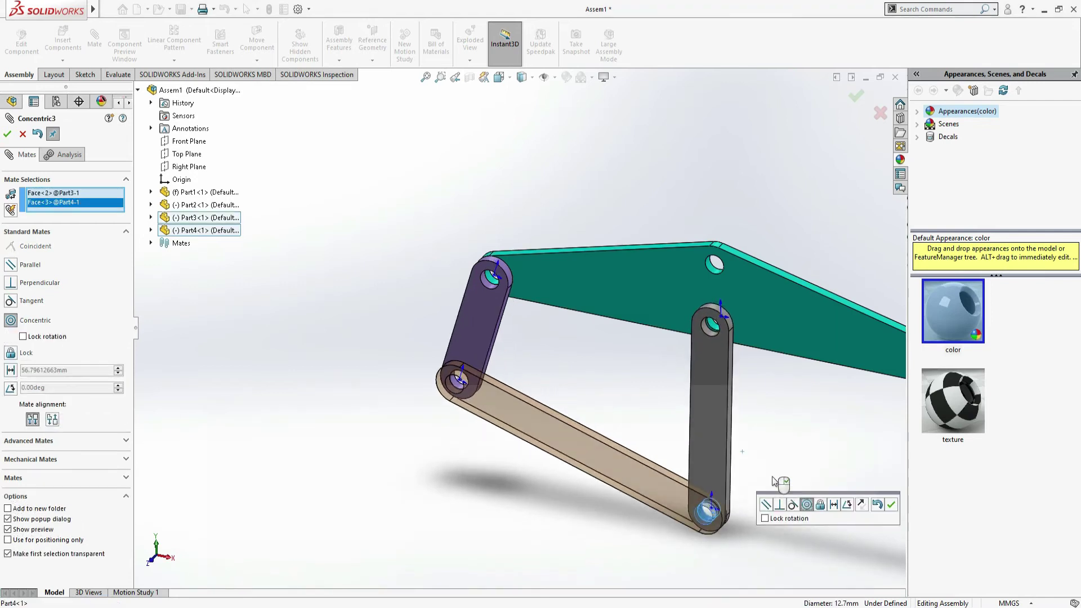
{"action": "left_click", "coordinate": [891, 504]}
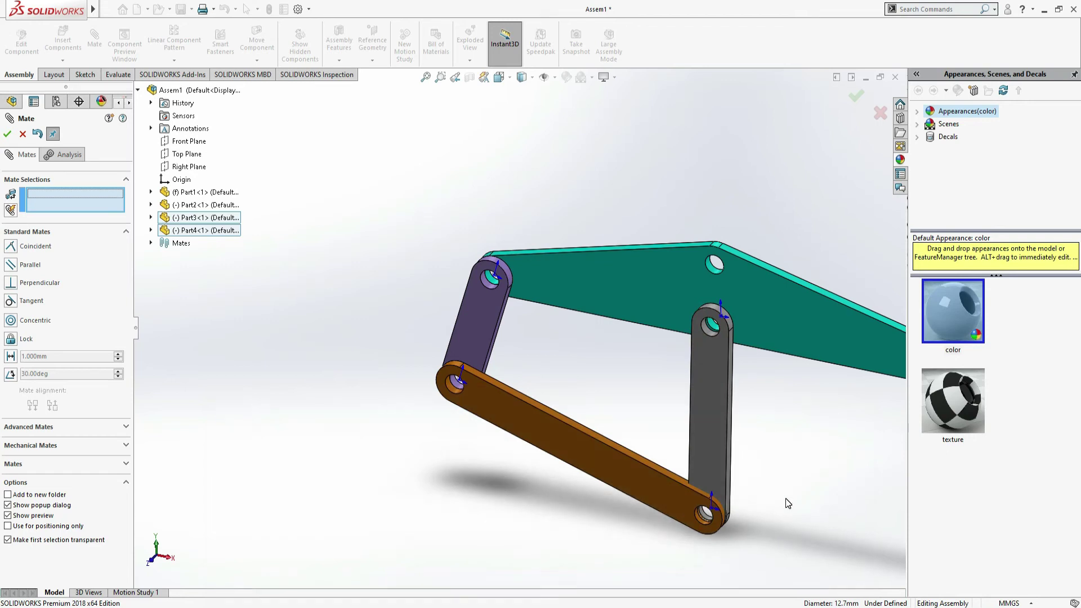
- Add a coincident mate between Part4's front face and Part3's back face
{"action": "left_click", "coordinate": [706, 457]}
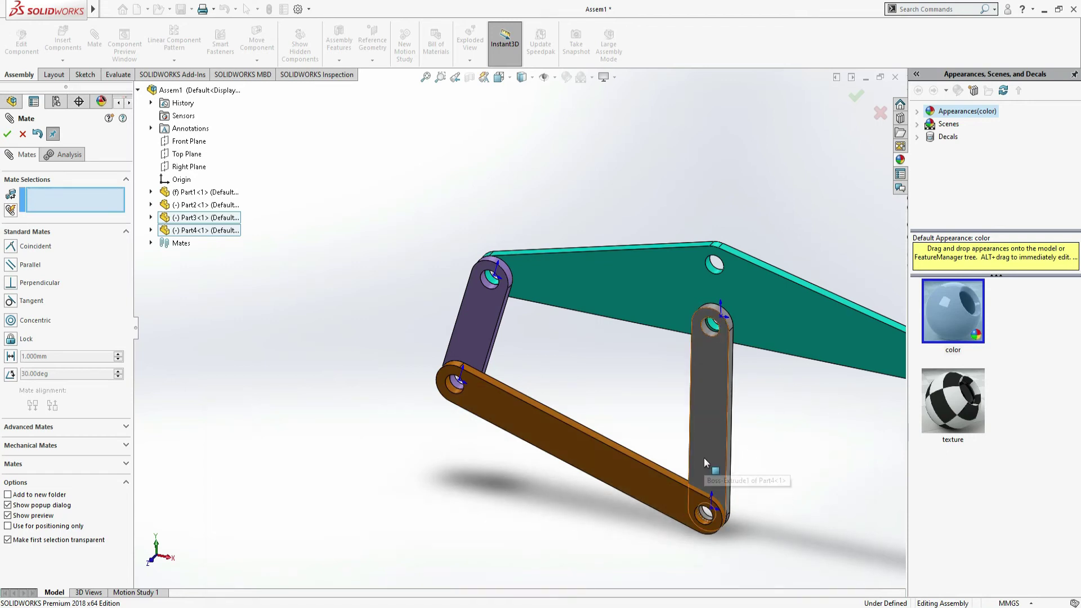
{"action": "middle_click_drag", "start_coordinate": [814, 481], "coordinate": [765, 495]}
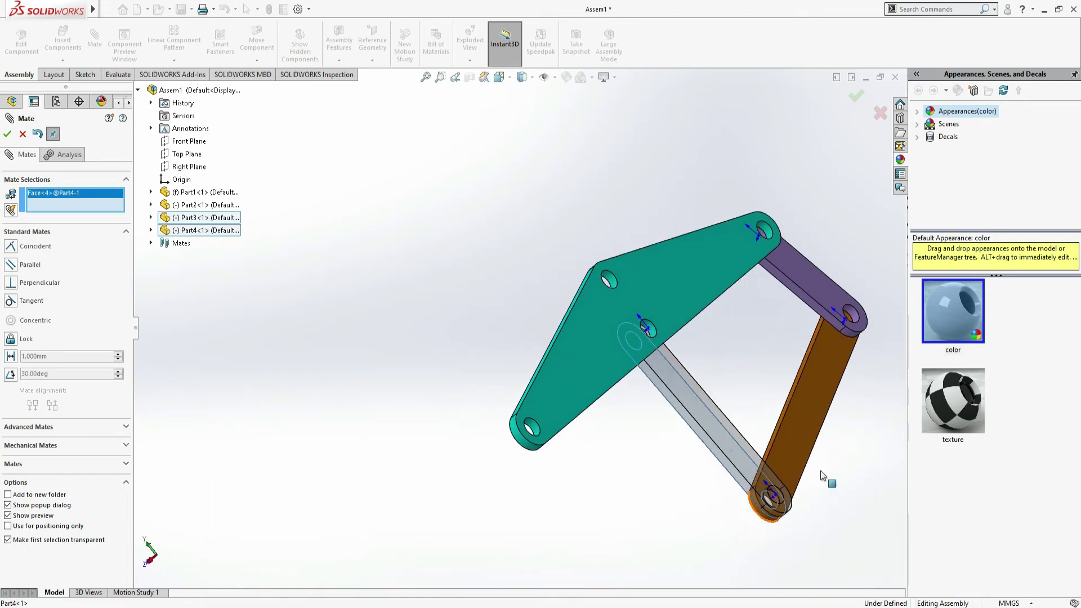
{"action": "left_click", "coordinate": [788, 484]}
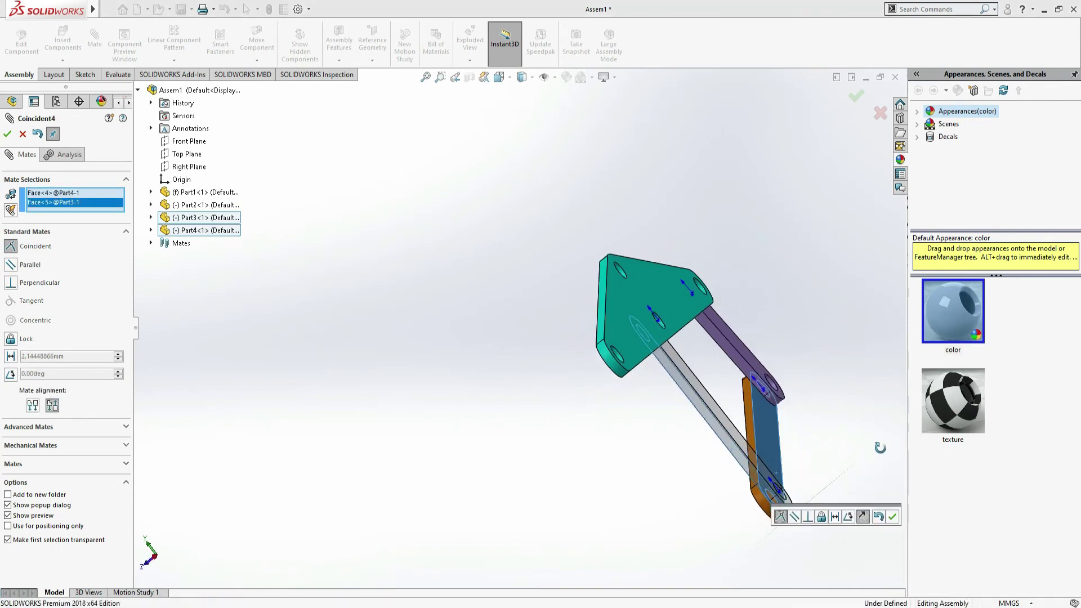
{"action": "left_click", "coordinate": [893, 516]}
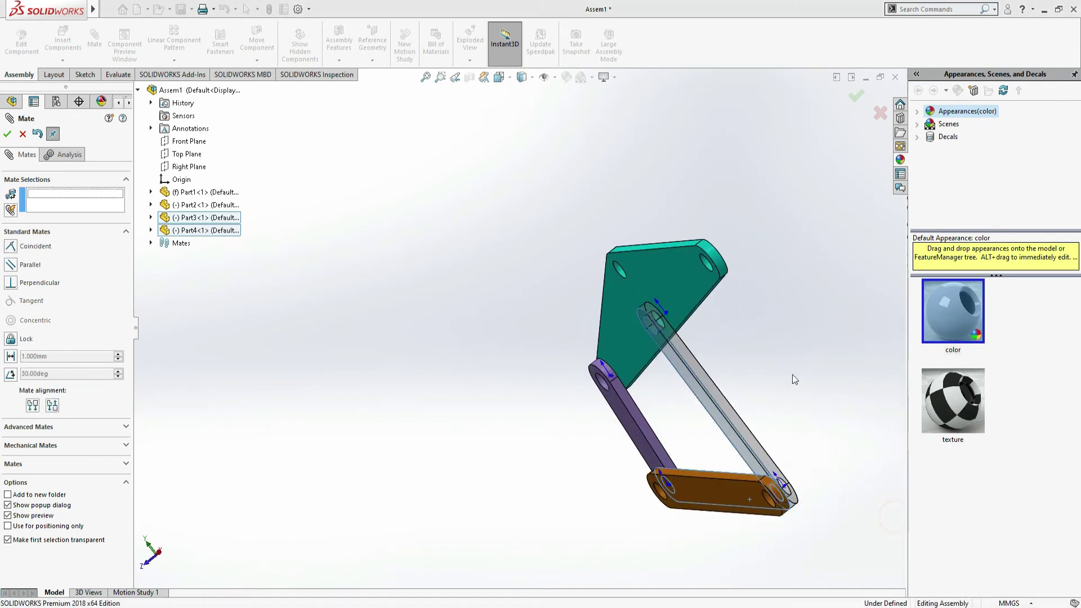
- Add a coincident mate between Part1's front face and Part4's back face, and finish mating
{"action": "middle_click_drag", "start_coordinate": [791, 350], "coordinate": [721, 420]}
{"action": "left_click", "coordinate": [729, 323]}
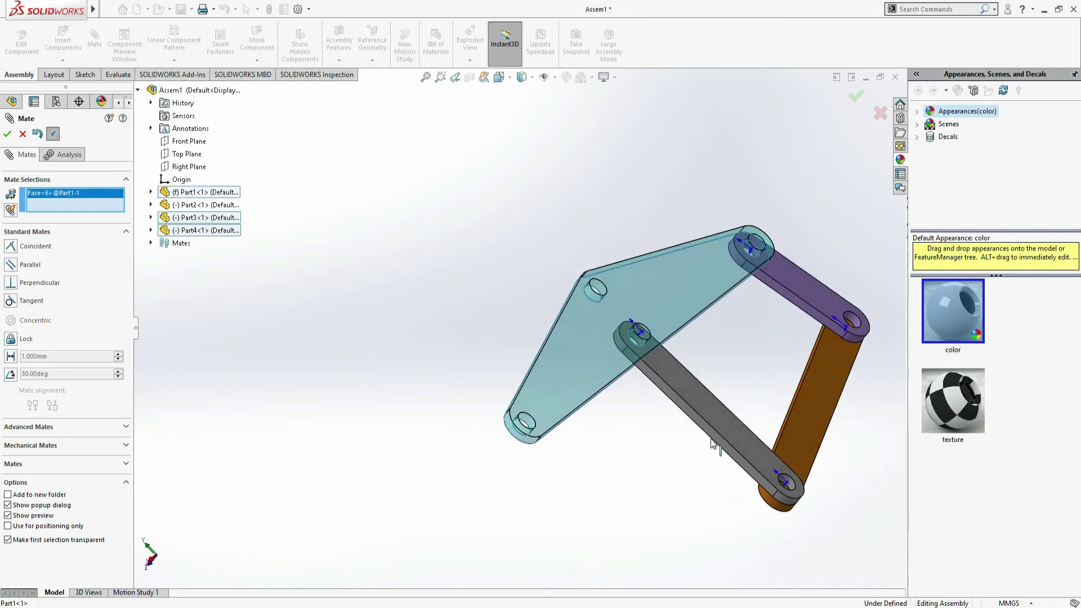
{"action": "left_click", "coordinate": [722, 420]}
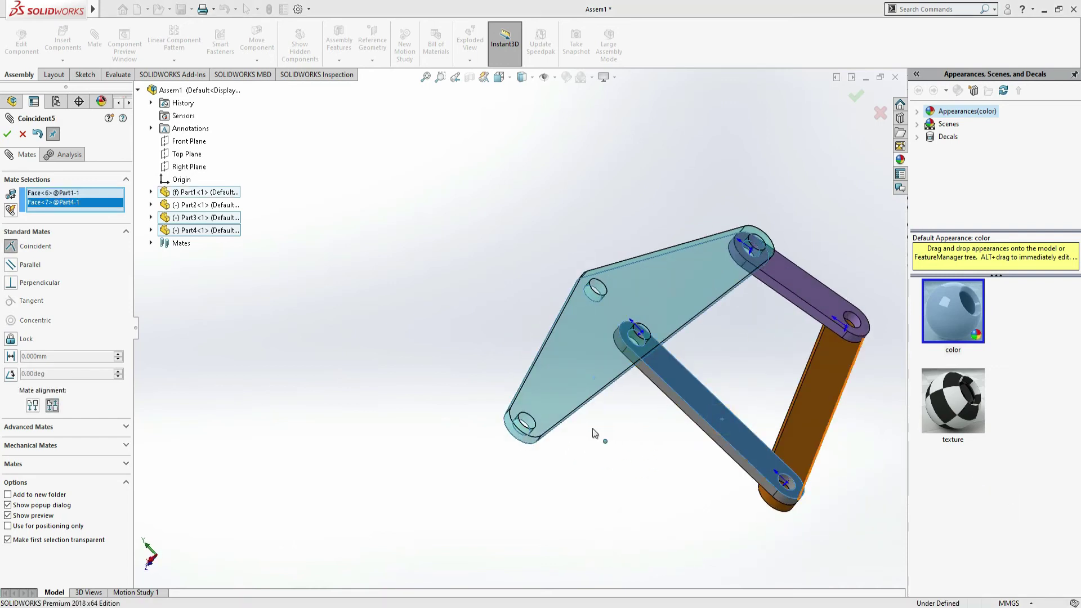
{"action": "left_click", "coordinate": [7, 134]}
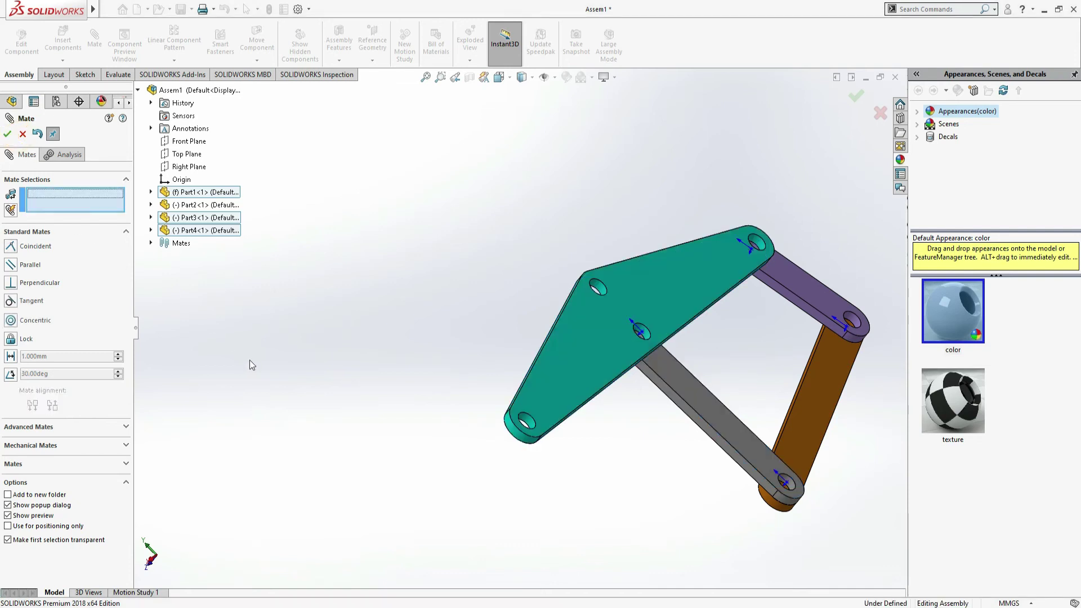
{"action": "left_click", "coordinate": [7, 134]}
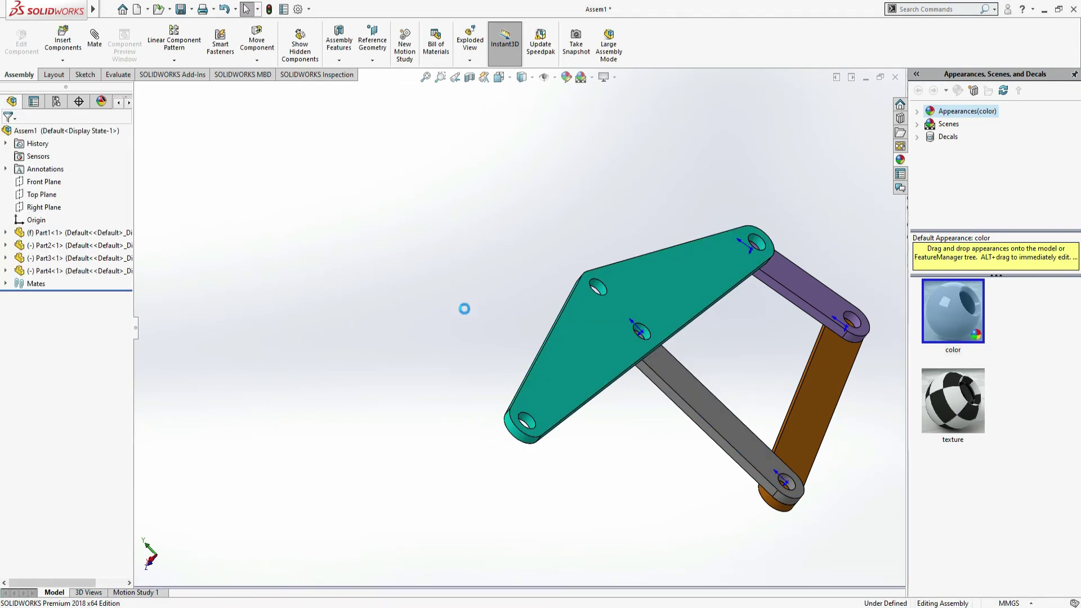
- Move the links from the front view to test the linkage's motion, leaving Part4 nearly upright and Part3 below Part1
{"action": "key", "text": "ctrl+1"}
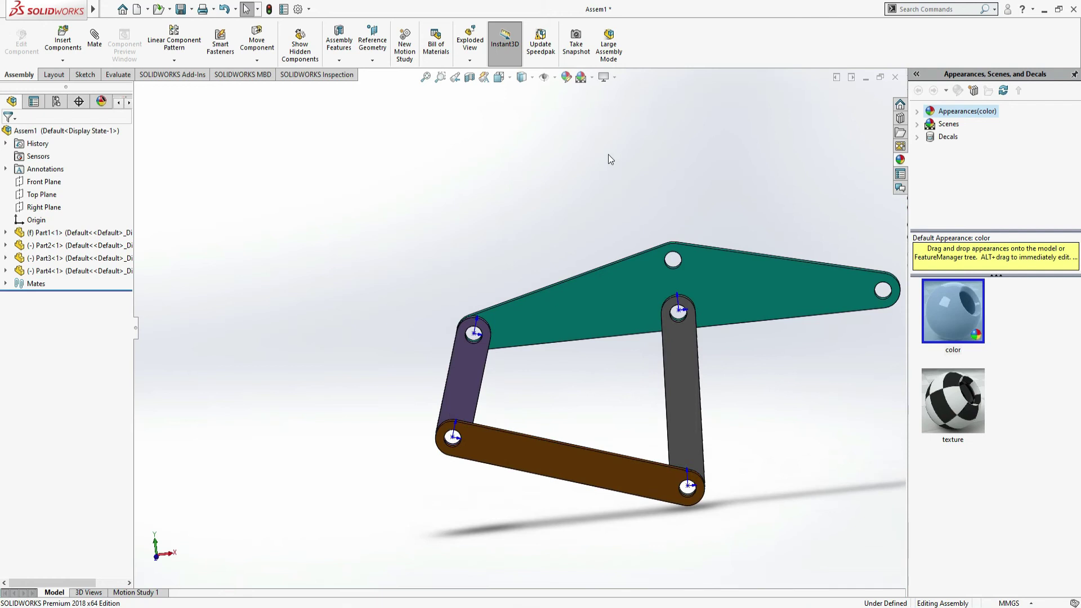
{"action": "left_click_drag", "start_coordinate": [525, 453], "coordinate": [500, 353]}
{"action": "left_click", "coordinate": [786, 447]}
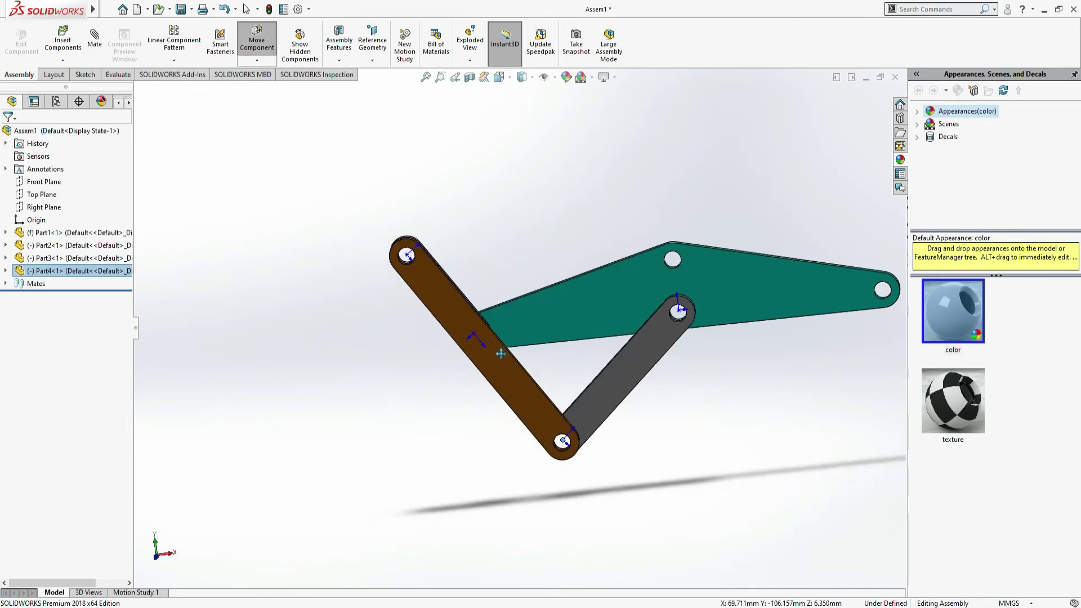
{"action": "left_click_drag", "start_coordinate": [574, 423], "coordinate": [703, 478]}
{"action": "left_click", "coordinate": [448, 178]}
{"action": "key", "text": "z"}
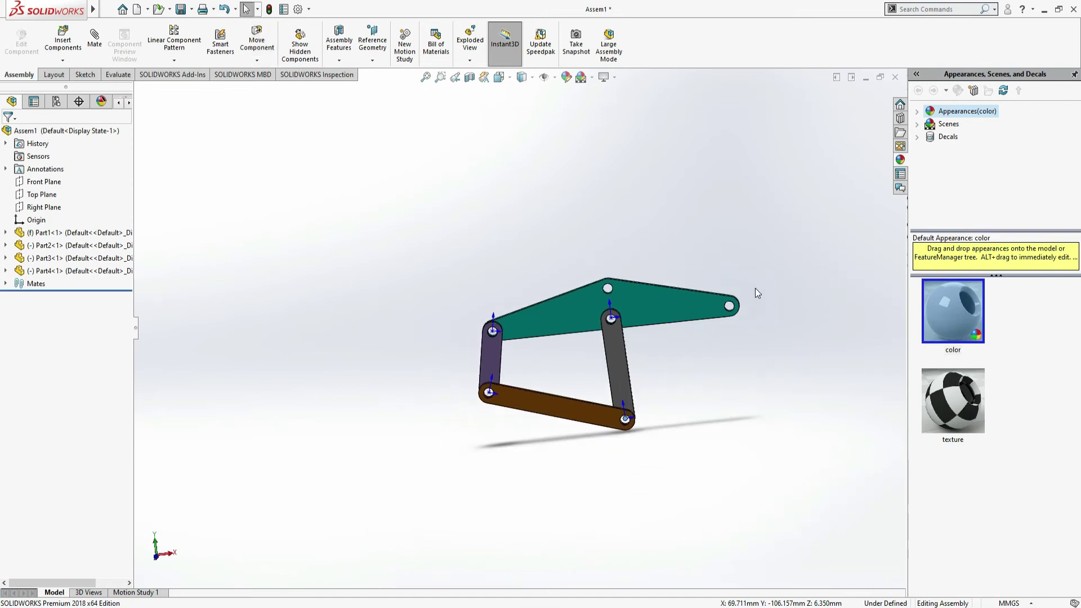
{"action": "left_click", "coordinate": [680, 304]}
{"action": "key", "text": "f"}
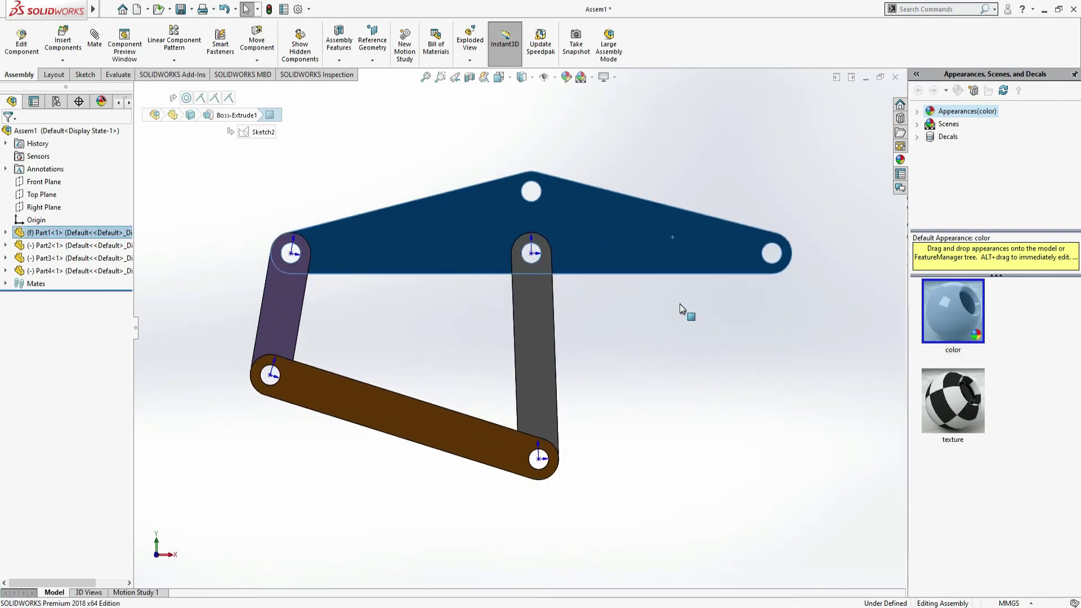
{"action": "left_click", "coordinate": [697, 305]}
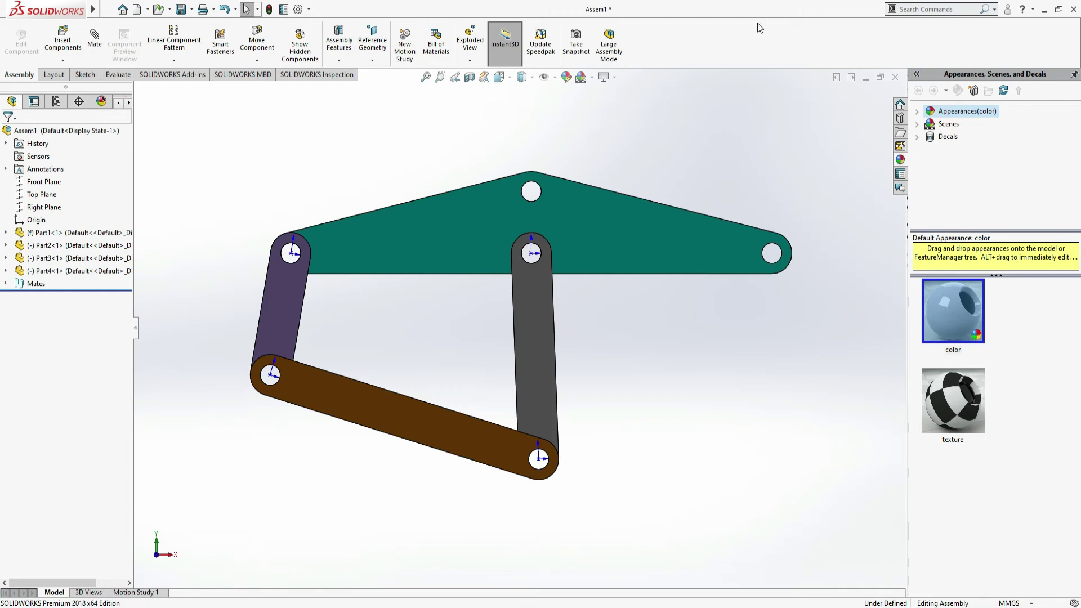
- Hide the MotionManager and show it again
{"action": "right_click", "coordinate": [761, 41]}
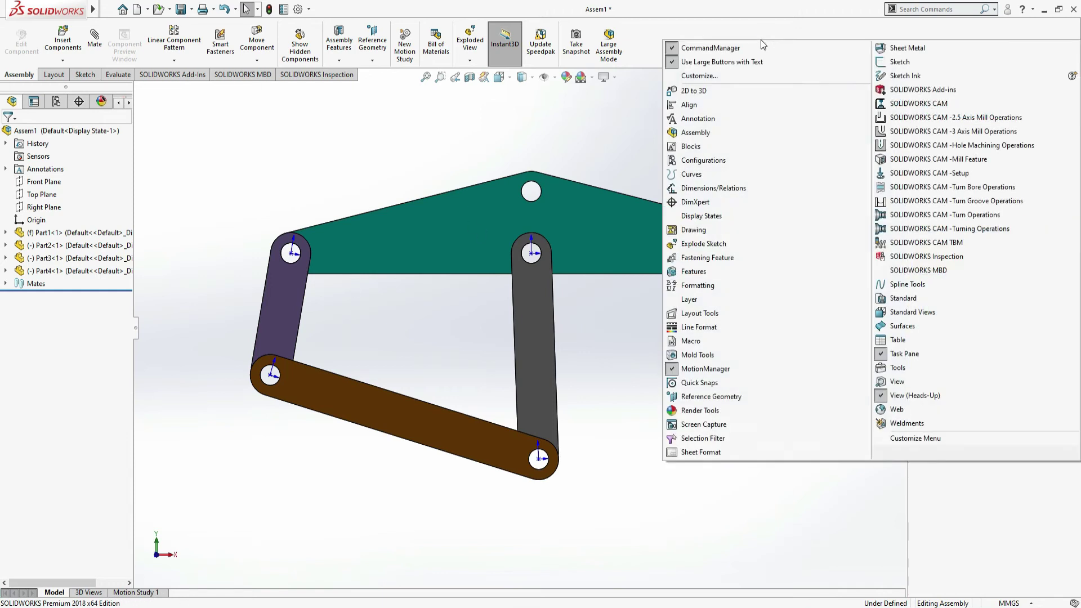
{"action": "left_click", "coordinate": [689, 371]}
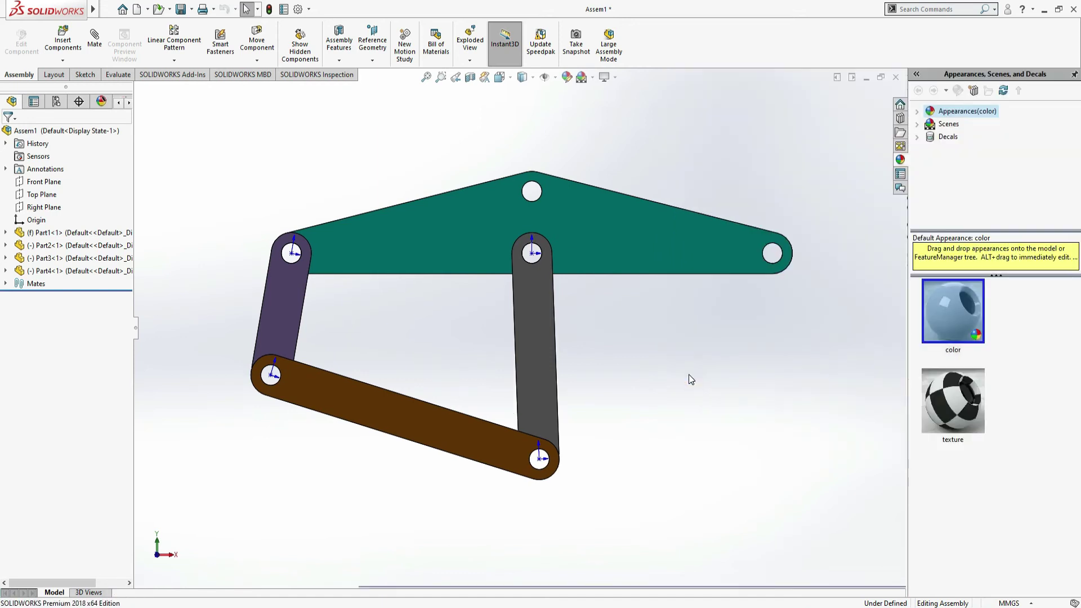
{"action": "right_click", "coordinate": [760, 31]}
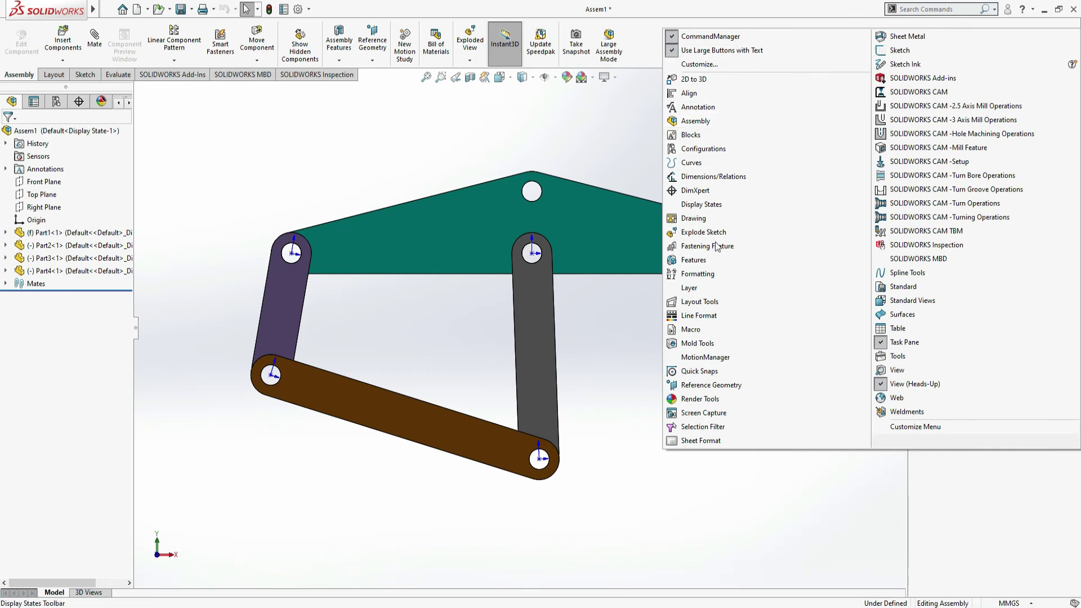
{"action": "left_click", "coordinate": [706, 357]}
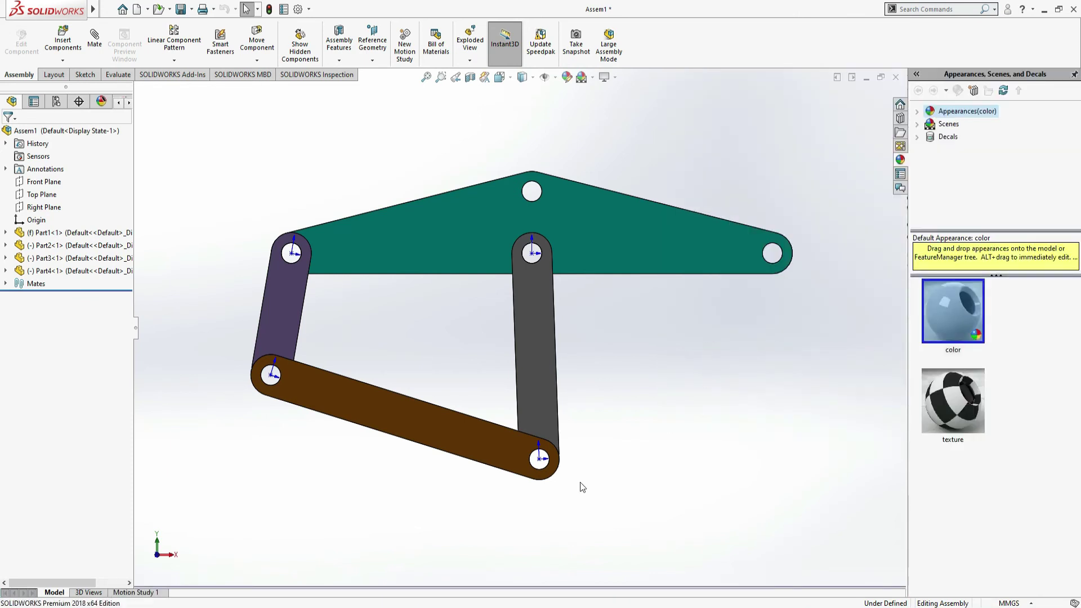
- Open Motion Study 1 and set its study type to Motion Analysis
{"action": "left_click", "coordinate": [135, 592]}
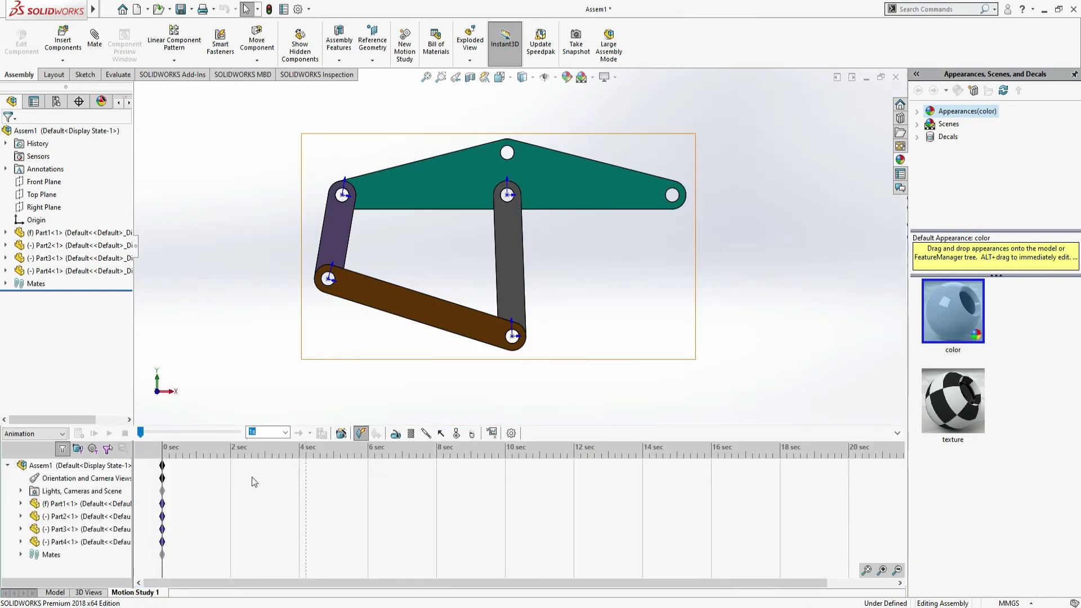
{"action": "left_click", "coordinate": [53, 434]}
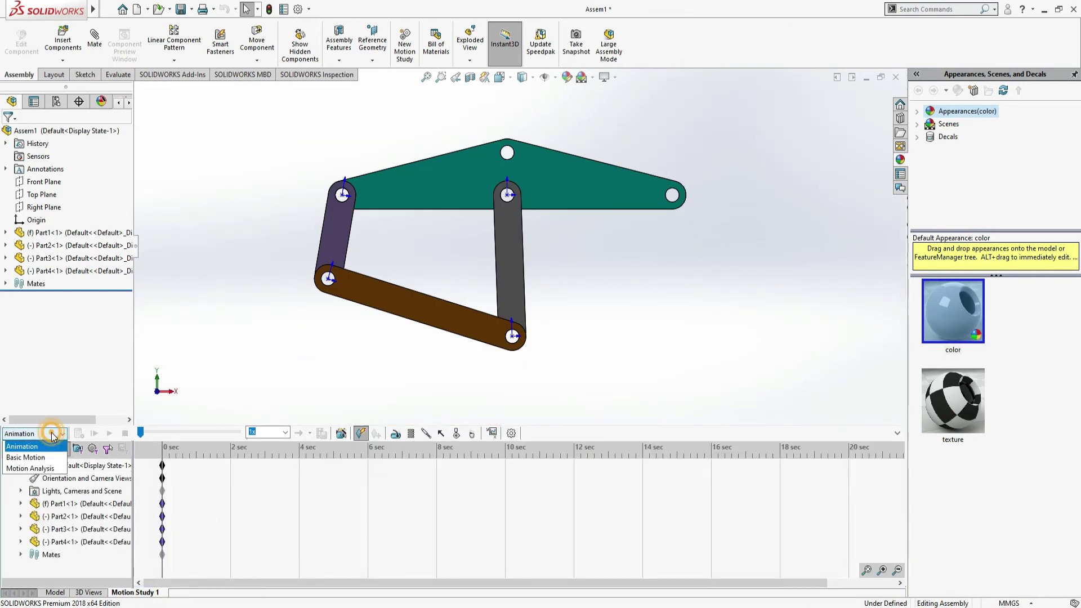
{"action": "left_click", "coordinate": [40, 470]}
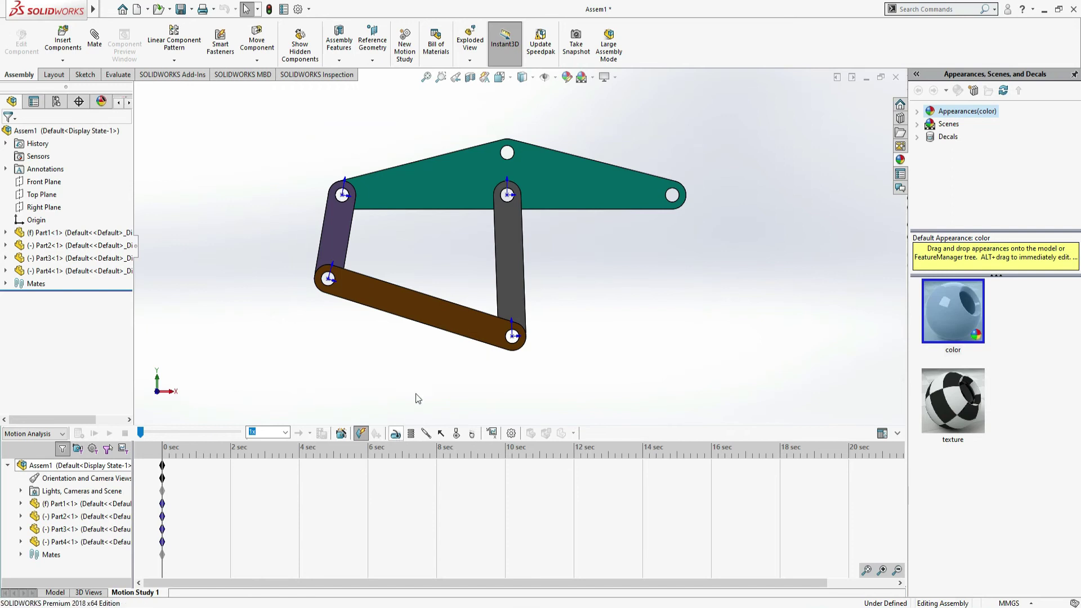
- Place a rotary motor on Part2's front face, reversing its direction and restoring it
{"action": "left_click", "coordinate": [396, 434]}
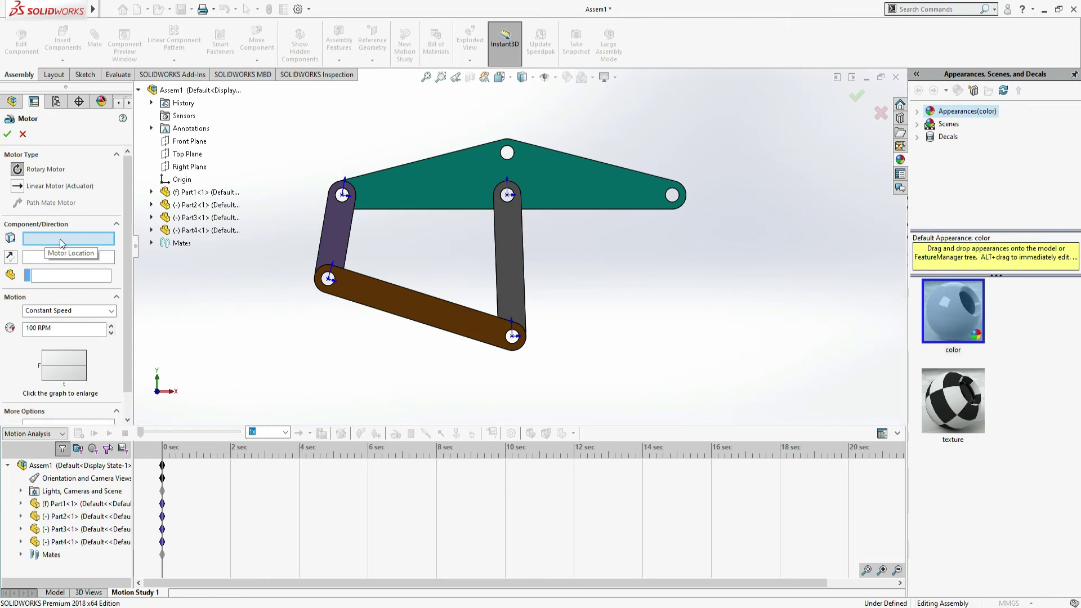
{"action": "left_click", "coordinate": [342, 219]}
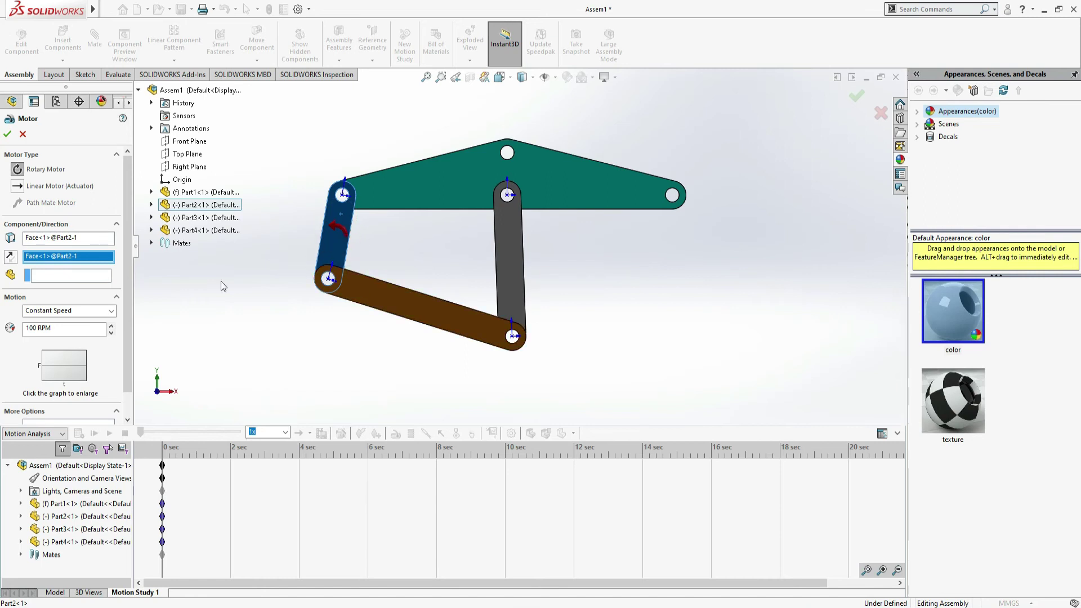
{"action": "left_click", "coordinate": [10, 257]}
{"action": "left_click", "coordinate": [11, 257]}
- Set the rotary motor to a constant speed of 60 RPM, confirm it and calculate the motion study
{"action": "left_click", "coordinate": [39, 329]}
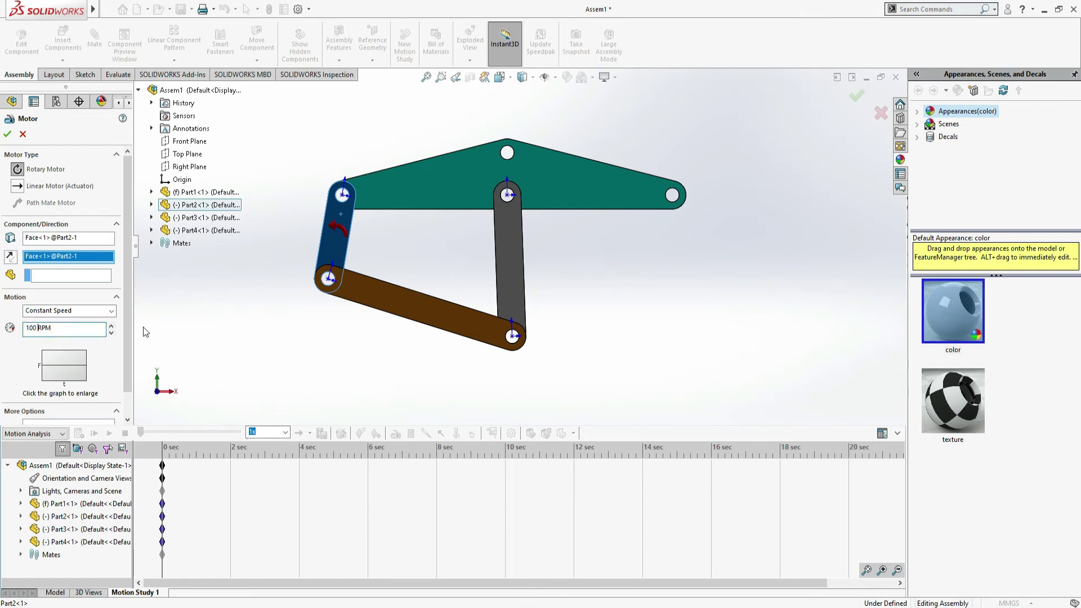
{"action": "key", "text": "BackSpace"}
{"action": "key", "text": "BackSpace"}
{"action": "type", "text": "60"}
{"action": "scroll", "coordinate": [57, 279], "scroll_direction": "down", "scroll_amount": 1}
{"action": "scroll", "coordinate": [56, 285], "scroll_direction": "down", "scroll_amount": 1}
{"action": "scroll", "coordinate": [56, 287], "scroll_direction": "up", "scroll_amount": 1}
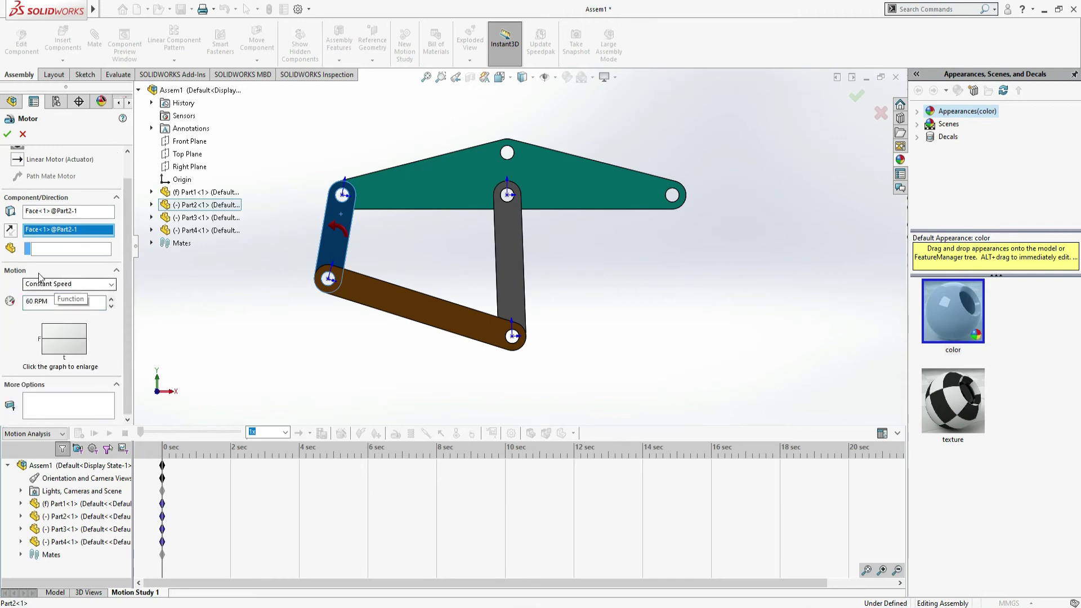
{"action": "scroll", "coordinate": [49, 278], "scroll_direction": "up", "scroll_amount": 1}
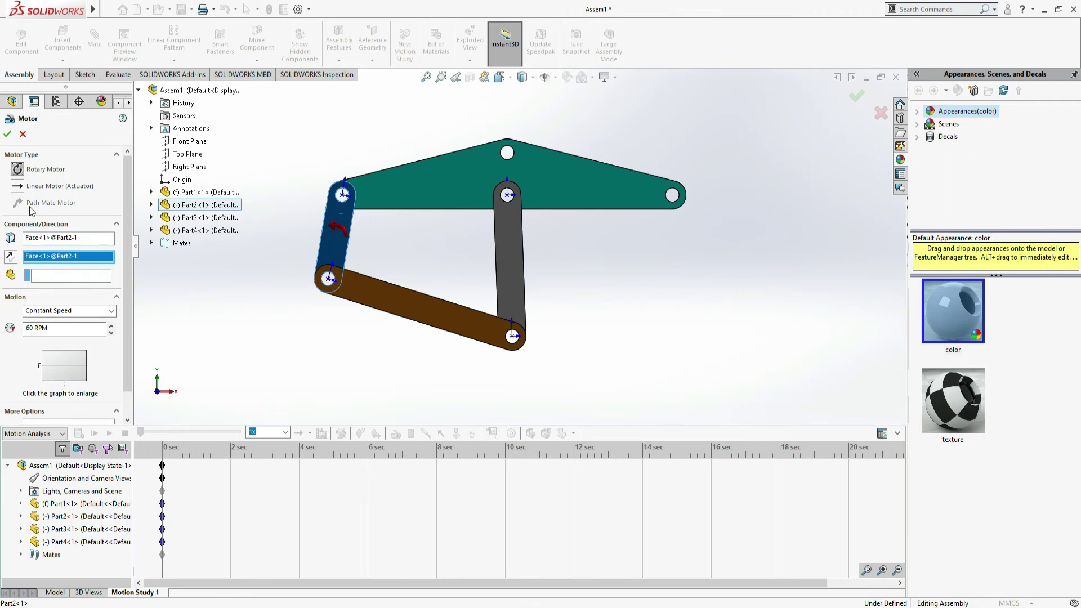
{"action": "left_click", "coordinate": [7, 135]}
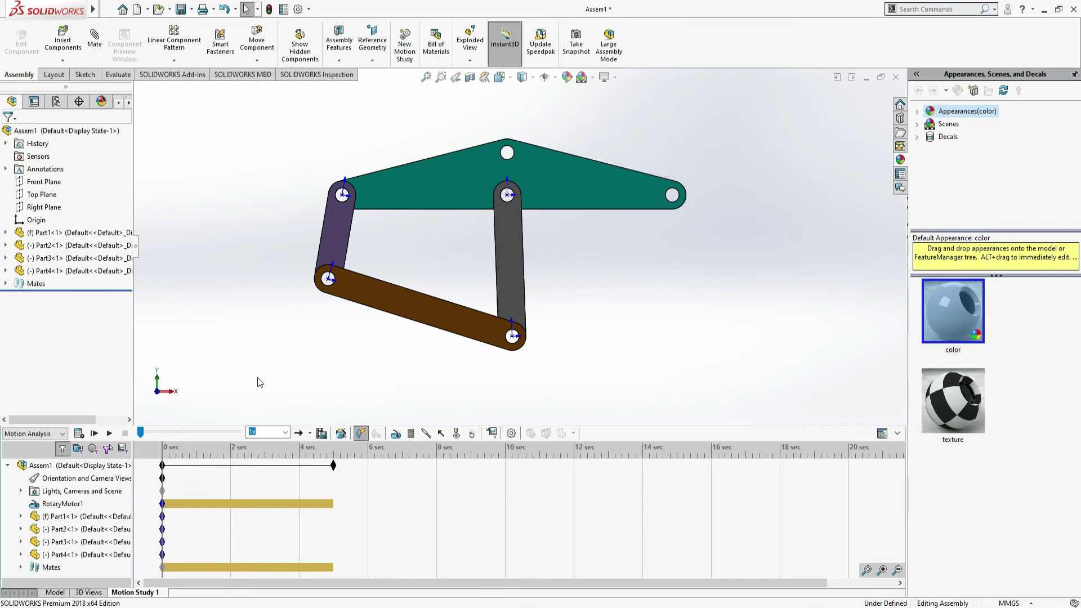
{"action": "left_click", "coordinate": [80, 438]}
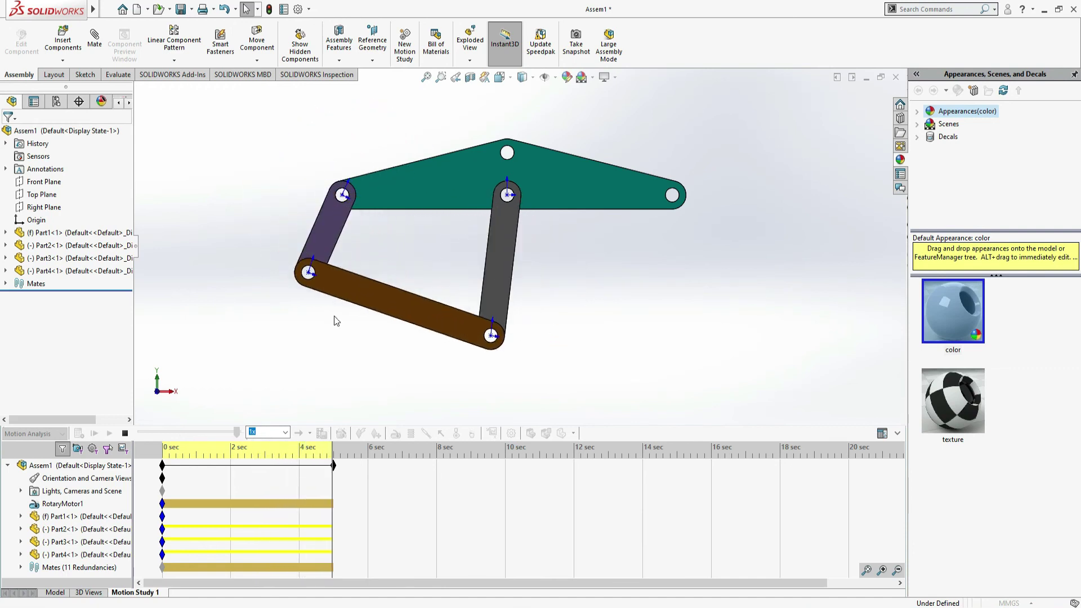
- Set the Motion Analysis rate to 100 frames per second and raise the 3D contact resolution close to High
{"action": "left_click", "coordinate": [510, 433]}
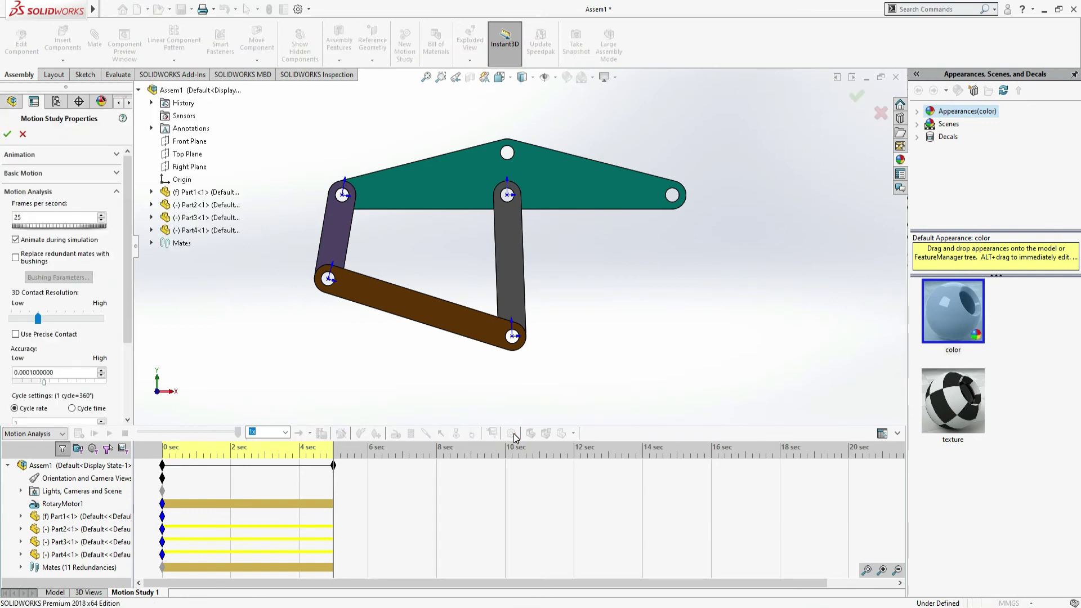
{"action": "double_click", "coordinate": [46, 219]}
{"action": "type", "text": "100"}
{"action": "key", "text": "Return"}
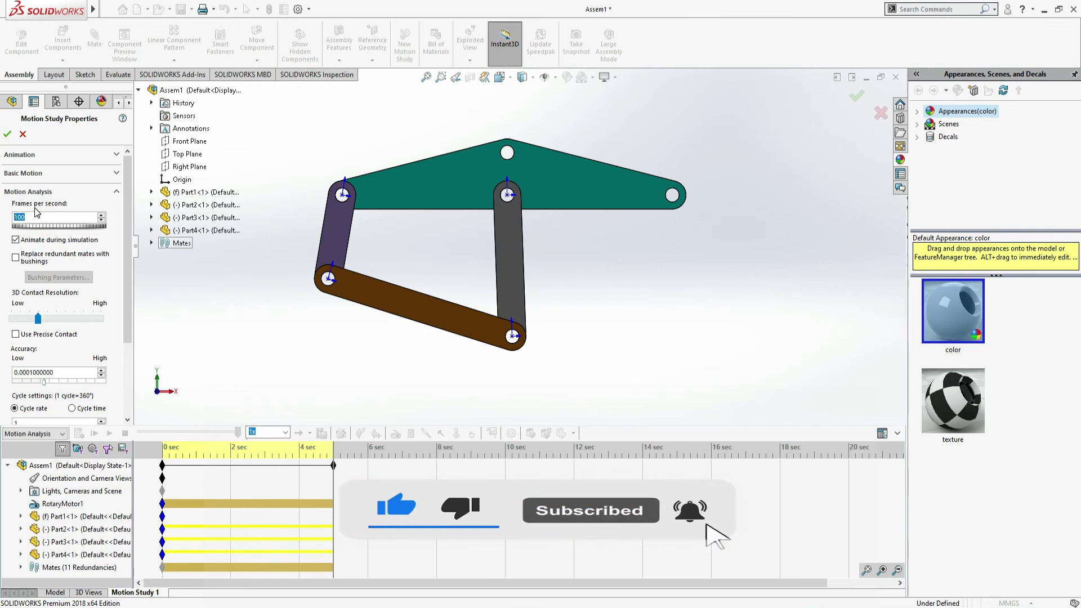
{"action": "scroll", "coordinate": [72, 386], "scroll_direction": "down", "scroll_amount": 3}
{"action": "double_click", "coordinate": [80, 354]}
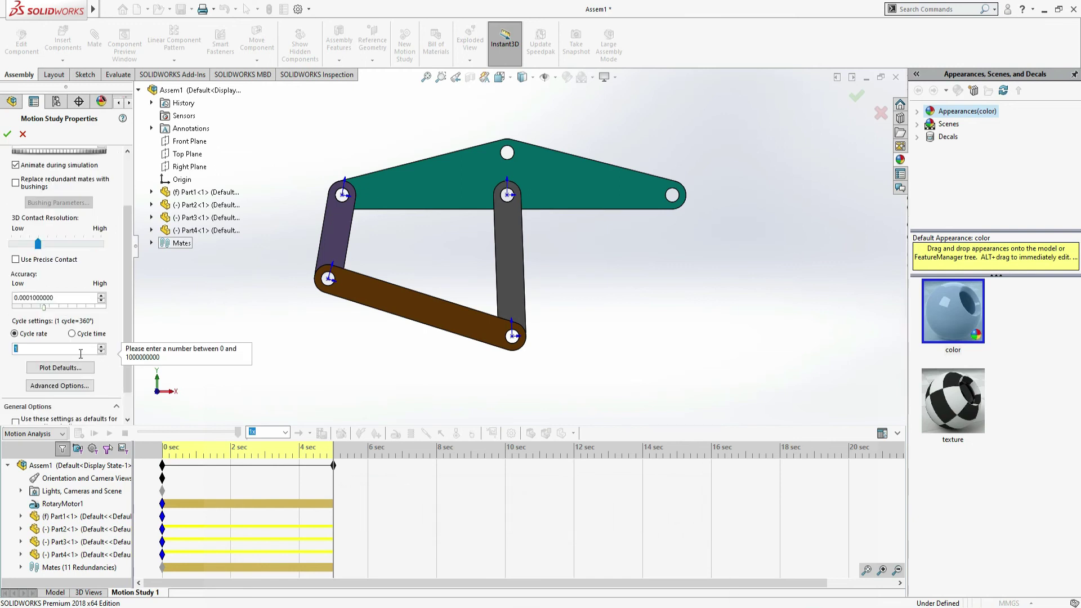
{"action": "scroll", "coordinate": [73, 276], "scroll_direction": "up", "scroll_amount": 3}
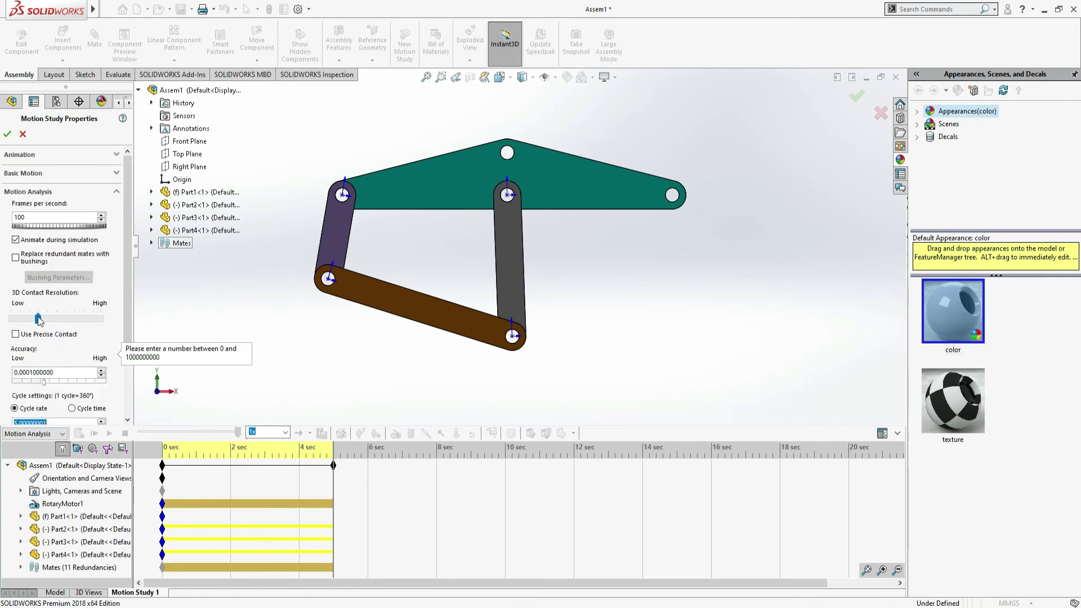
{"action": "left_click", "coordinate": [23, 134]}
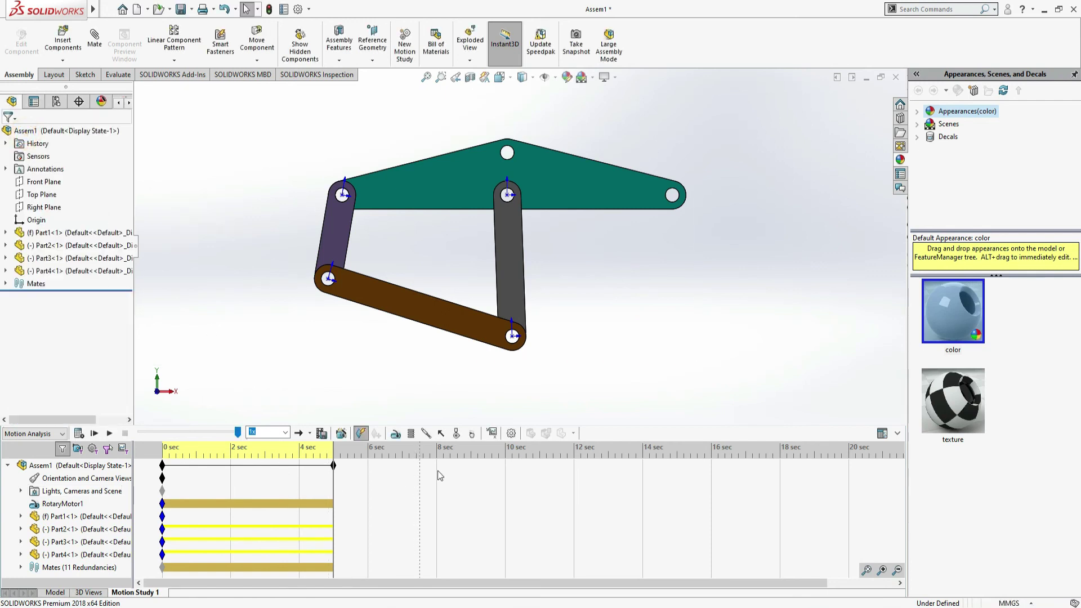
{"action": "left_click", "coordinate": [510, 433]}
{"action": "left_click", "coordinate": [43, 215]}
{"action": "double_click", "coordinate": [43, 215]}
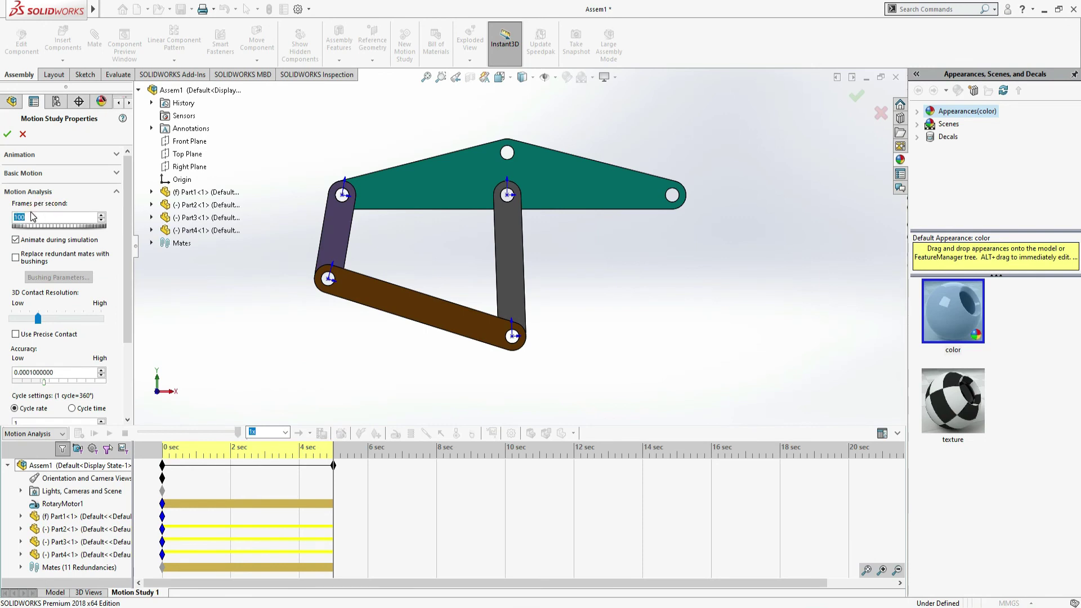
{"action": "left_click_drag", "start_coordinate": [38, 319], "coordinate": [95, 318]}
{"action": "left_click", "coordinate": [7, 133]}
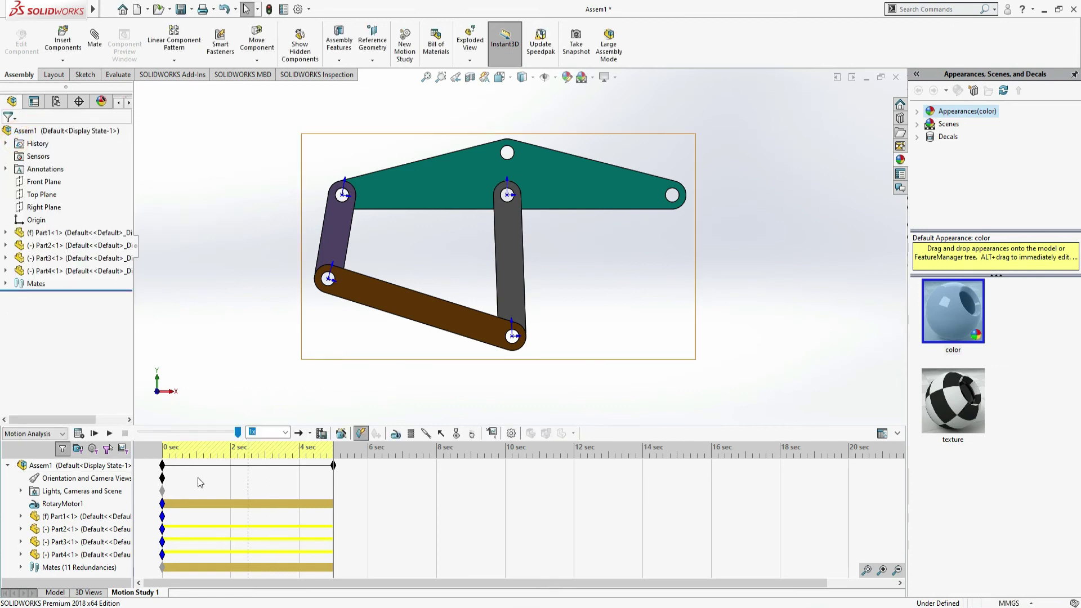
- Shorten the motion study to 1 second, recalculate it and play back the linkage's motion
{"action": "left_click", "coordinate": [78, 432]}
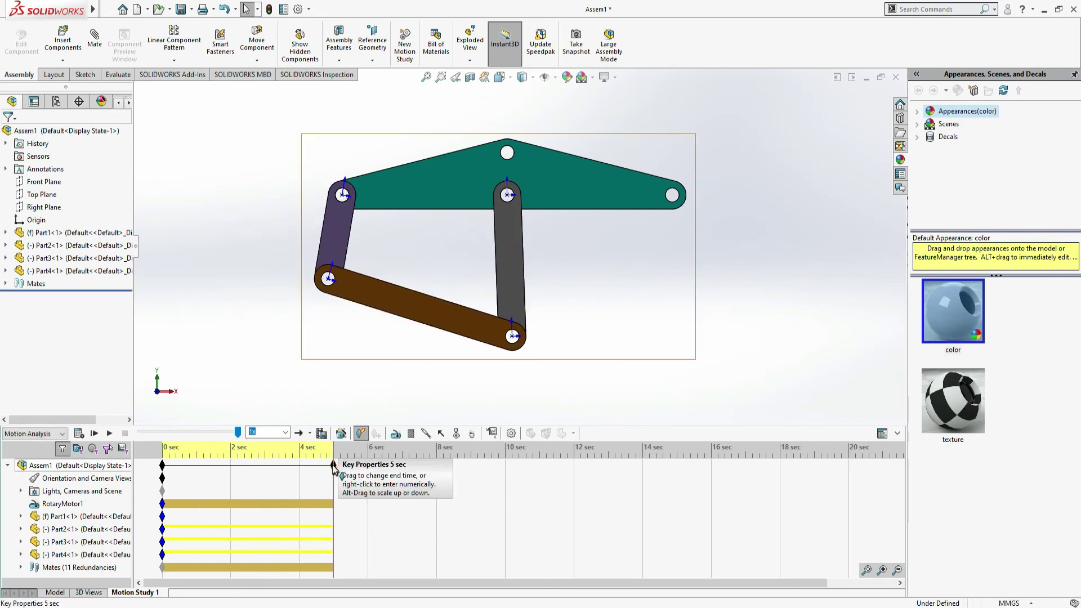
{"action": "left_click_drag", "start_coordinate": [333, 466], "coordinate": [196, 466]}
{"action": "left_click", "coordinate": [77, 432]}
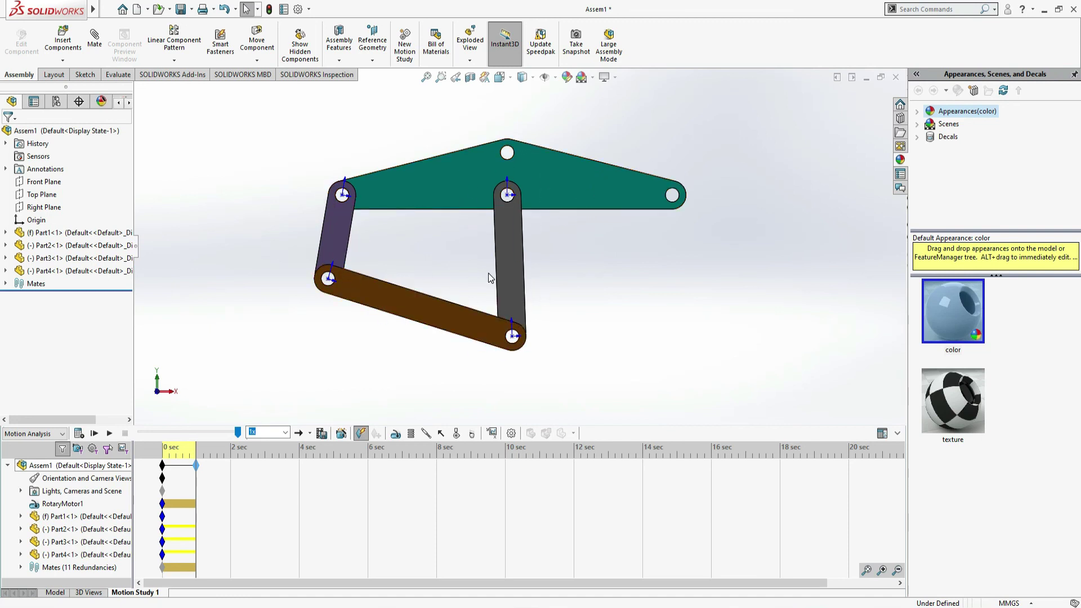
{"action": "middle_click_drag", "start_coordinate": [495, 275], "coordinate": [565, 309]}
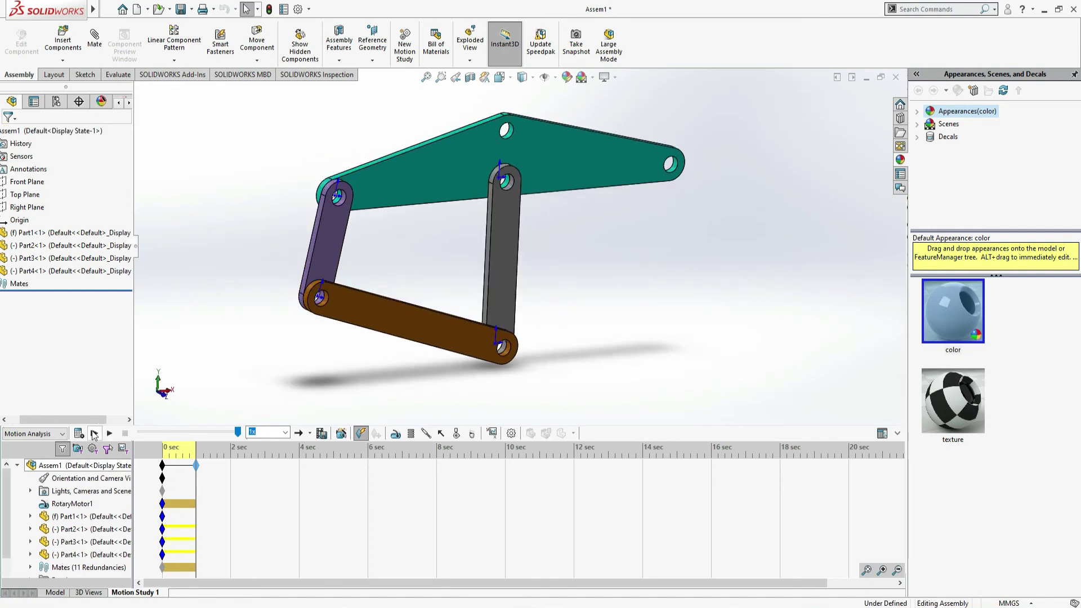
{"action": "left_click", "coordinate": [107, 434]}
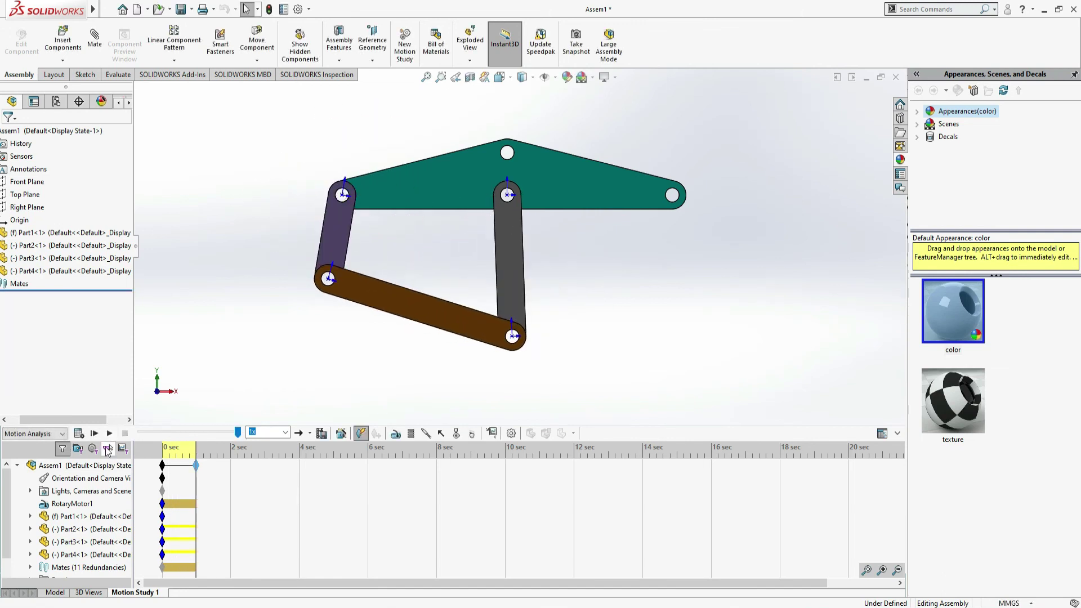
- Edit the rotary motor and set its constant speed to 1 RPM
{"action": "right_click", "coordinate": [77, 513]}
{"action": "left_click", "coordinate": [128, 394]}
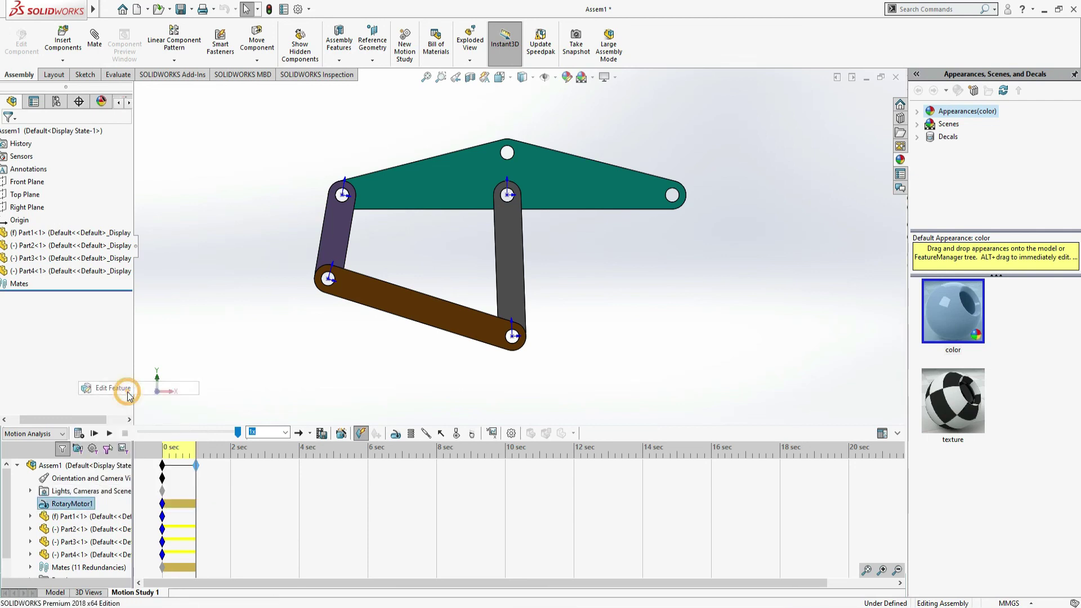
{"action": "double_click", "coordinate": [29, 258]}
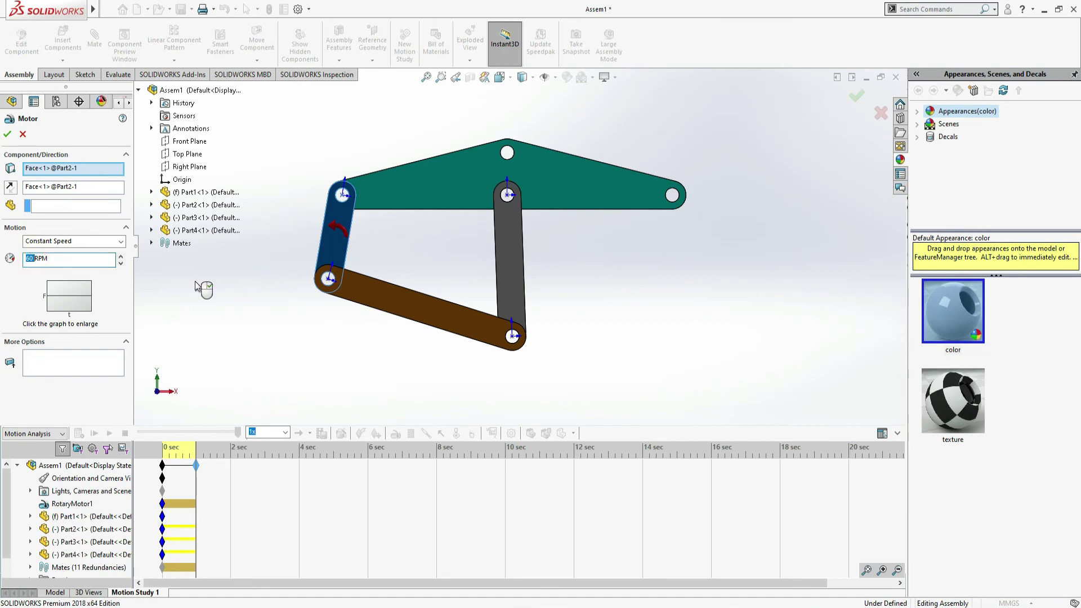
{"action": "type", "text": "1"}
{"action": "left_click", "coordinate": [7, 134]}
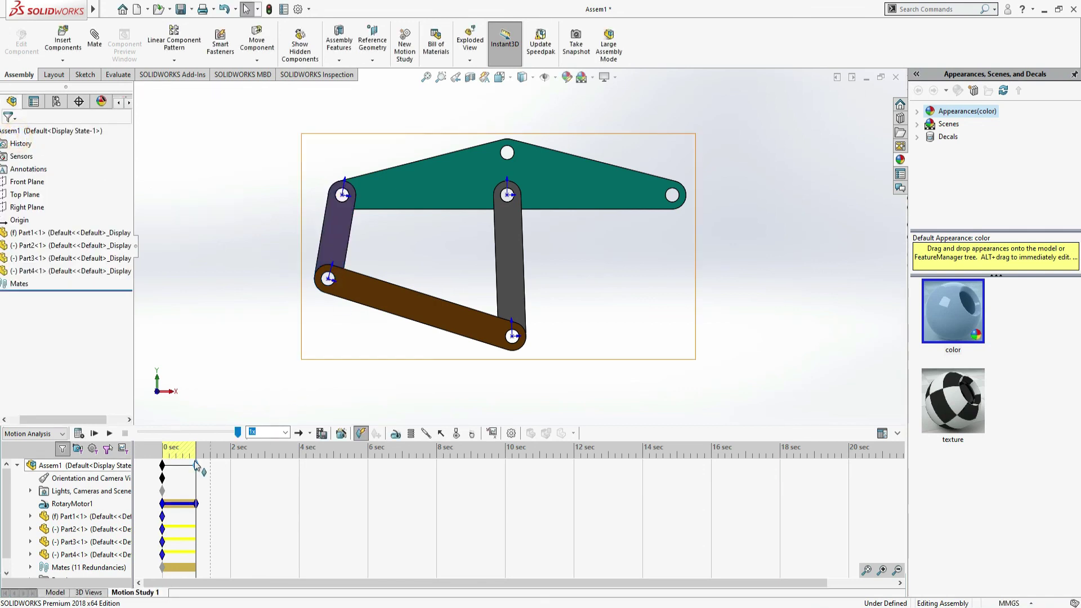
- Extend the motion study to 6 seconds, calculate it and examine the moving linkage from several angles
{"action": "left_click_drag", "start_coordinate": [197, 468], "coordinate": [306, 477]}
{"action": "left_click_drag", "start_coordinate": [377, 479], "coordinate": [368, 482]}
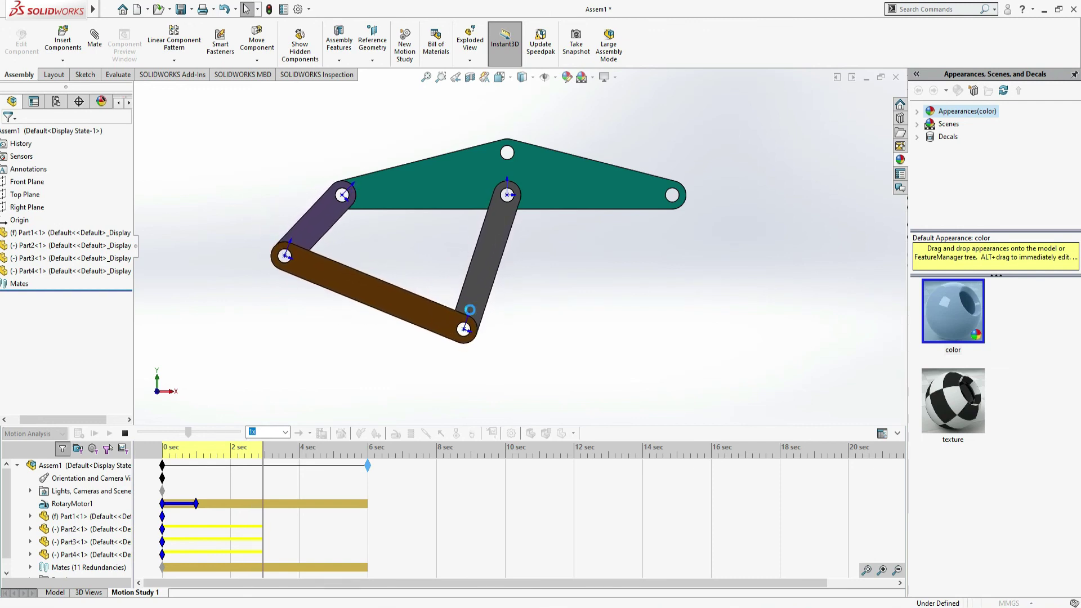
{"action": "middle_click_drag", "start_coordinate": [579, 309], "coordinate": [408, 365]}
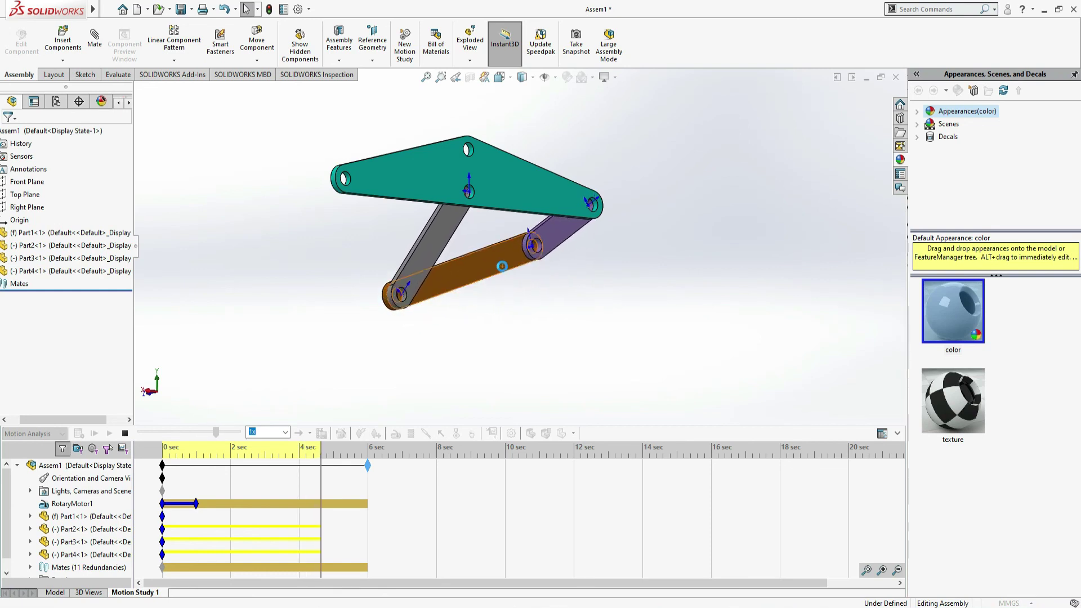
{"action": "middle_click_drag", "start_coordinate": [573, 294], "coordinate": [632, 329]}
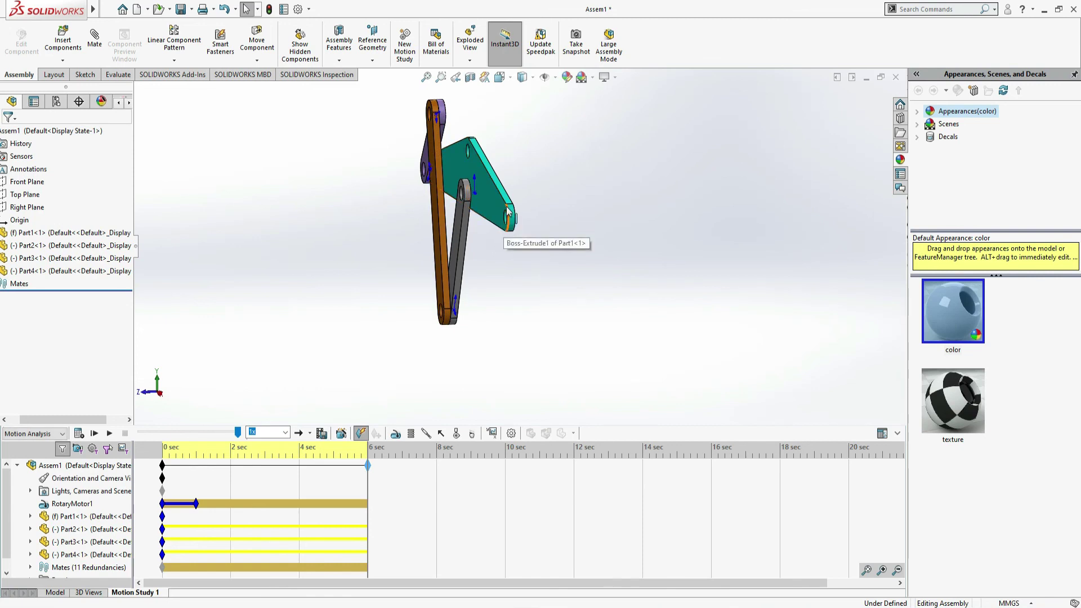
{"action": "middle_click_drag", "start_coordinate": [534, 302], "coordinate": [553, 320]}
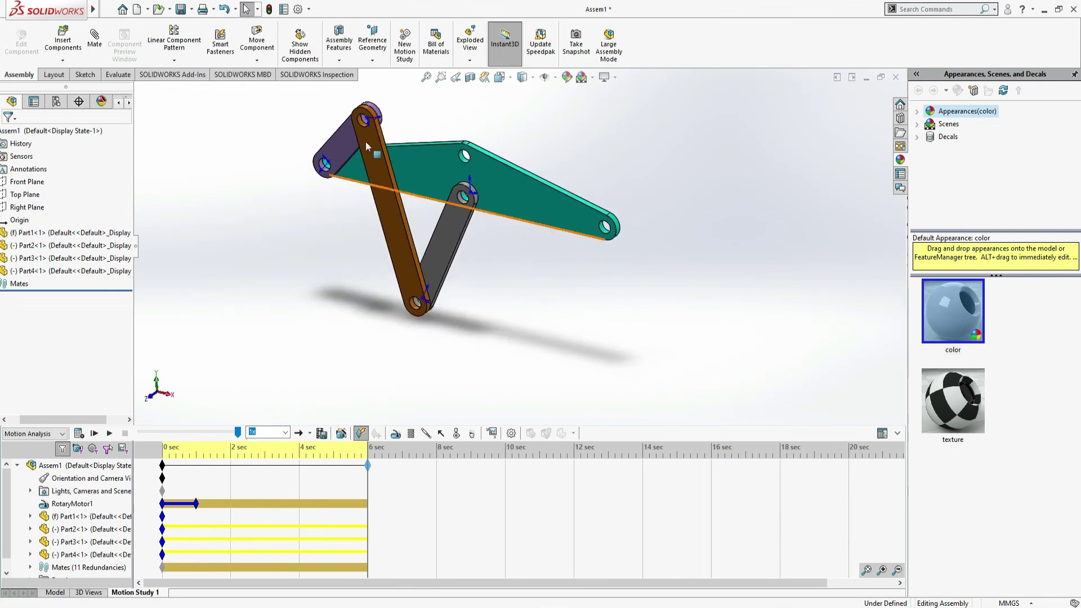
- Try pulling Part3's upper end by hand, and rewind the motion study to 0 seconds
{"action": "left_click_drag", "start_coordinate": [371, 118], "coordinate": [373, 209]}
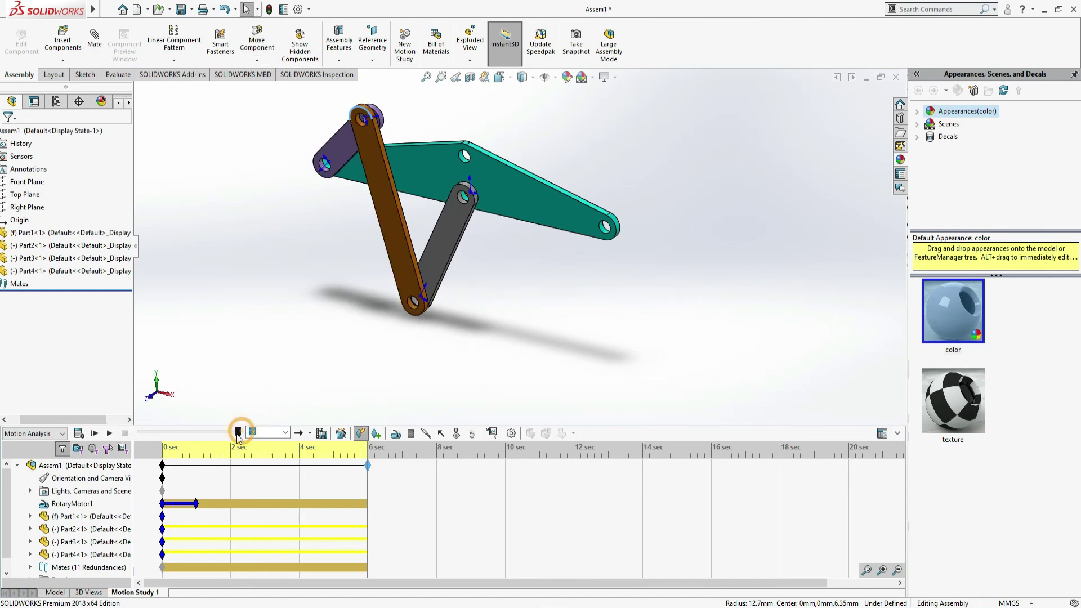
{"action": "left_click_drag", "start_coordinate": [146, 448], "coordinate": [142, 443]}
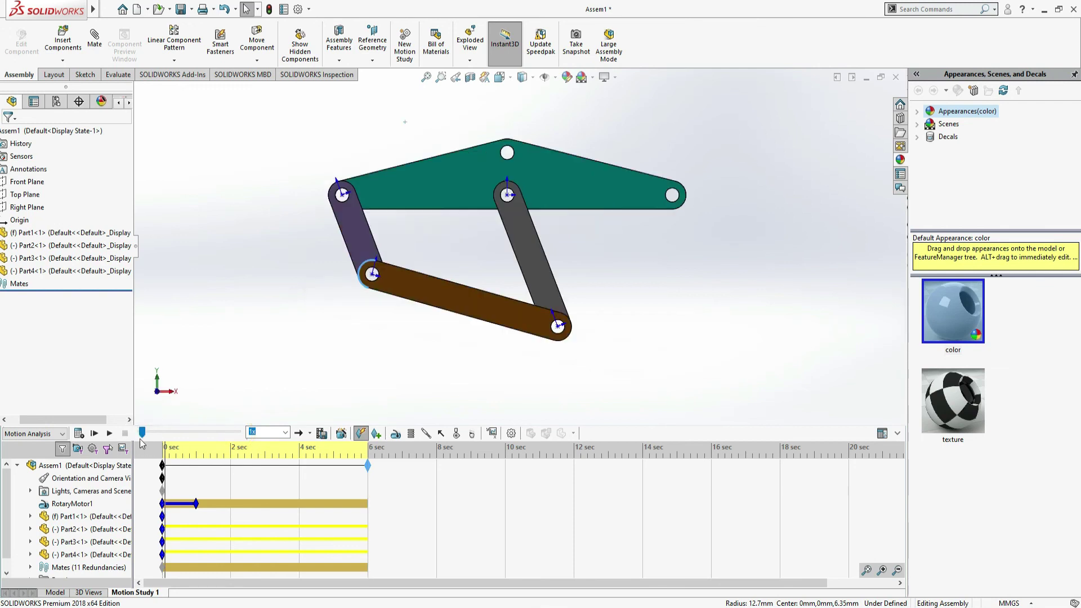
{"action": "left_click", "coordinate": [331, 328]}
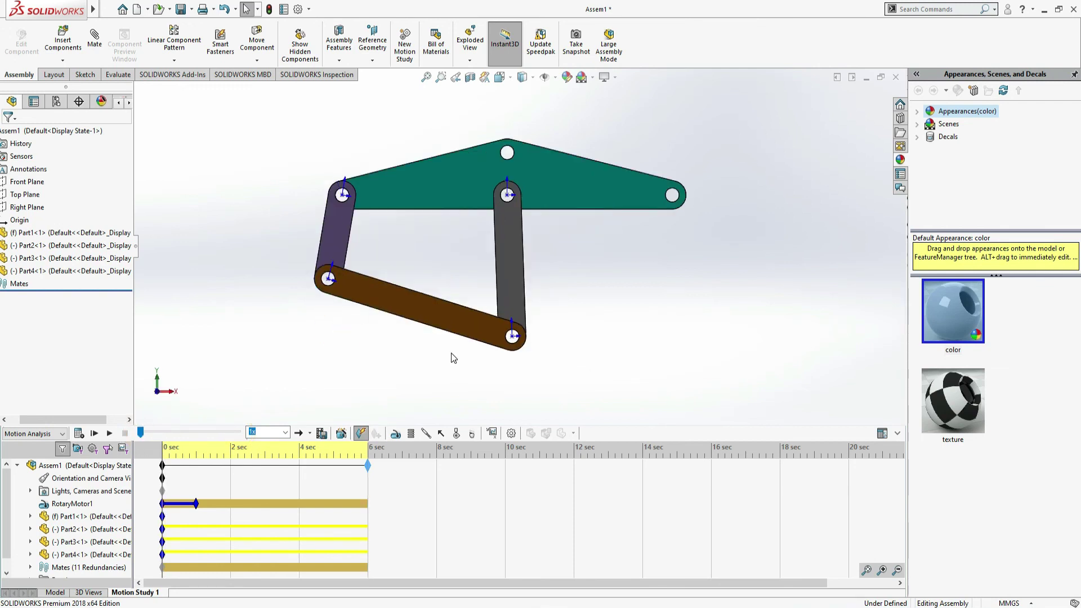